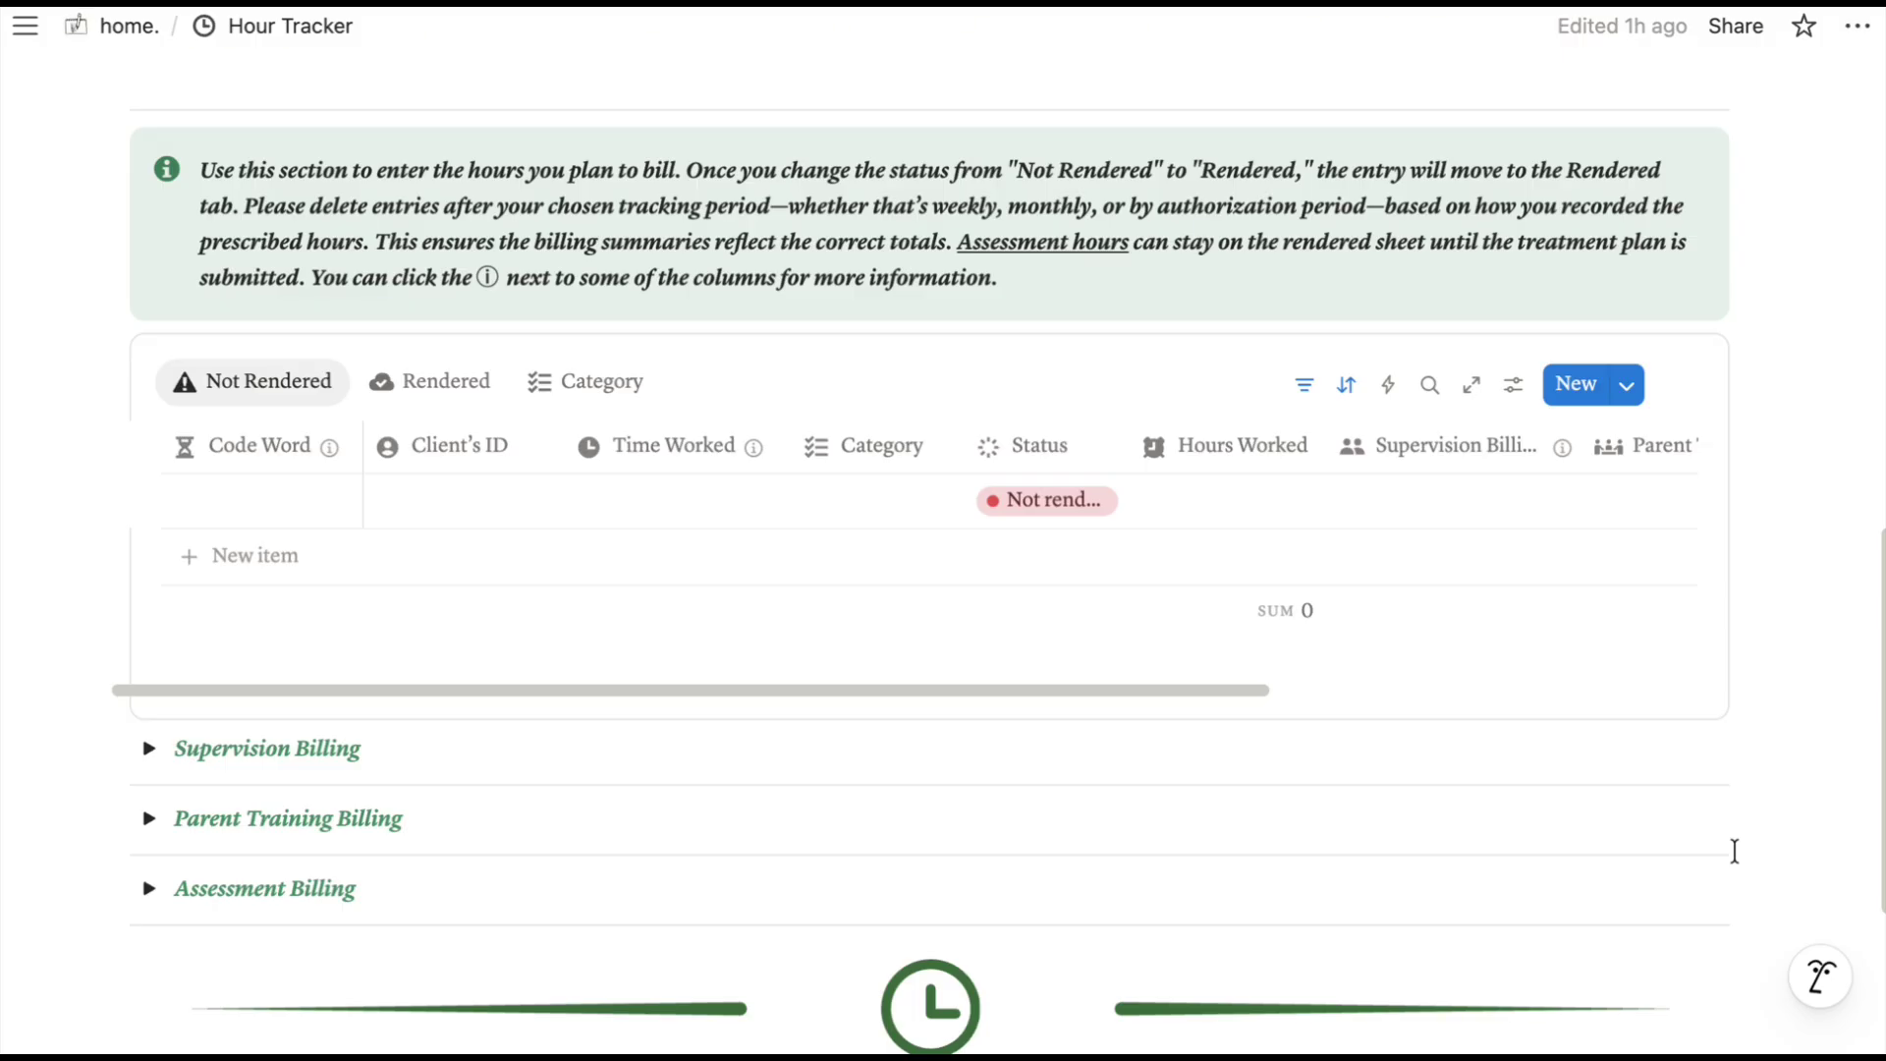
# Name the first entry Code Word 1 and set its client to NTA444.
pyautogui.scroll(6, 1238, 716)
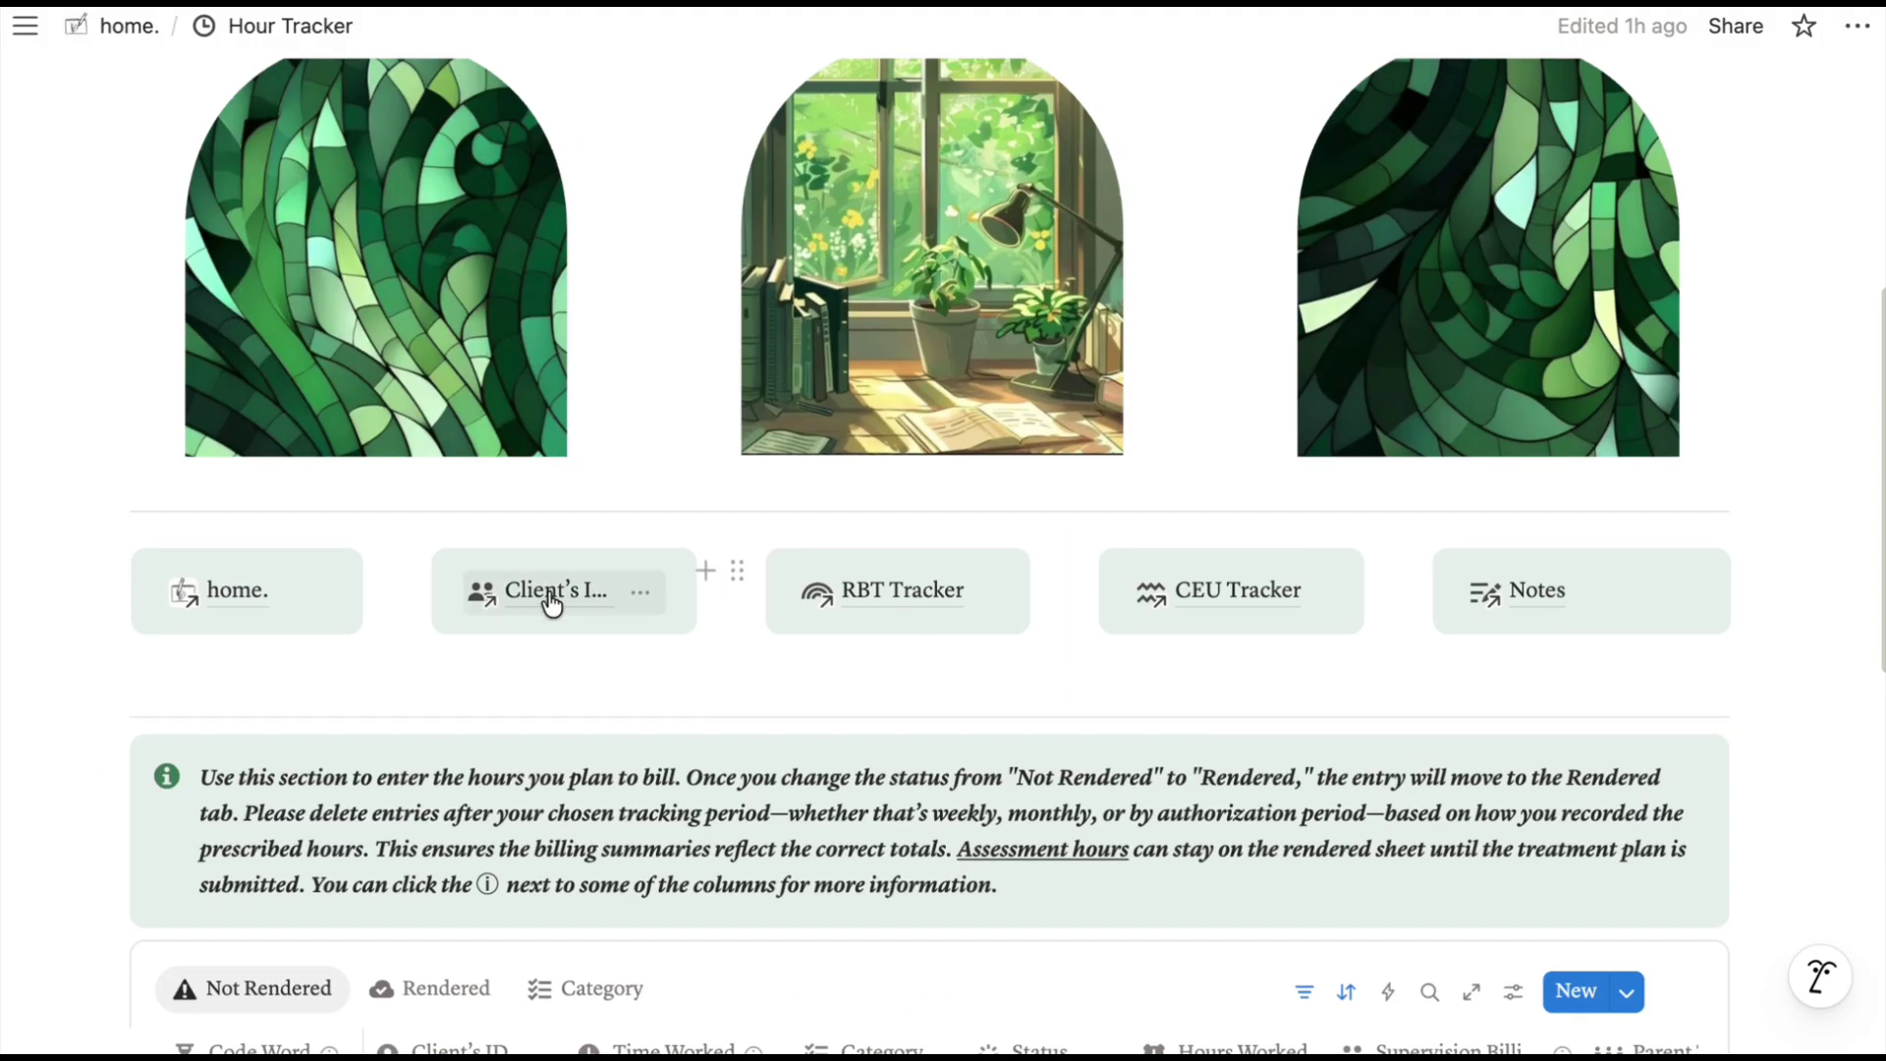
pyautogui.scroll(-4, 1222, 687)
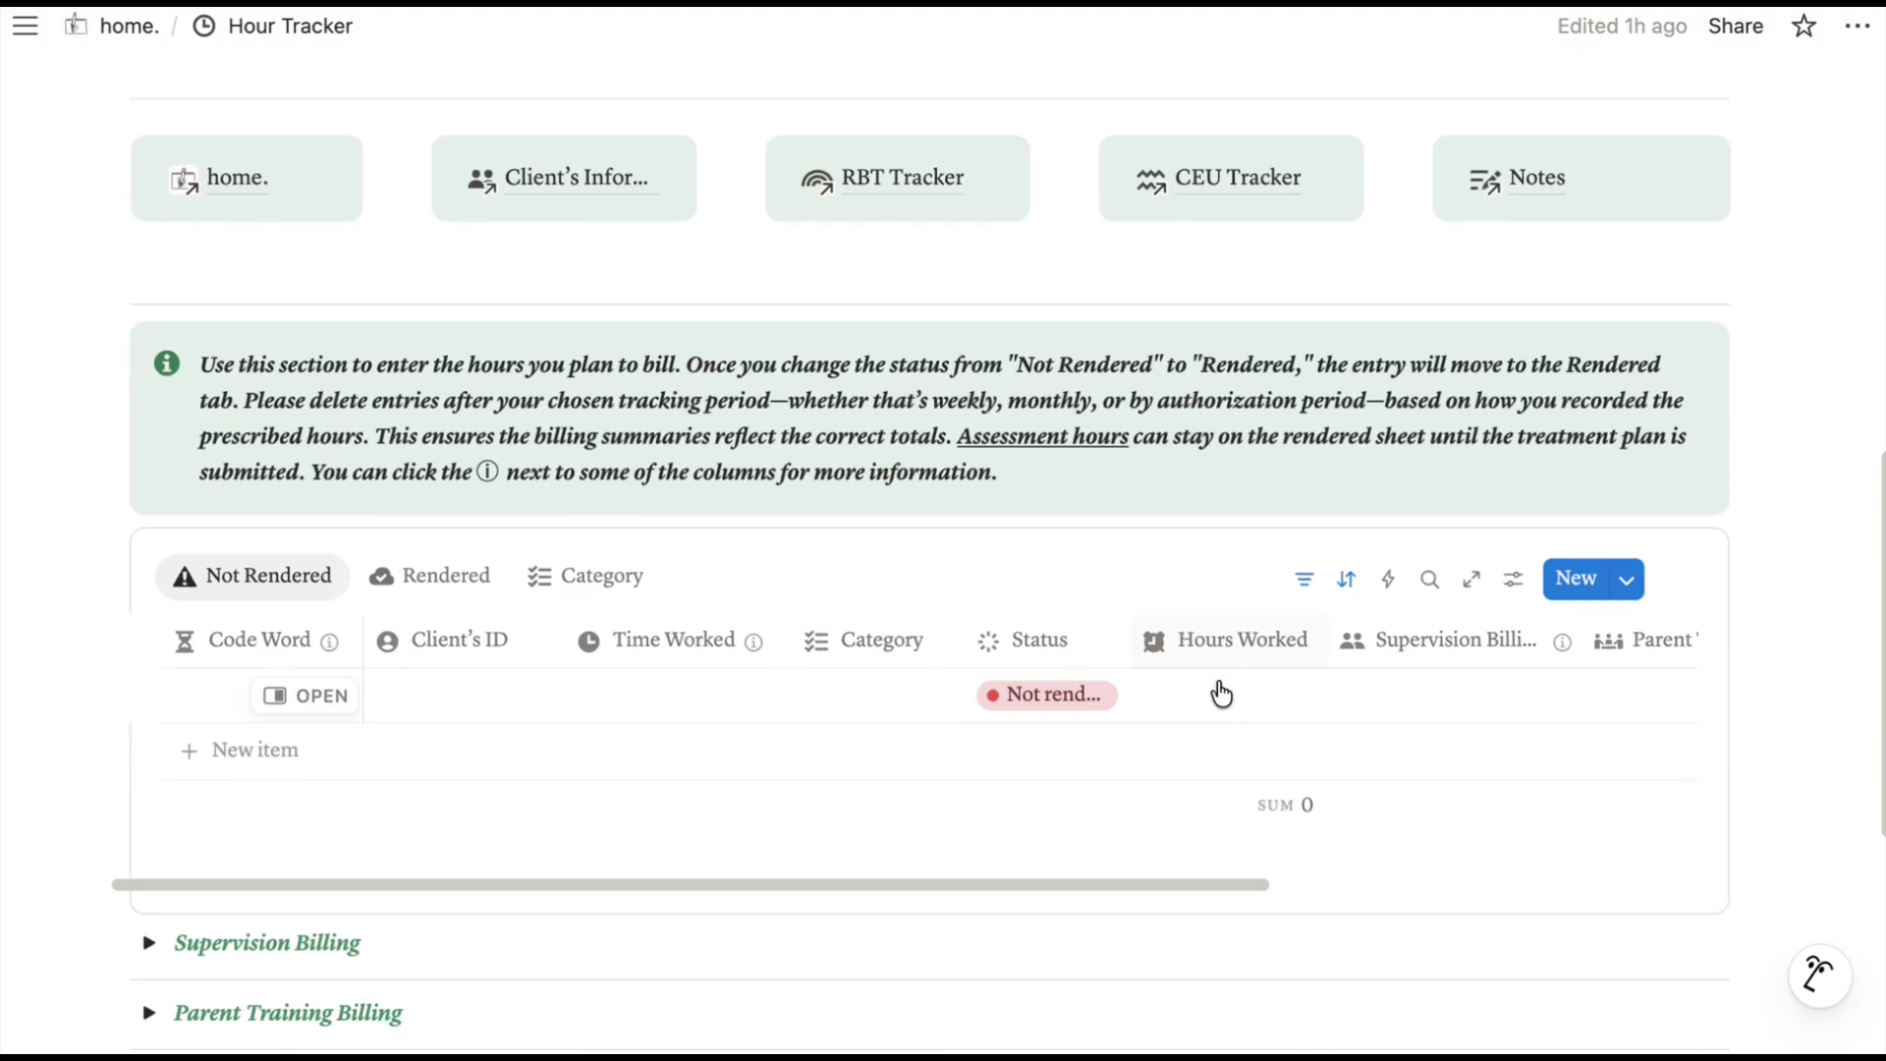
pyautogui.click(227, 692)
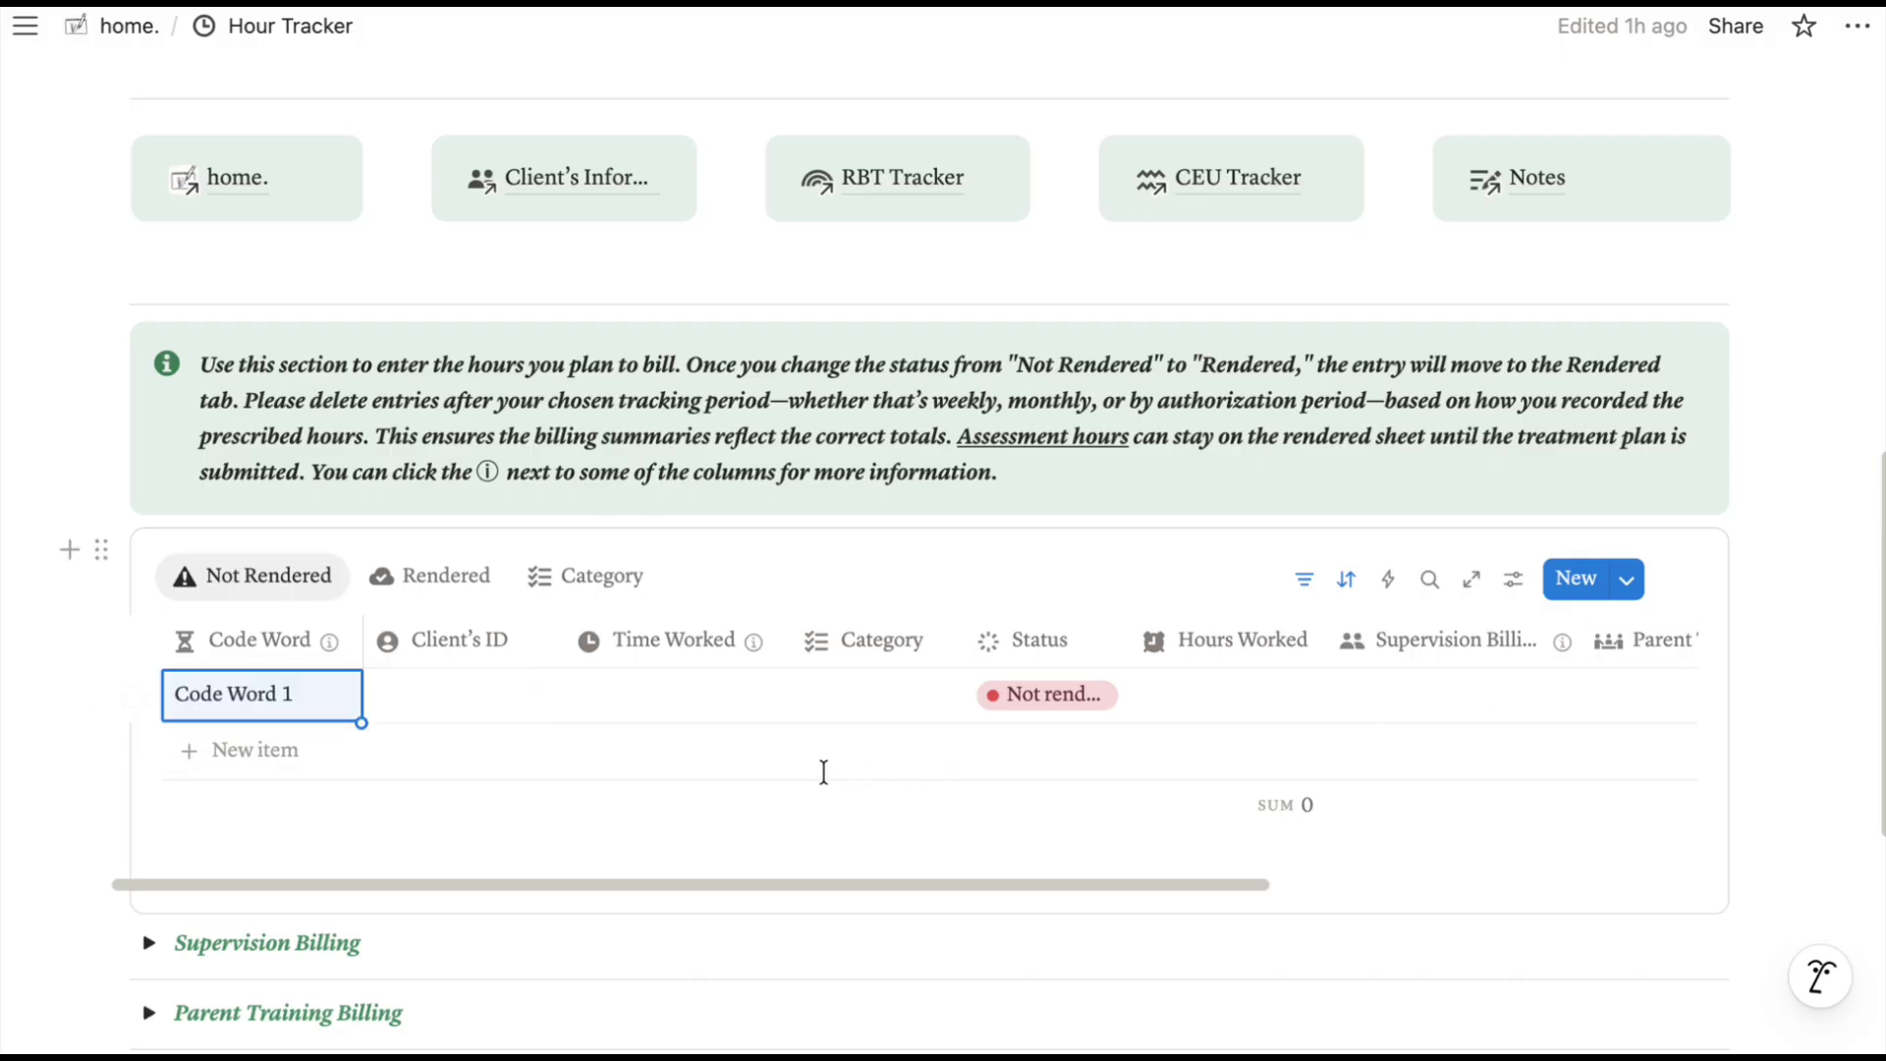
pyautogui.click(425, 714)
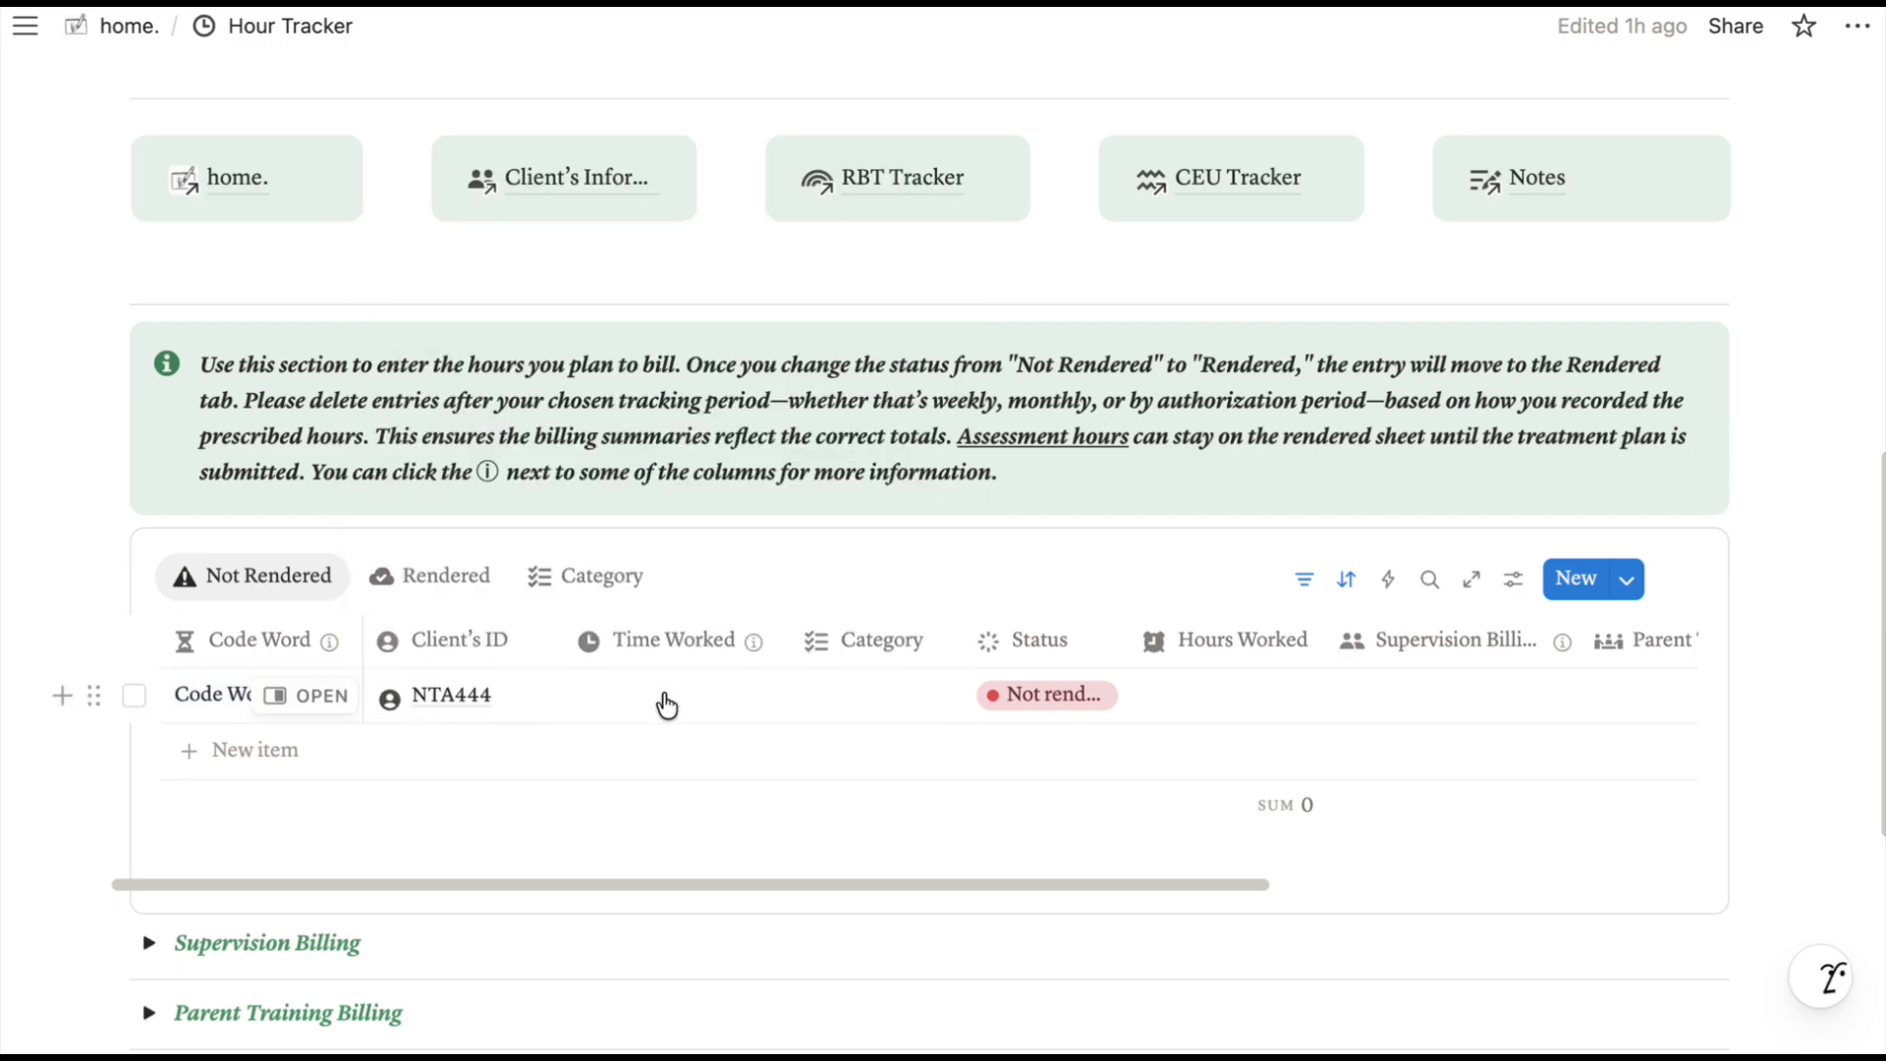
# Set Time Worked to September 22, 2025, 9:00–11:00 AM and the category to Supervision.
pyautogui.click(666, 704)
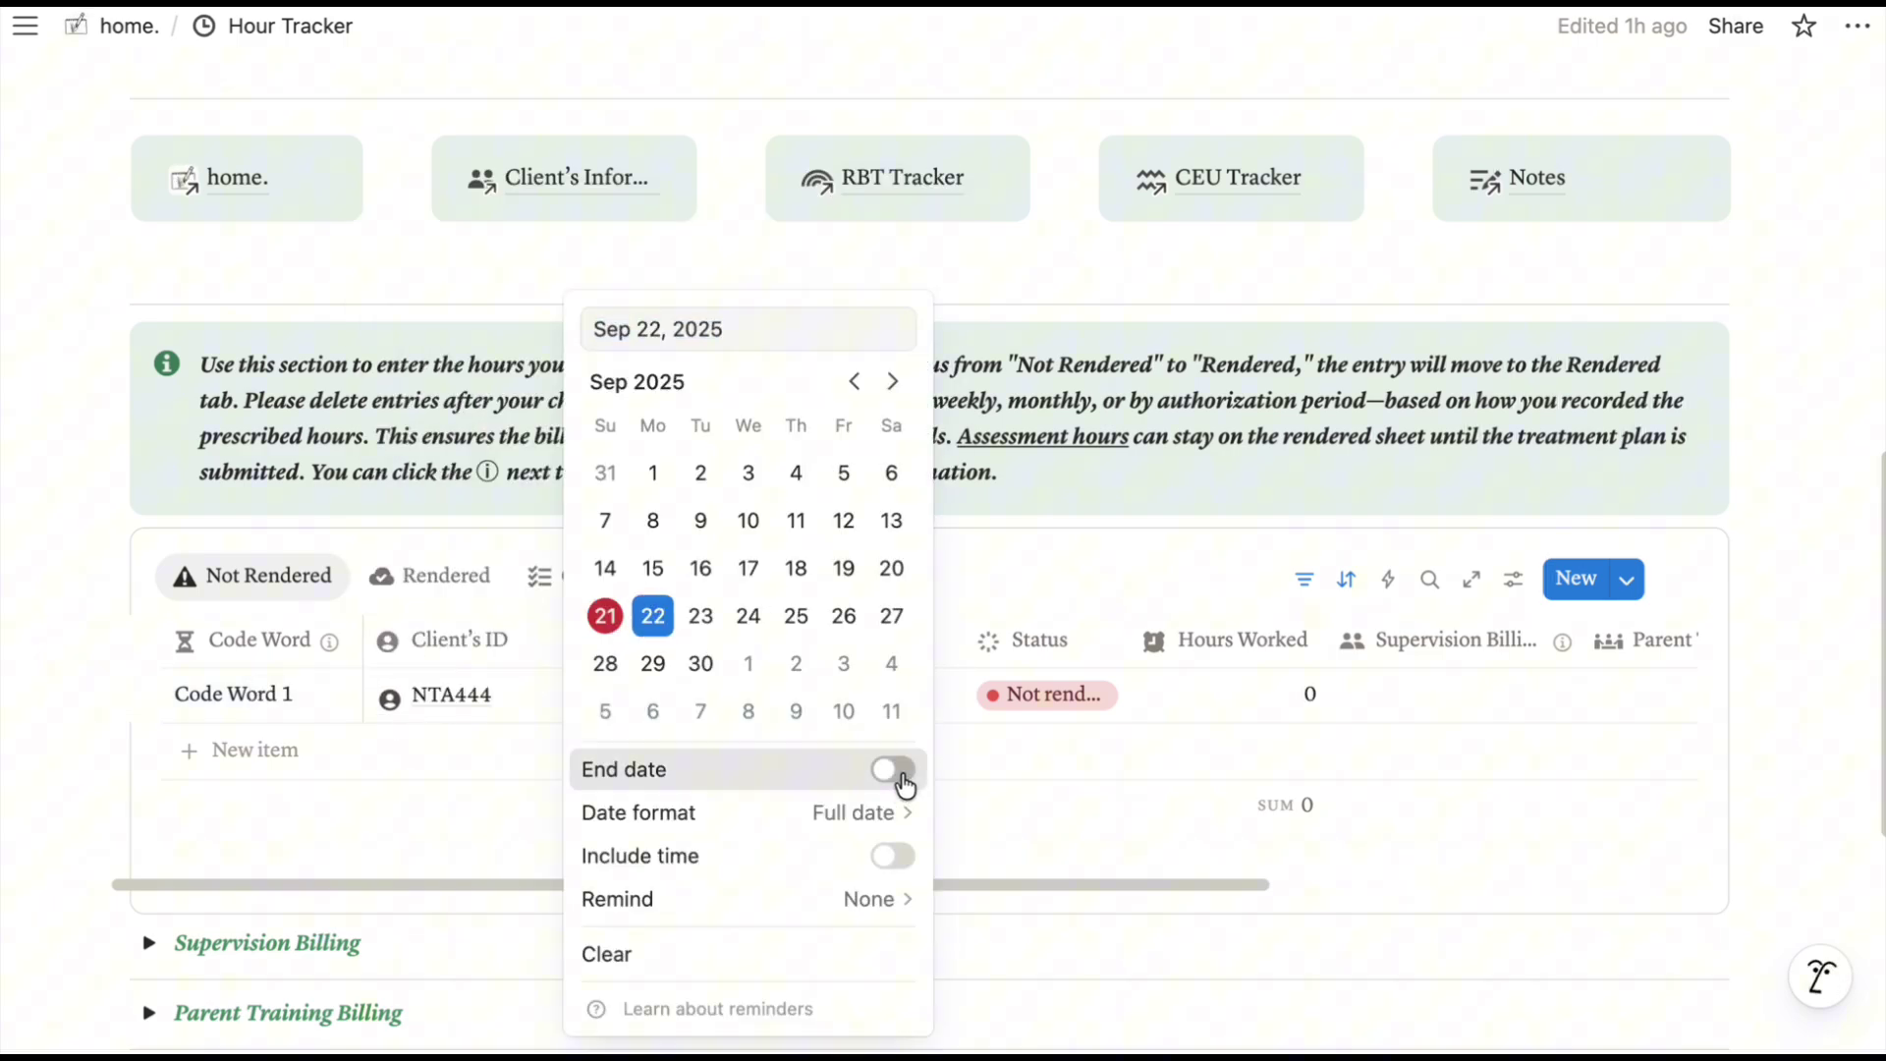
pyautogui.click(893, 770)
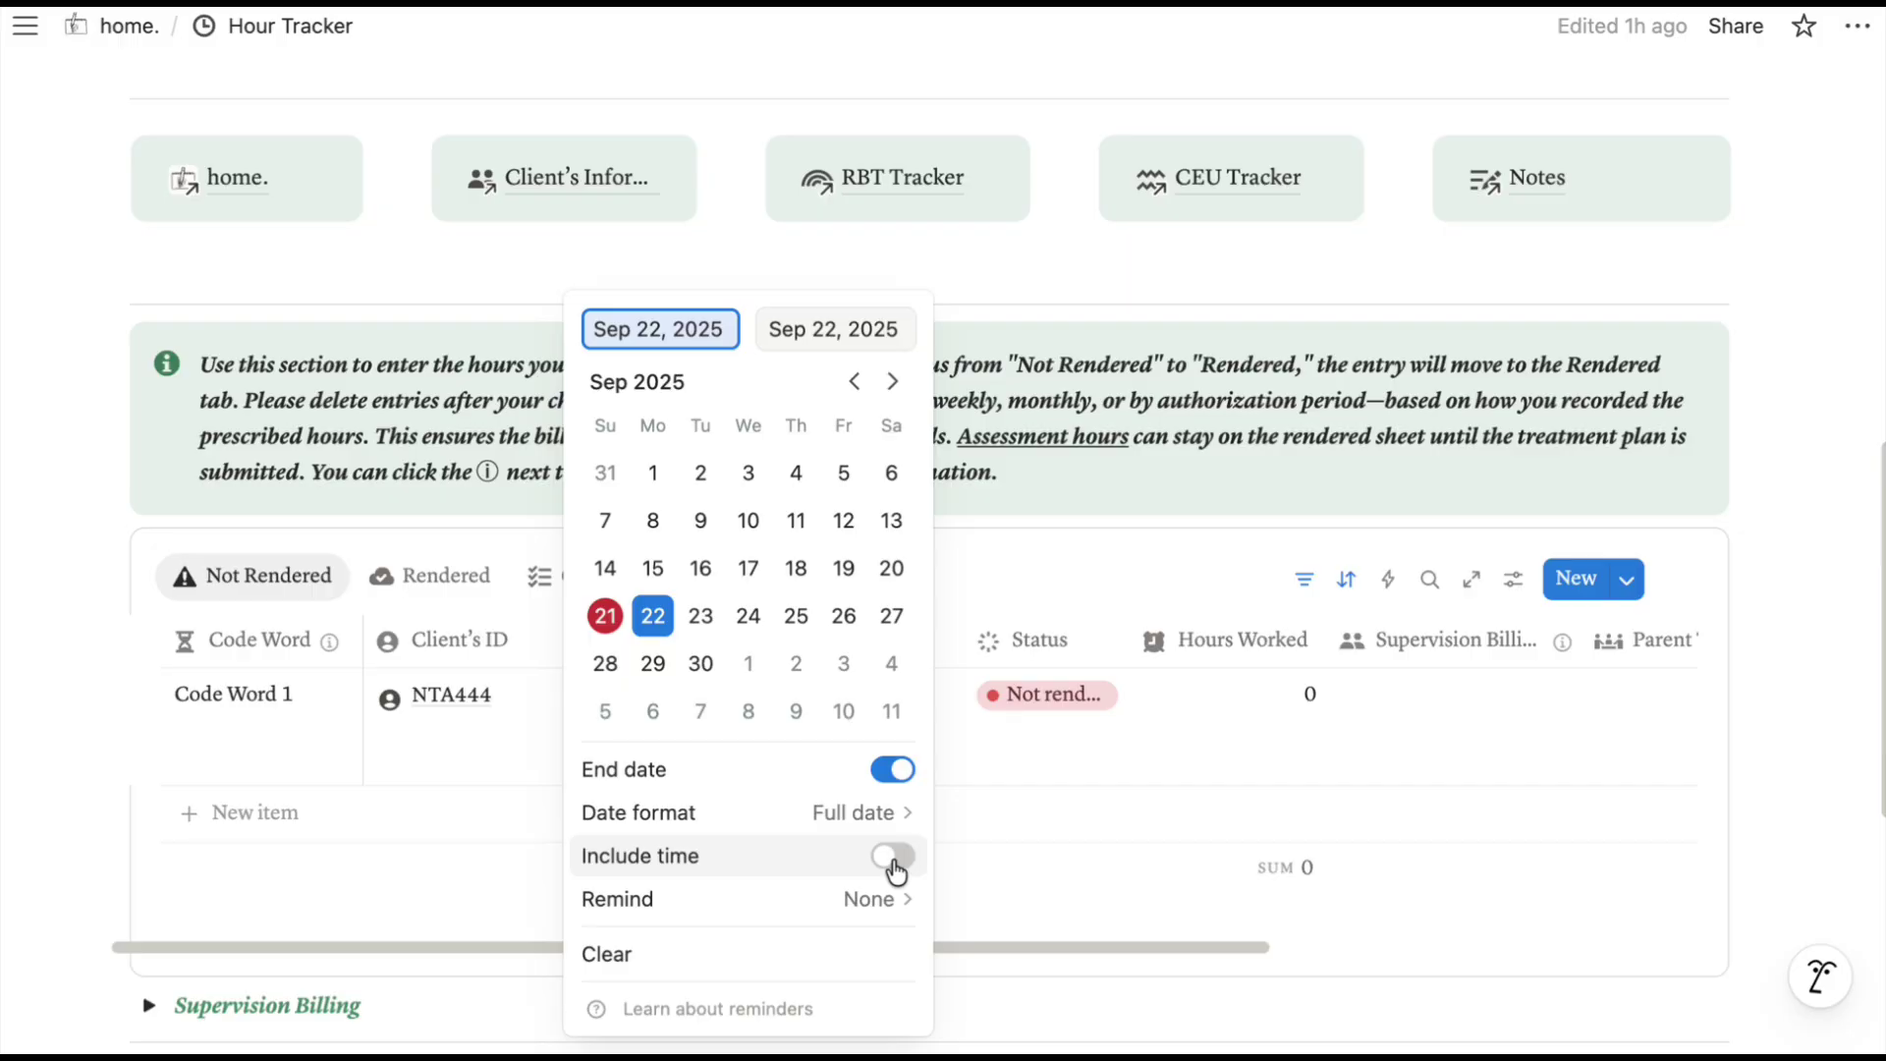
pyautogui.click(894, 857)
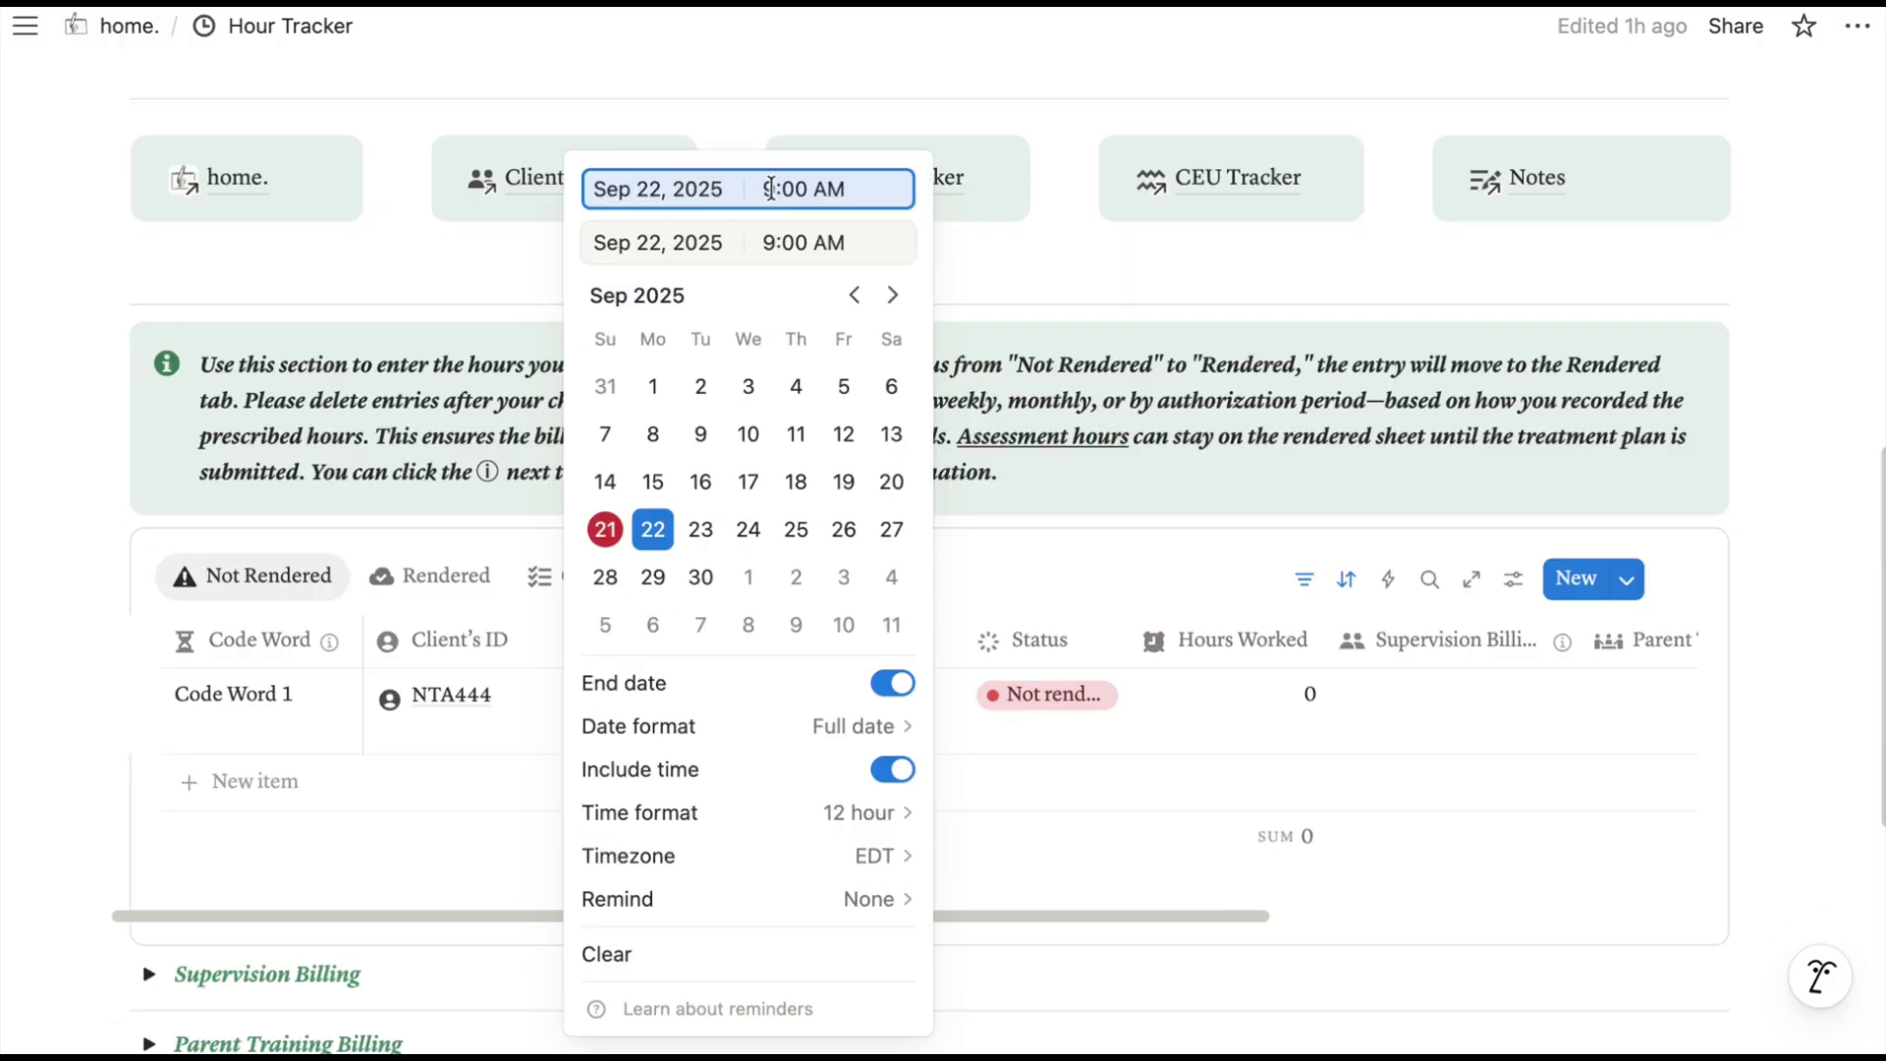
pyautogui.click(772, 246)
pyautogui.press('BackSpace')
pyautogui.write('11')
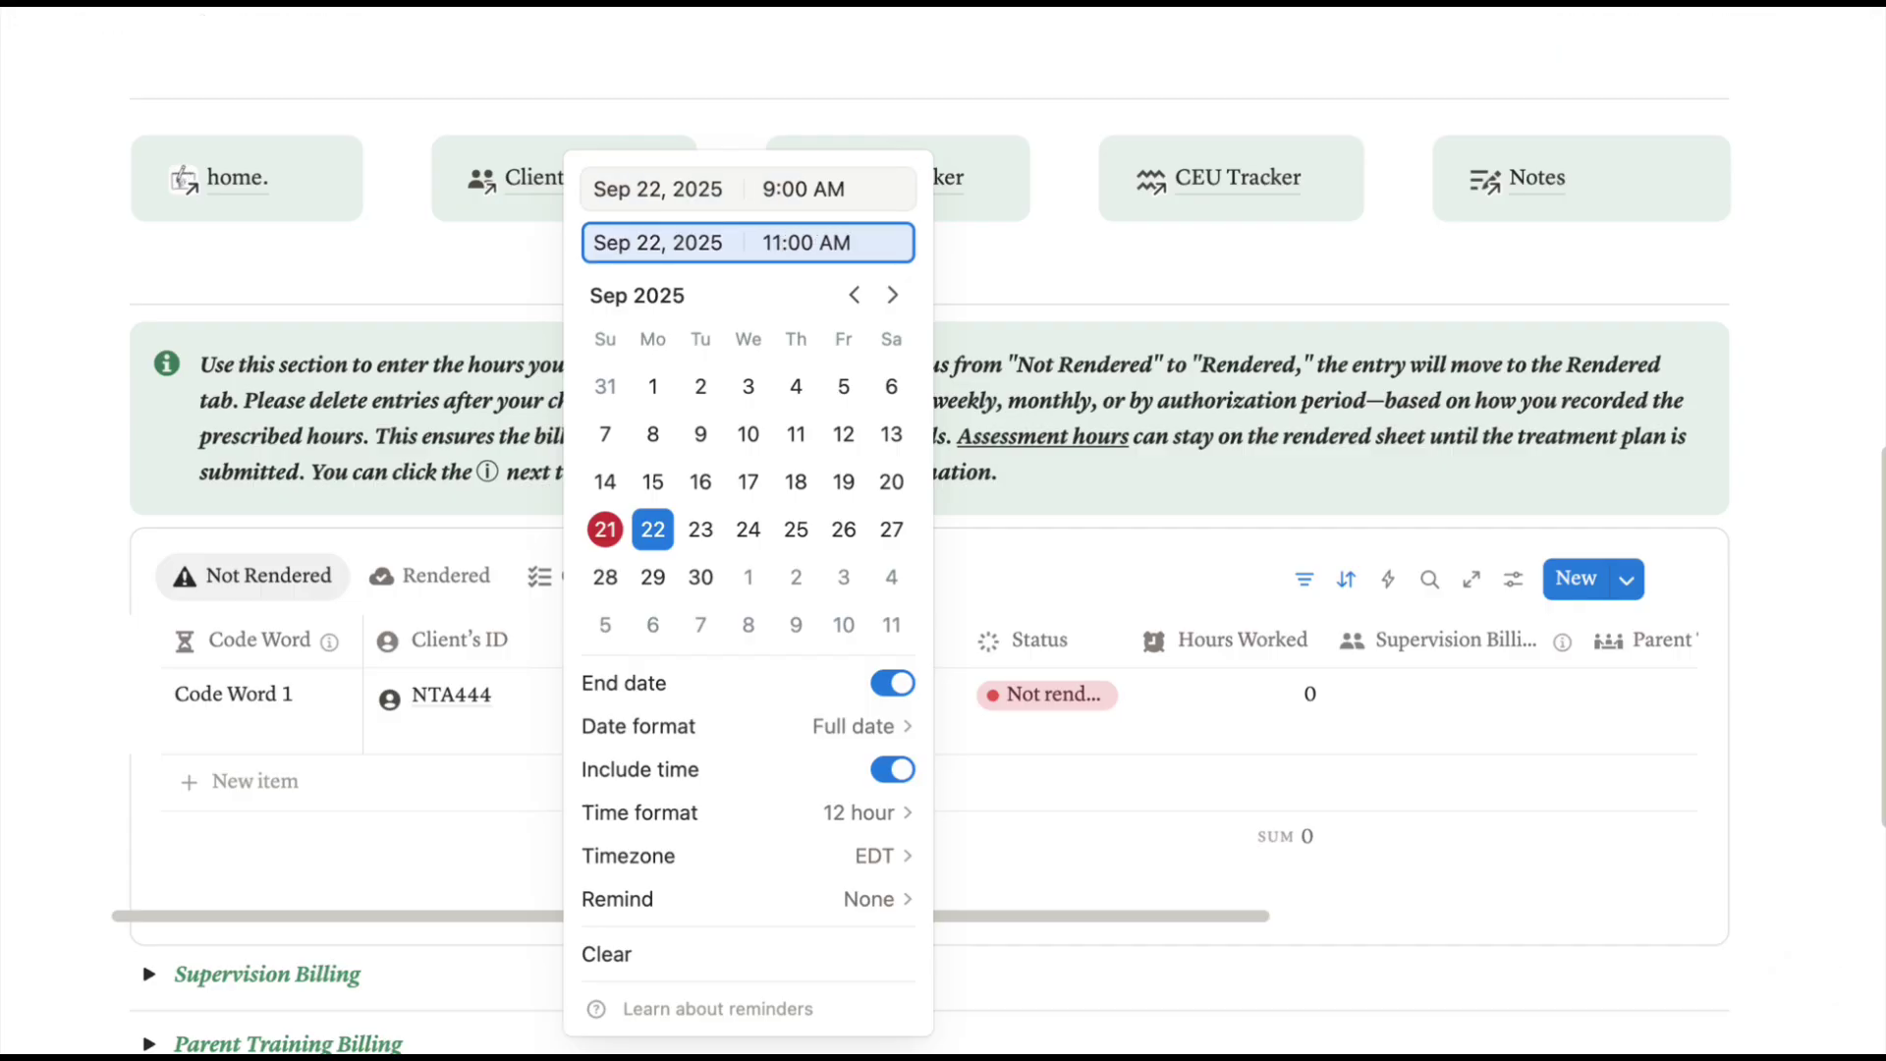
pyautogui.press('Return')
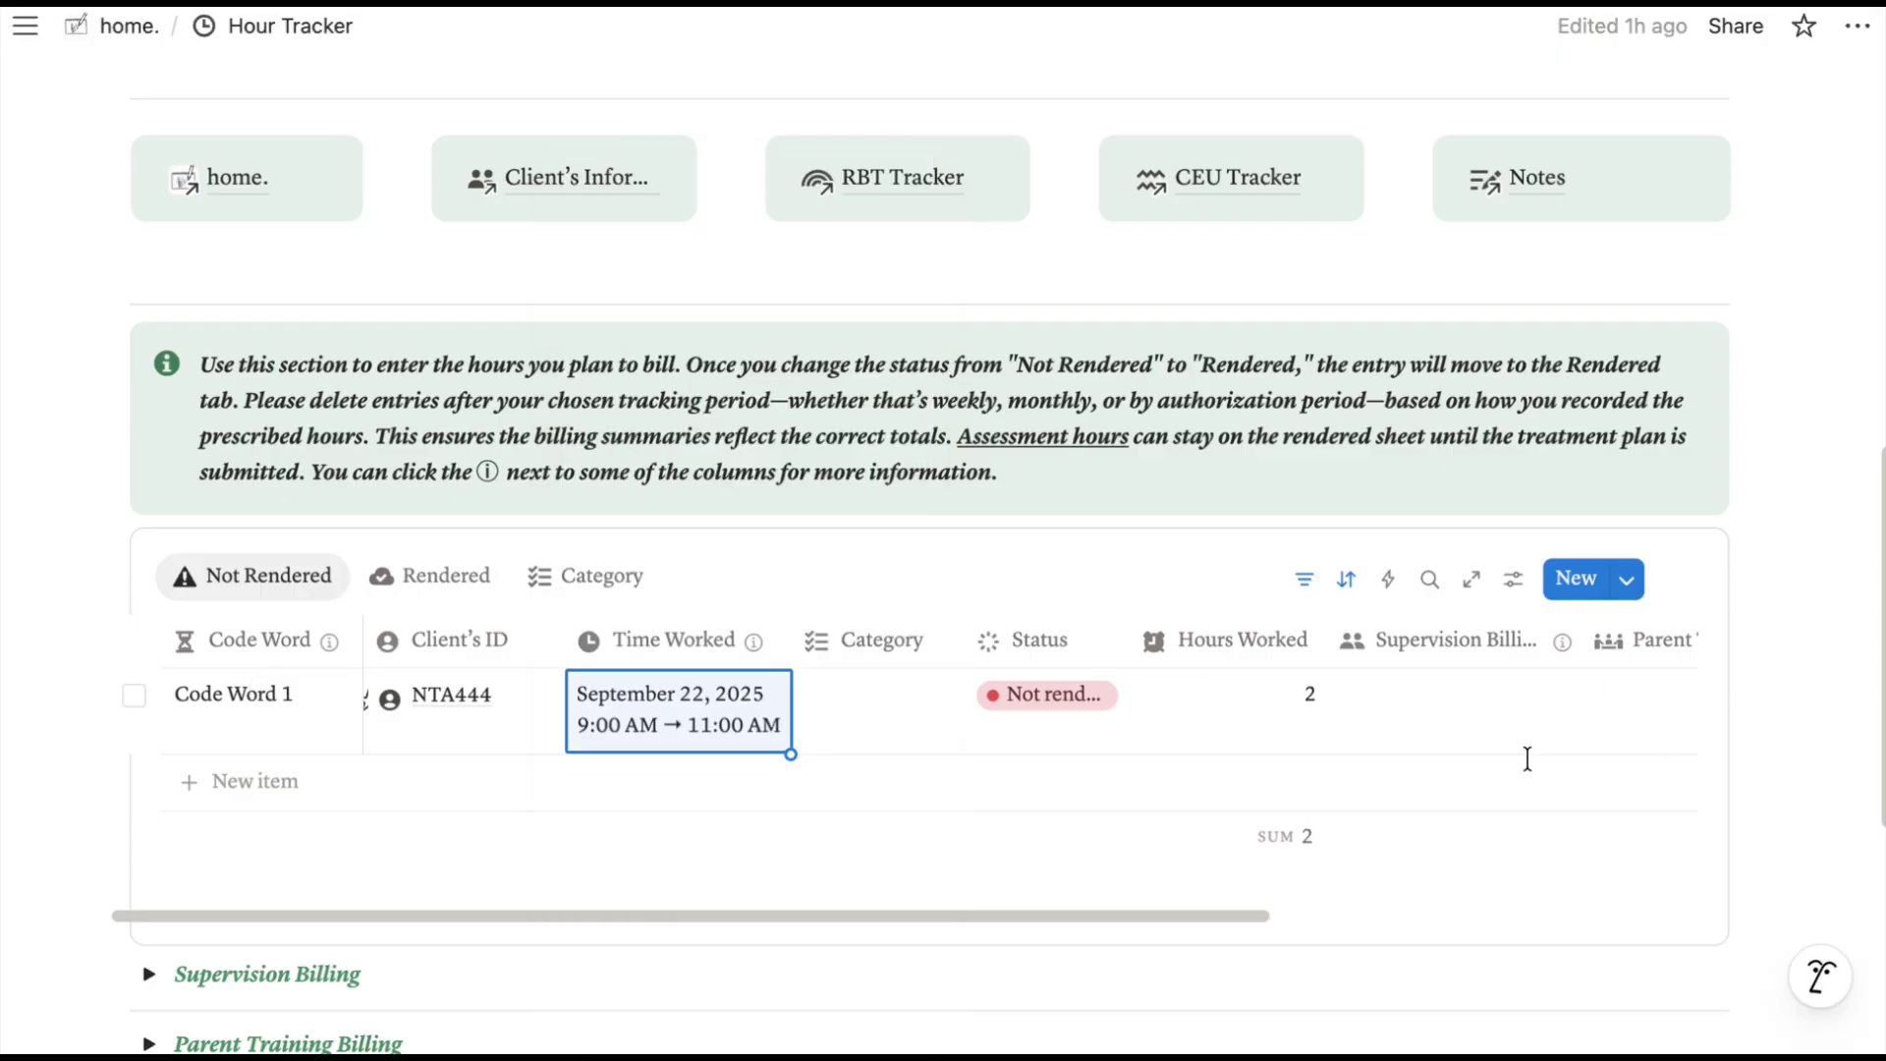
pyautogui.click(874, 707)
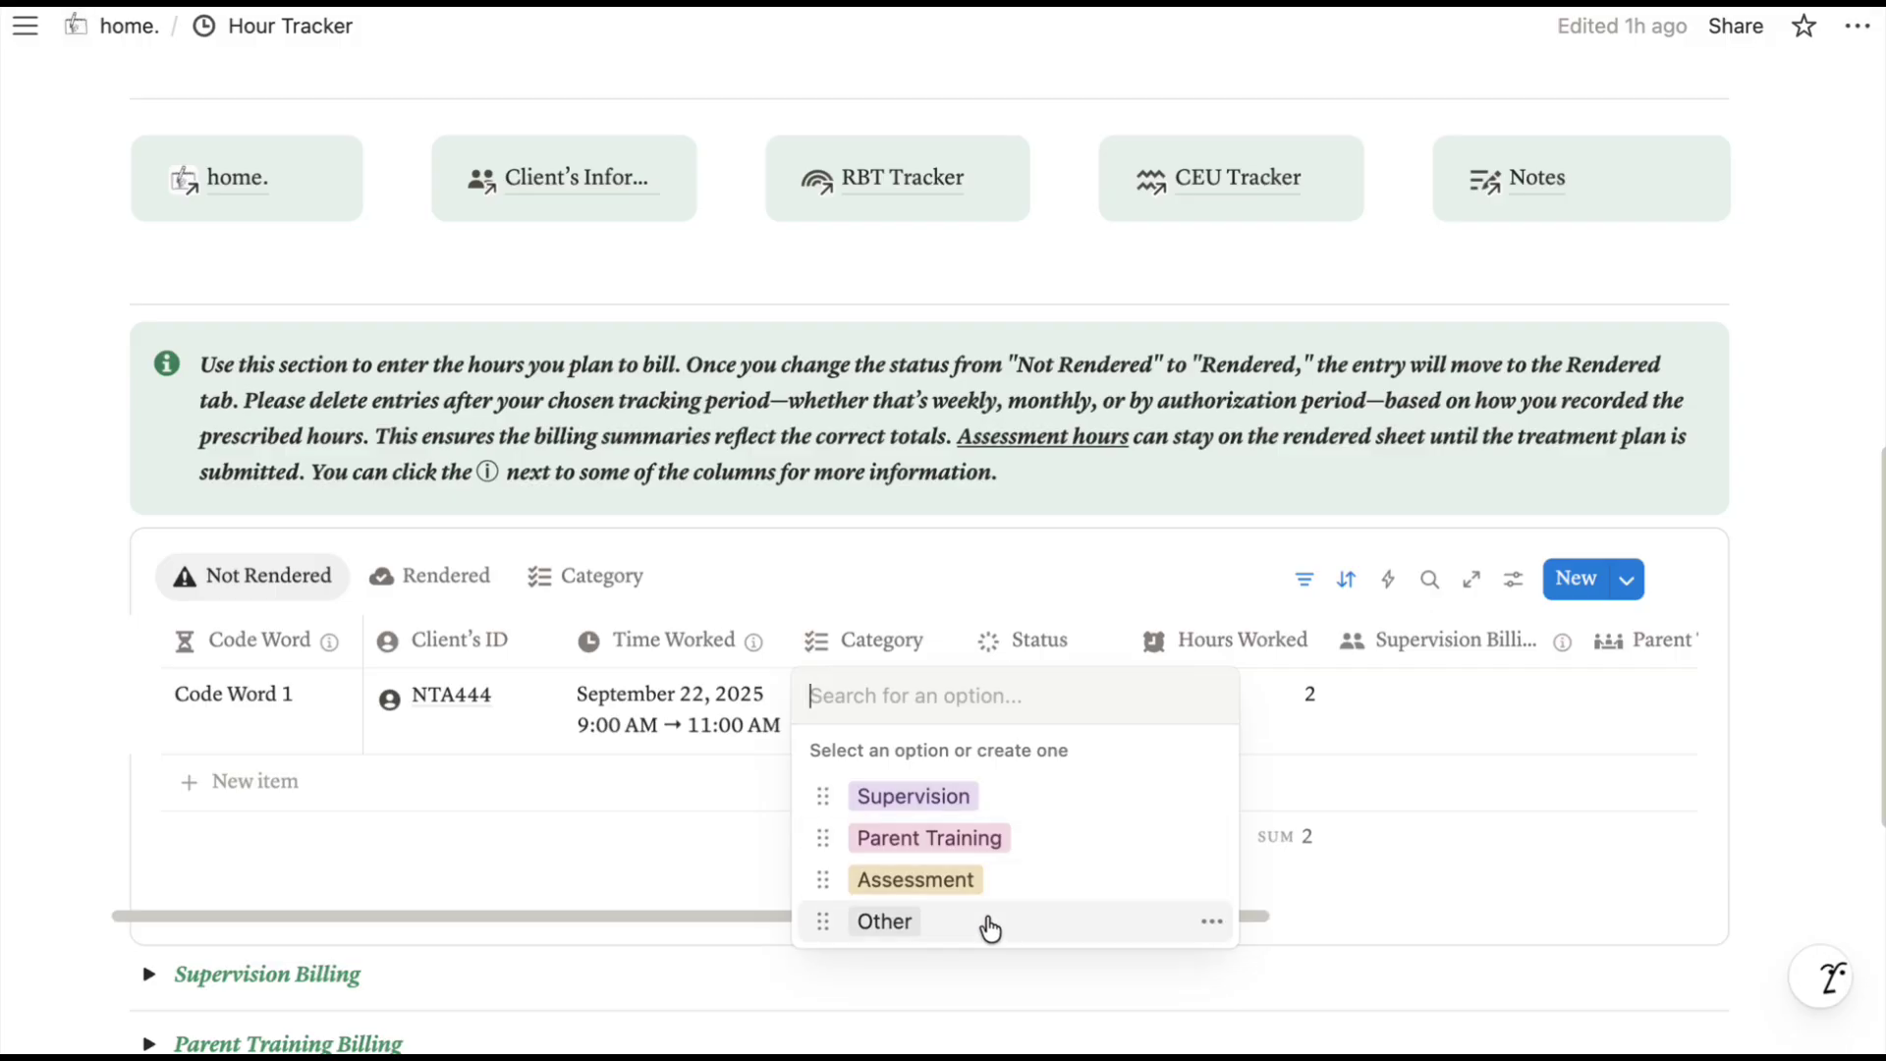
pyautogui.click(993, 796)
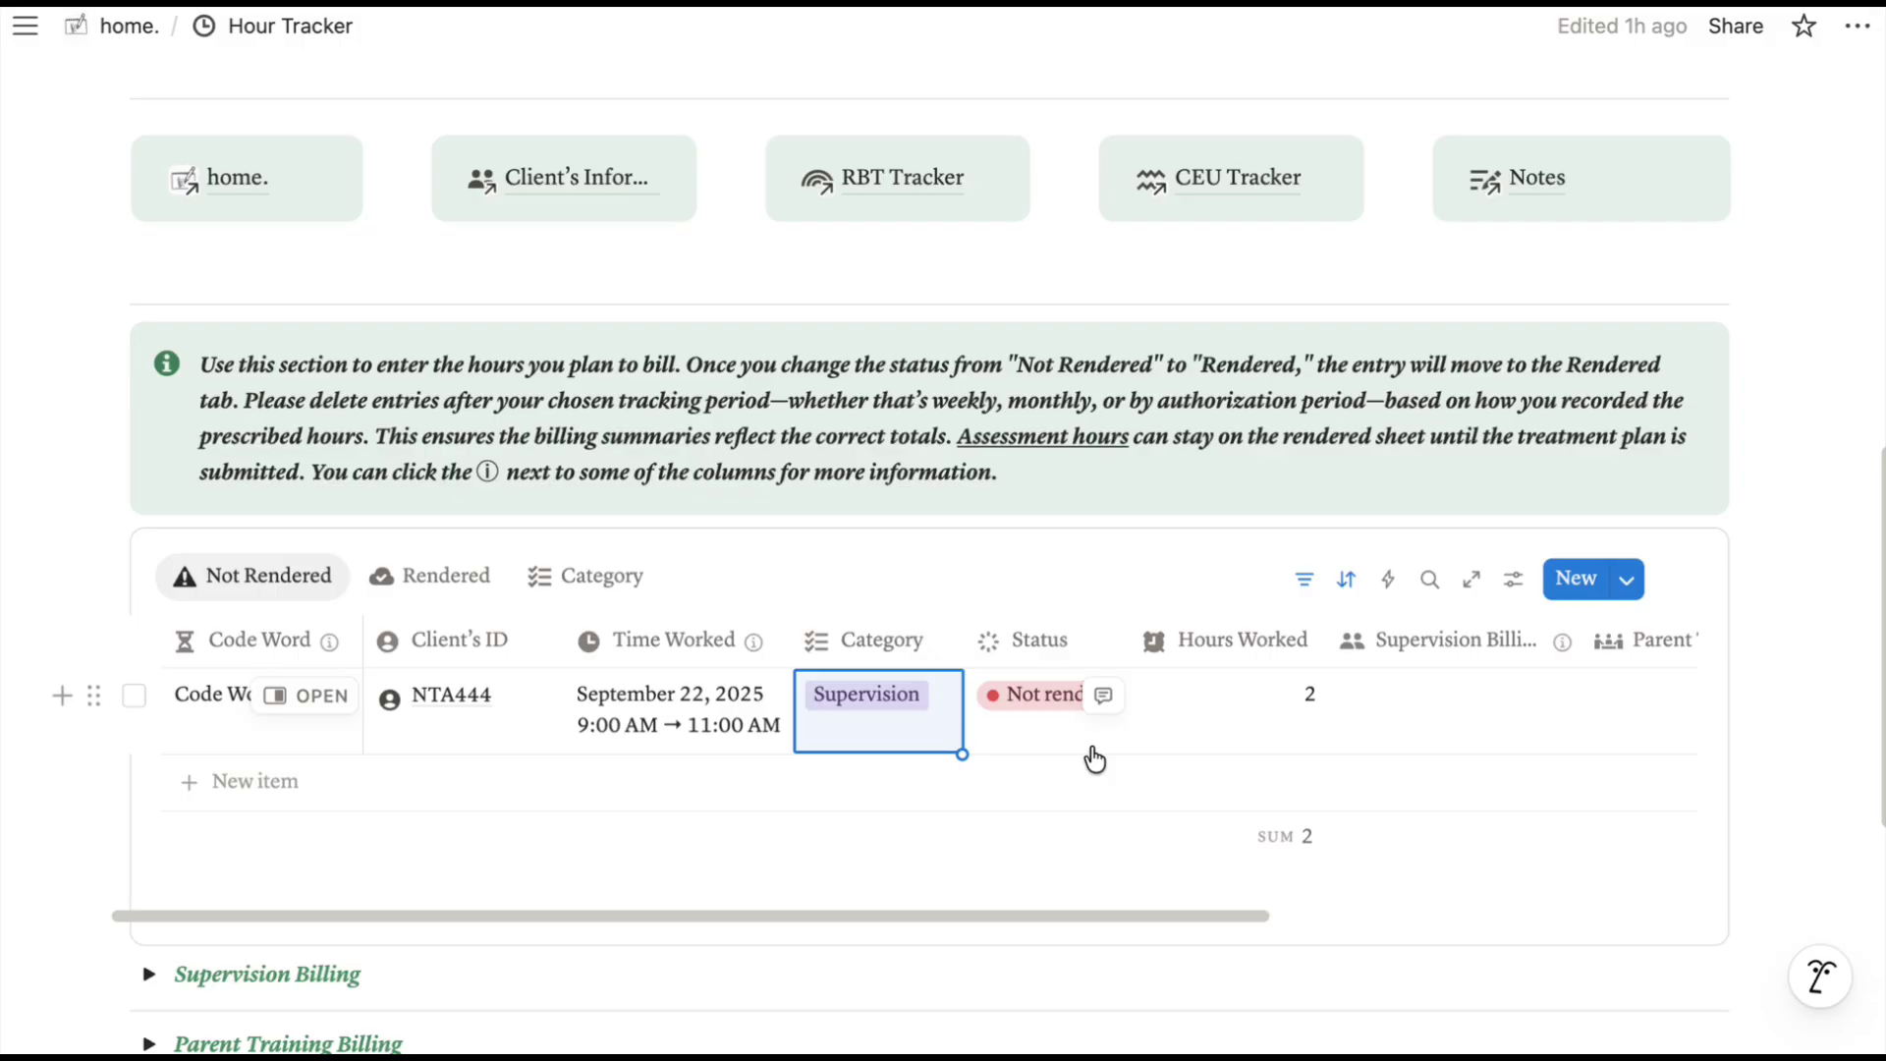
pyautogui.click(1025, 699)
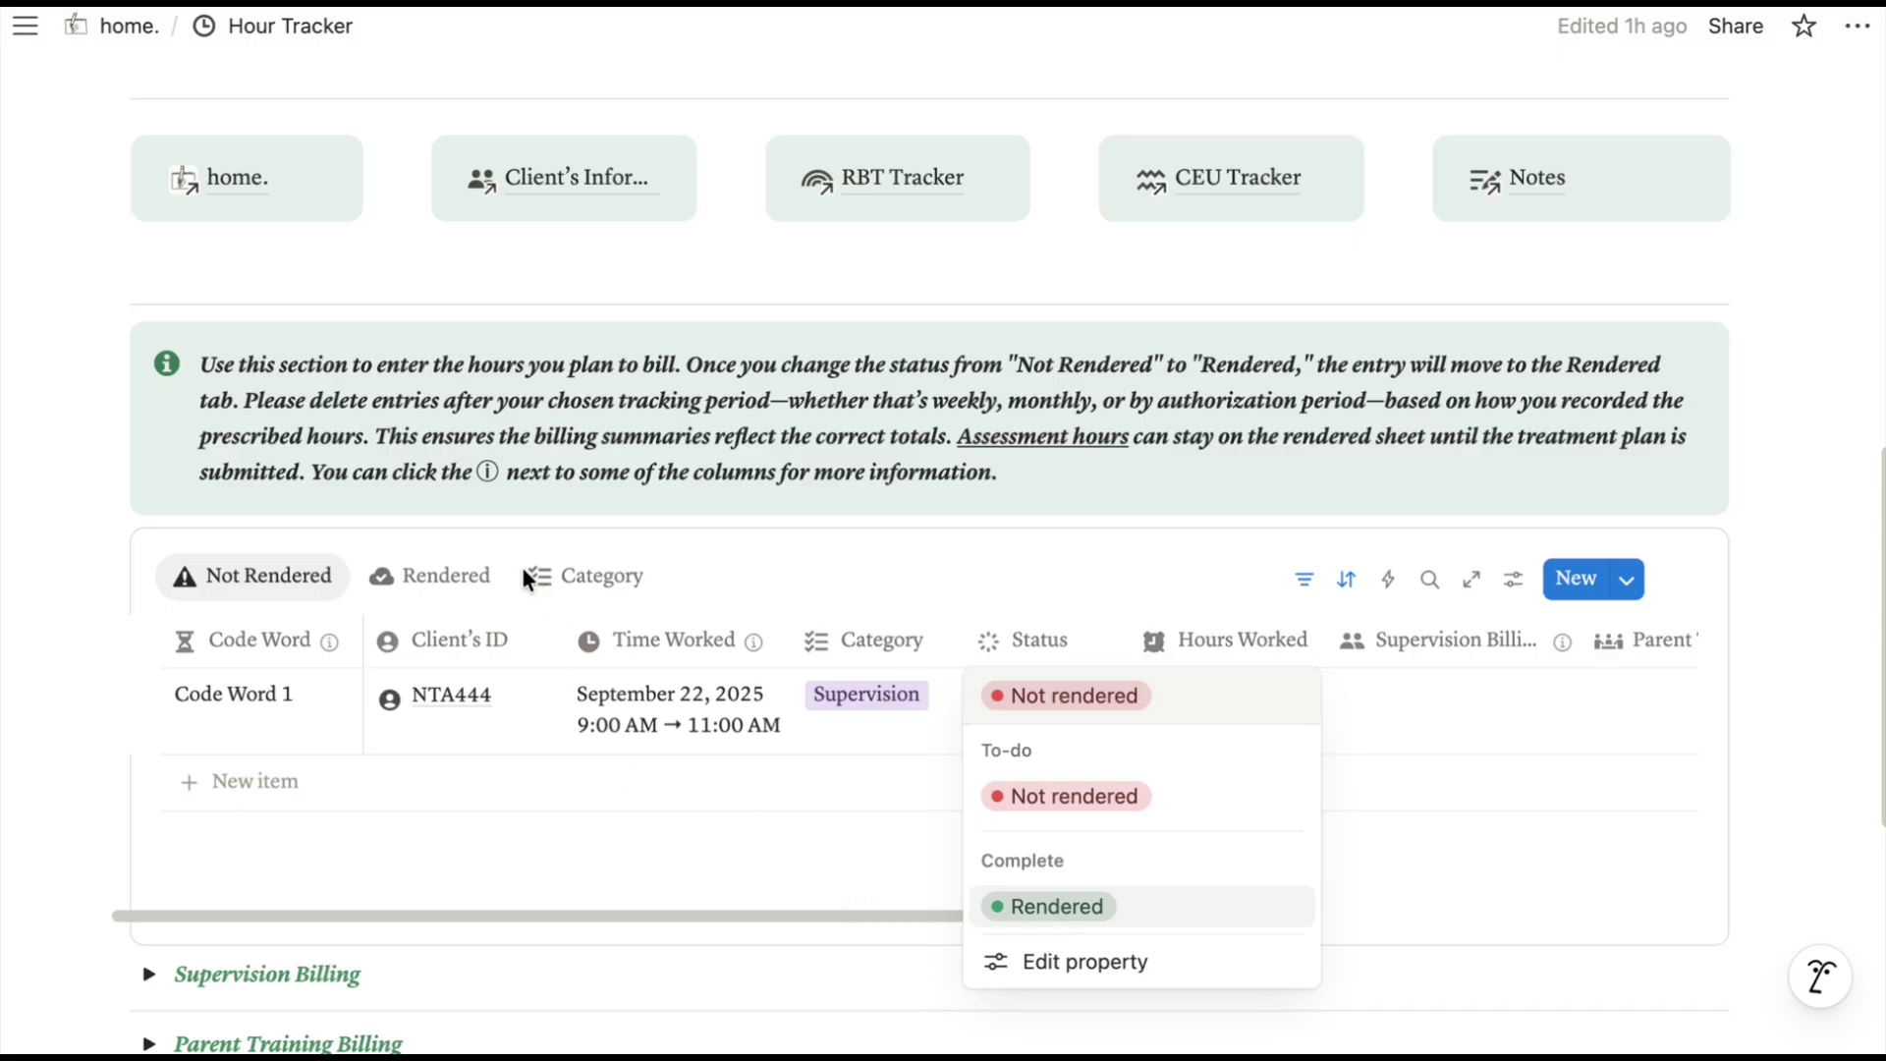
pyautogui.press('Escape')
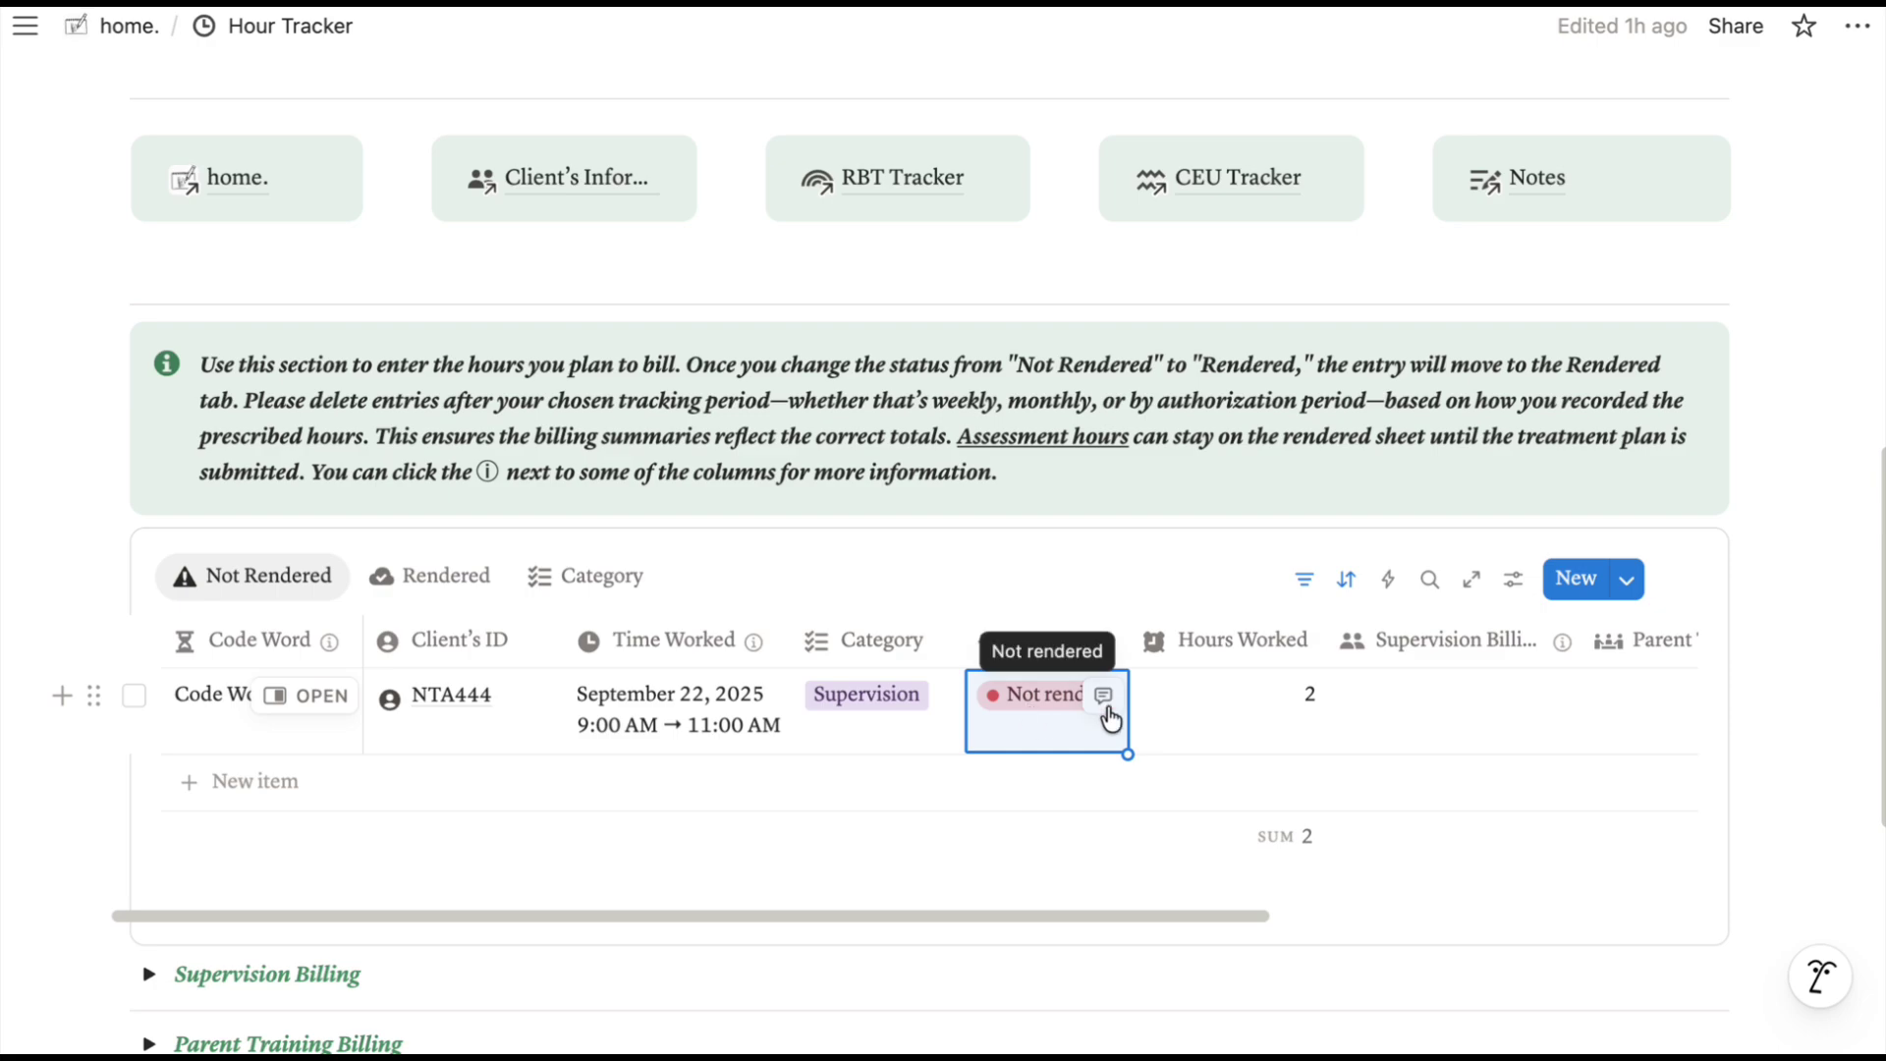
pyautogui.hscroll(5, 1424, 726)
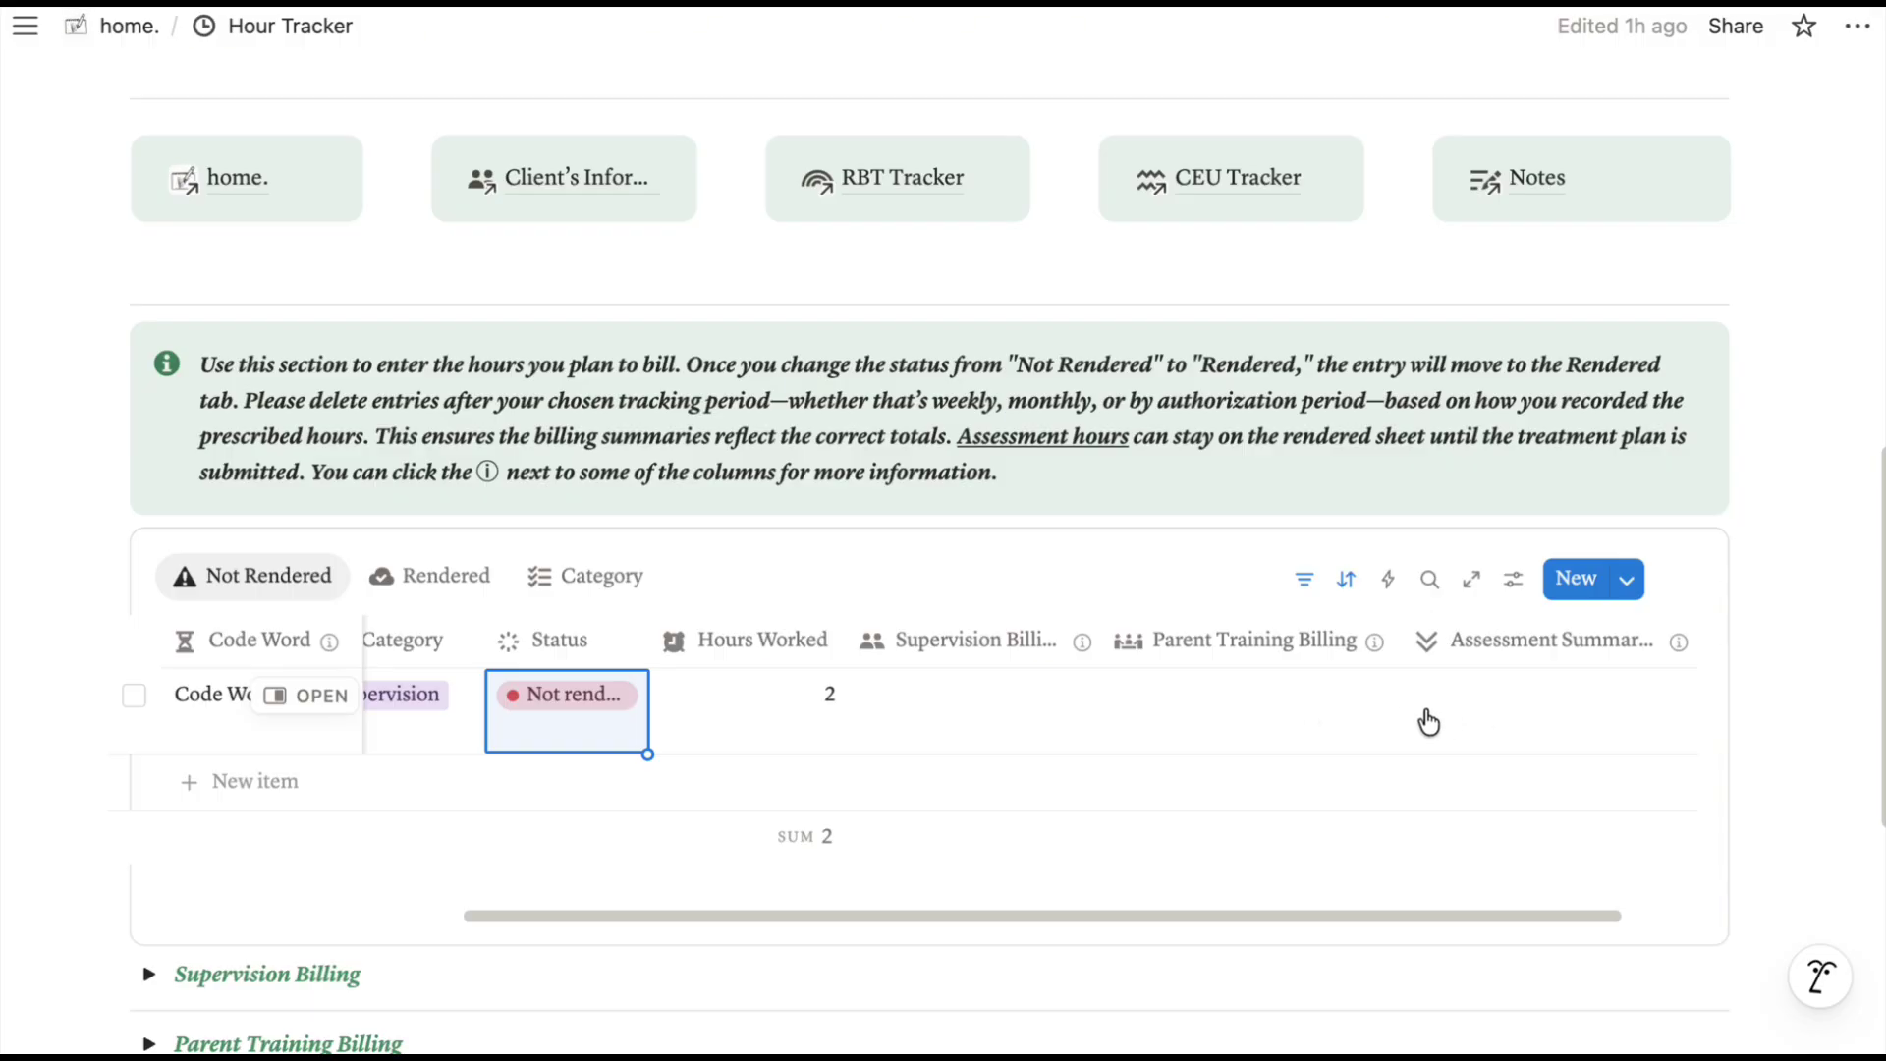
# Open the Supervision Billing relation picker and close it without linking a page.
pyautogui.click(969, 703)
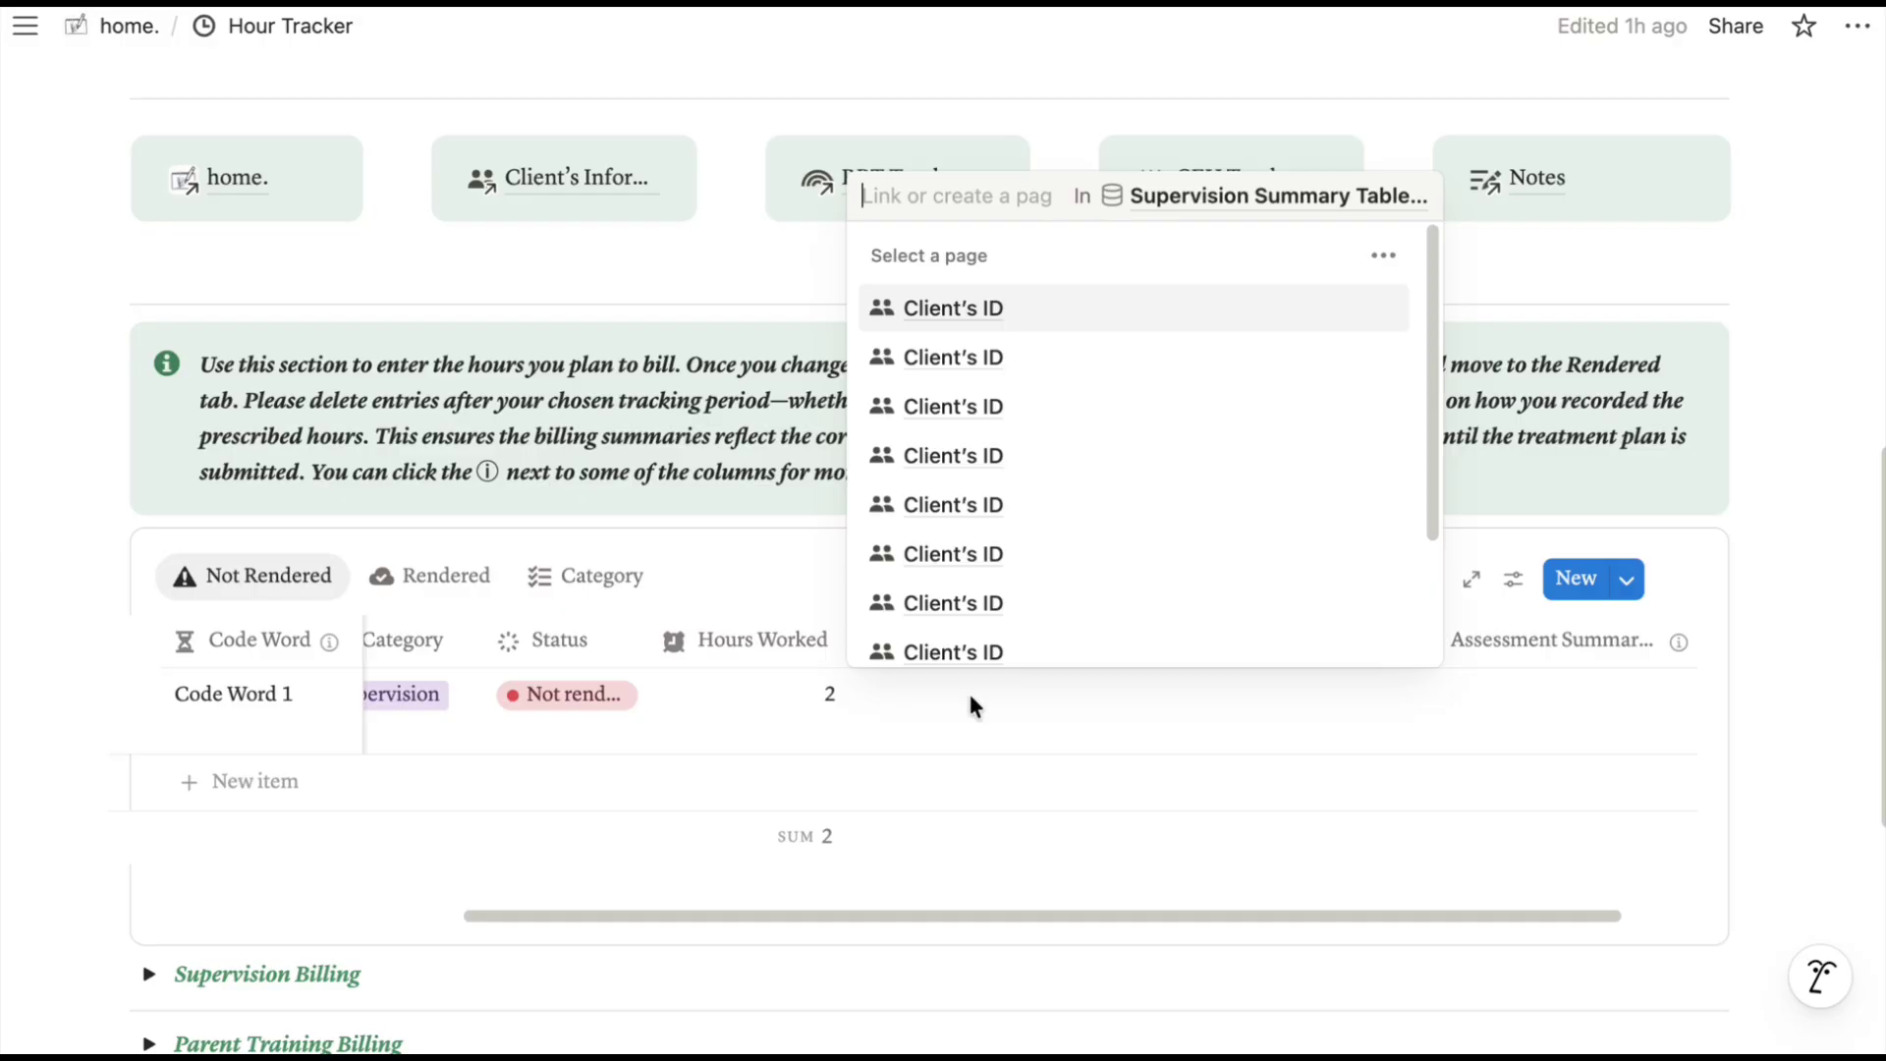
pyautogui.press('Escape')
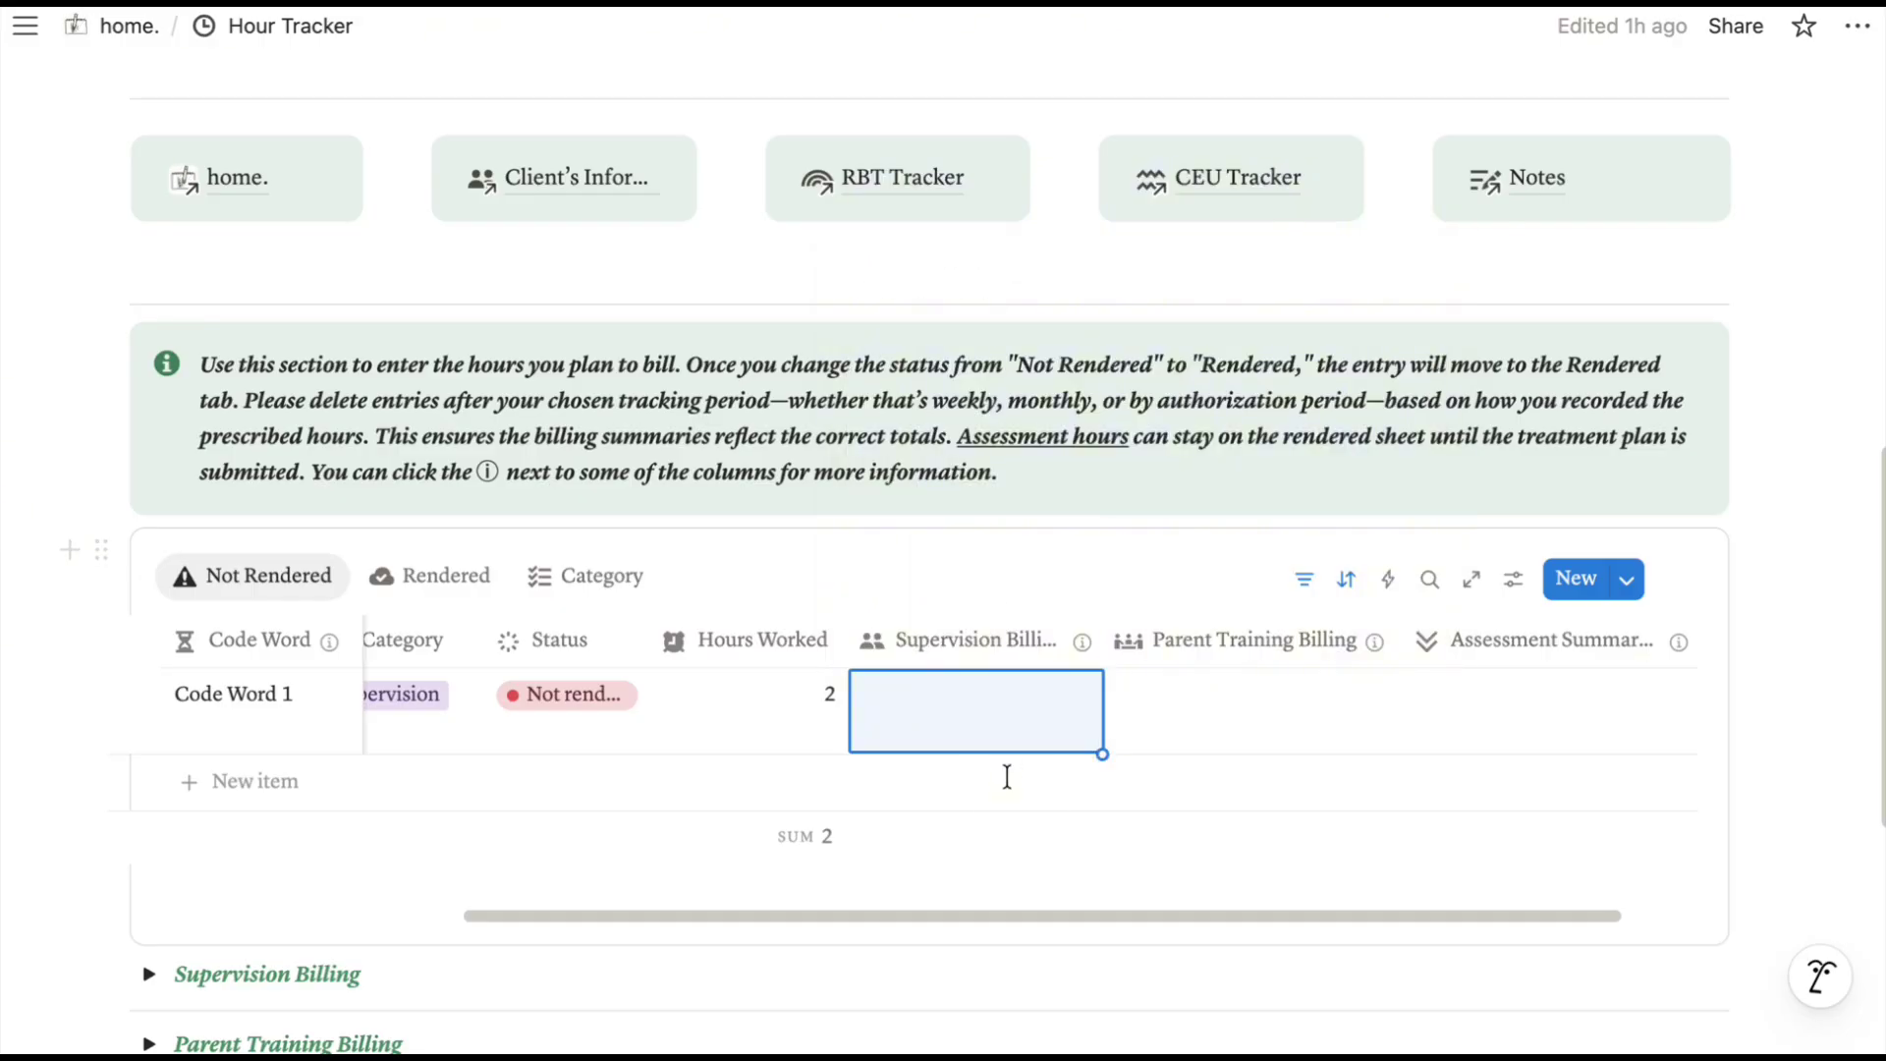
pyautogui.moveTo(1085, 649)
# Expand the Supervision Billing section and select PTA223's Retype Client's ID placeholder text.
pyautogui.scroll(-3, 413, 894)
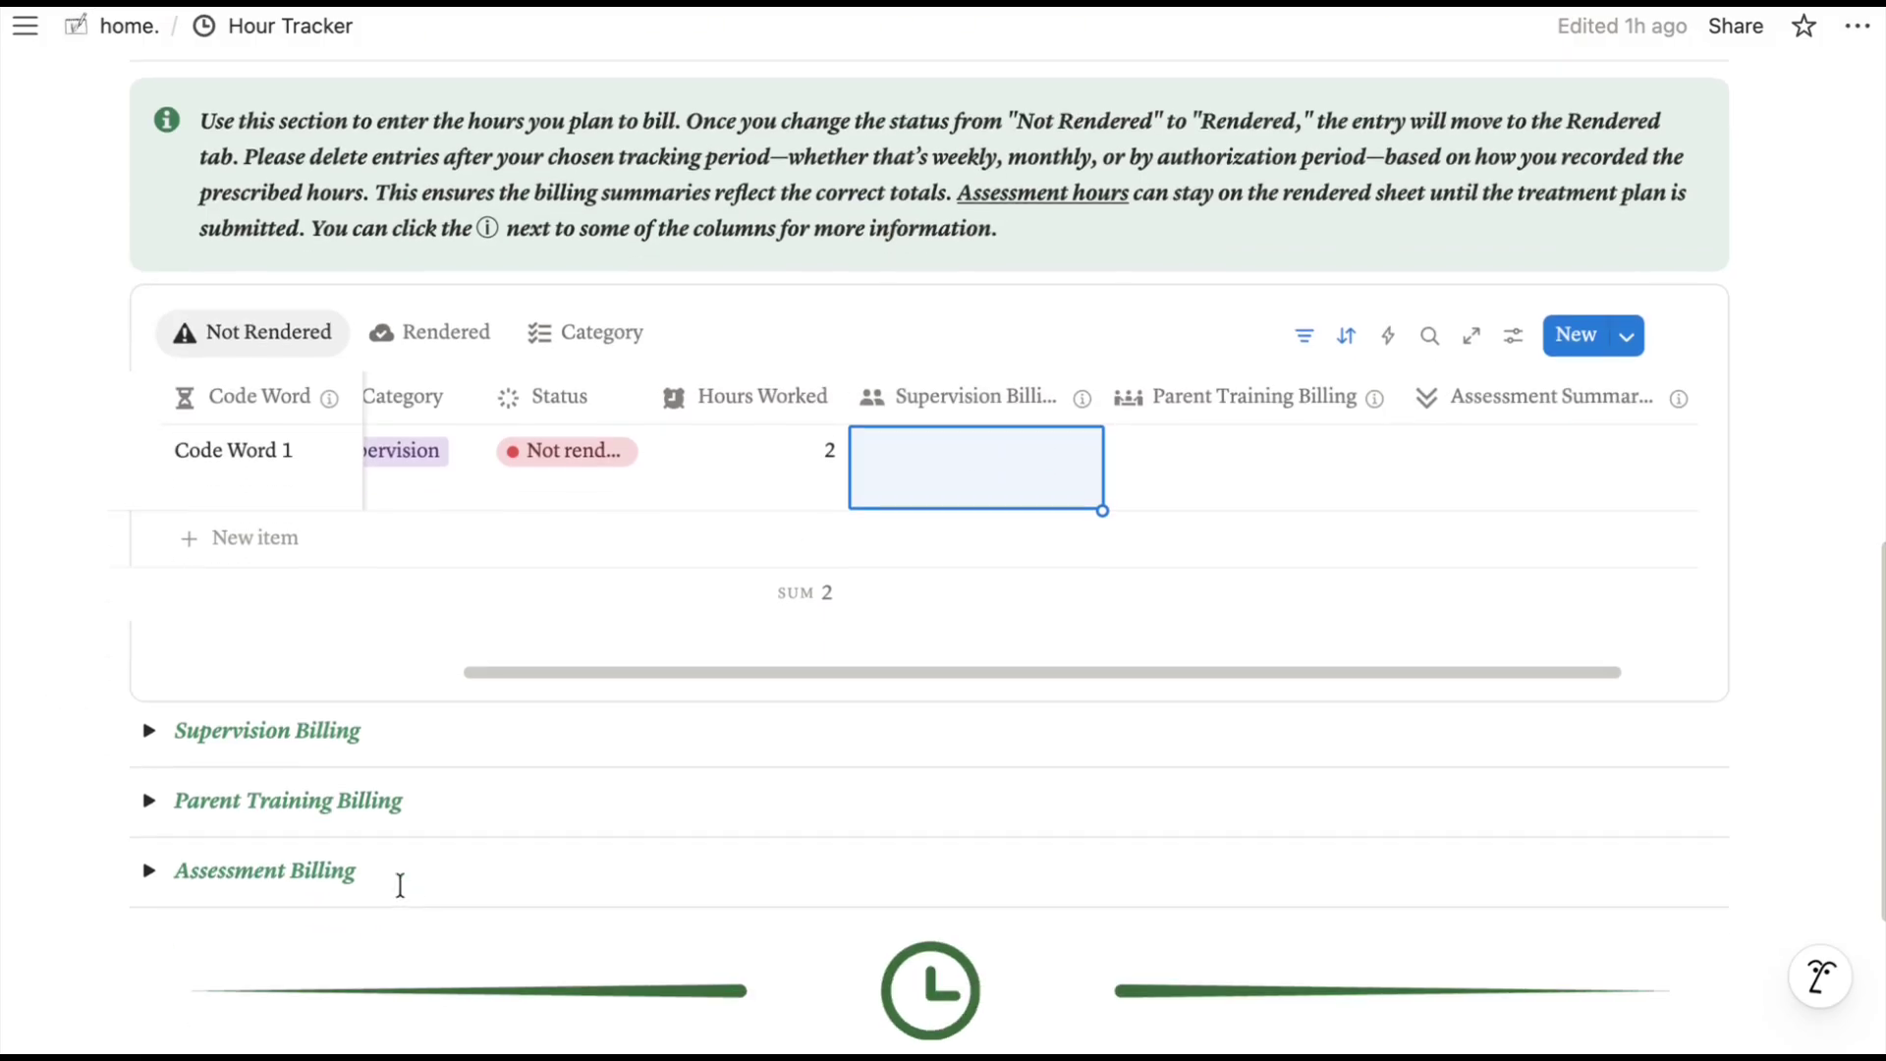
pyautogui.click(148, 732)
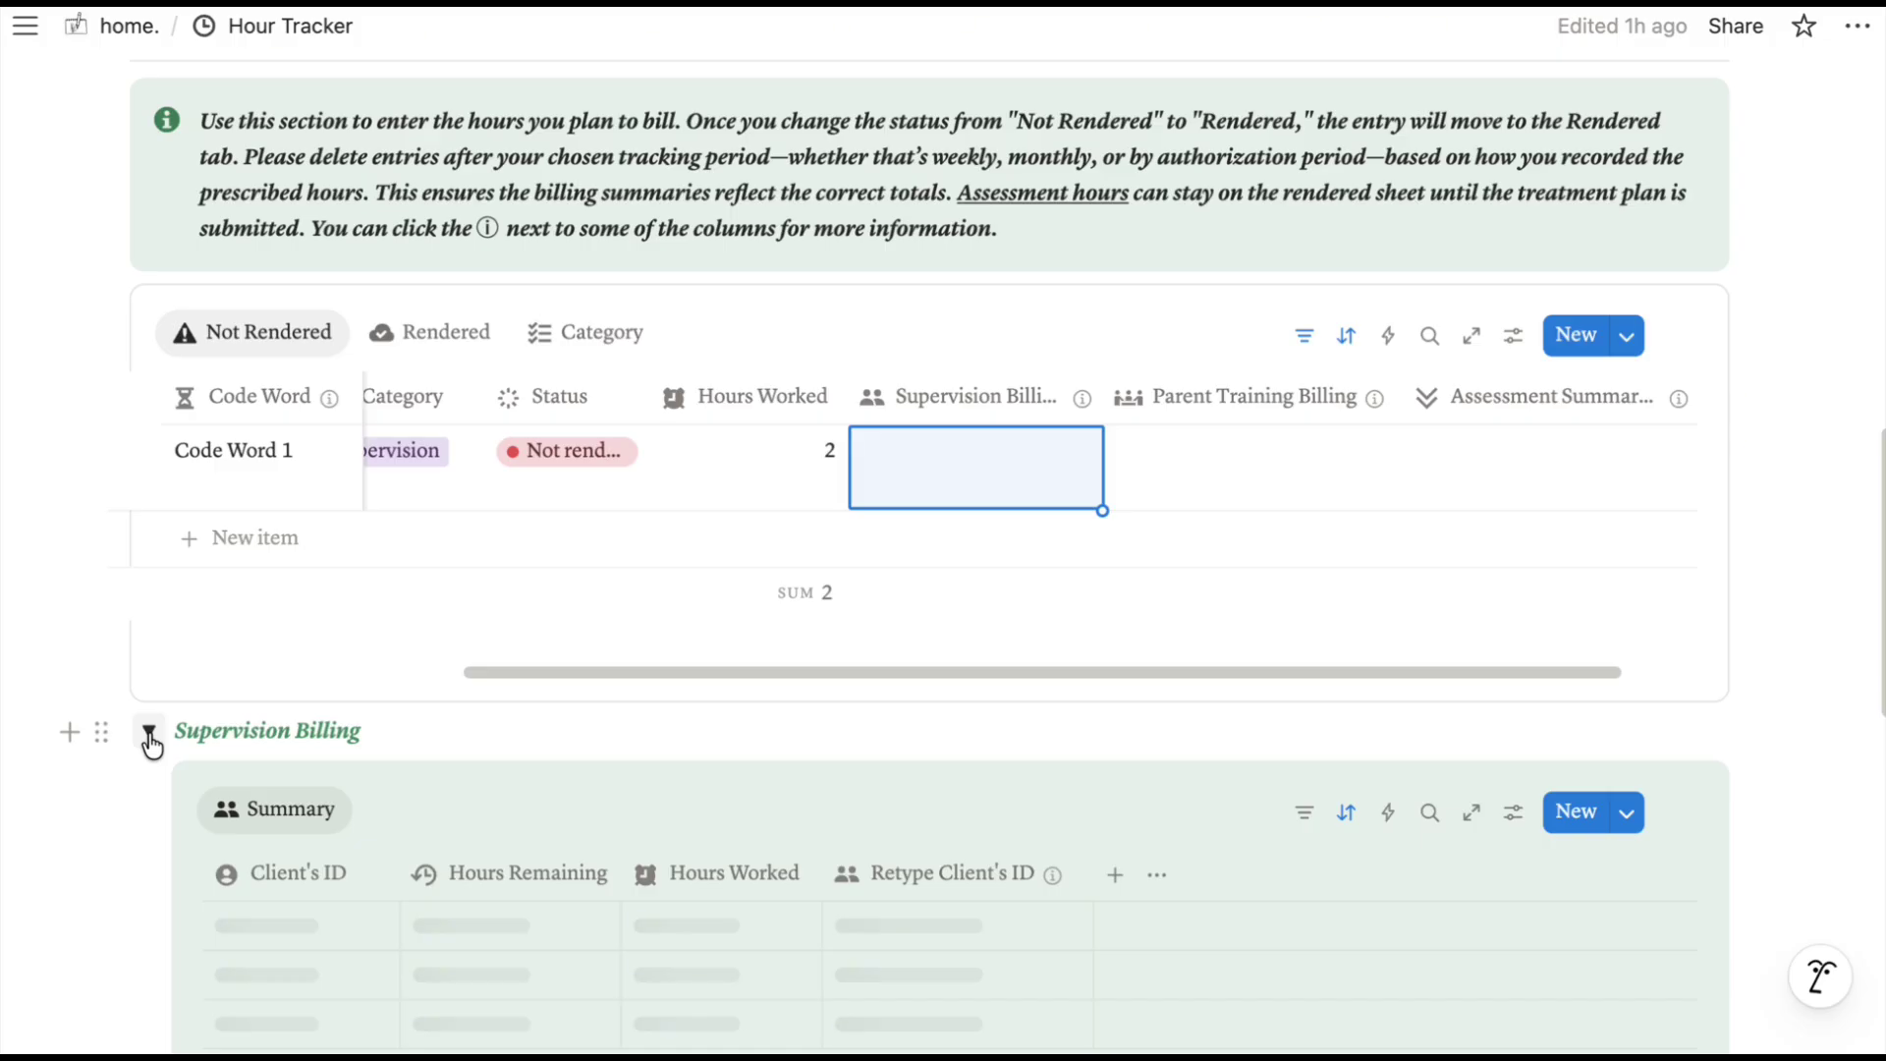
pyautogui.scroll(-5, 505, 733)
pyautogui.scroll(-1, 514, 733)
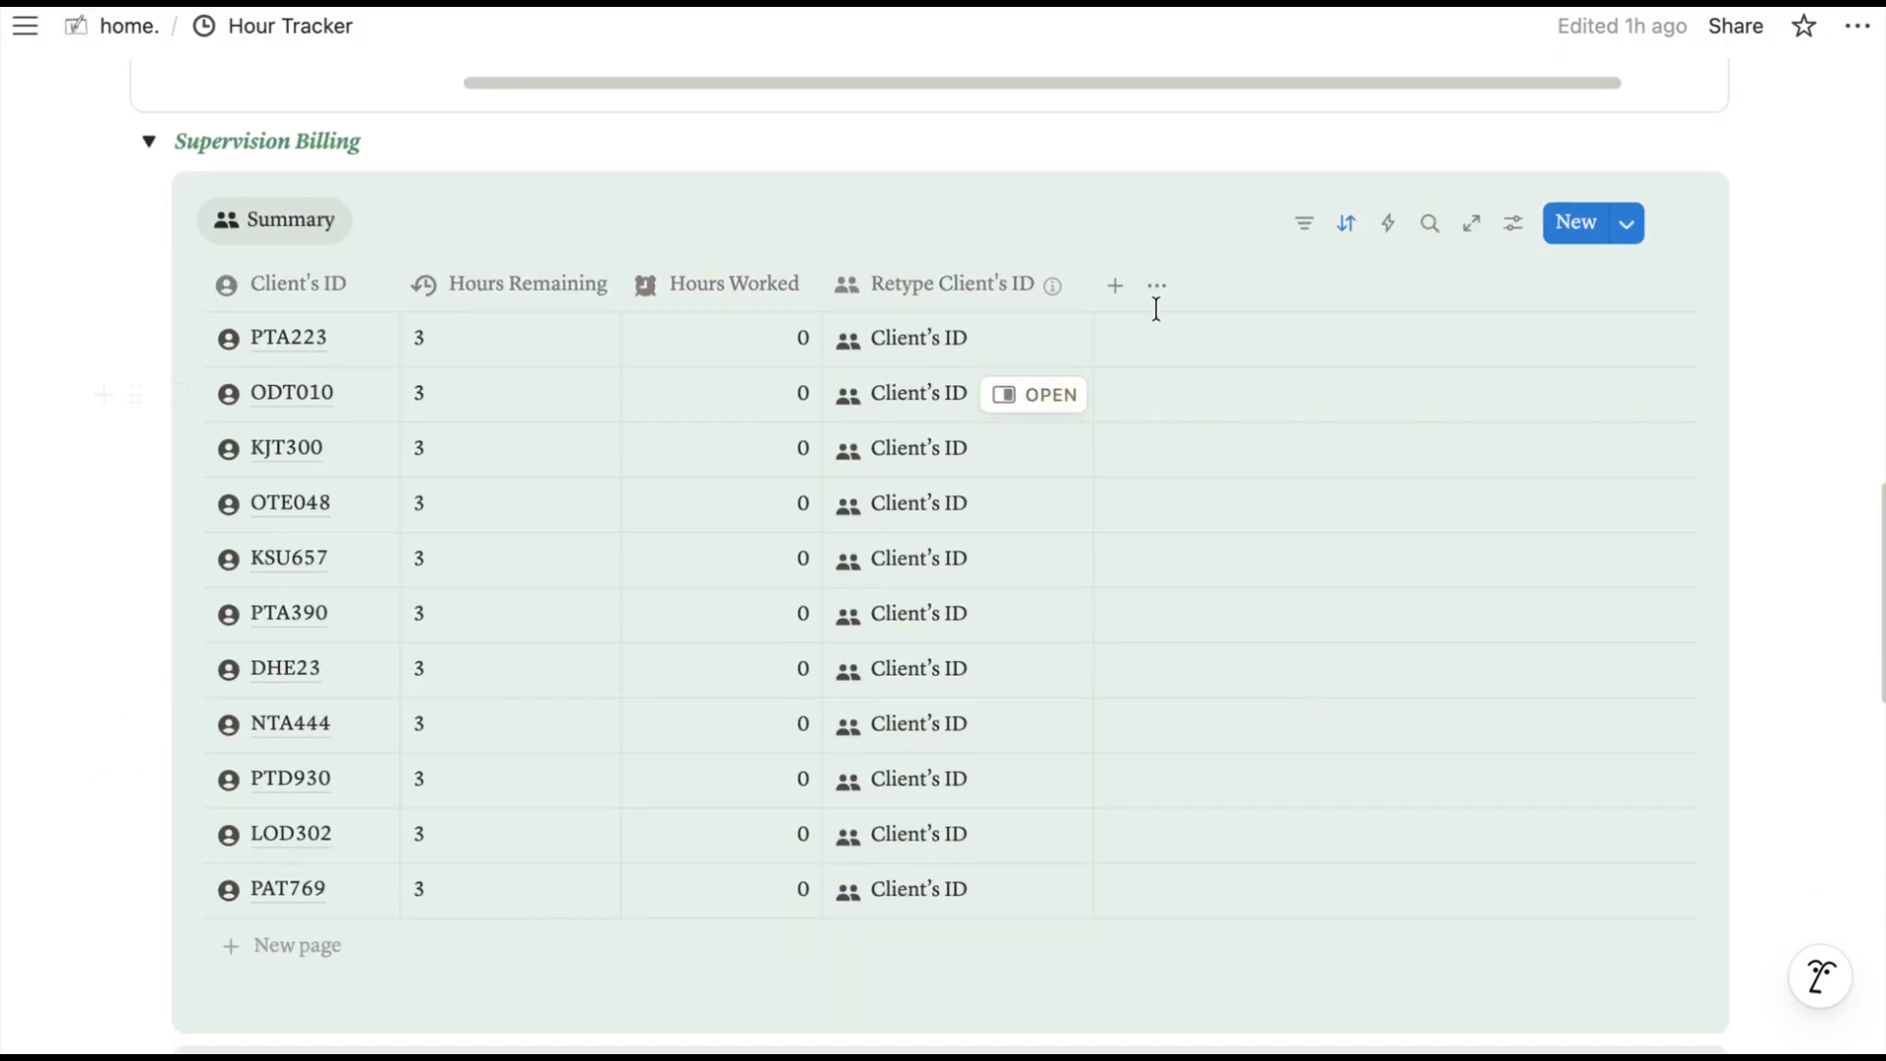
pyautogui.moveTo(954, 292)
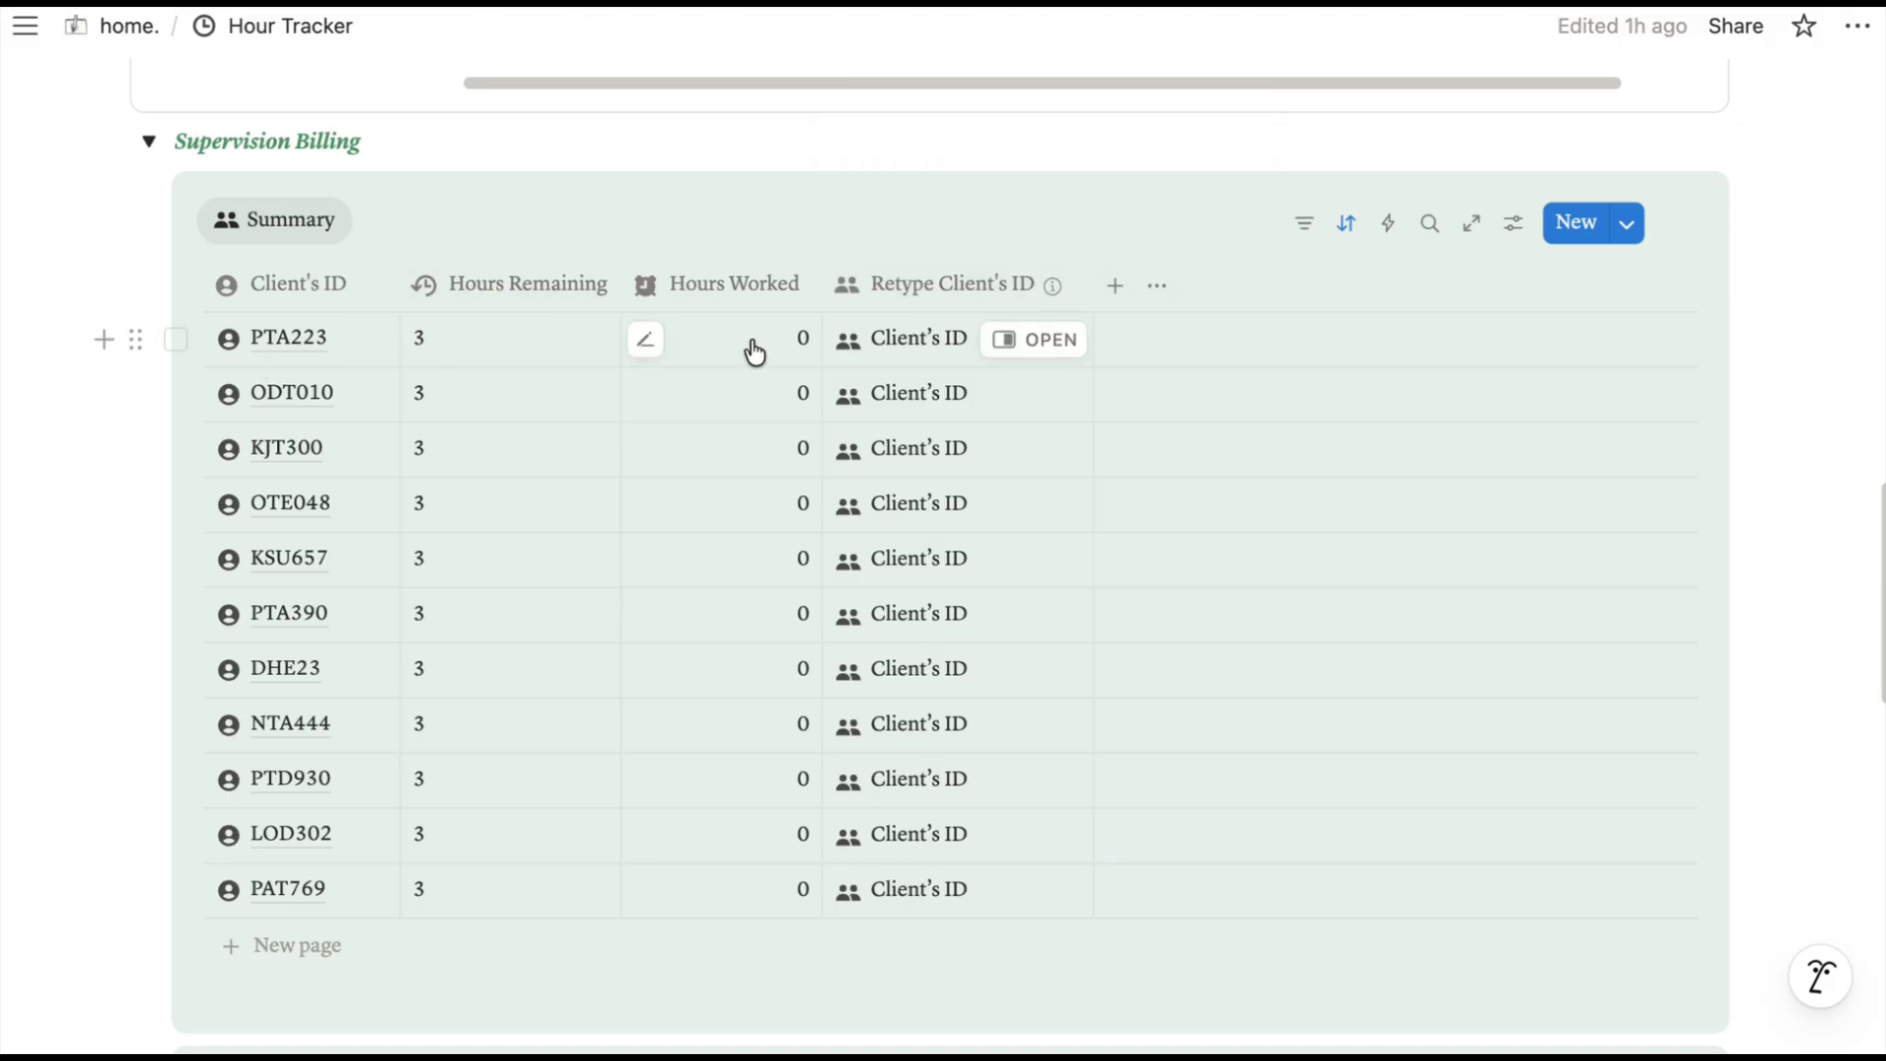
pyautogui.click(902, 341)
pyautogui.moveTo(951, 340); pyautogui.dragTo(818, 337)
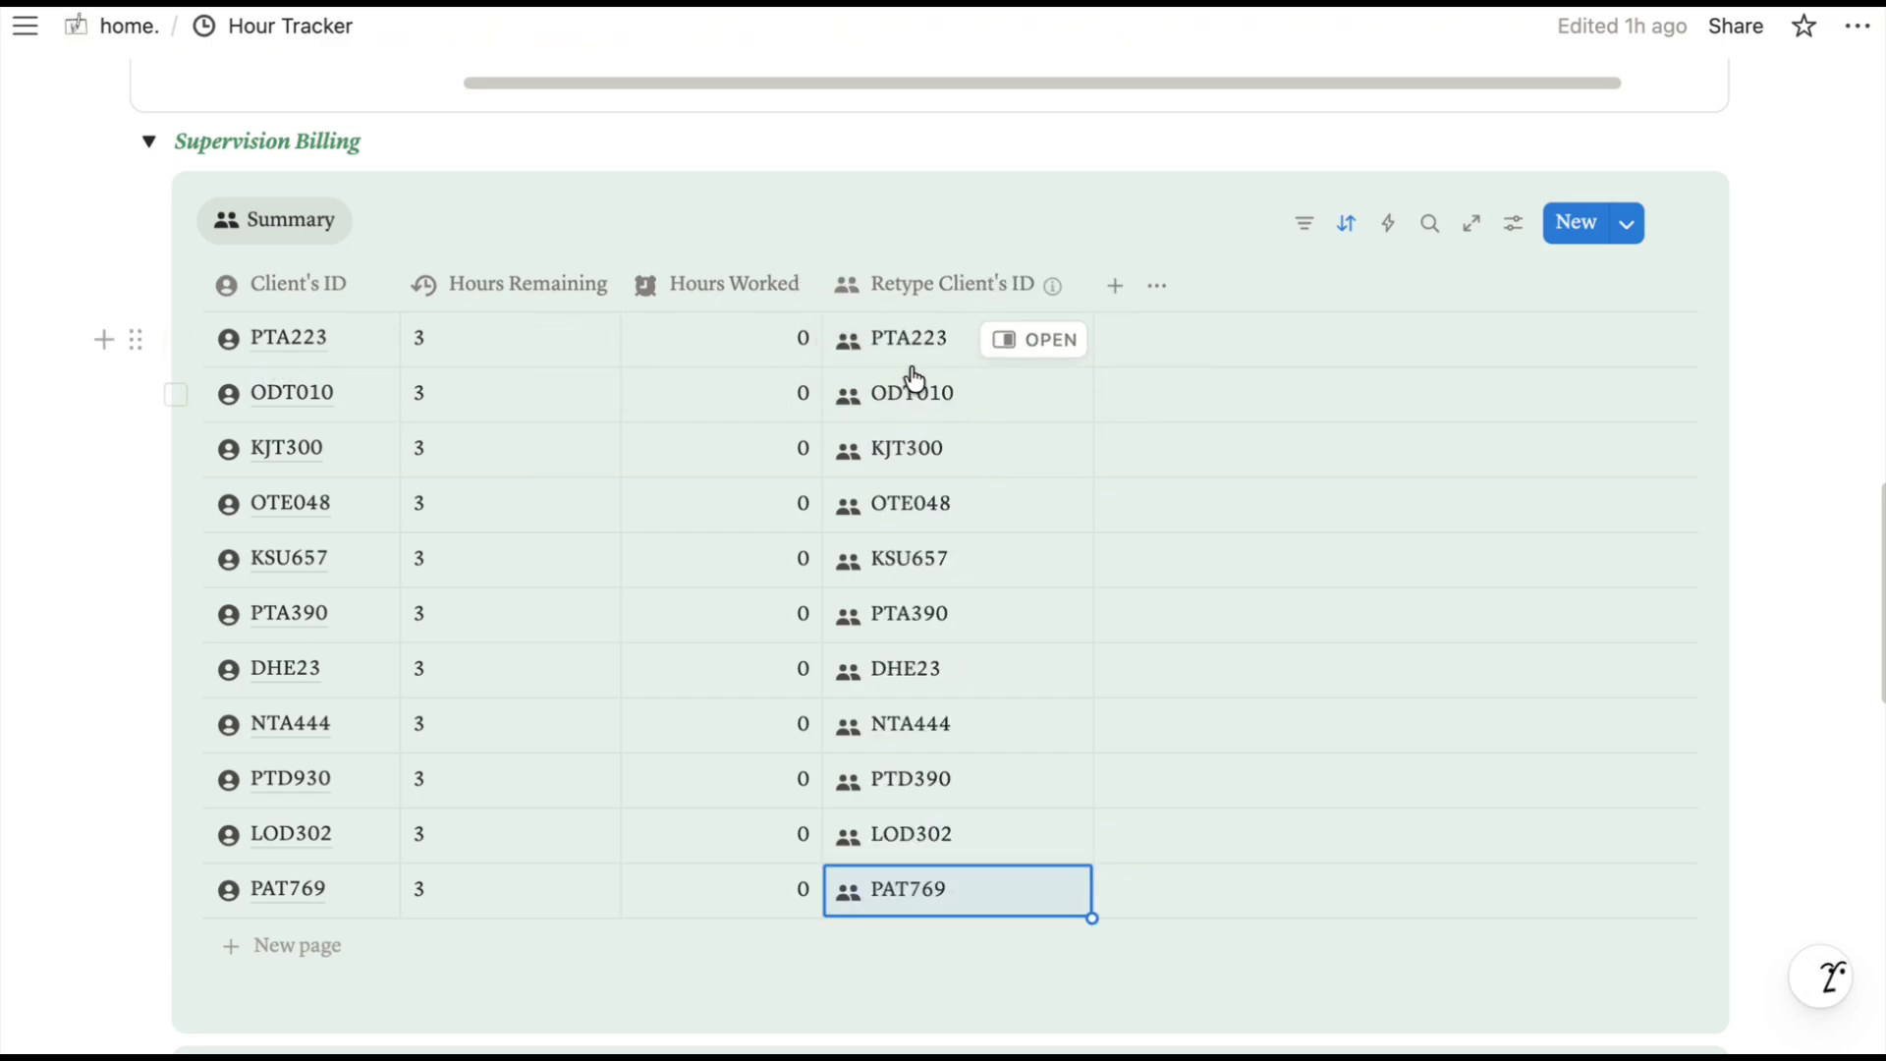
pyautogui.scroll(4, 941, 724)
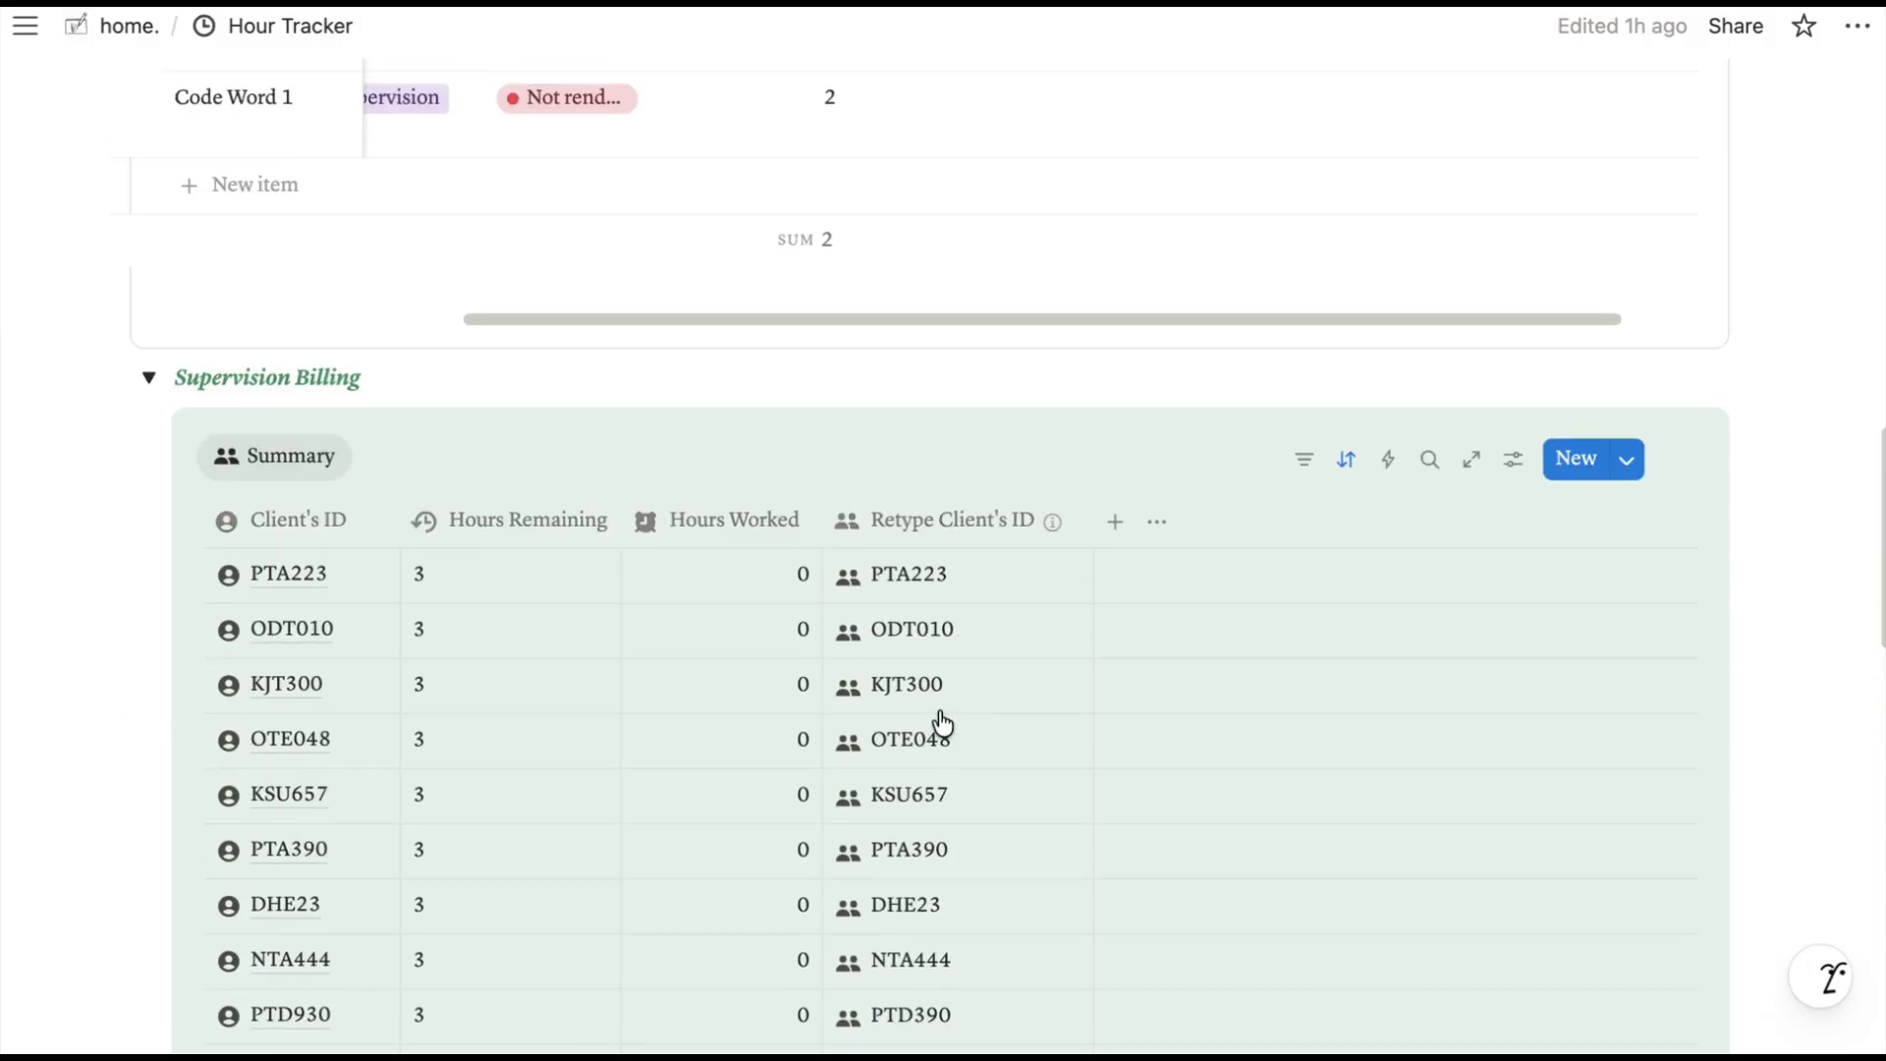
pyautogui.scroll(1, 941, 724)
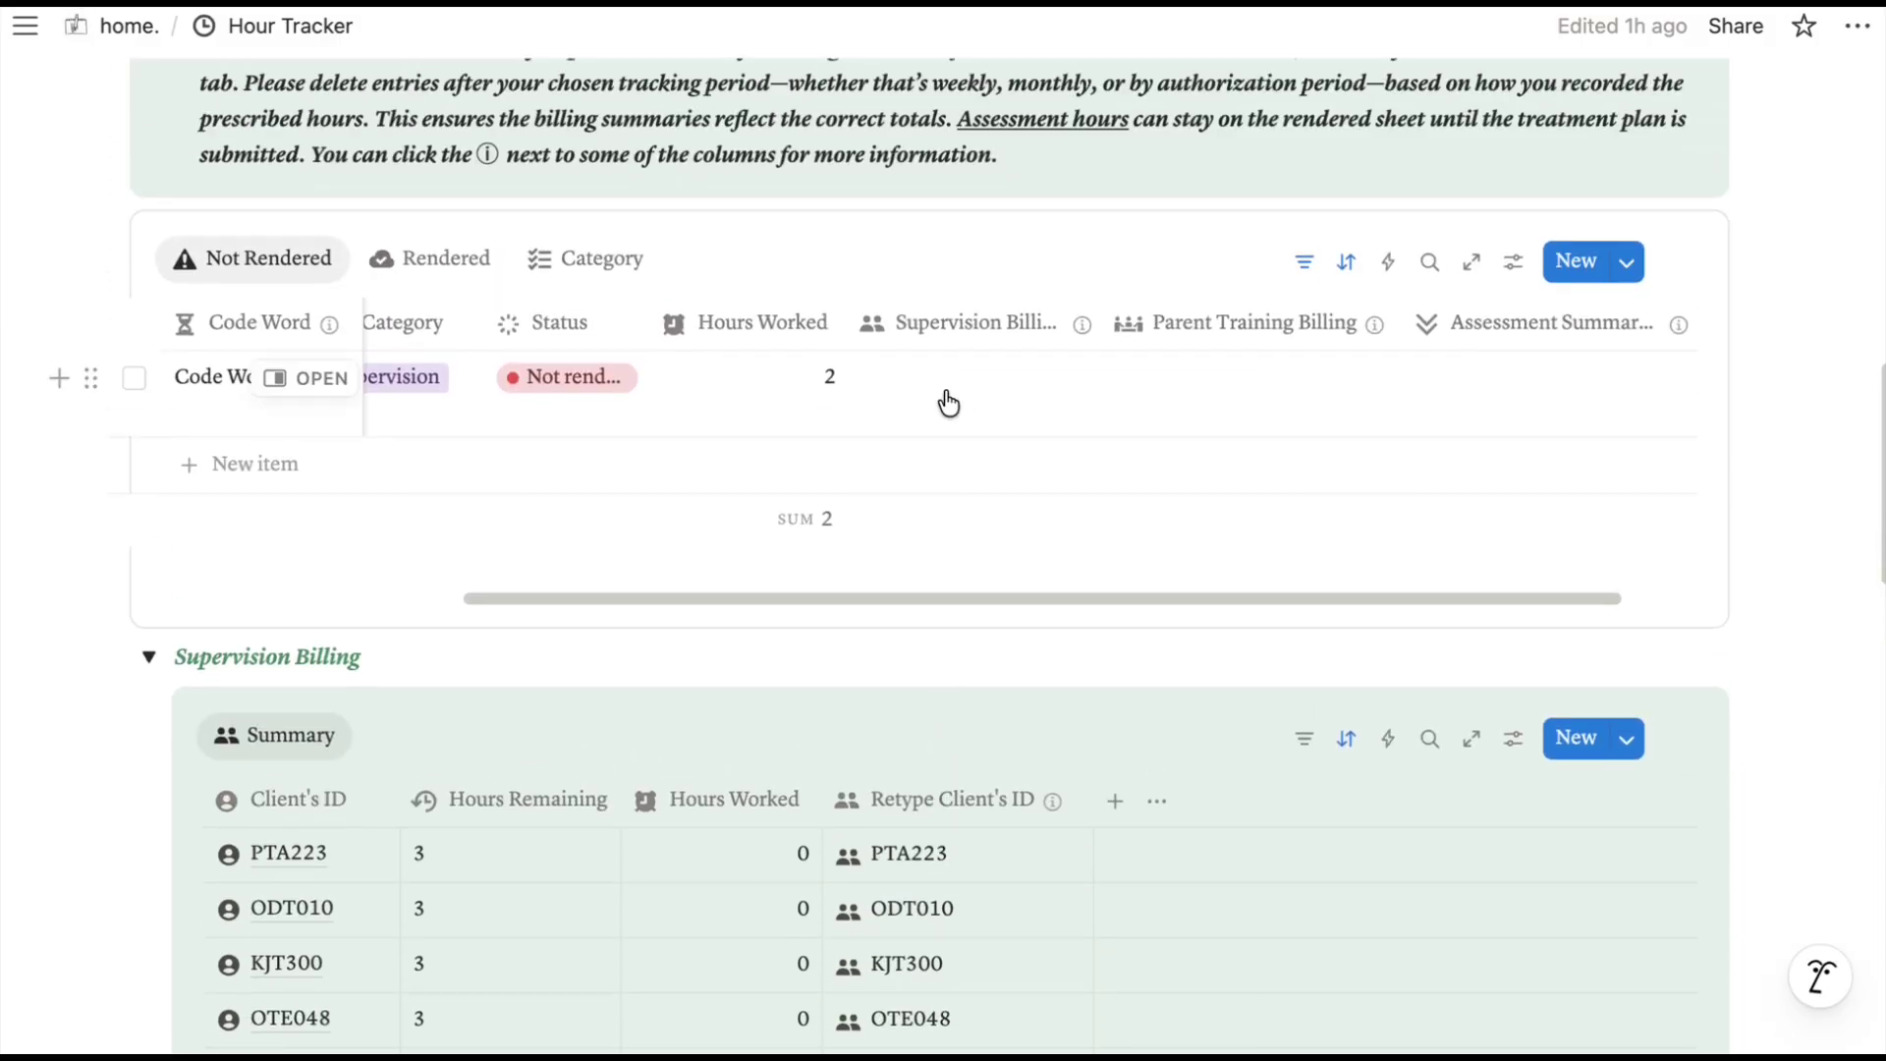
pyautogui.hscroll(-5, 948, 403)
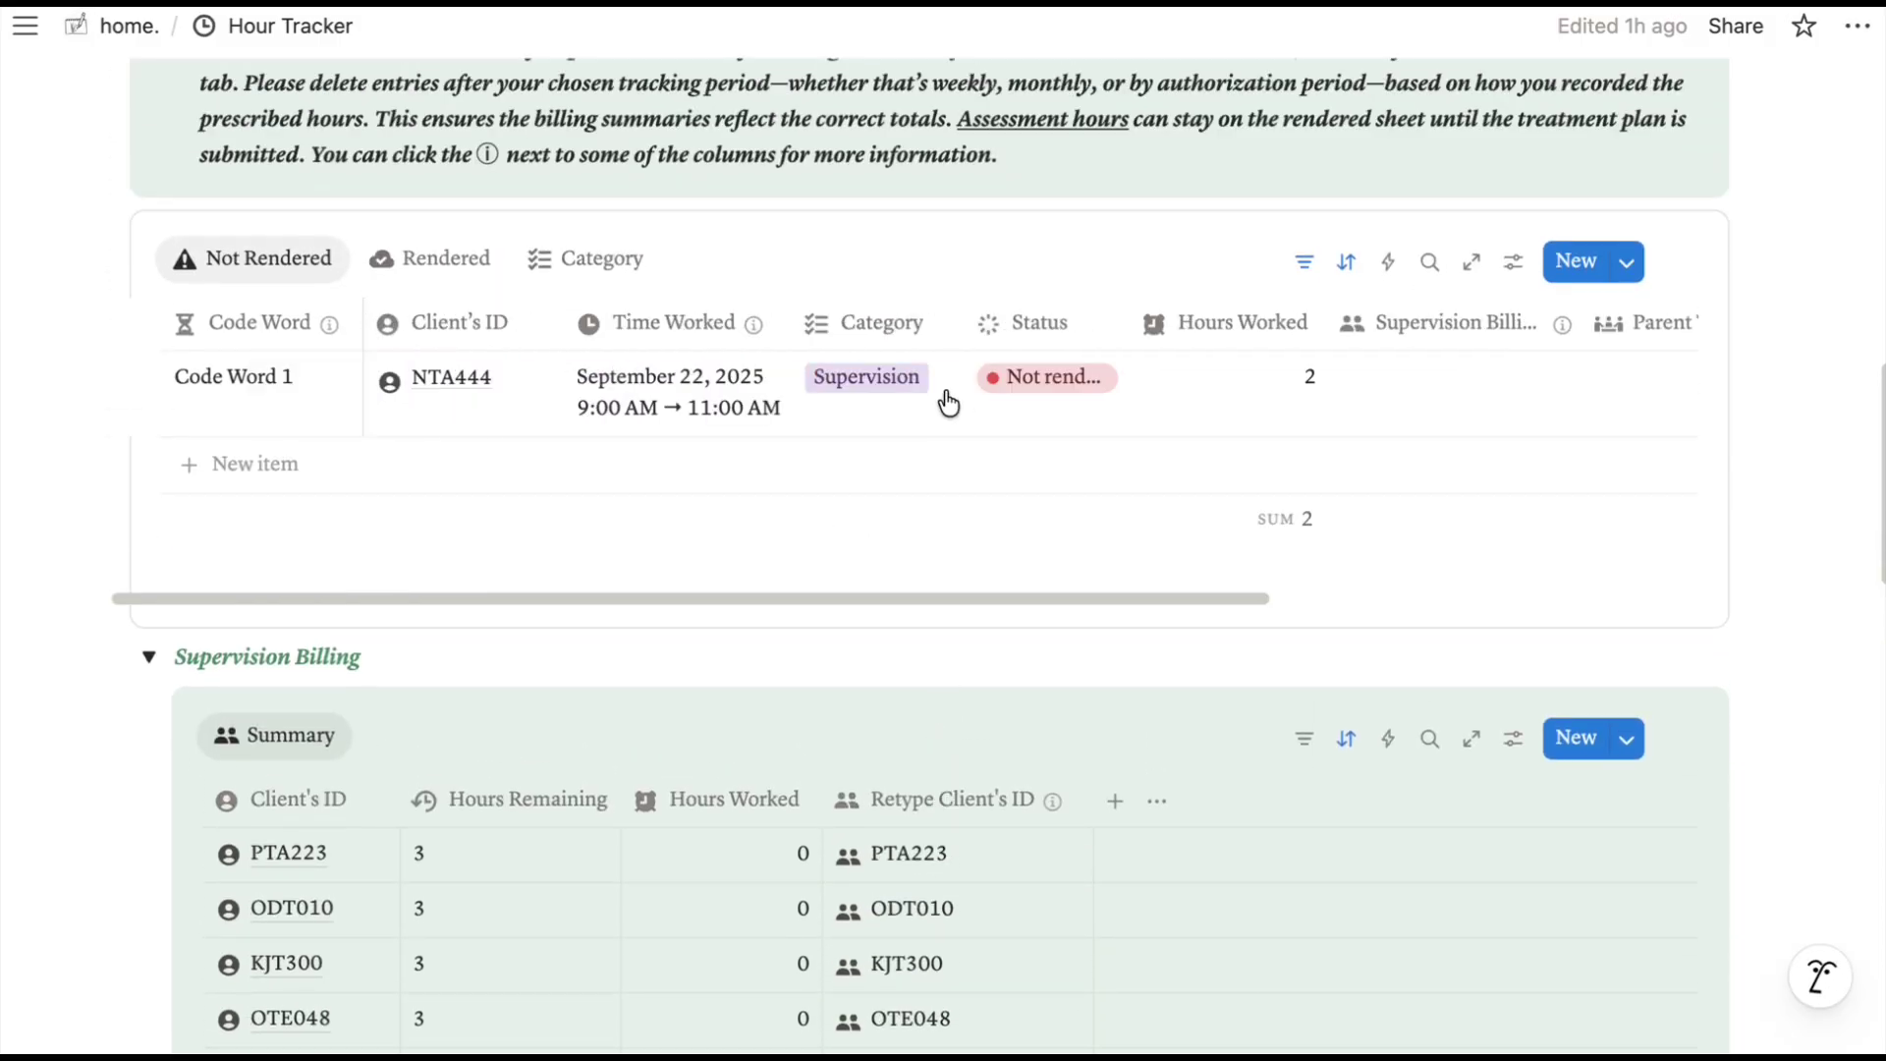
pyautogui.hscroll(5, 948, 403)
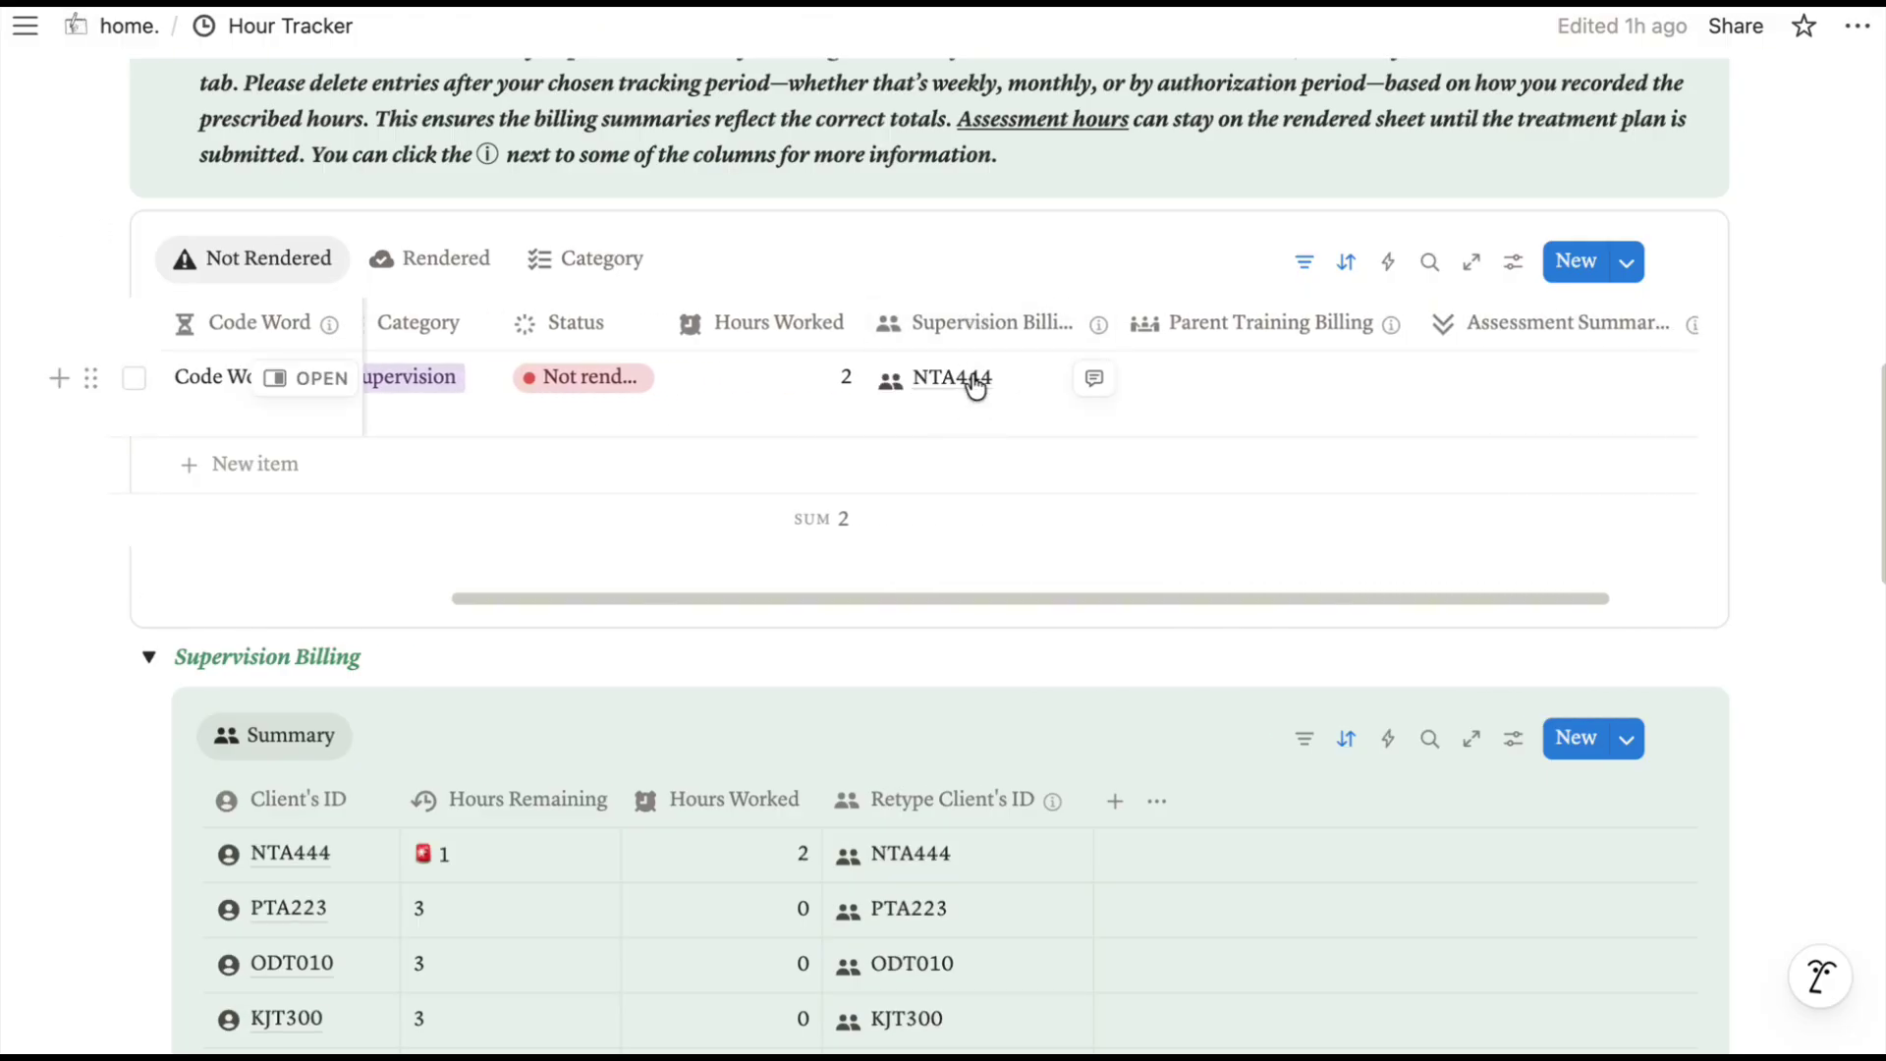
pyautogui.hscroll(-5, 976, 385)
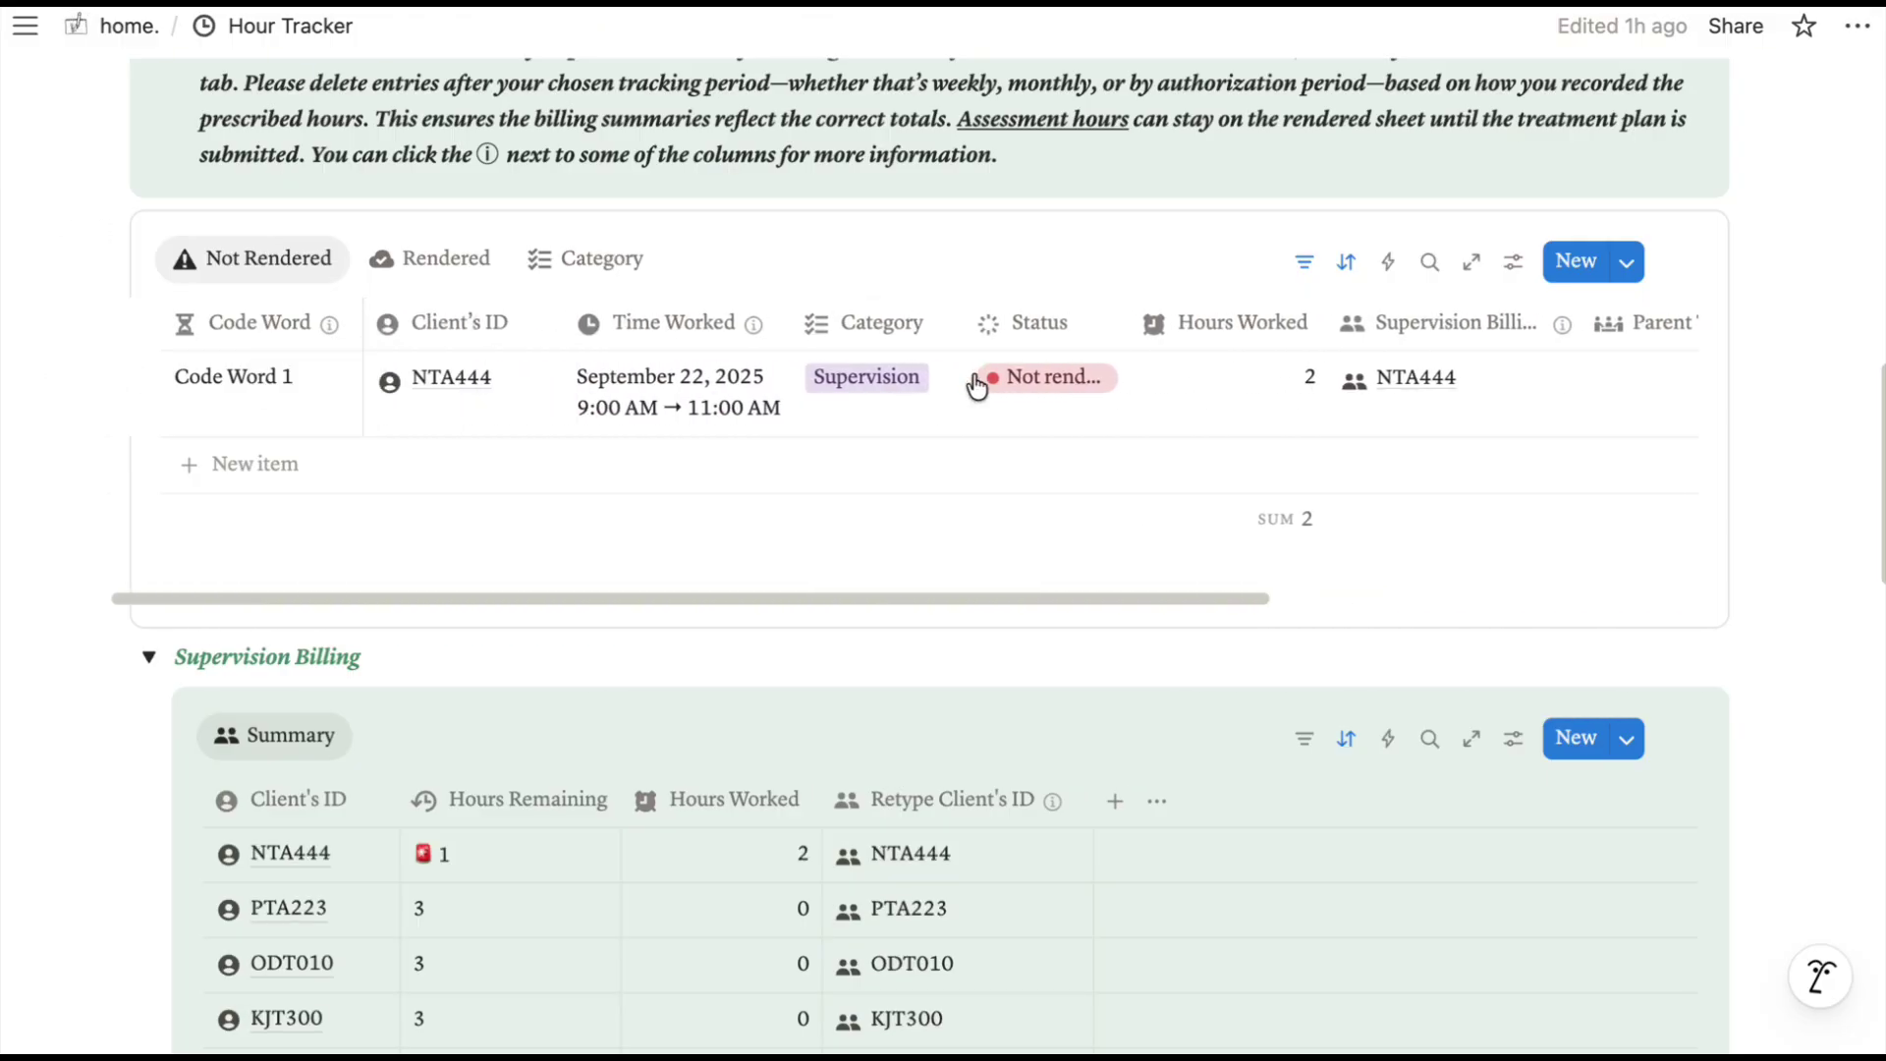
# Add the CODE 2 entry with a September 21, 2025 5:00–7:00 PM slot and Parent Training category.
pyautogui.click(285, 464)
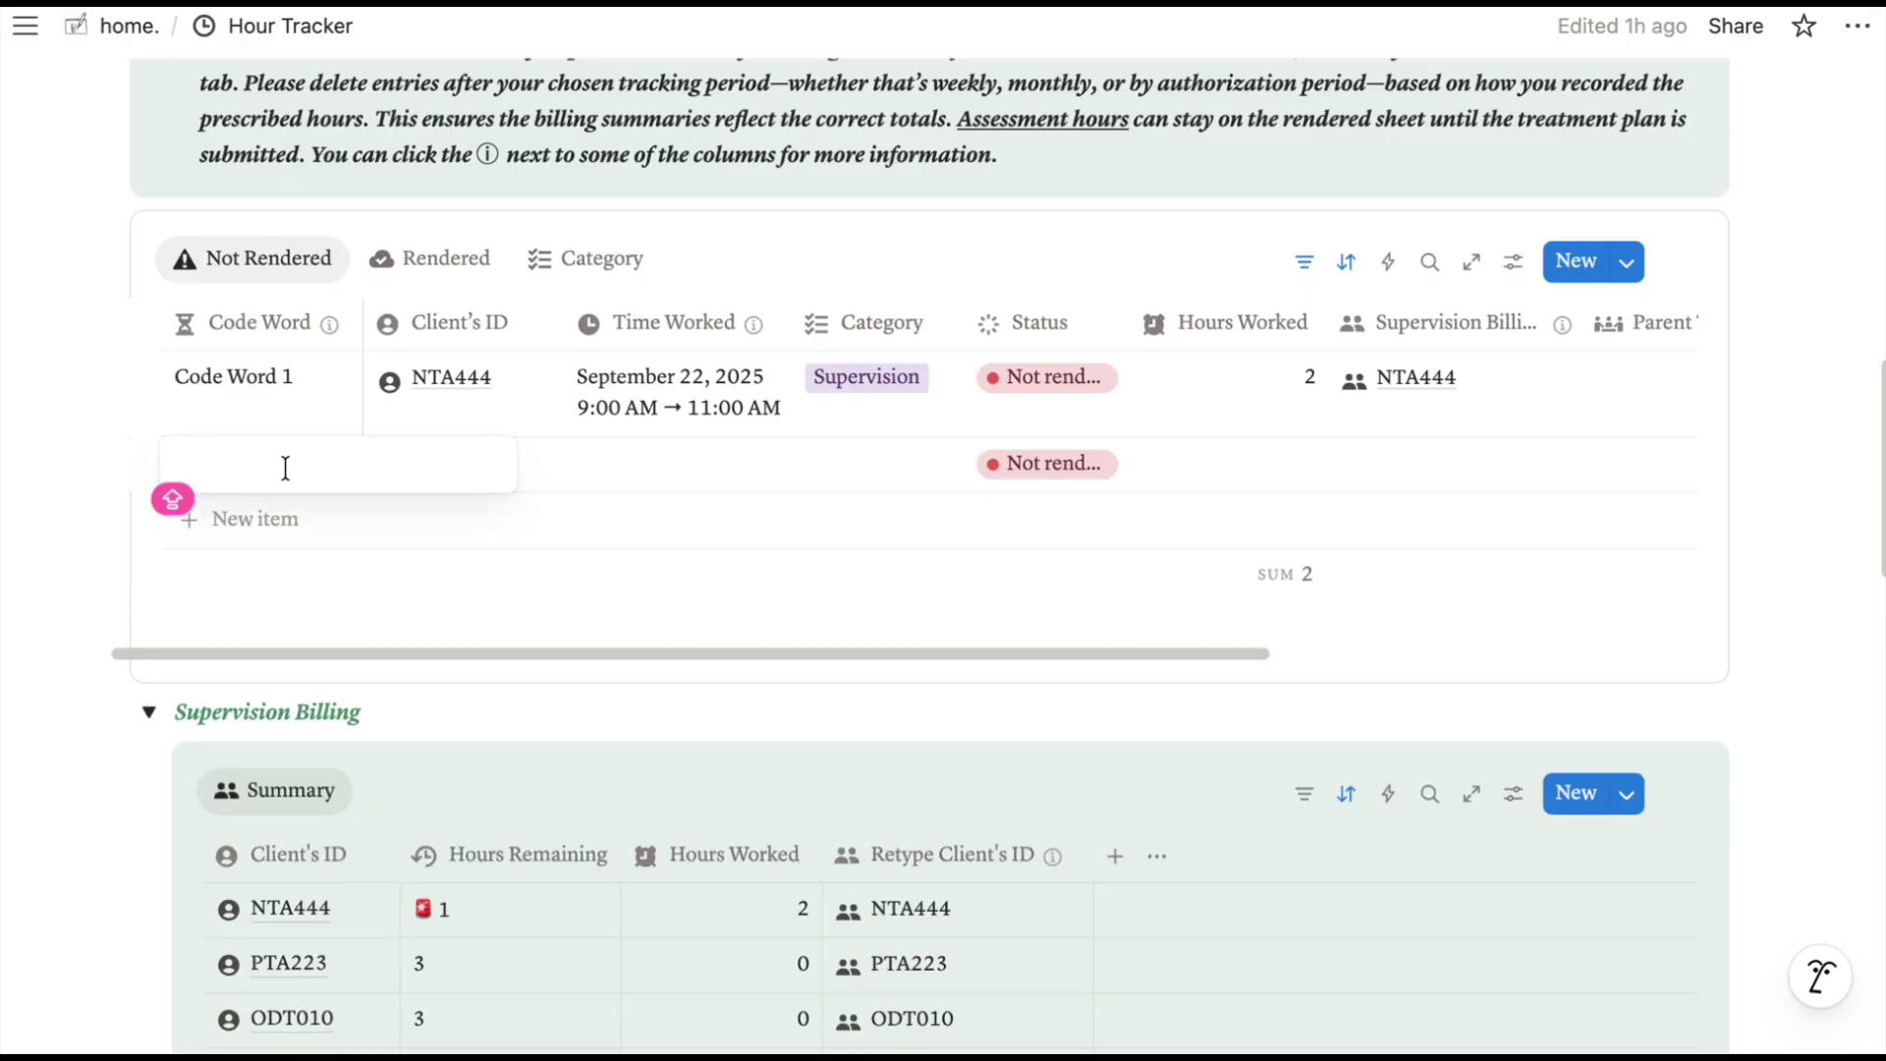
pyautogui.write('CODE 2')
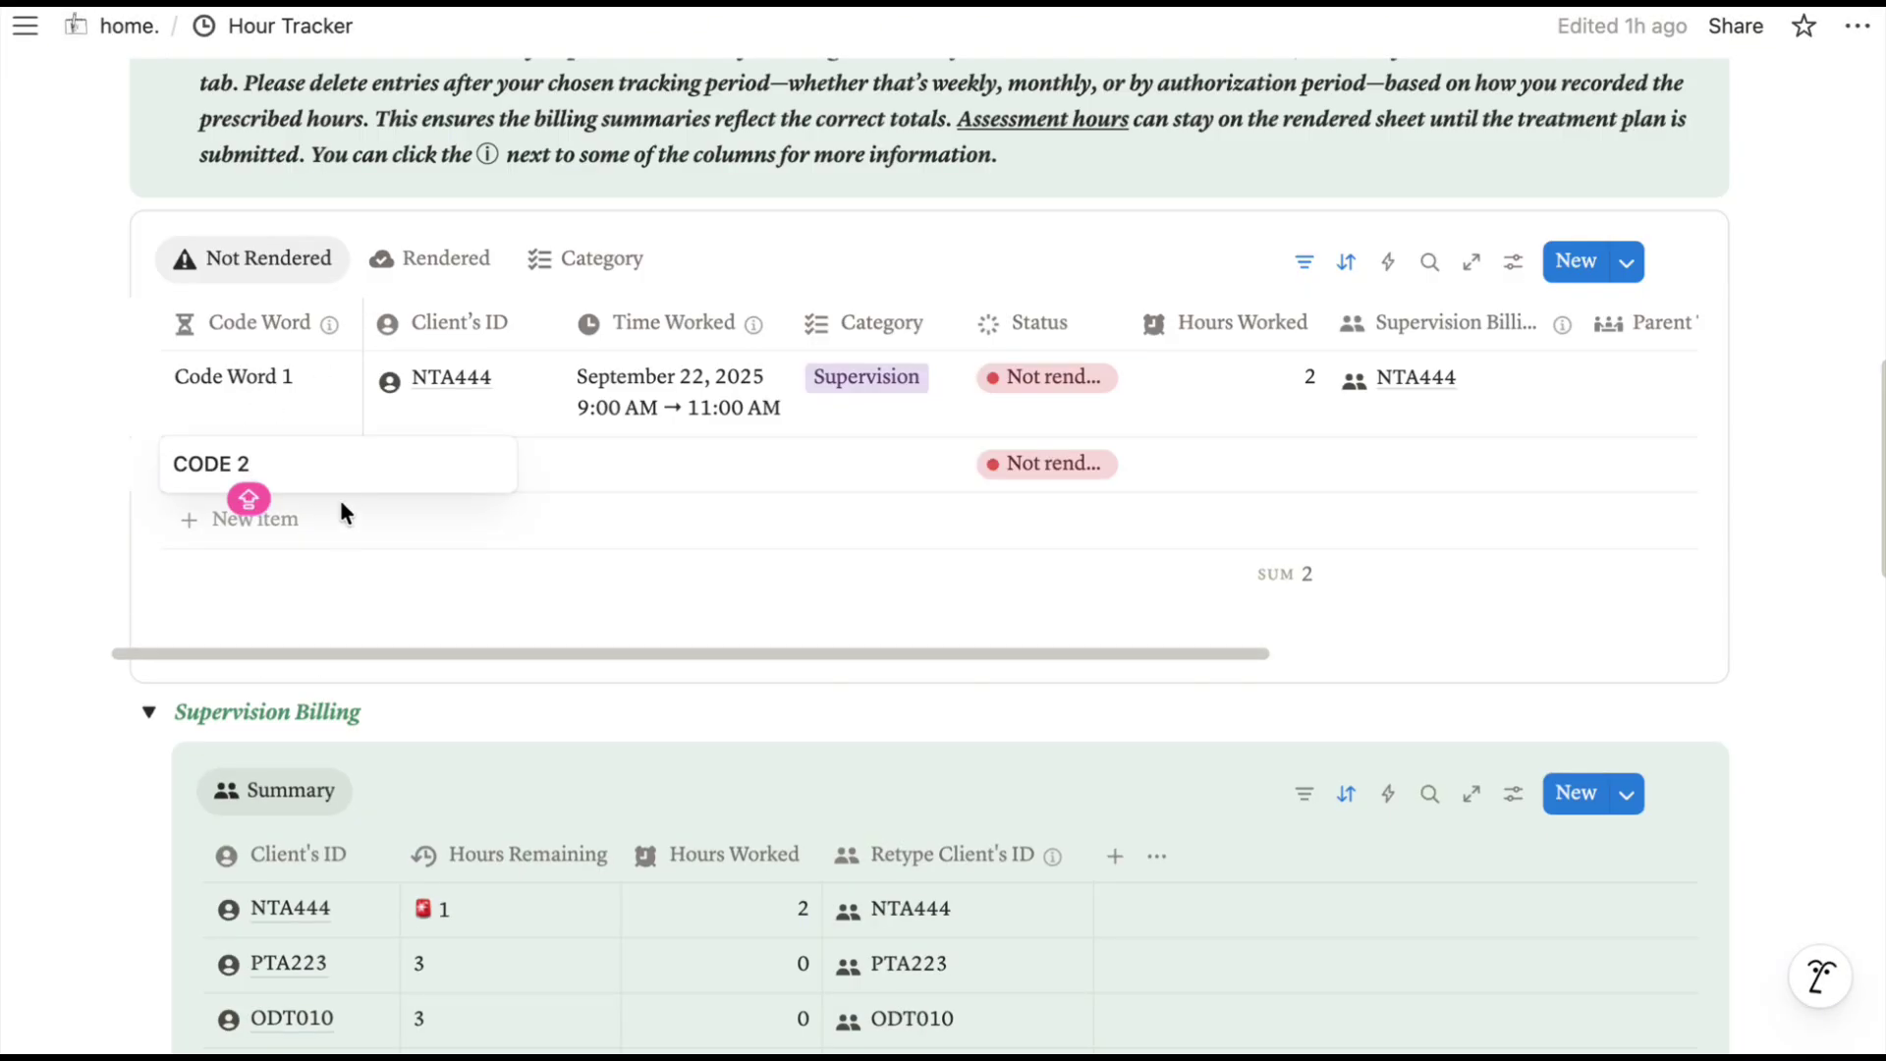
pyautogui.press('Return')
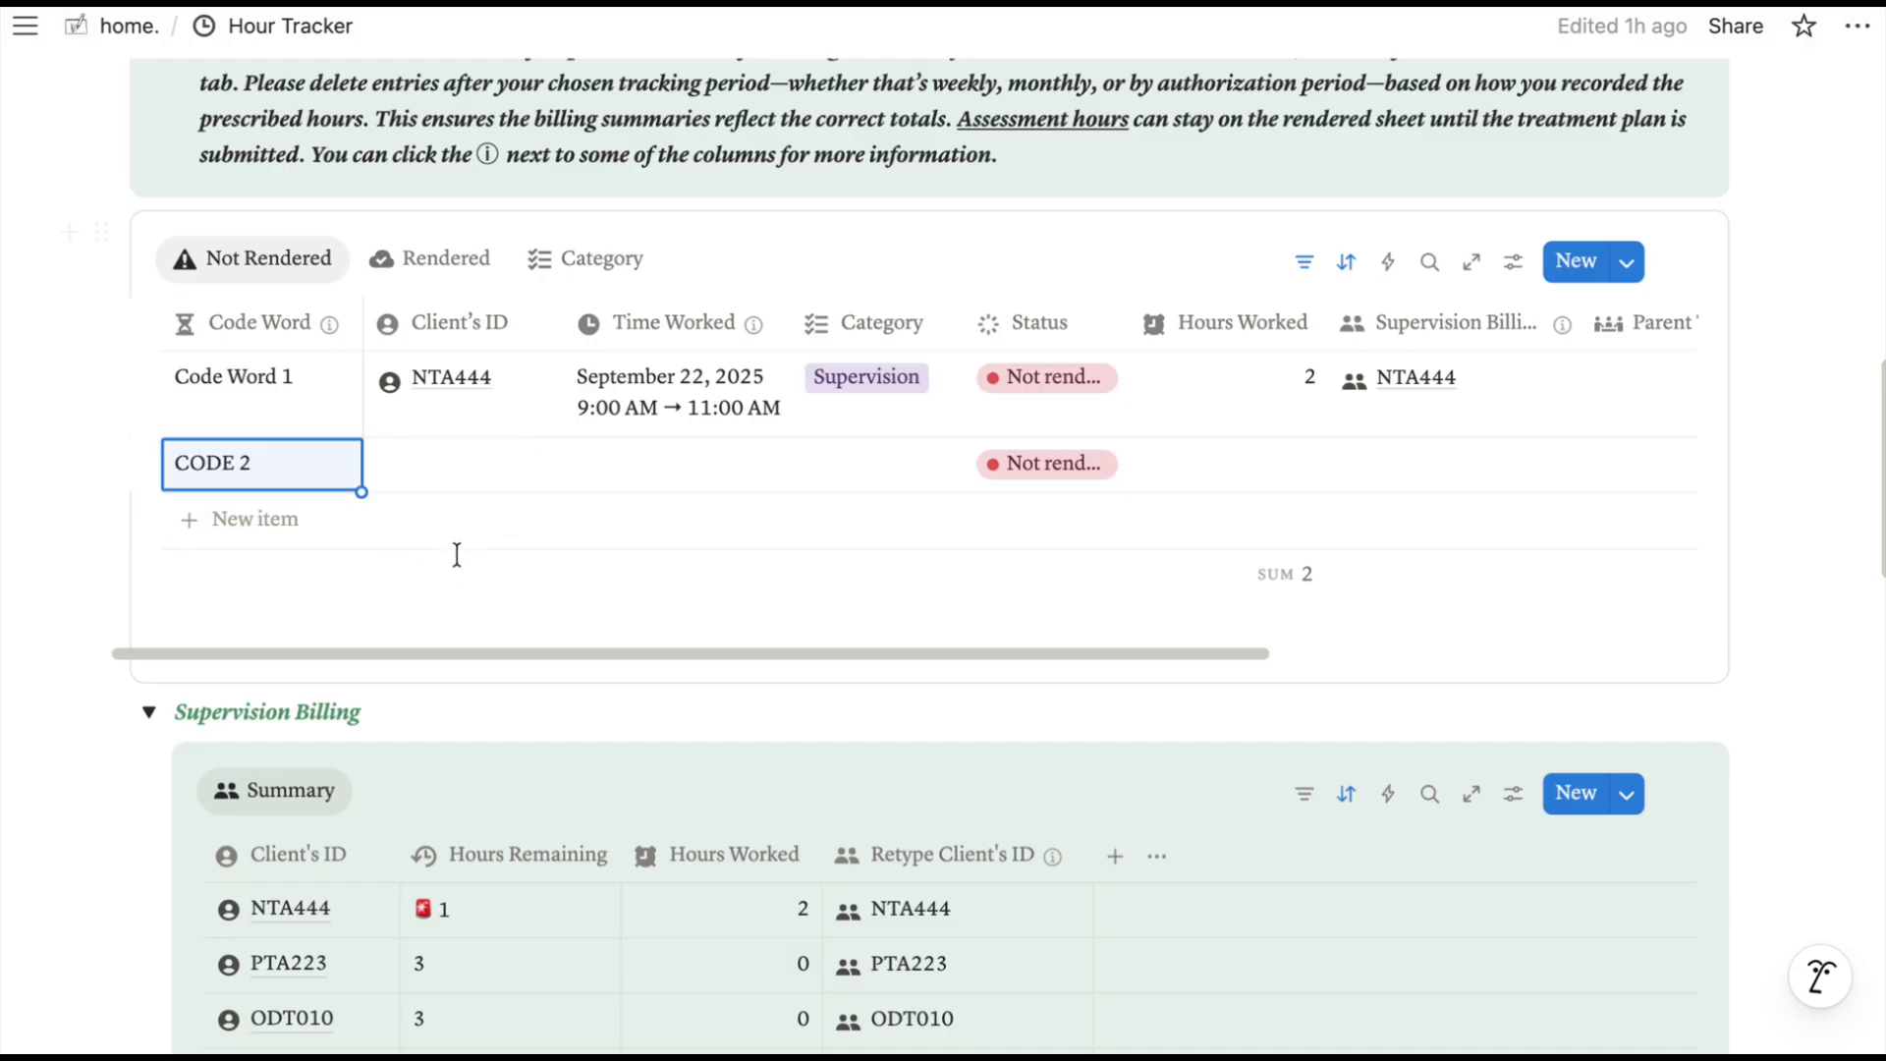
pyautogui.click(668, 464)
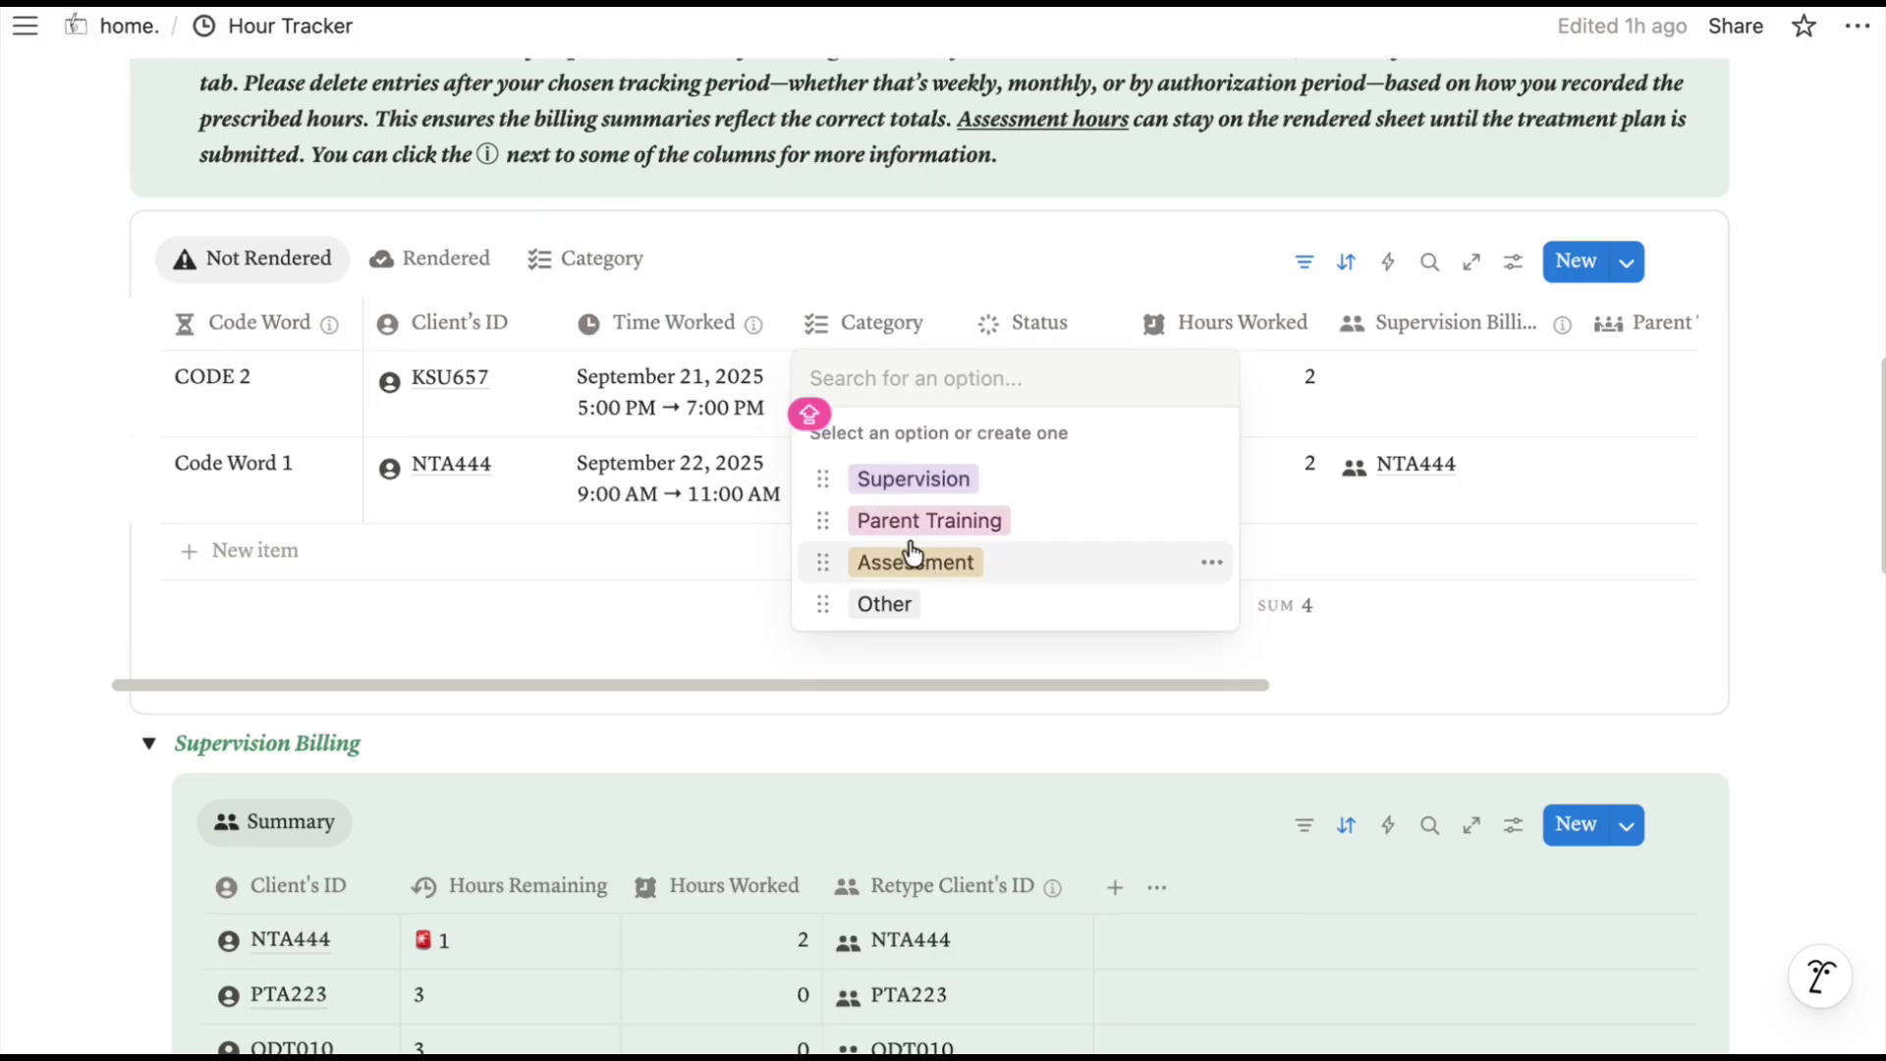
pyautogui.click(895, 520)
# Open CODE 2's Parent Training Billing relation and read the column's explanation.
pyautogui.hscroll(5, 1159, 510)
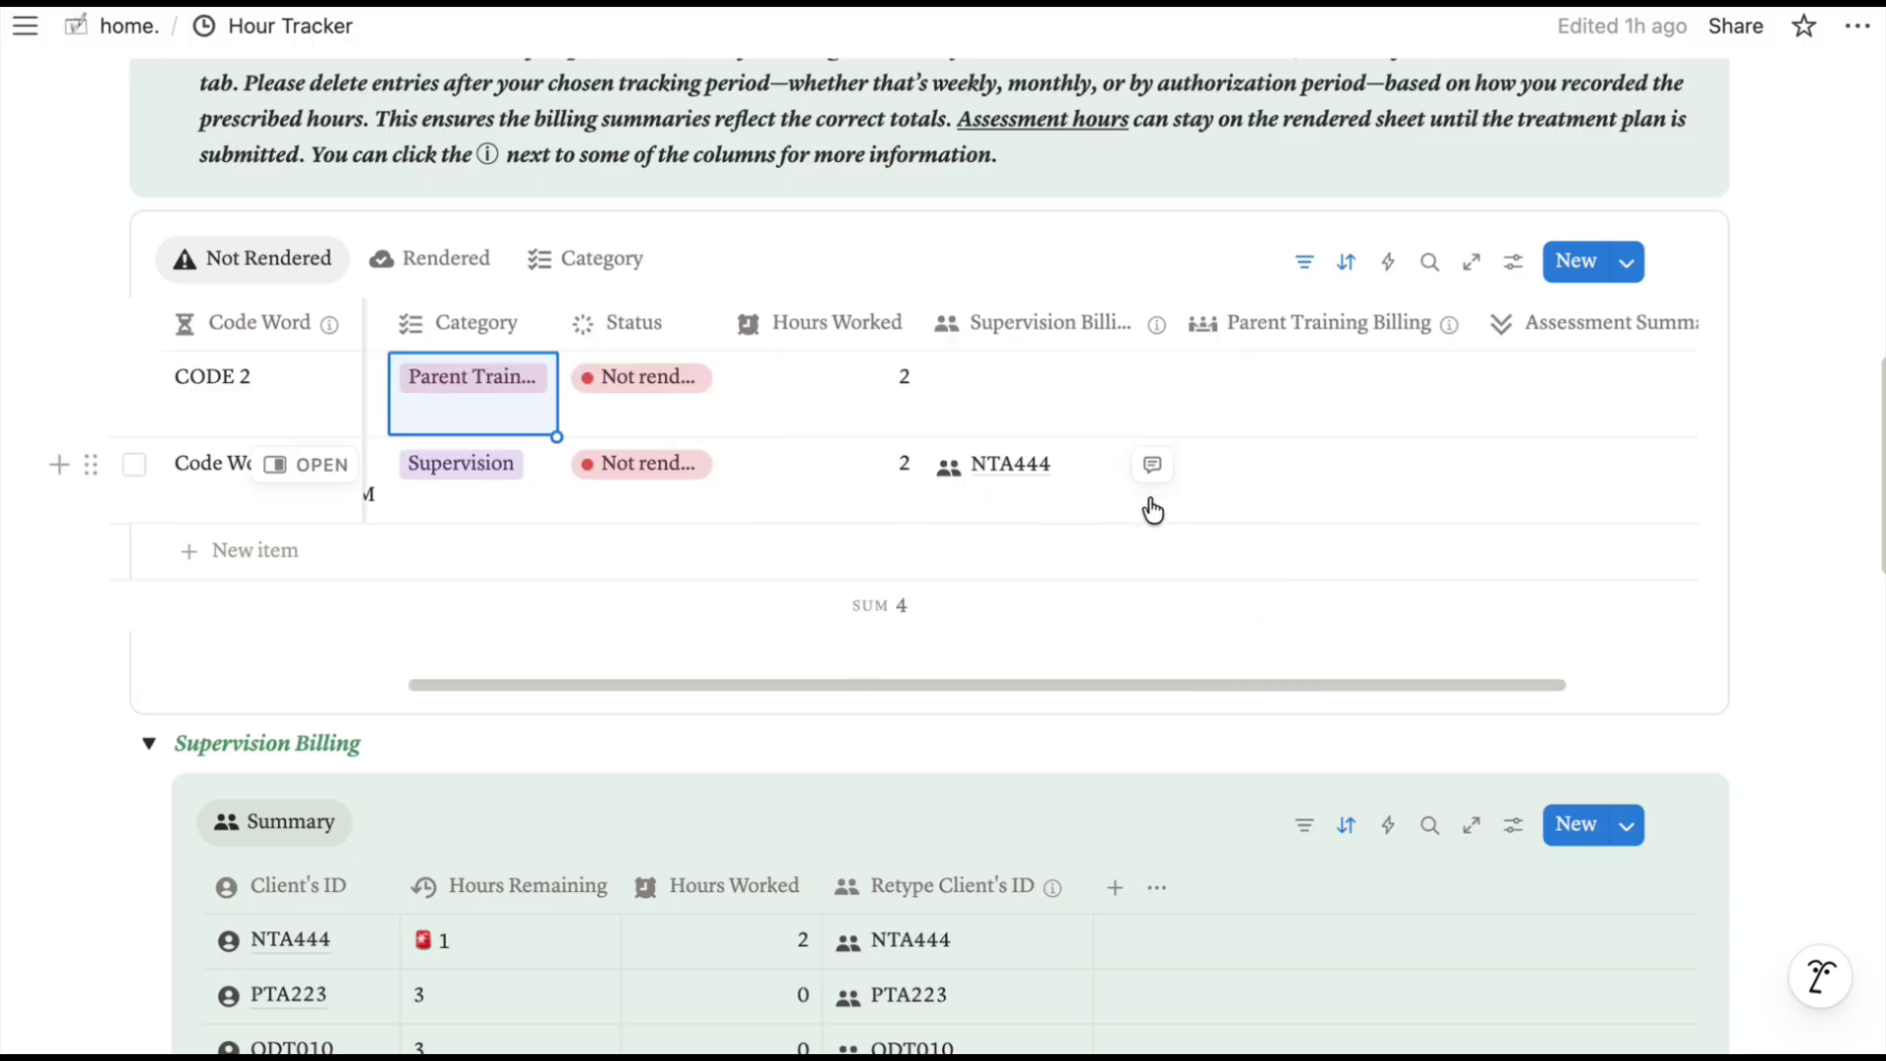
pyautogui.click(1293, 377)
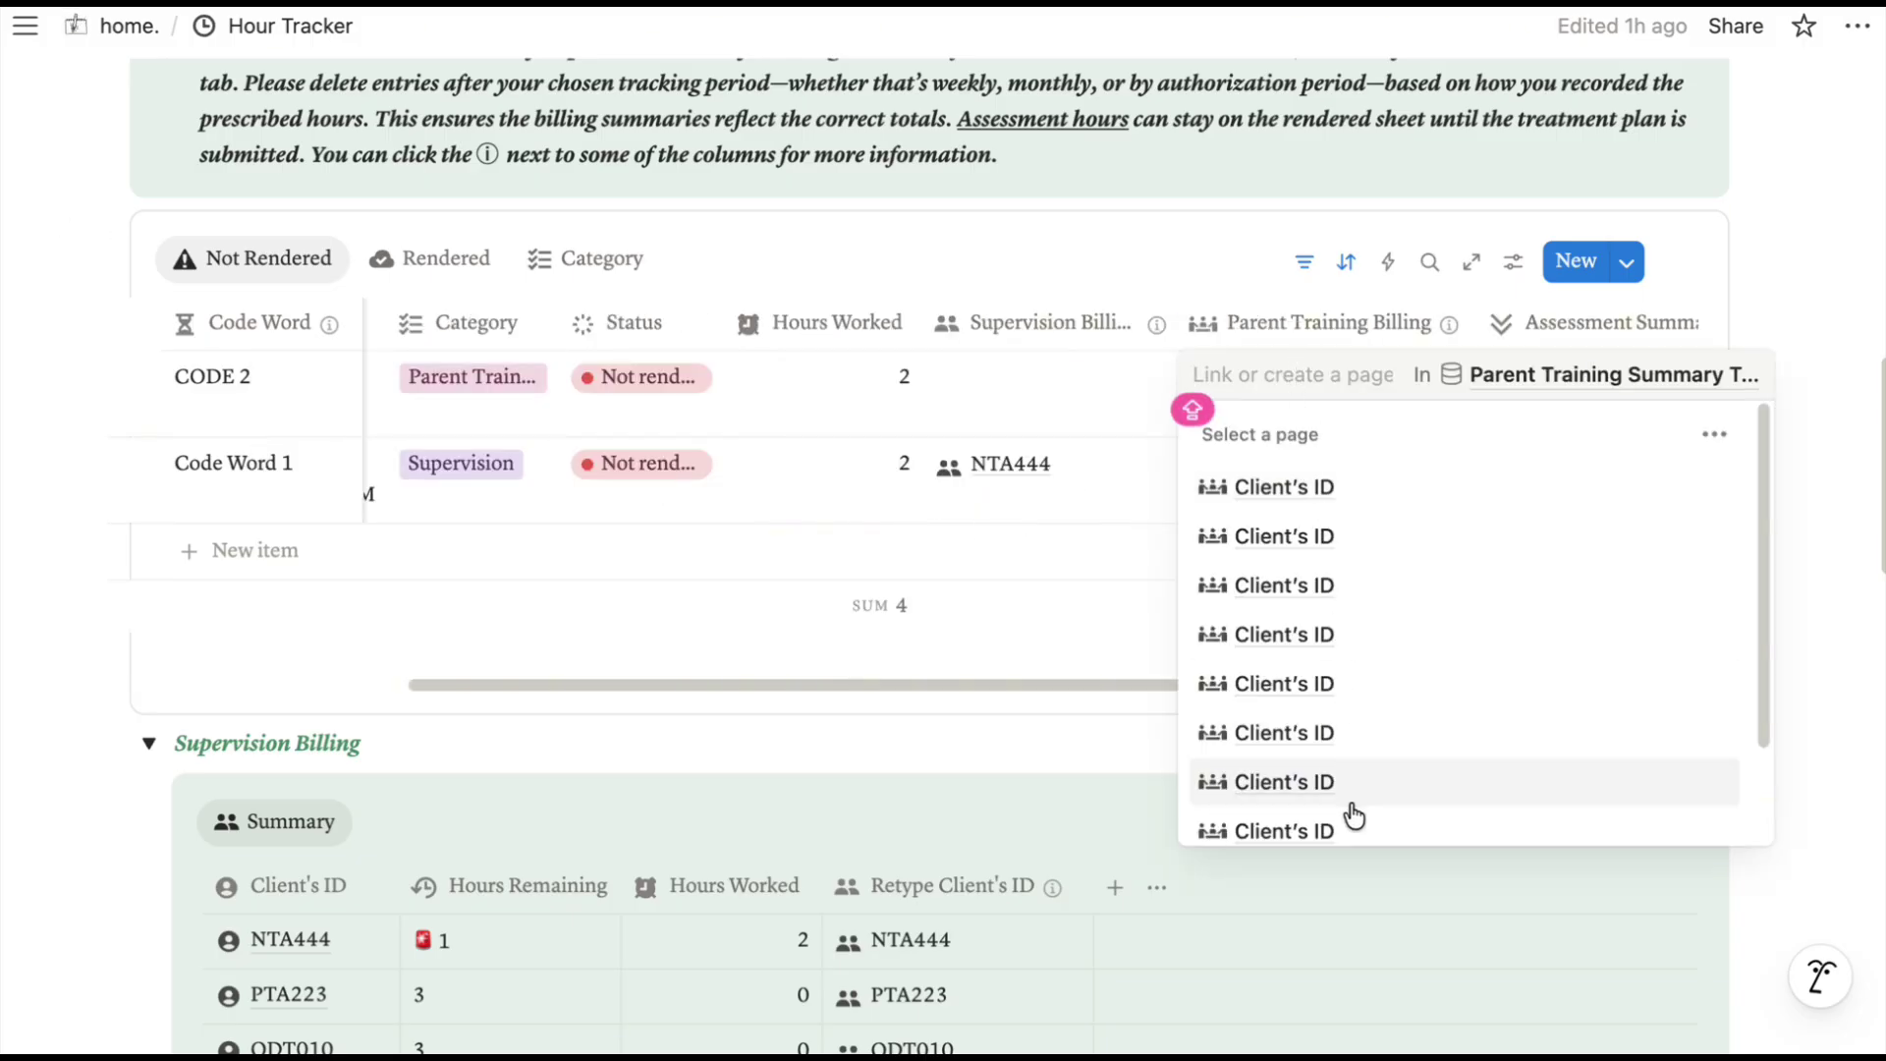
pyautogui.click(1449, 327)
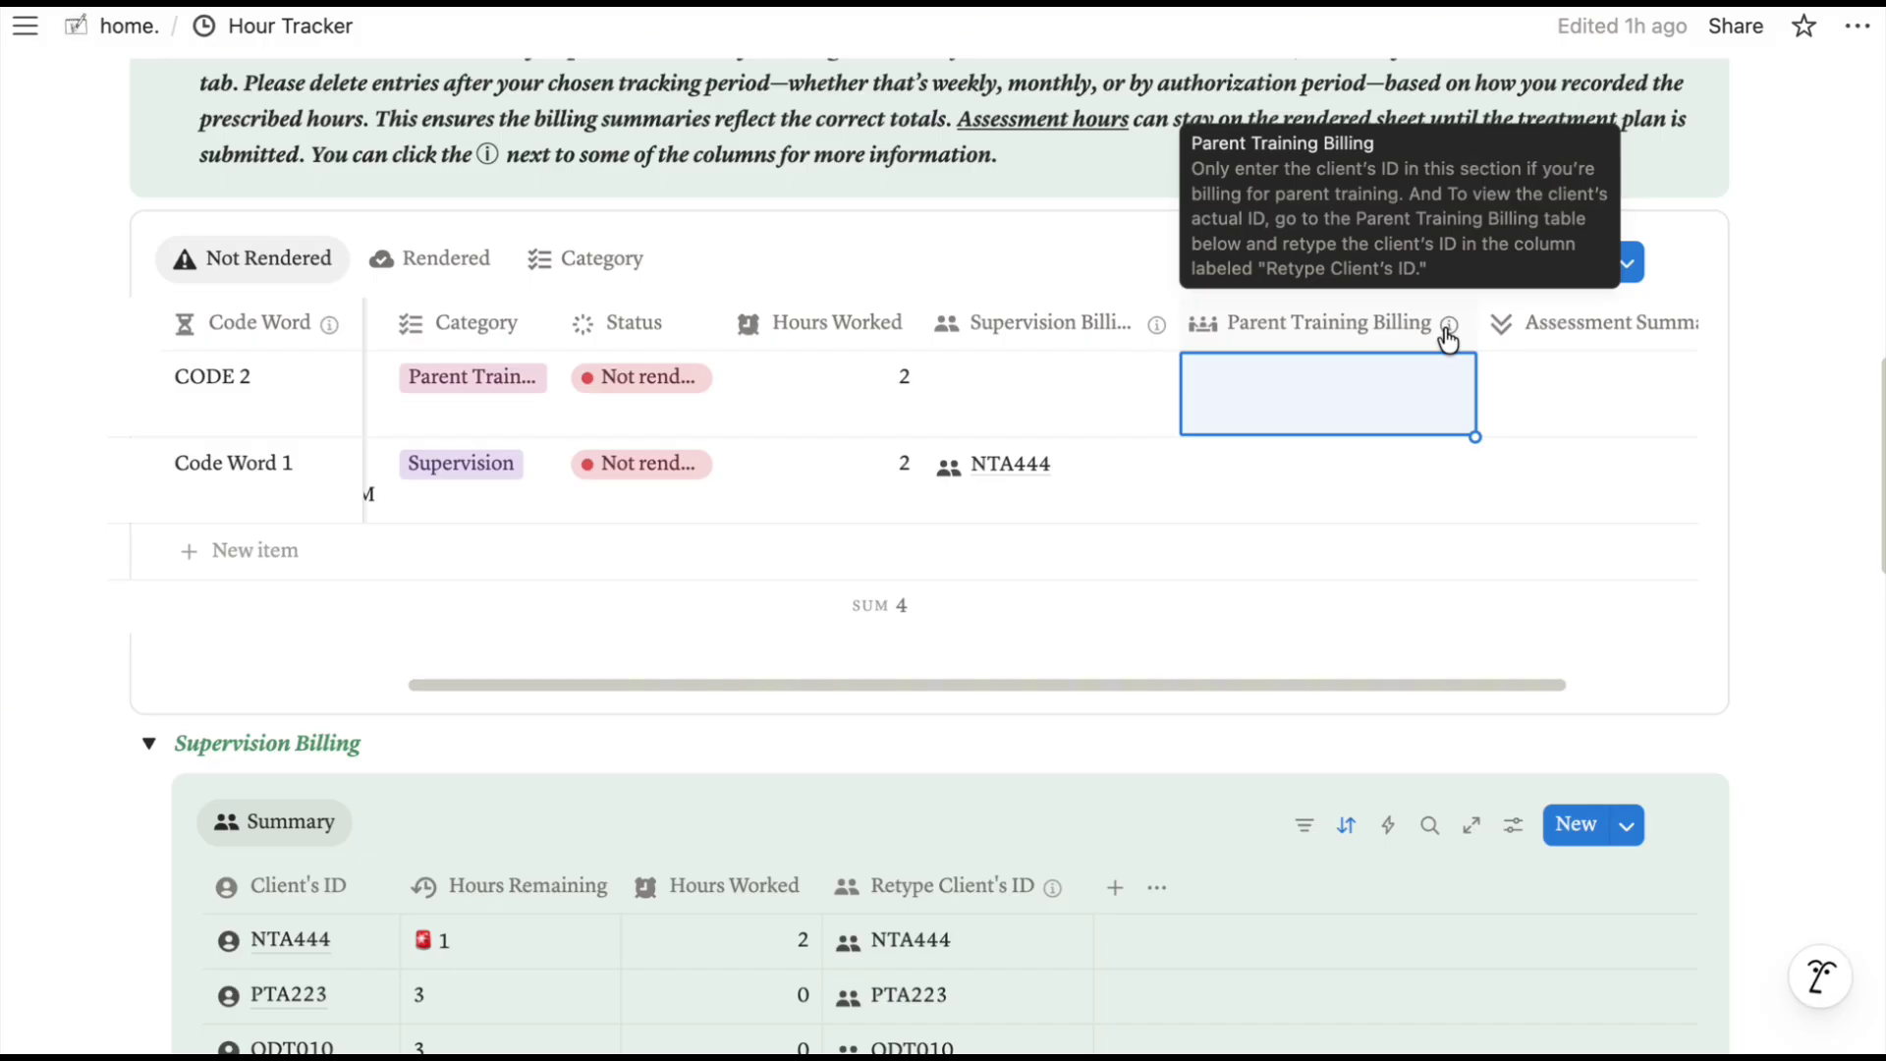
pyautogui.click(1128, 599)
pyautogui.click(1356, 551)
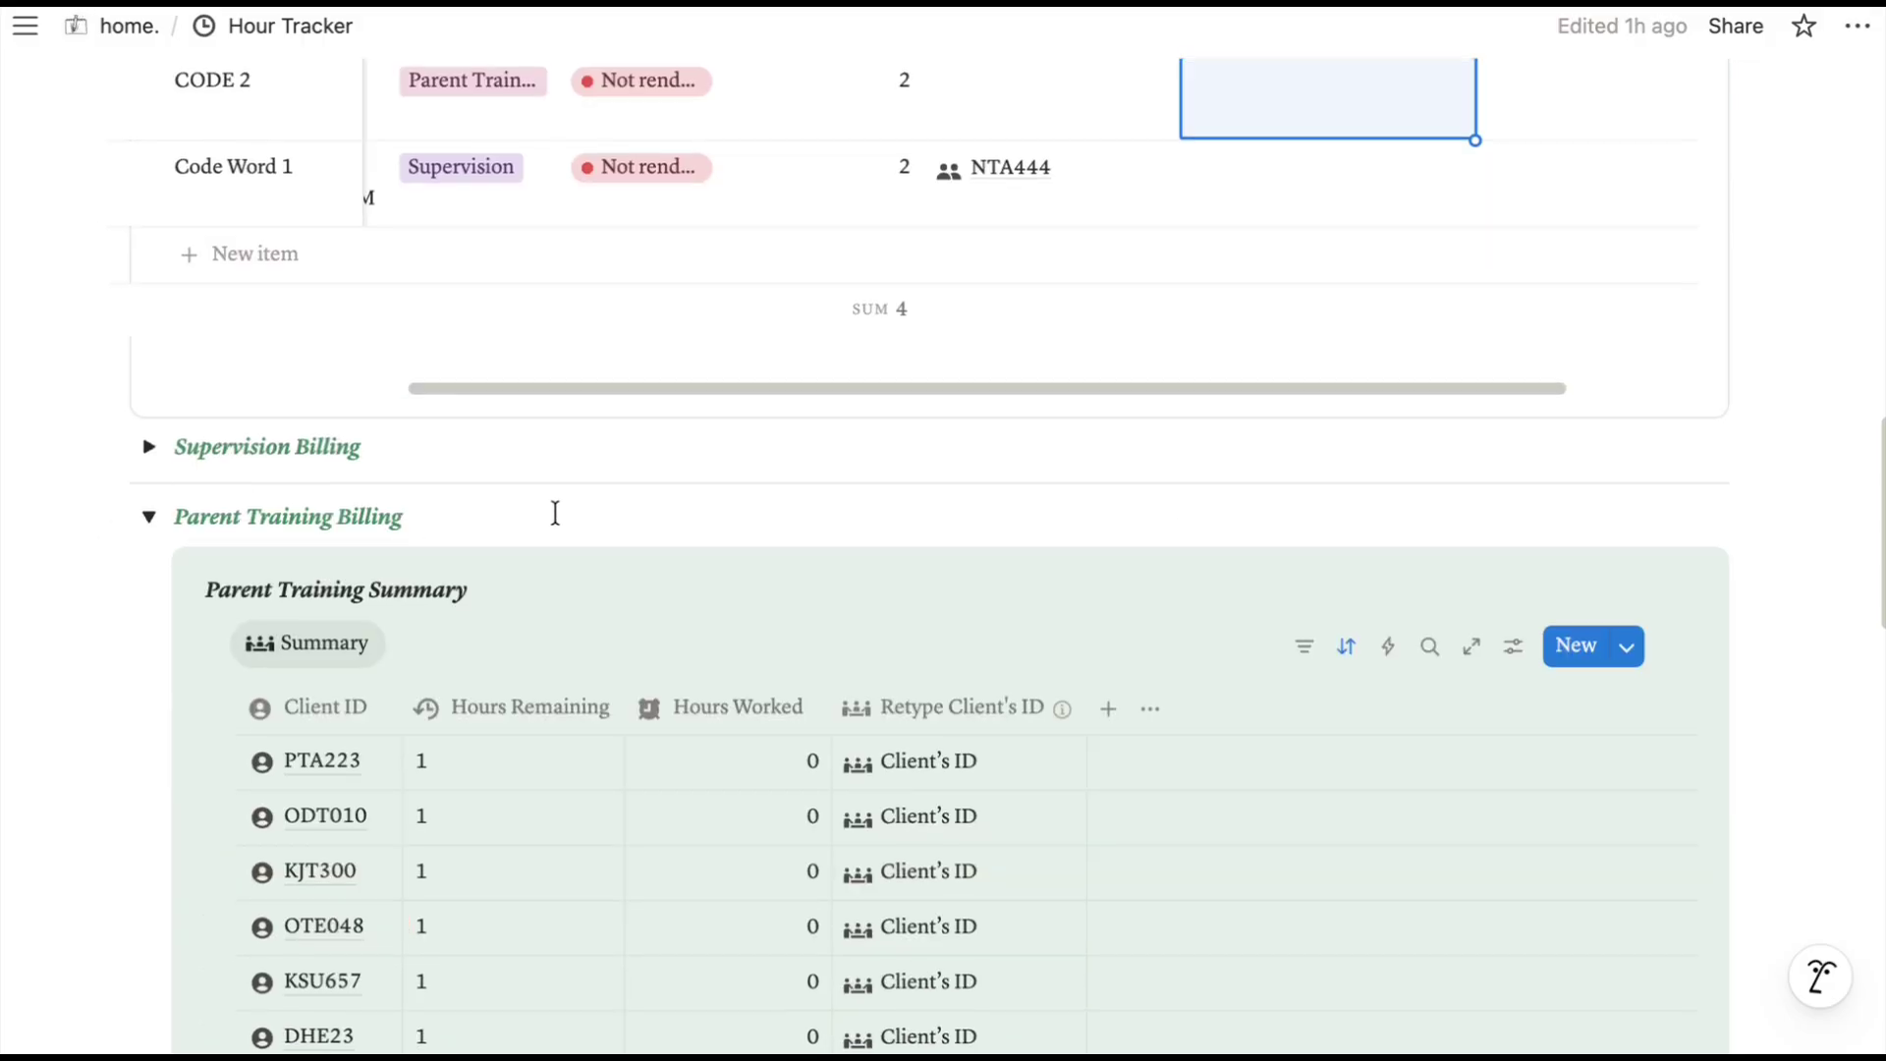
# Replace the first two rows' Retype Client's ID placeholders with PTA223 and ODT010.
pyautogui.scroll(-2, 551, 514)
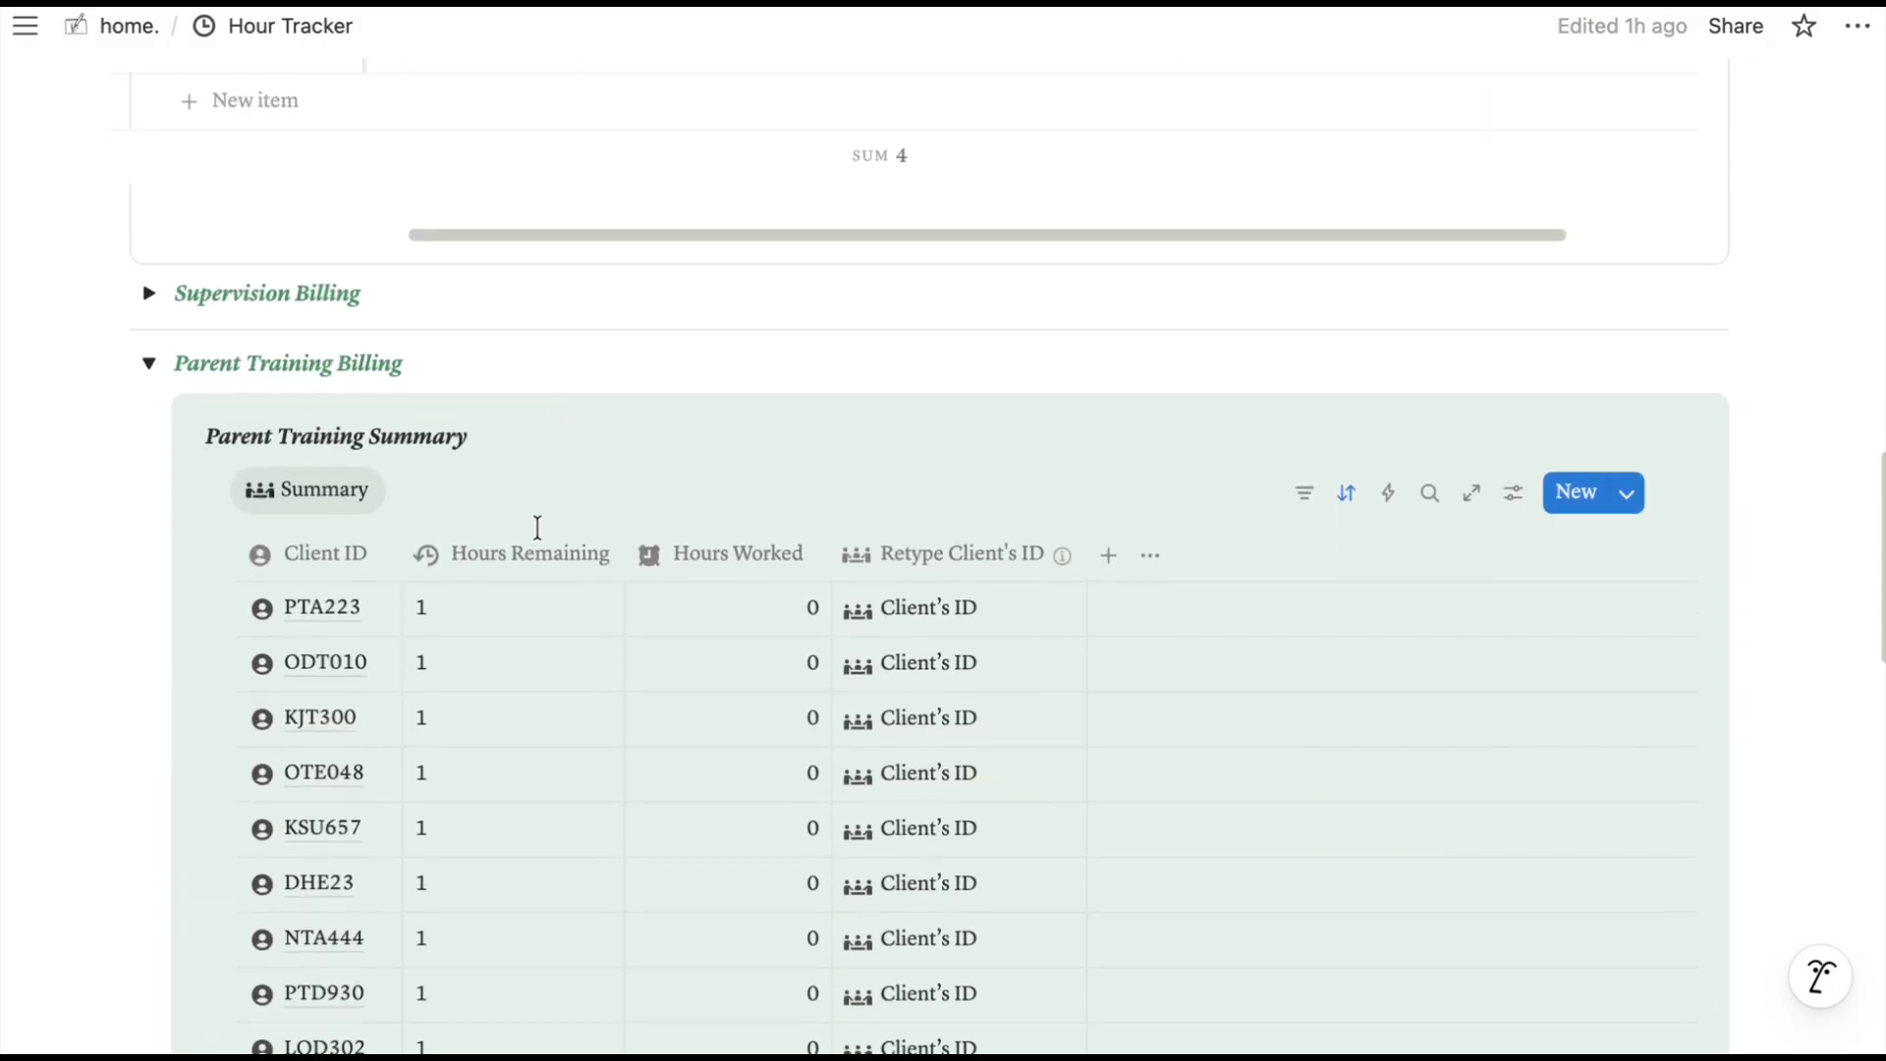
pyautogui.scroll(-2, 538, 528)
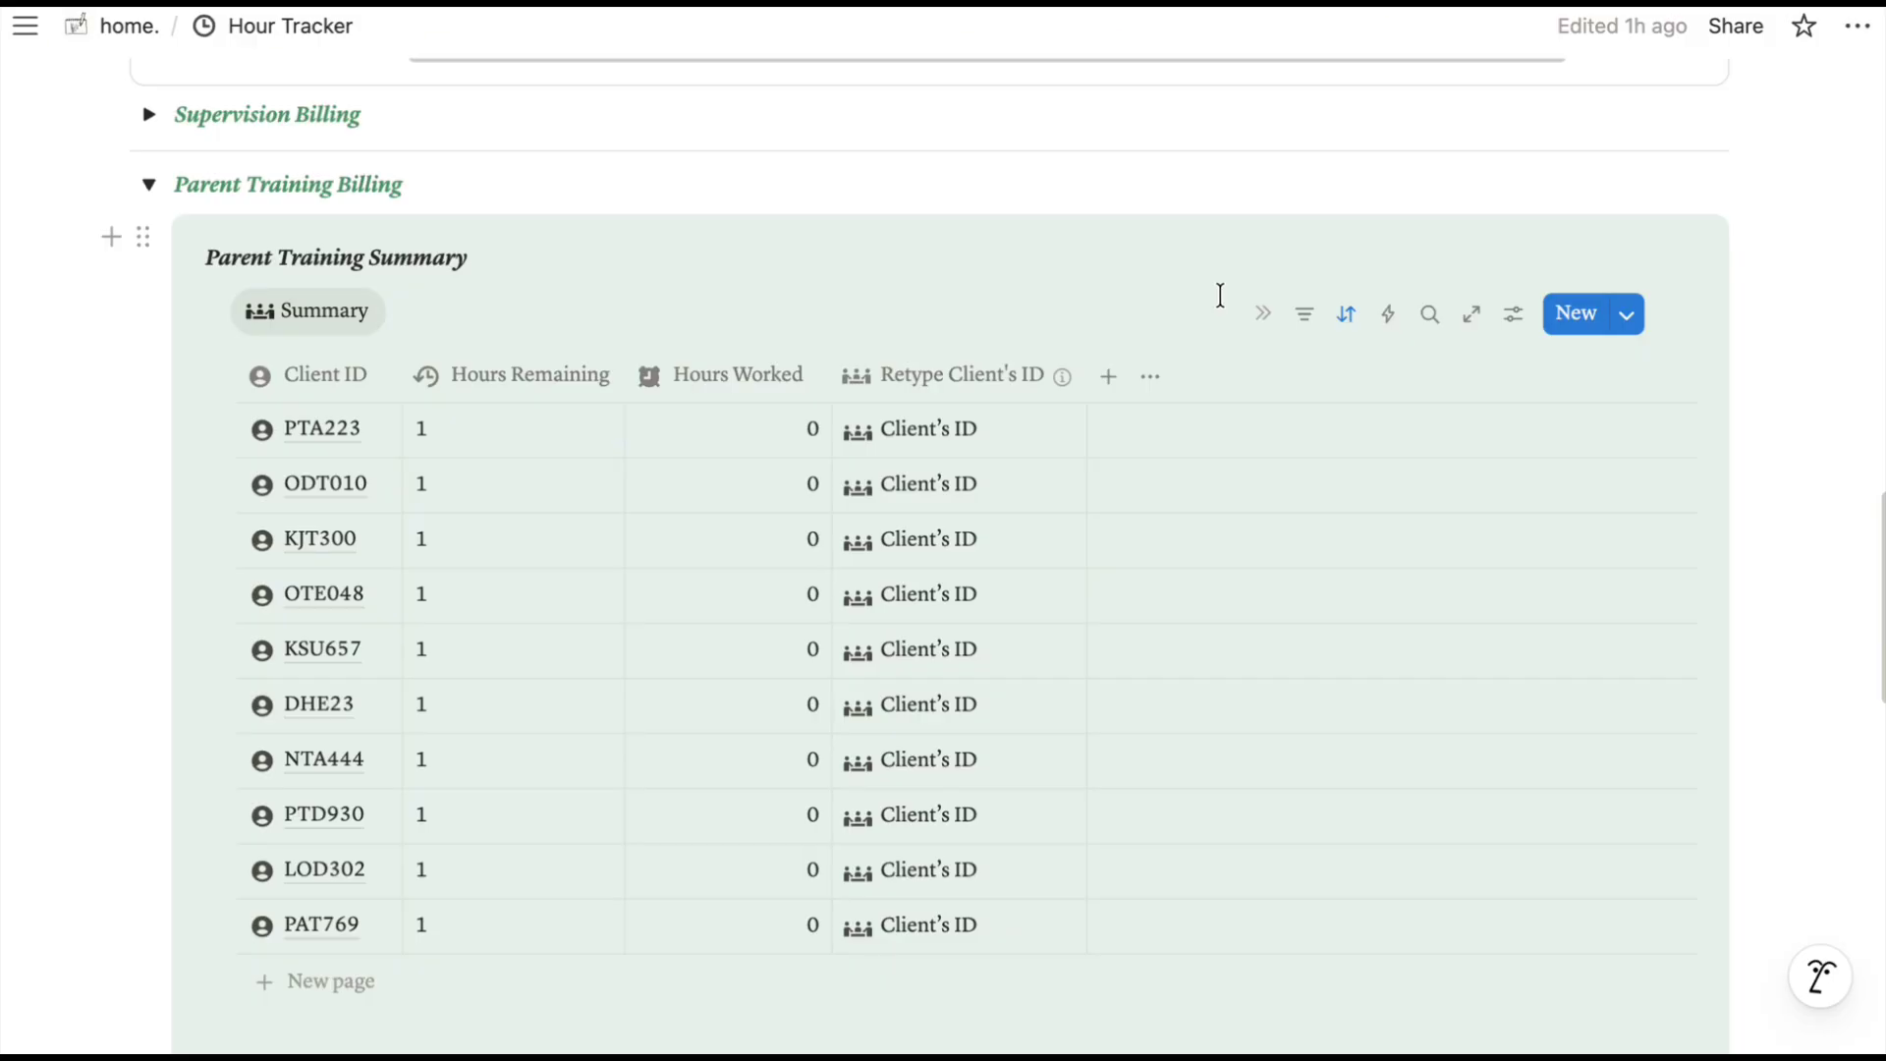
pyautogui.click(929, 438)
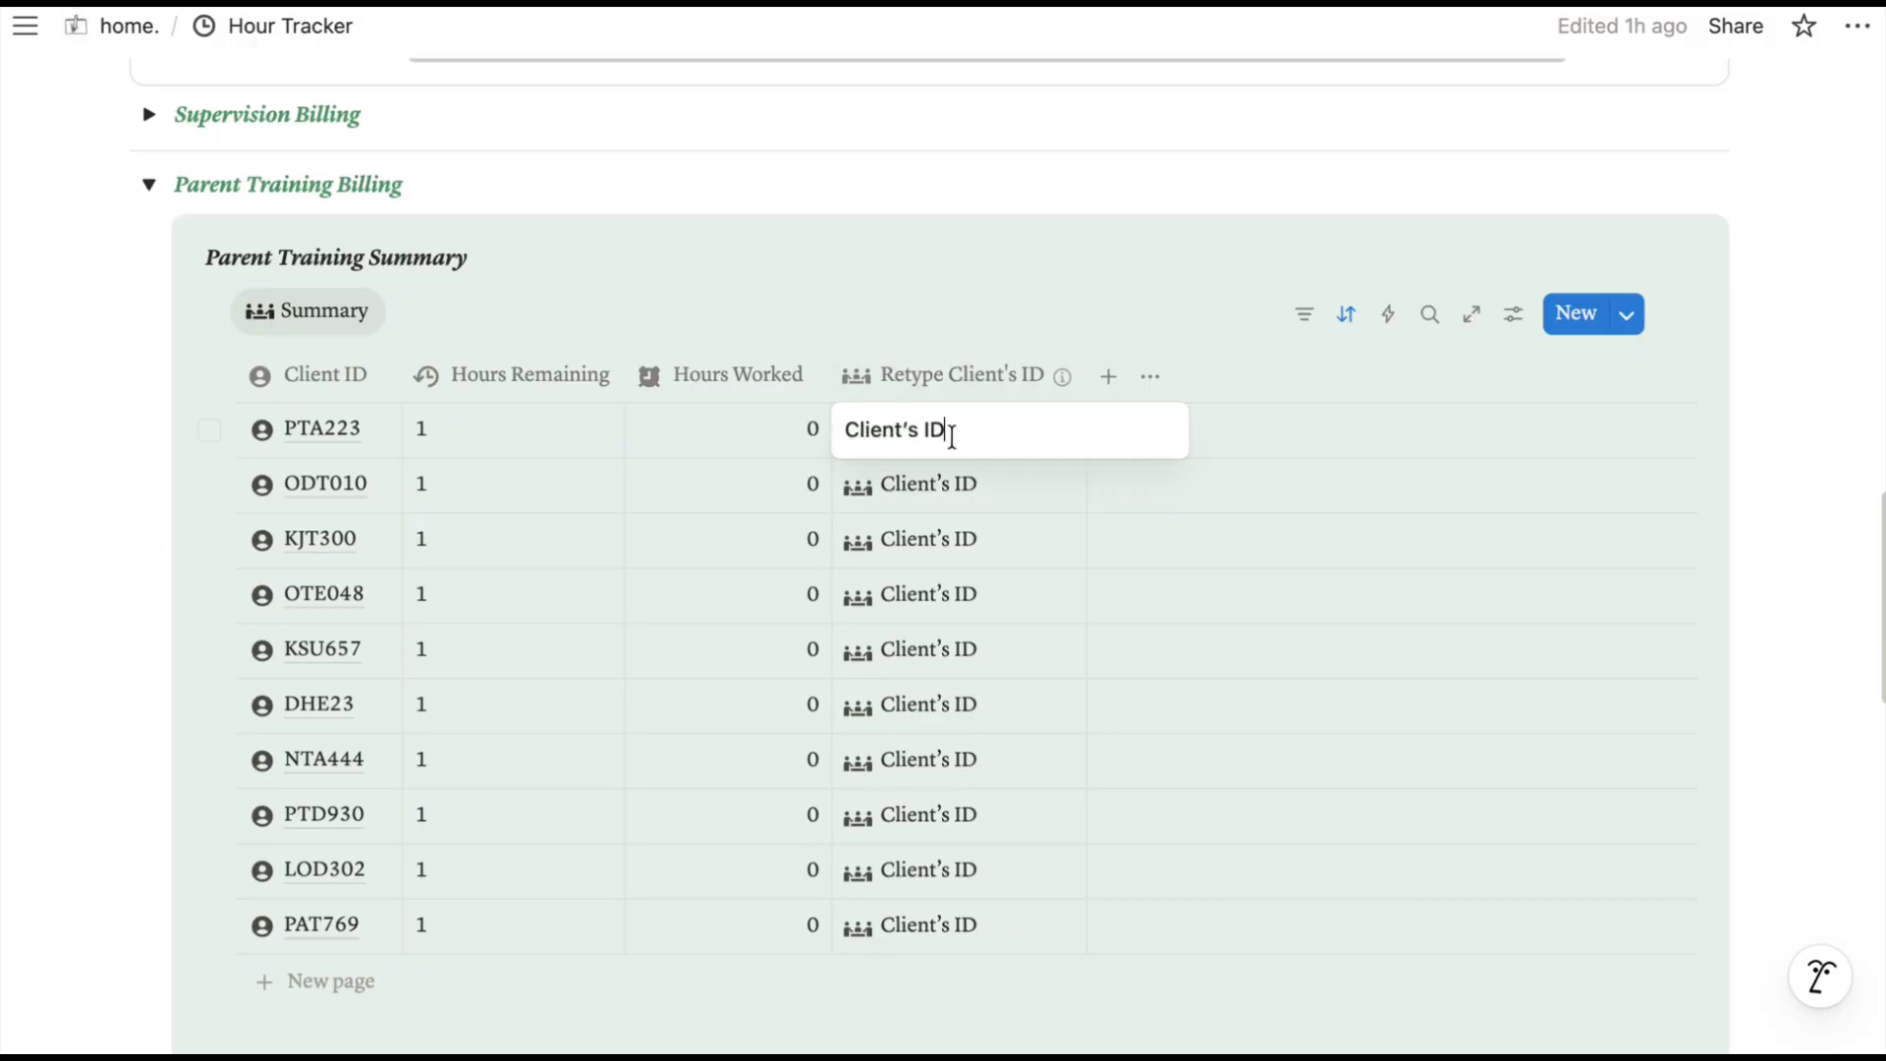
pyautogui.moveTo(969, 433); pyautogui.dragTo(845, 463)
pyautogui.write('PTA223')
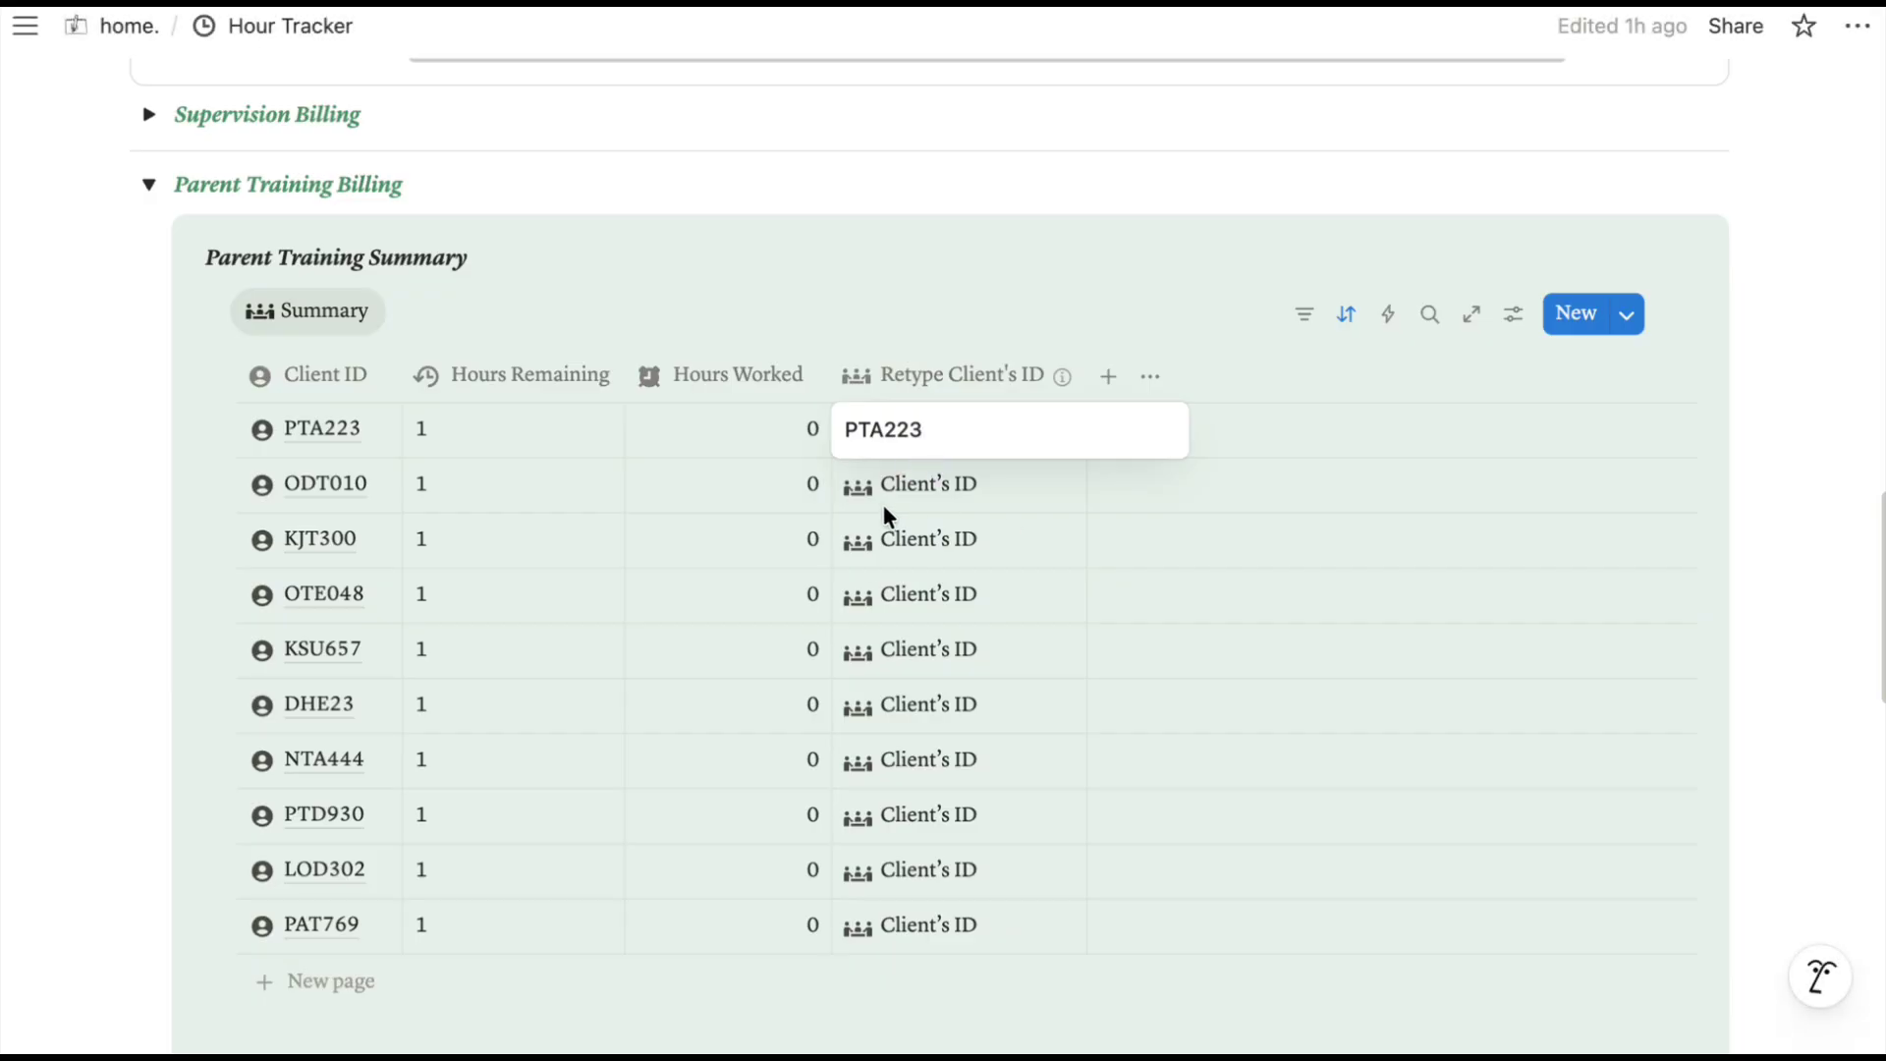
pyautogui.press('Return')
pyautogui.click(968, 485)
pyautogui.moveTo(968, 485); pyautogui.dragTo(839, 484)
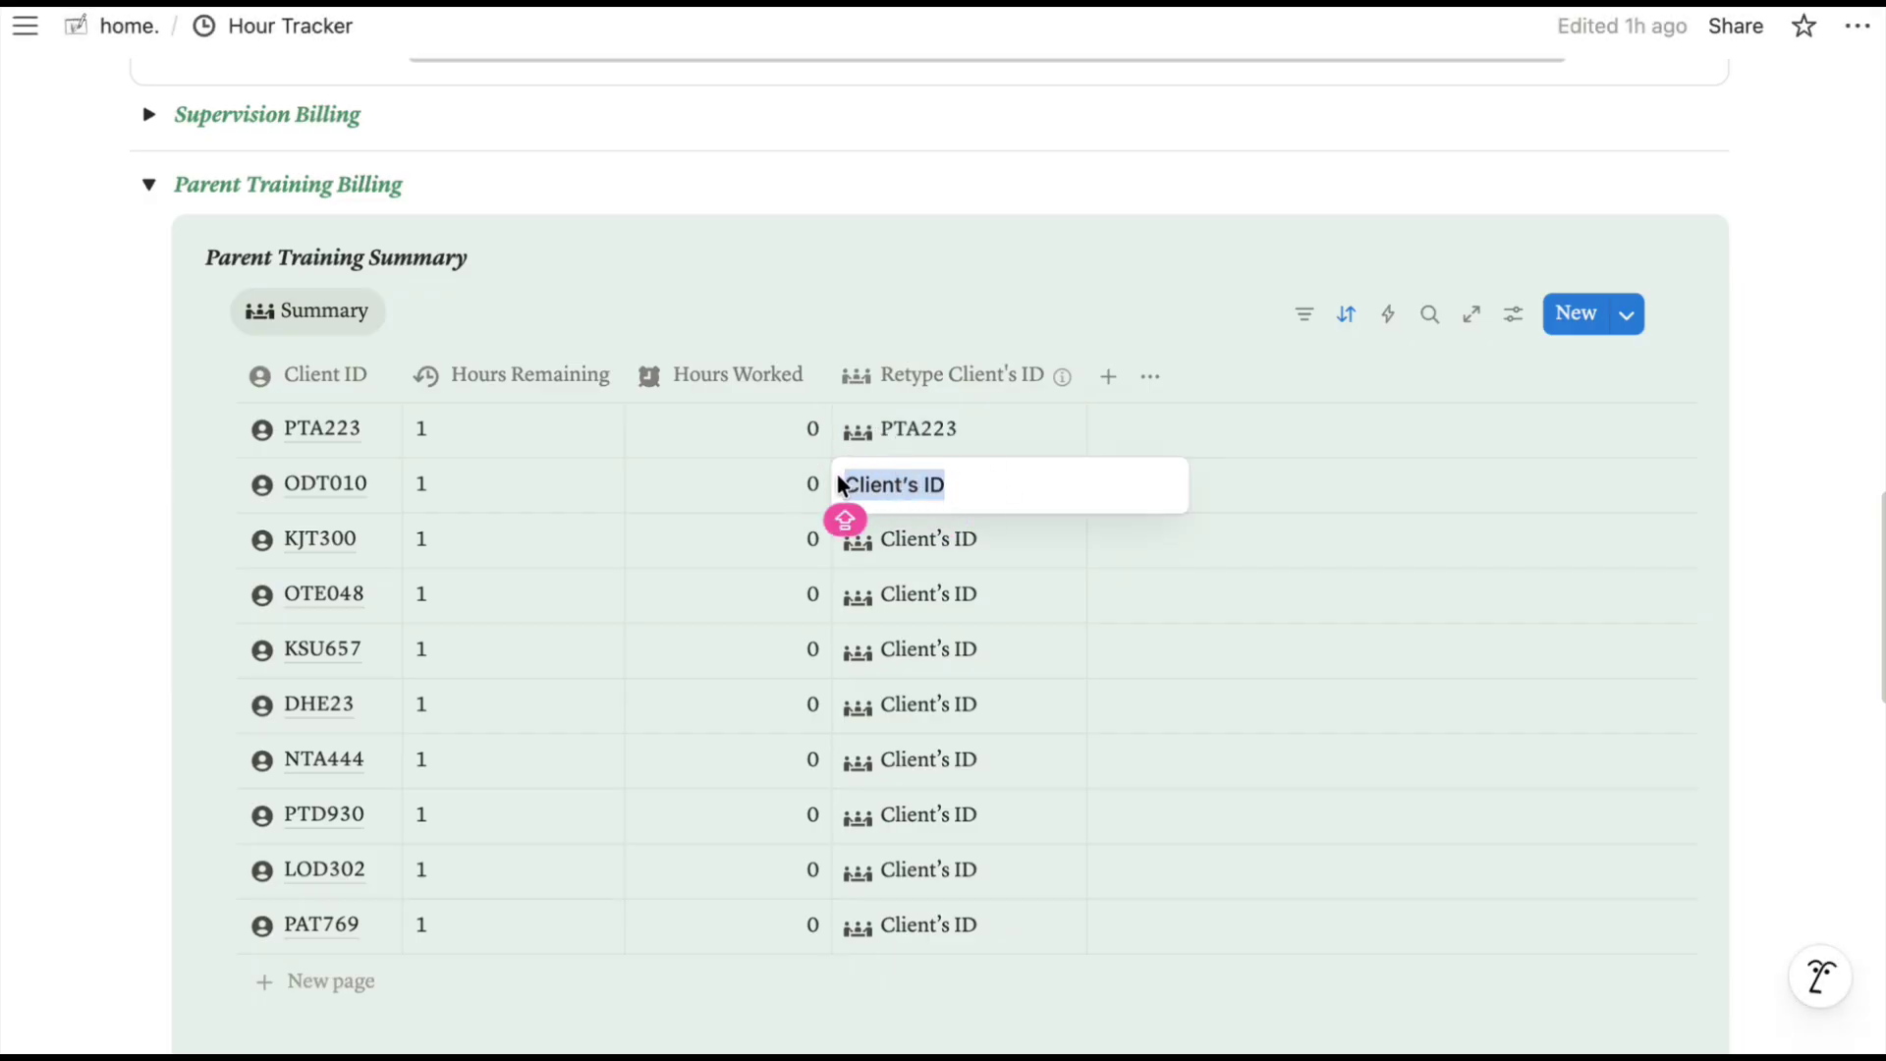
pyautogui.write('ODT010')
pyautogui.press('Return')
# Enter KJT300 and OT048 in the next rows, then paste the remaining client IDs.
pyautogui.click(951, 539)
pyautogui.moveTo(951, 539); pyautogui.dragTo(844, 548)
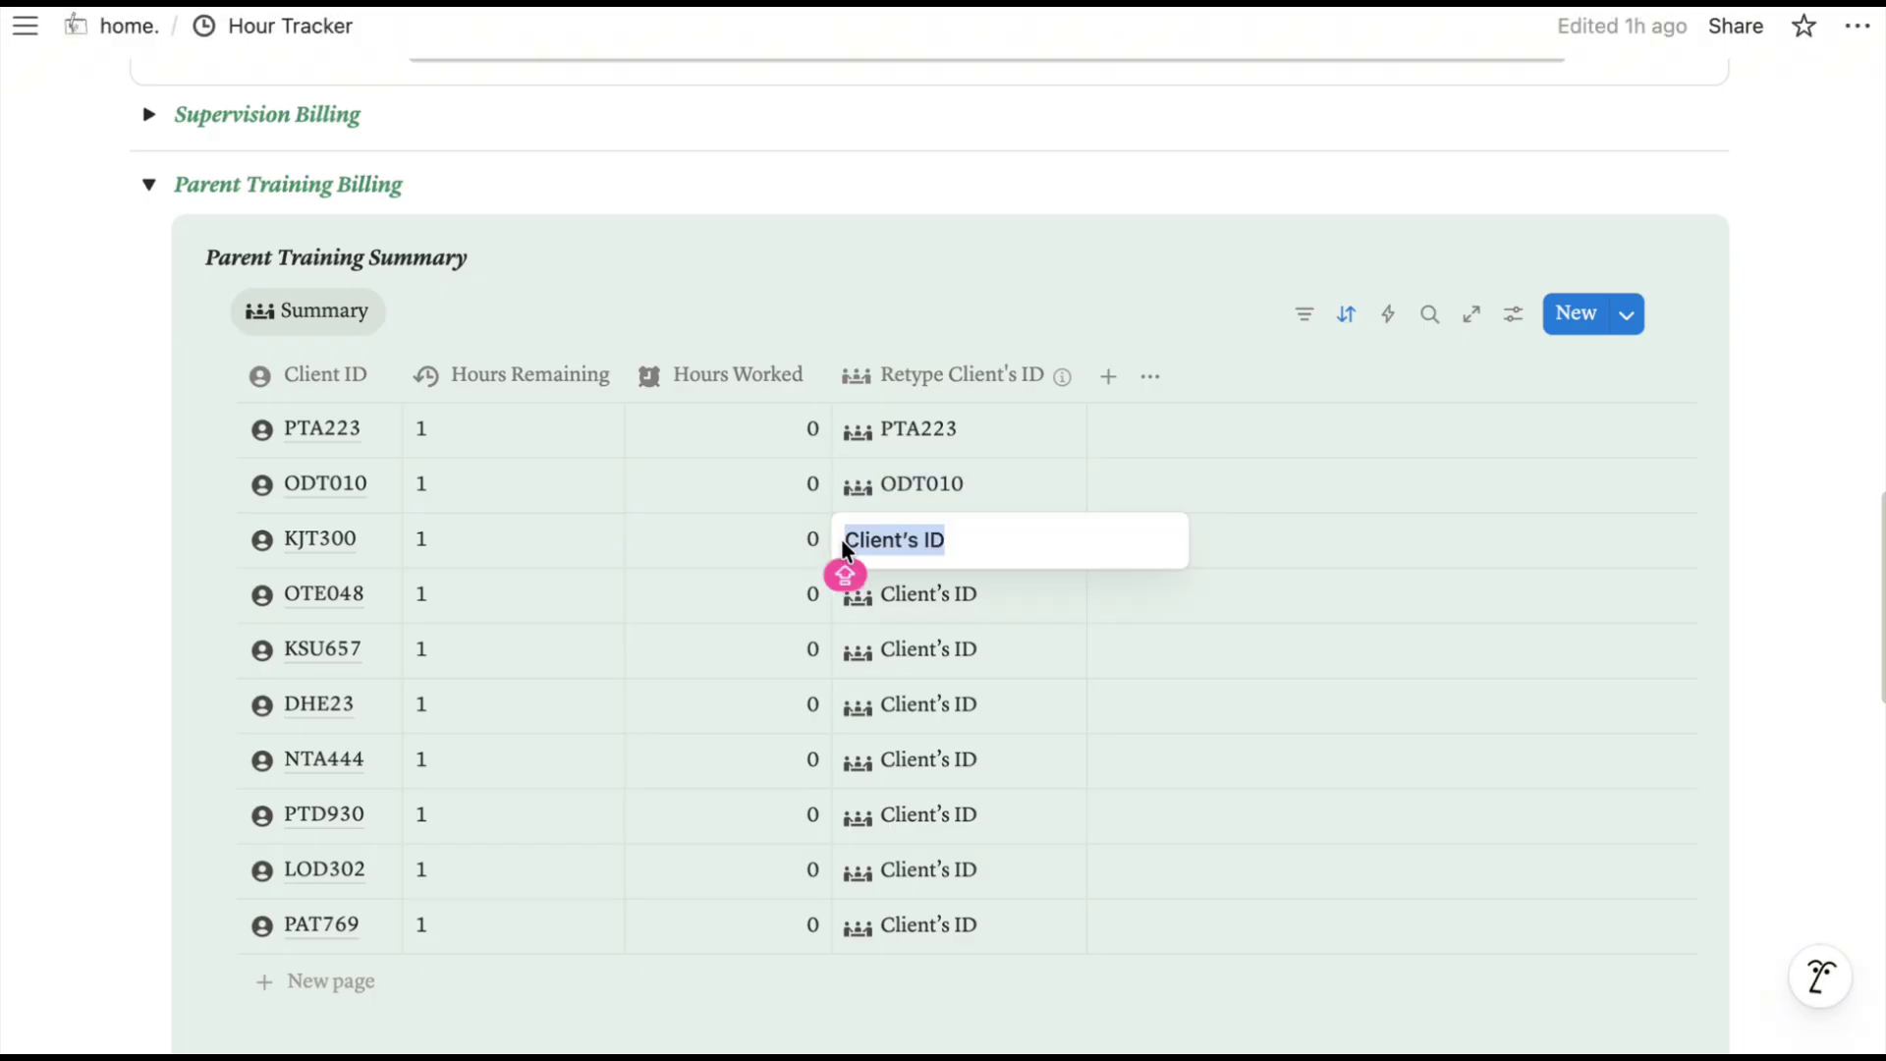
pyautogui.write('KJT300')
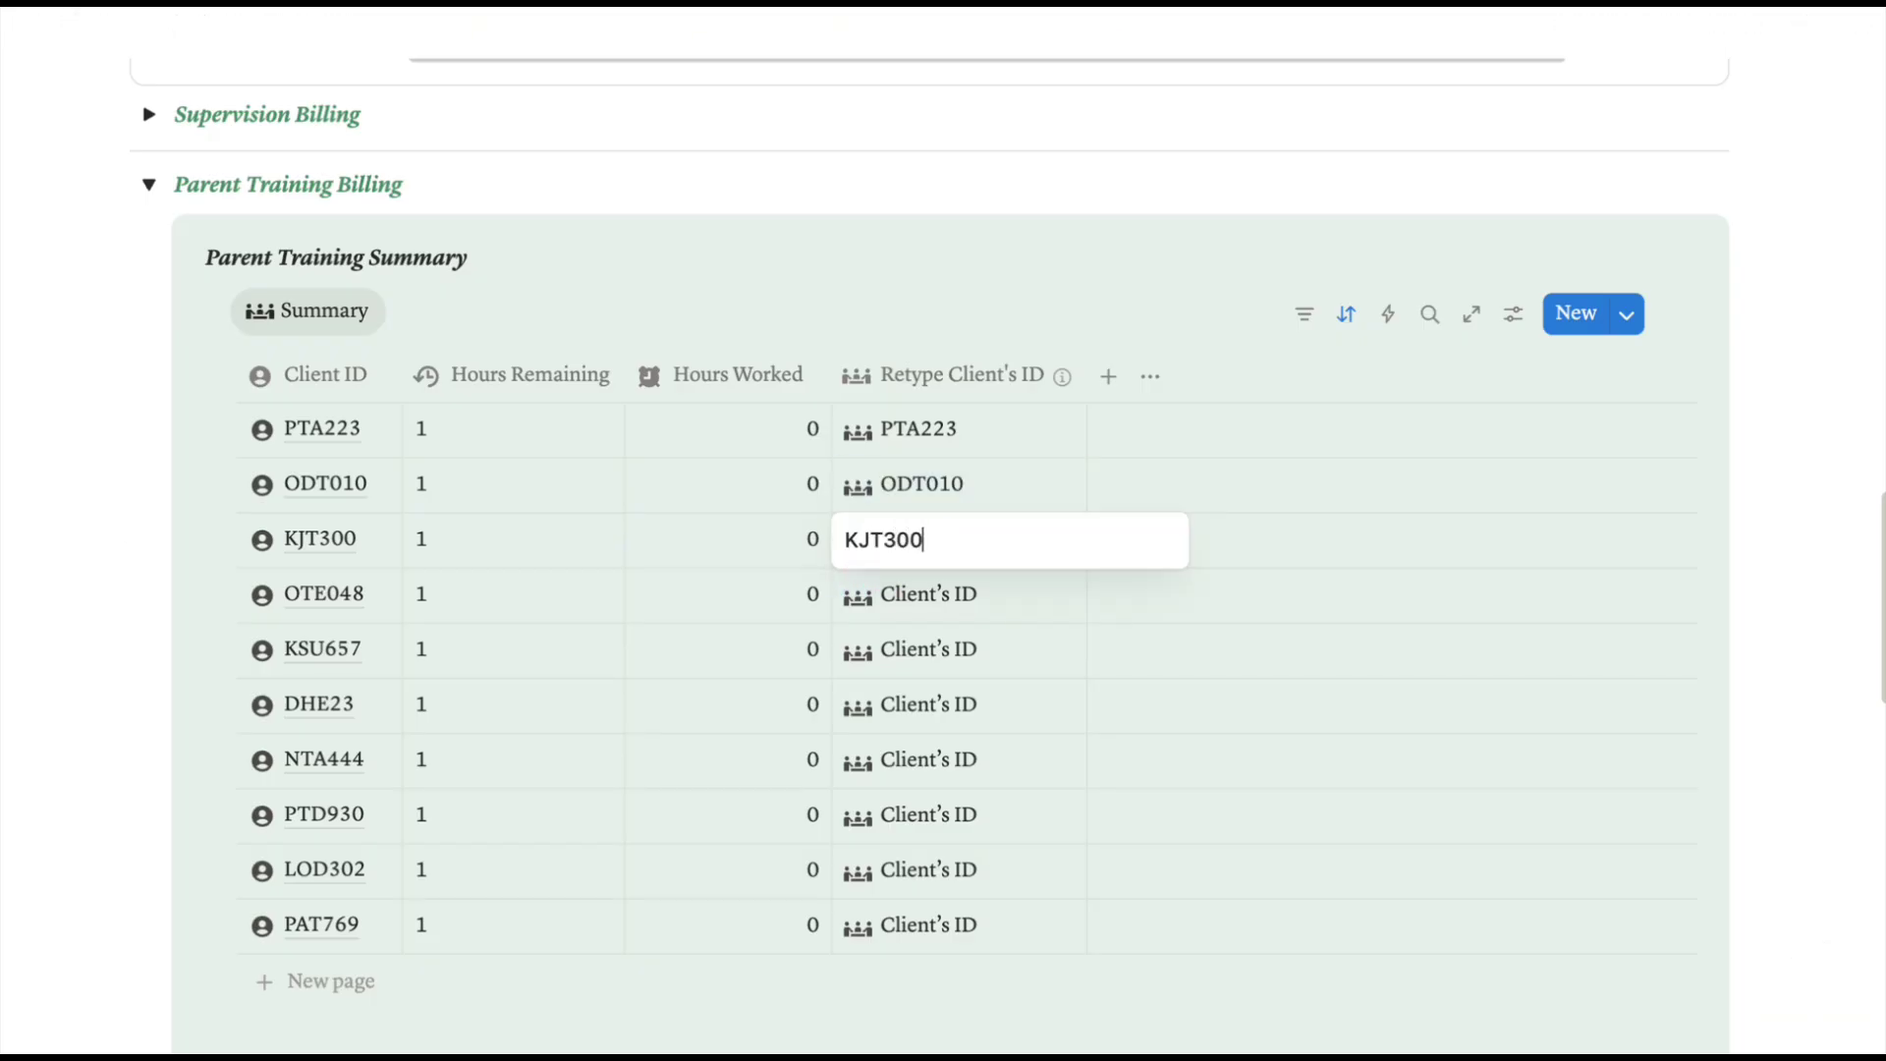
pyautogui.click(893, 593)
pyautogui.hotkey('shift', 'Home')
pyautogui.write('OT')
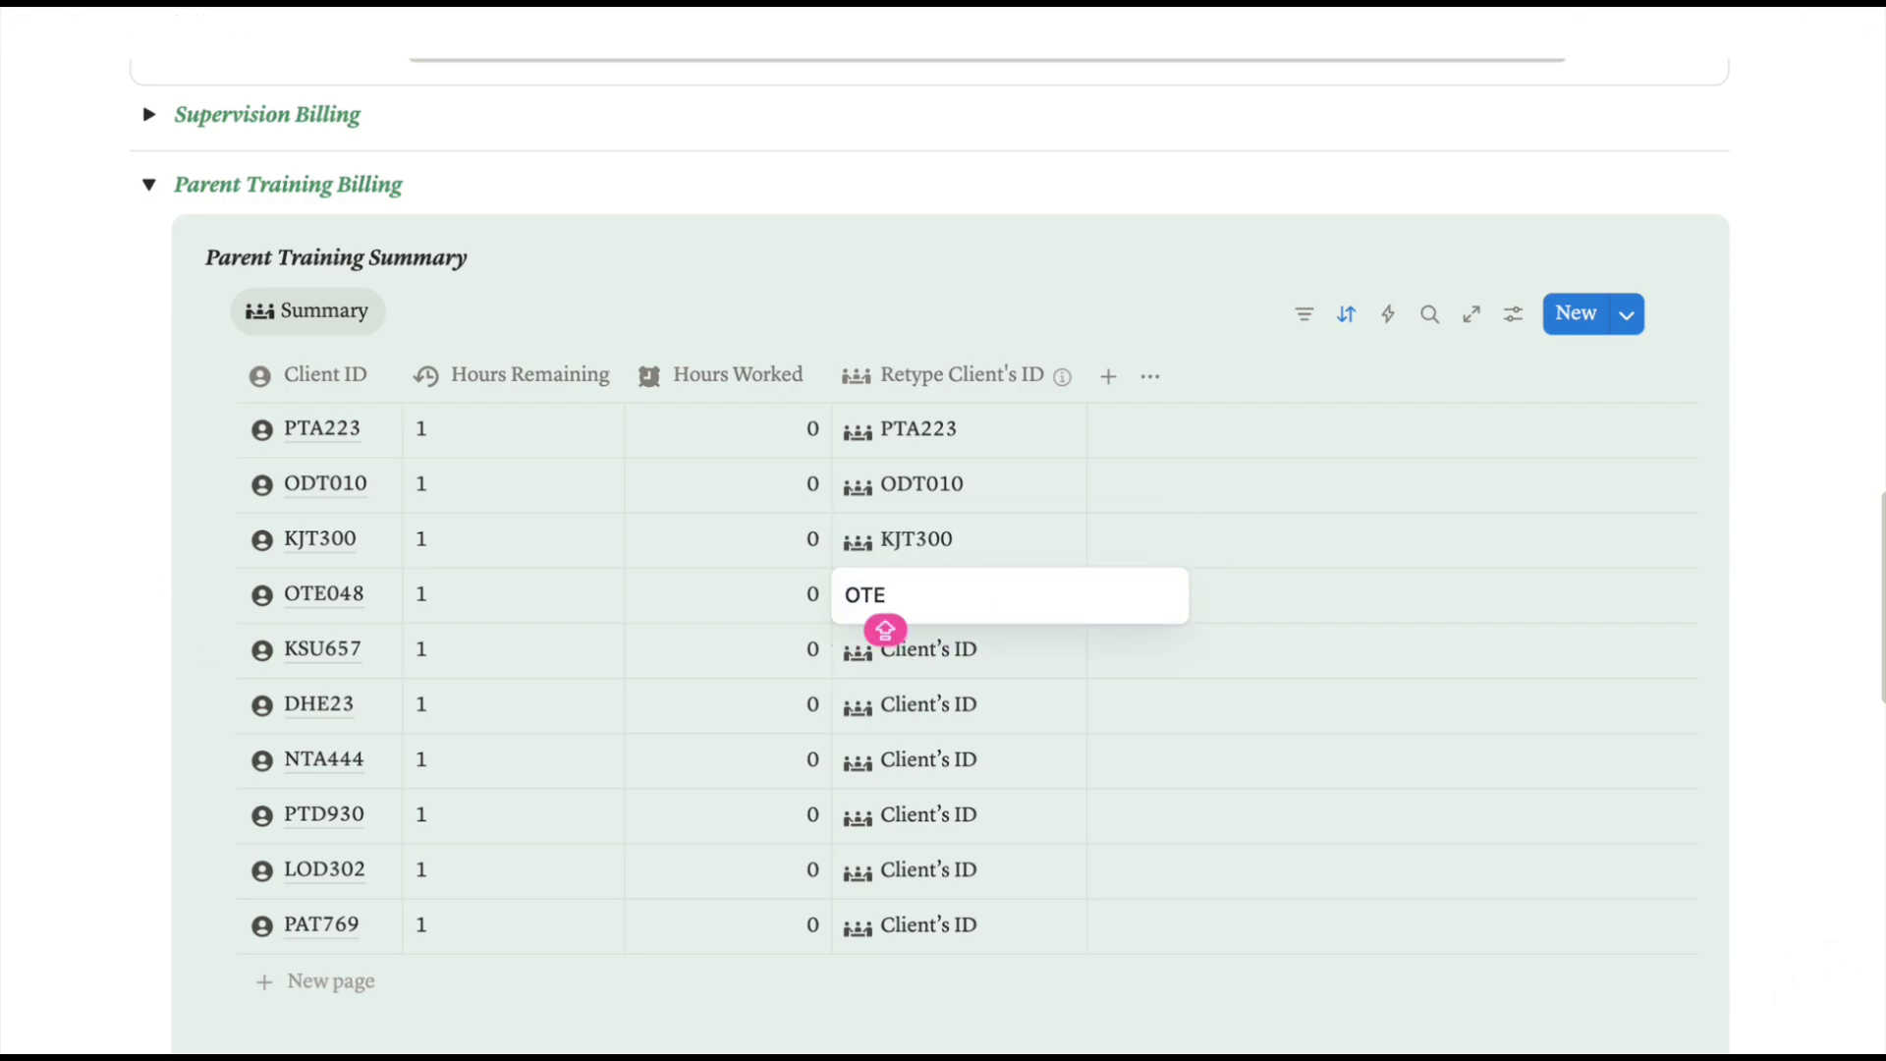
pyautogui.write('048')
pyautogui.press('Return')
pyautogui.click(897, 673)
pyautogui.moveTo(945, 650); pyautogui.dragTo(815, 658)
pyautogui.write('KSU657 DHE23 NTA444 PTD930 LOD302 PAT769')
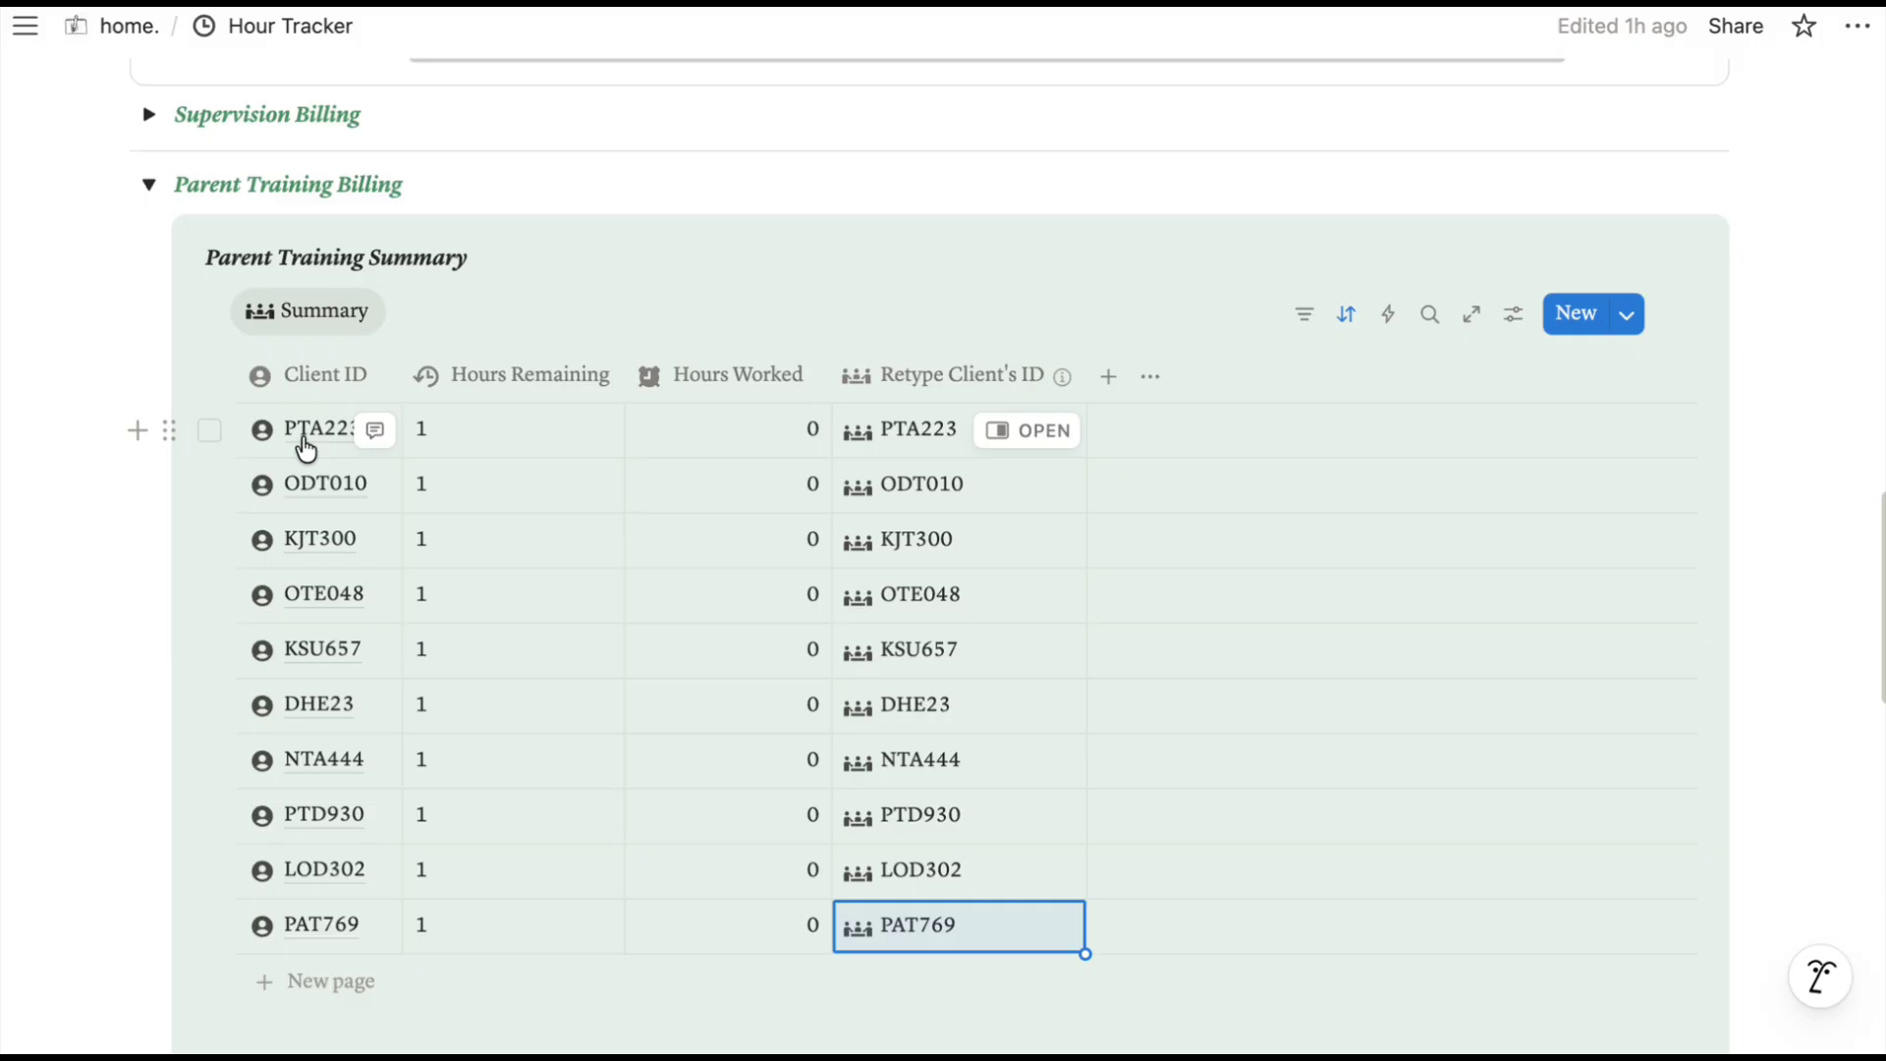
# Open the list of linkable Parent Training Summary pages from CODE 2's Parent Training Billing cell.
pyautogui.scroll(6, 1058, 348)
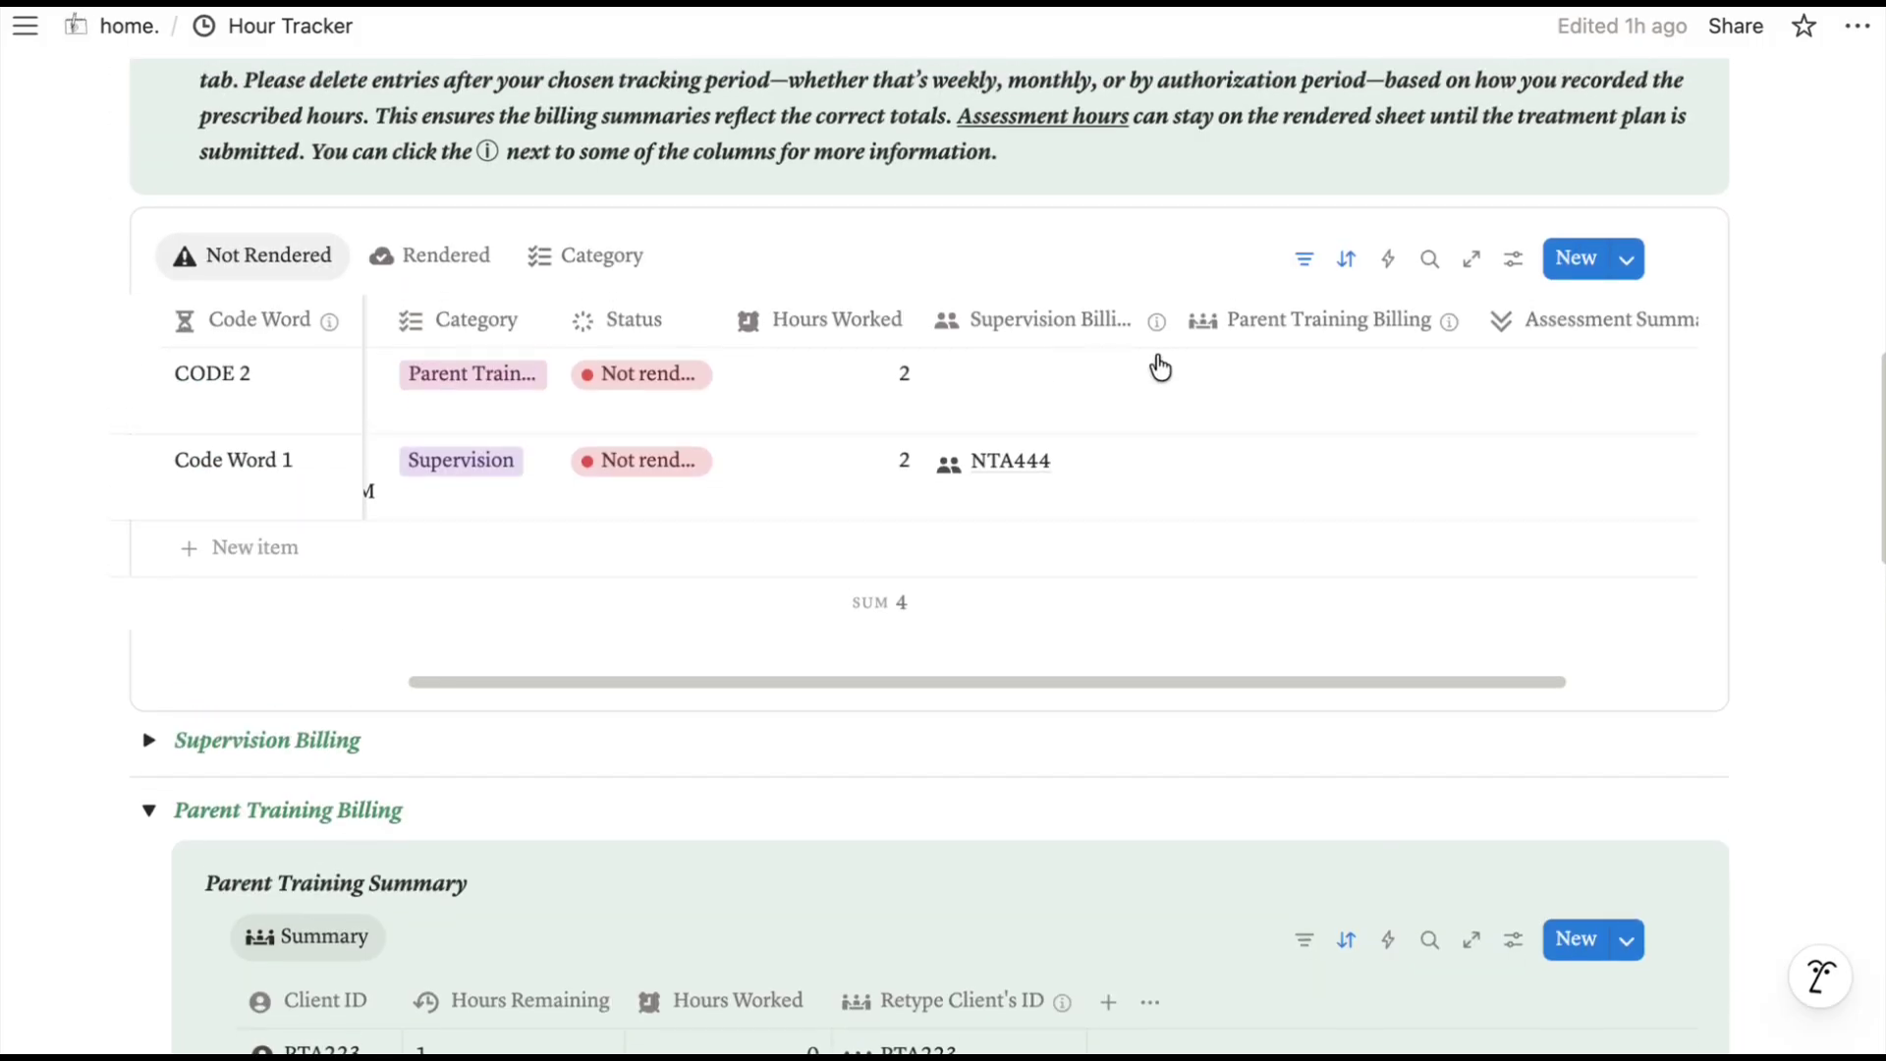
pyautogui.click(1314, 392)
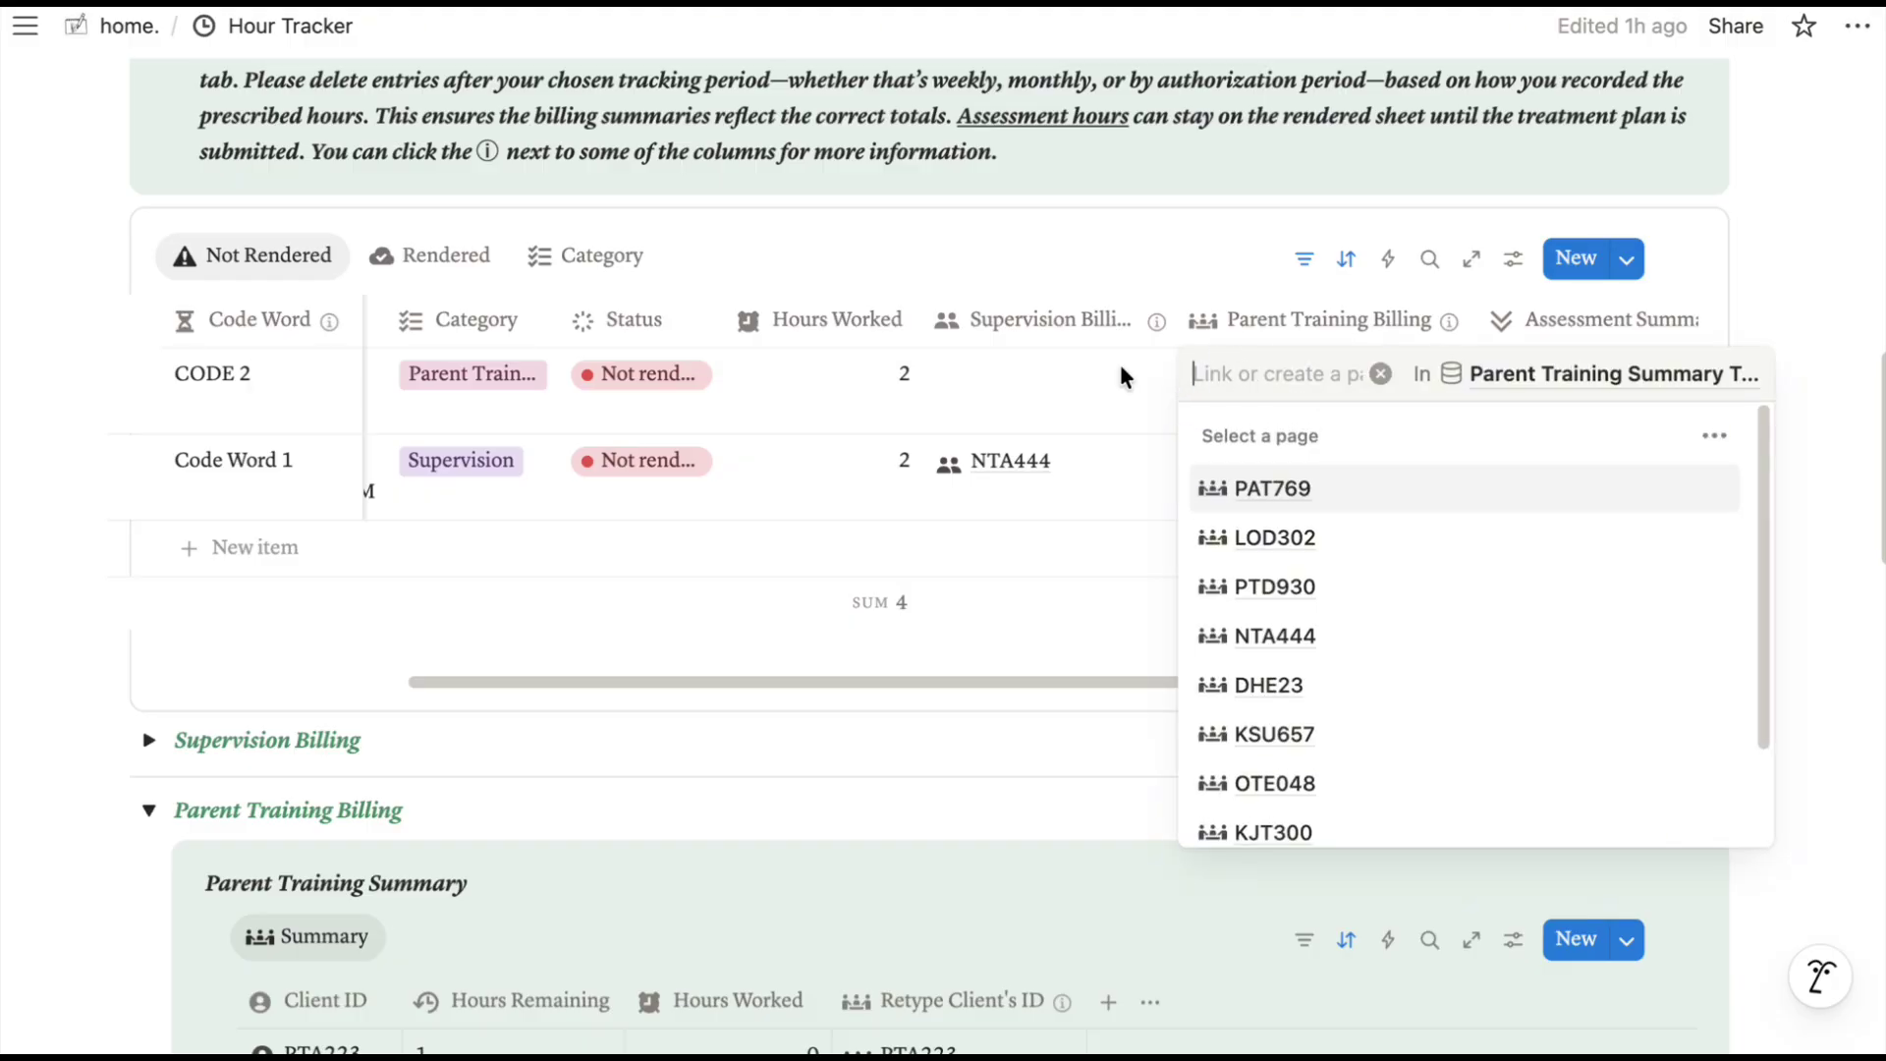
pyautogui.press('Escape')
pyautogui.hscroll(-4, 1073, 374)
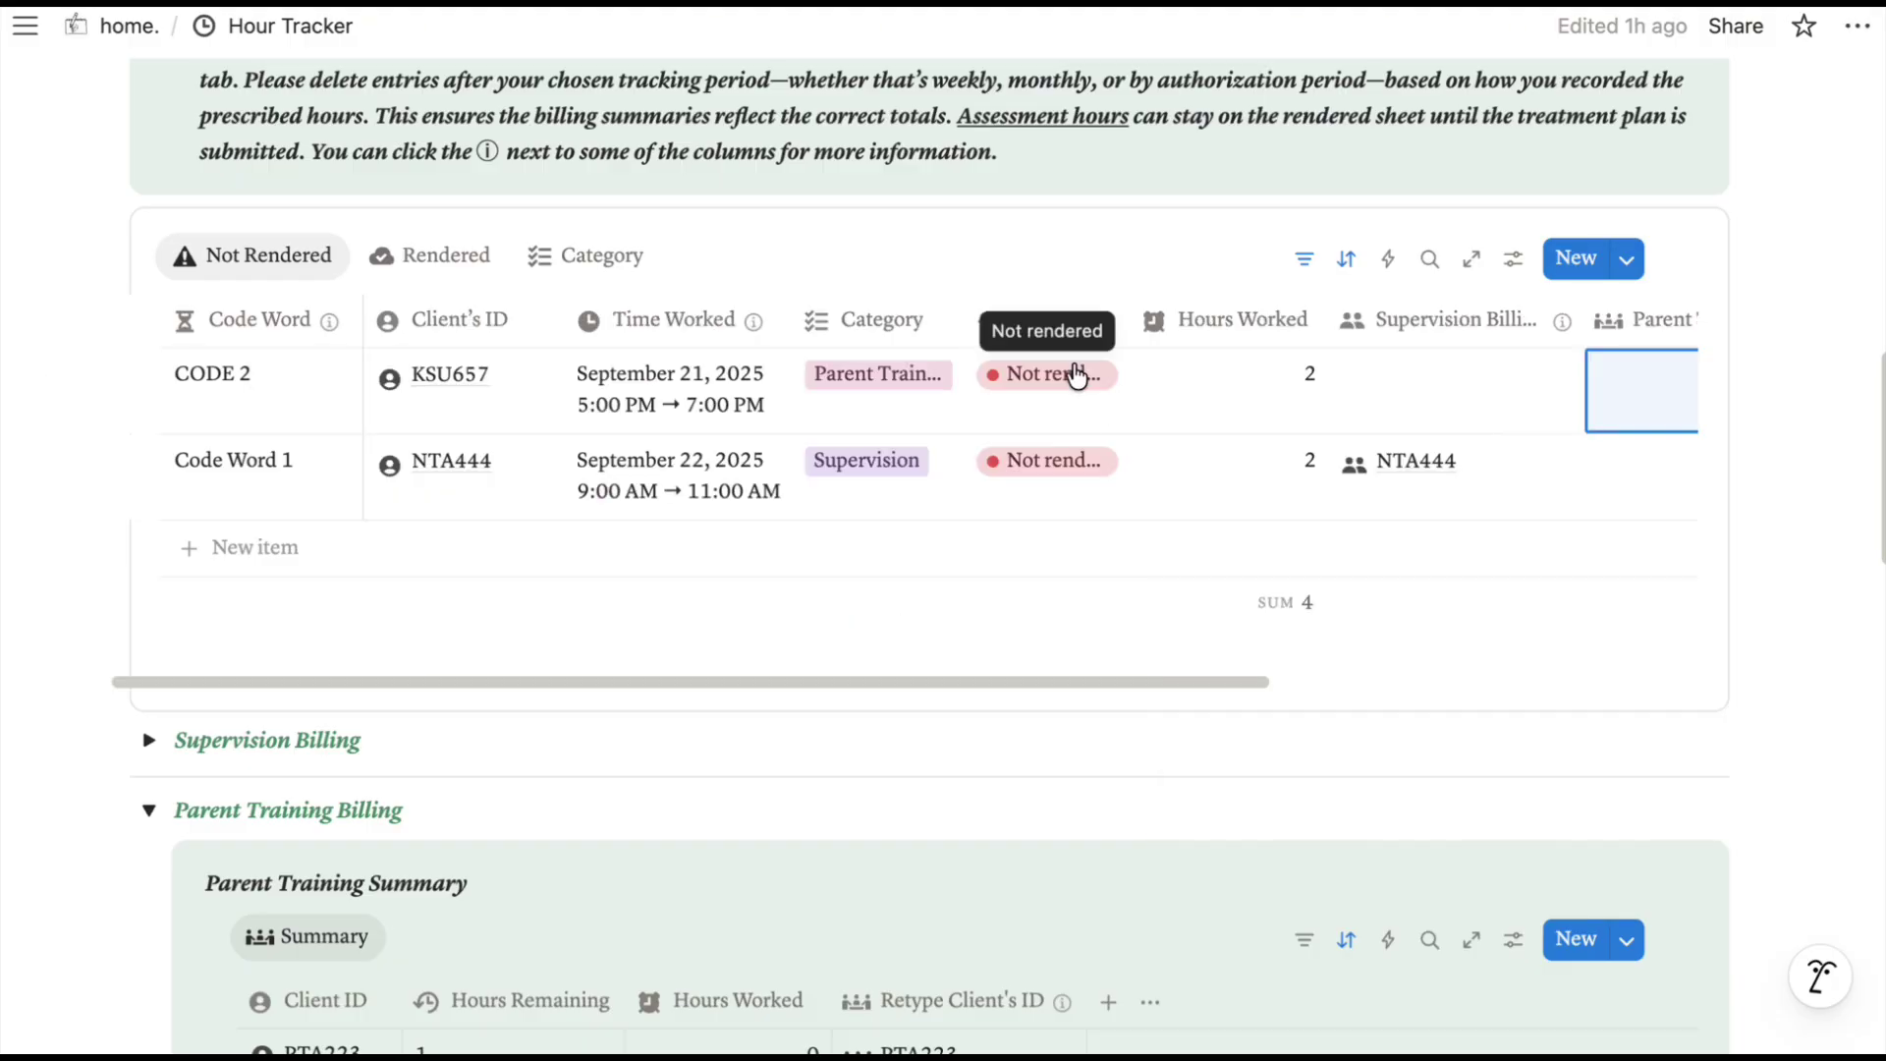
pyautogui.hscroll(5, 1077, 376)
pyautogui.click(1076, 376)
pyautogui.scroll(-2, 1162, 703)
pyautogui.click(1124, 612)
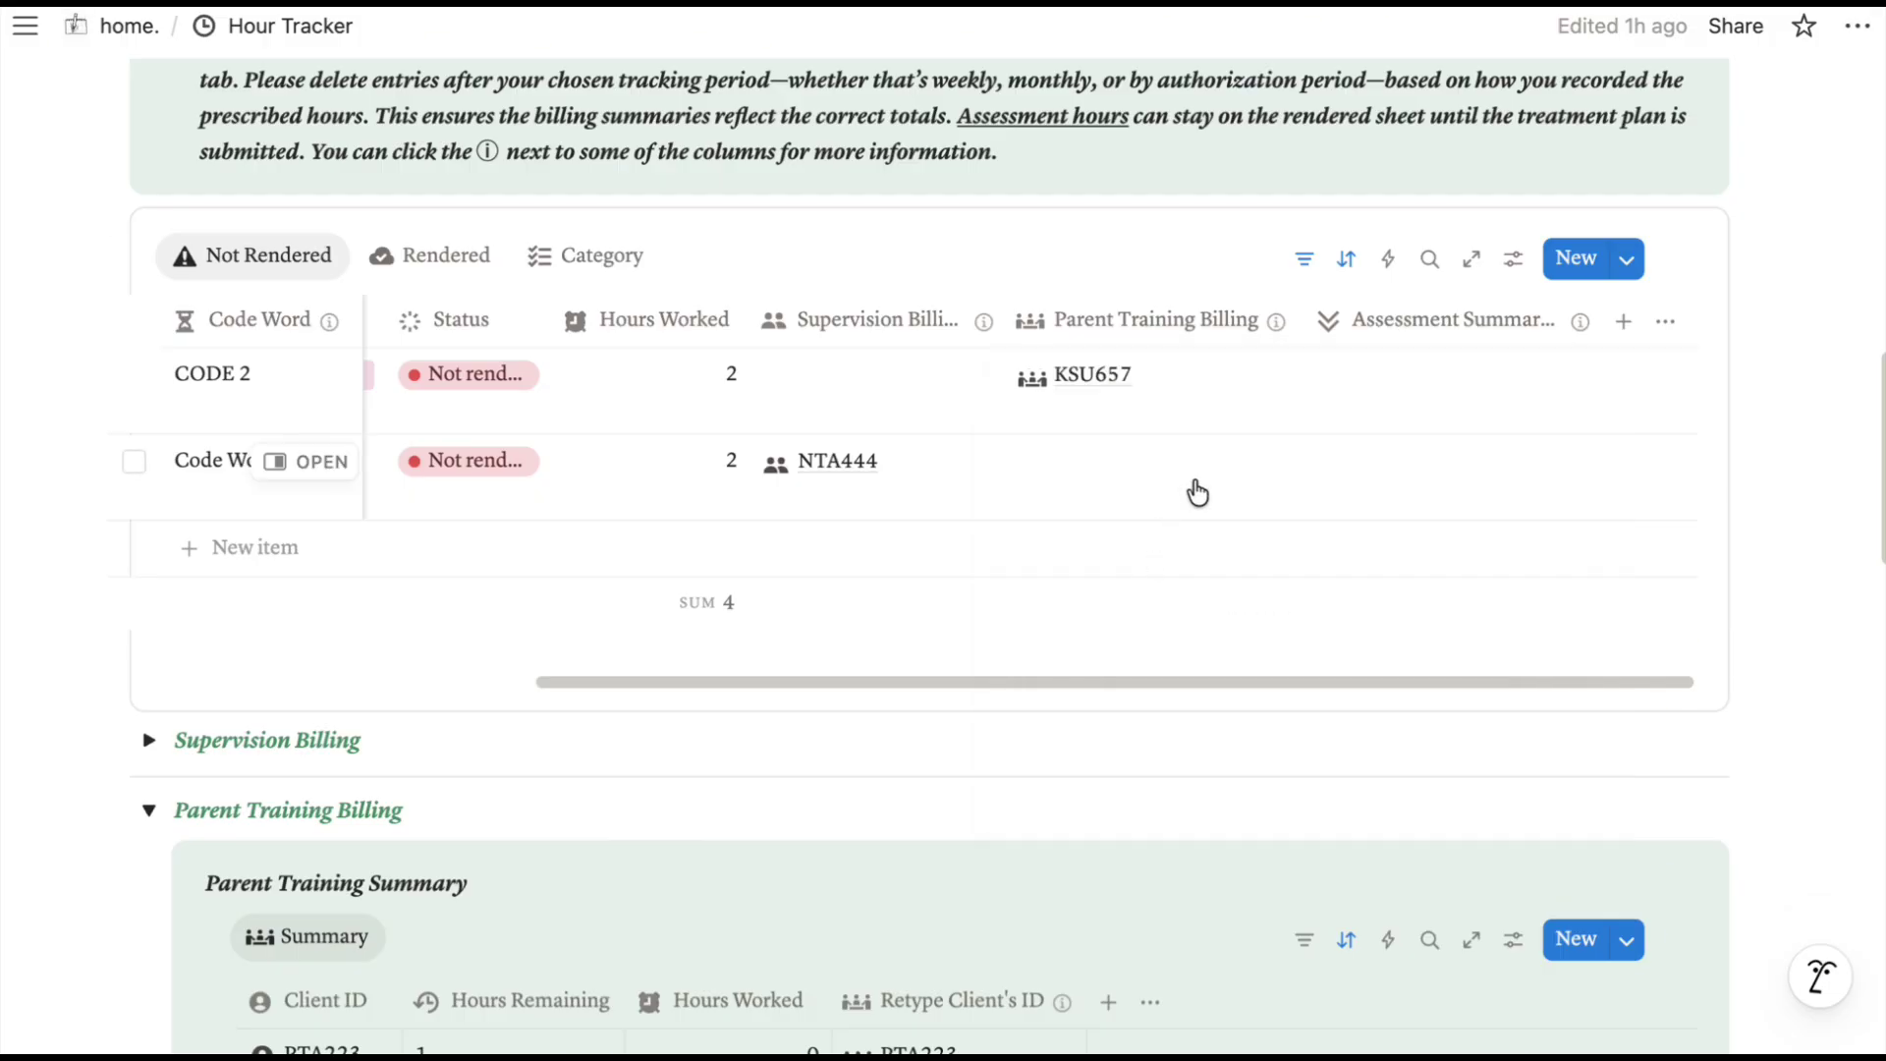
pyautogui.scroll(-3, 1094, 508)
pyautogui.scroll(4, 1092, 494)
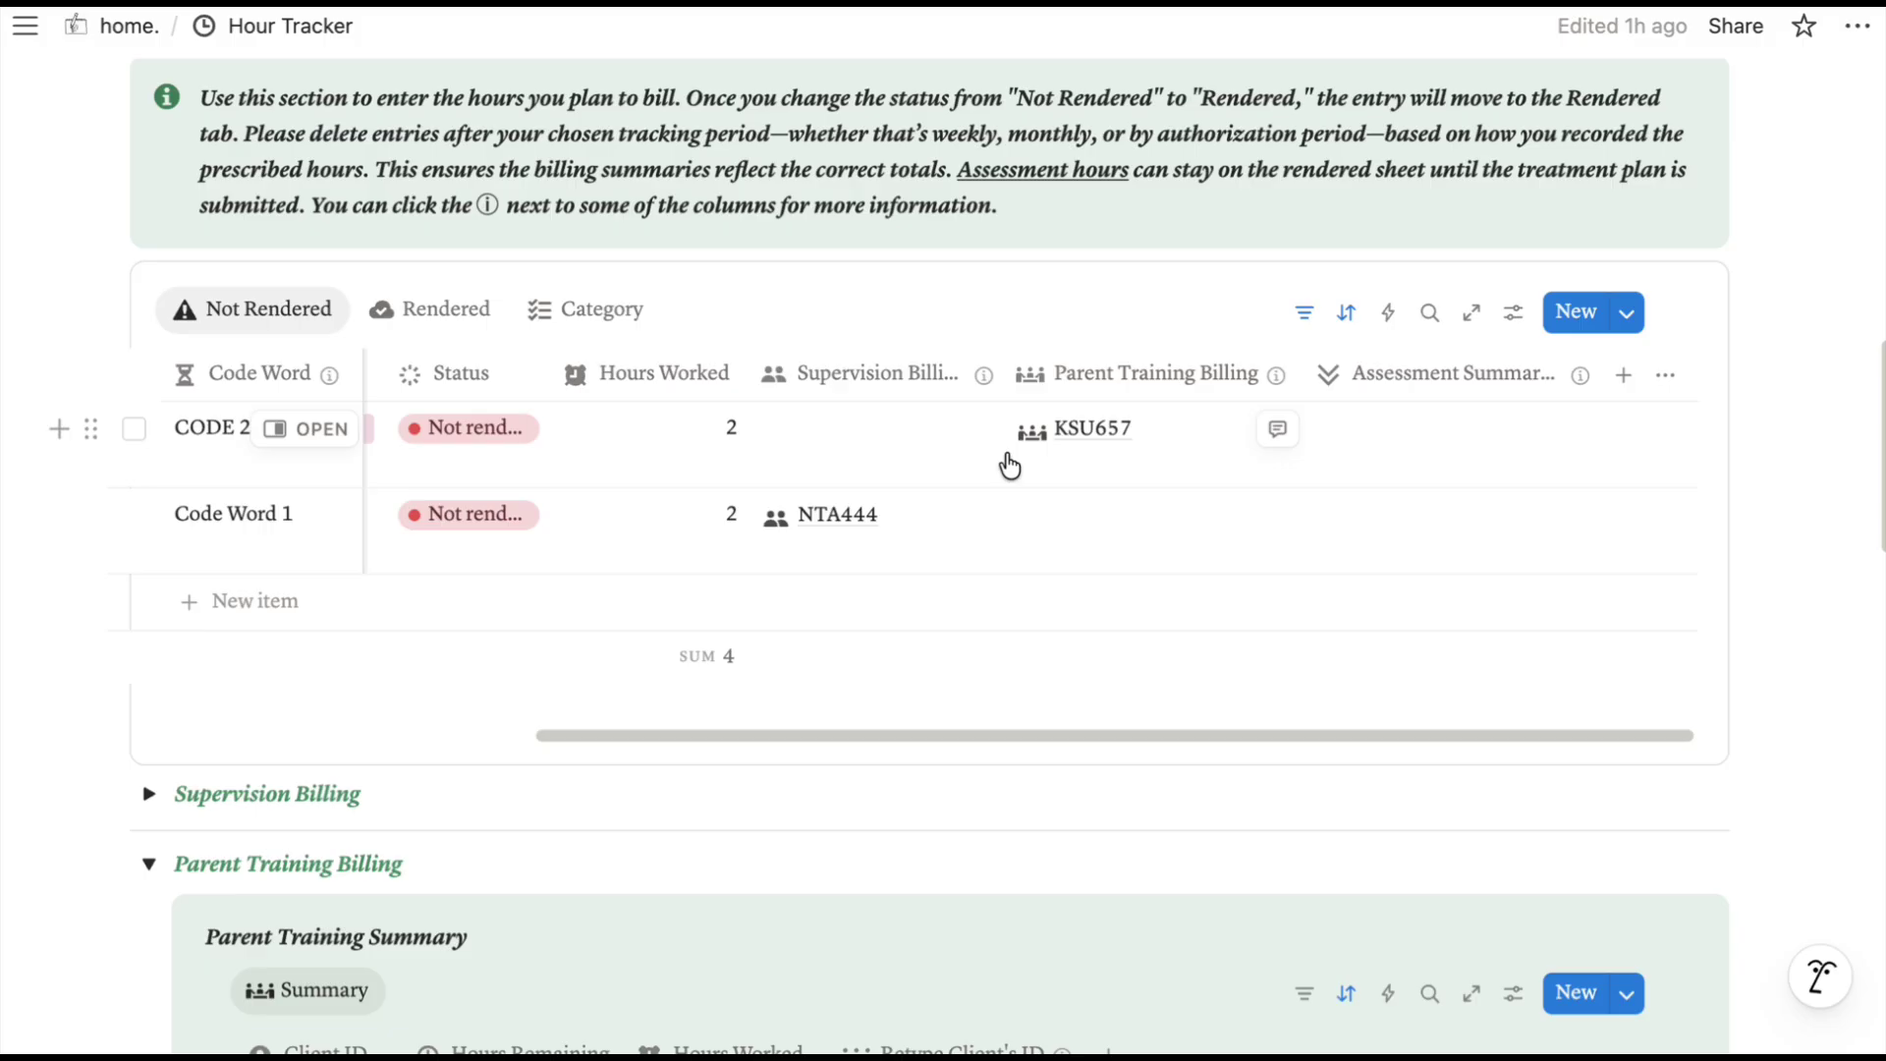
pyautogui.hscroll(-6, 1009, 466)
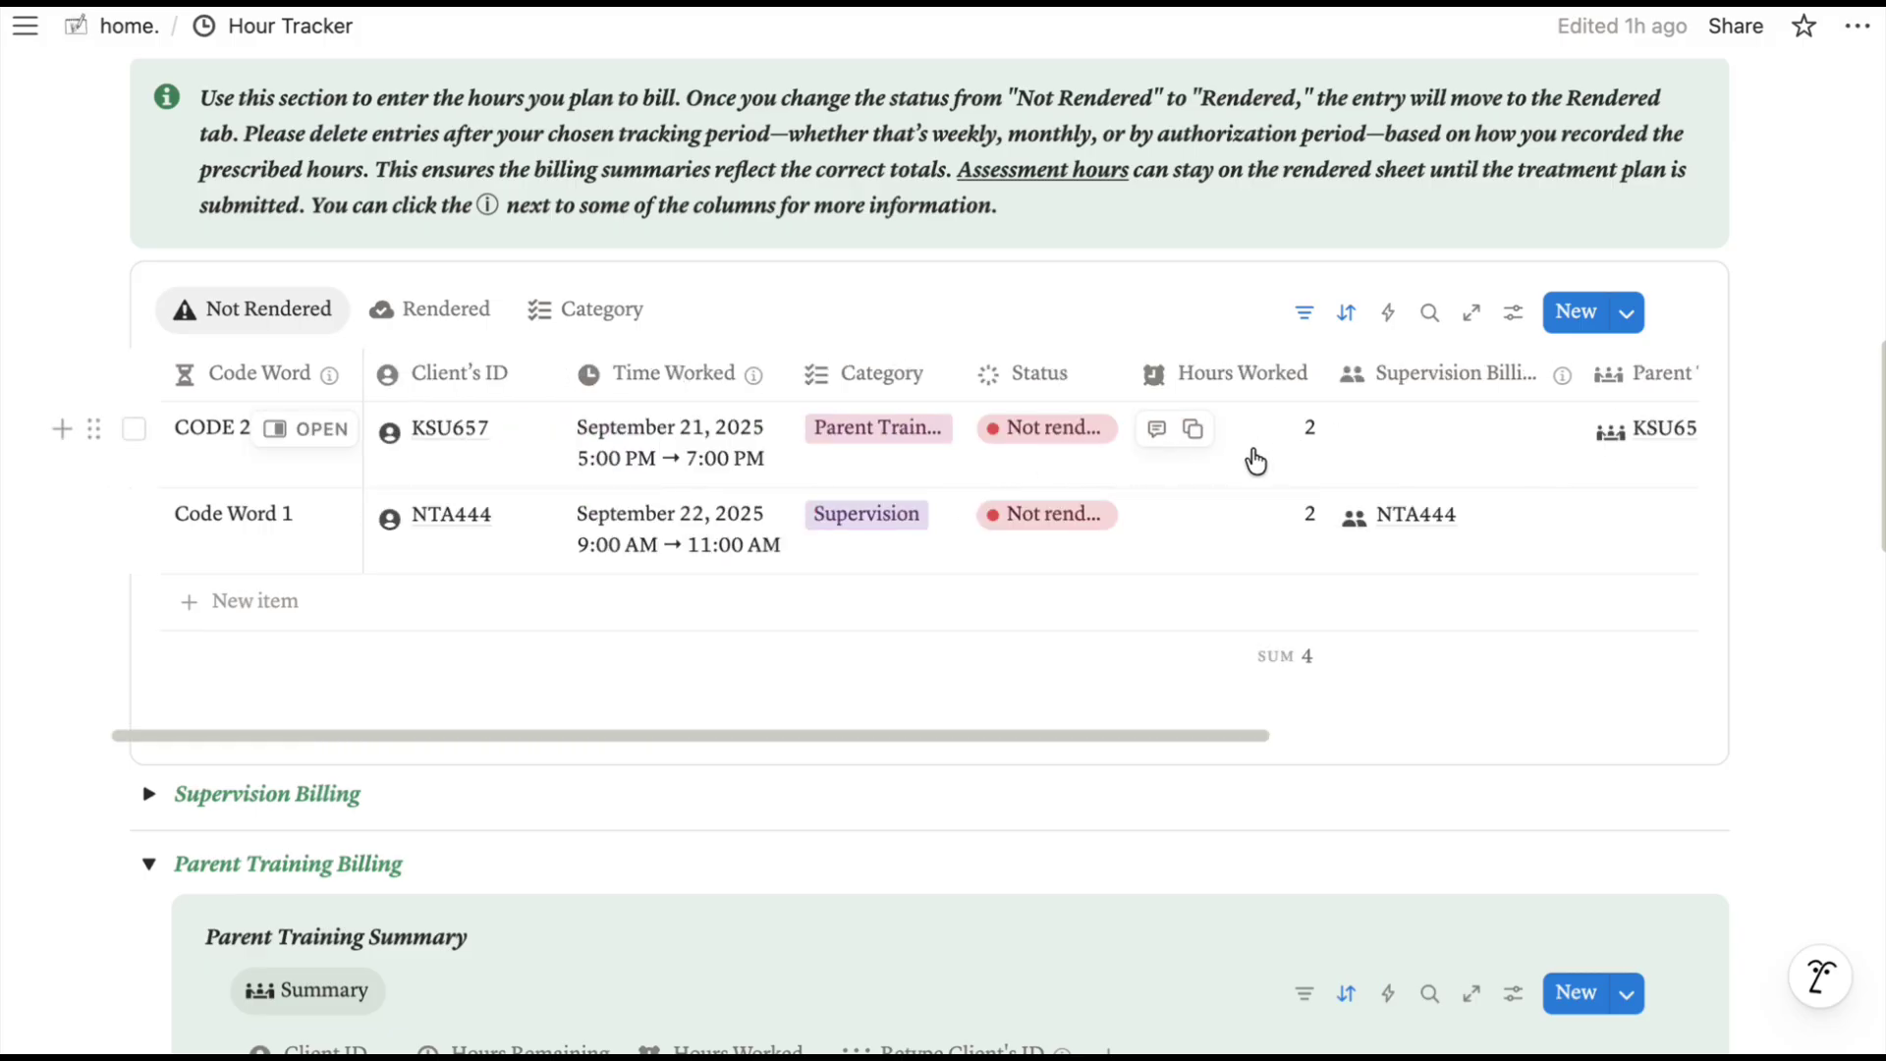
pyautogui.scroll(-10, 1255, 460)
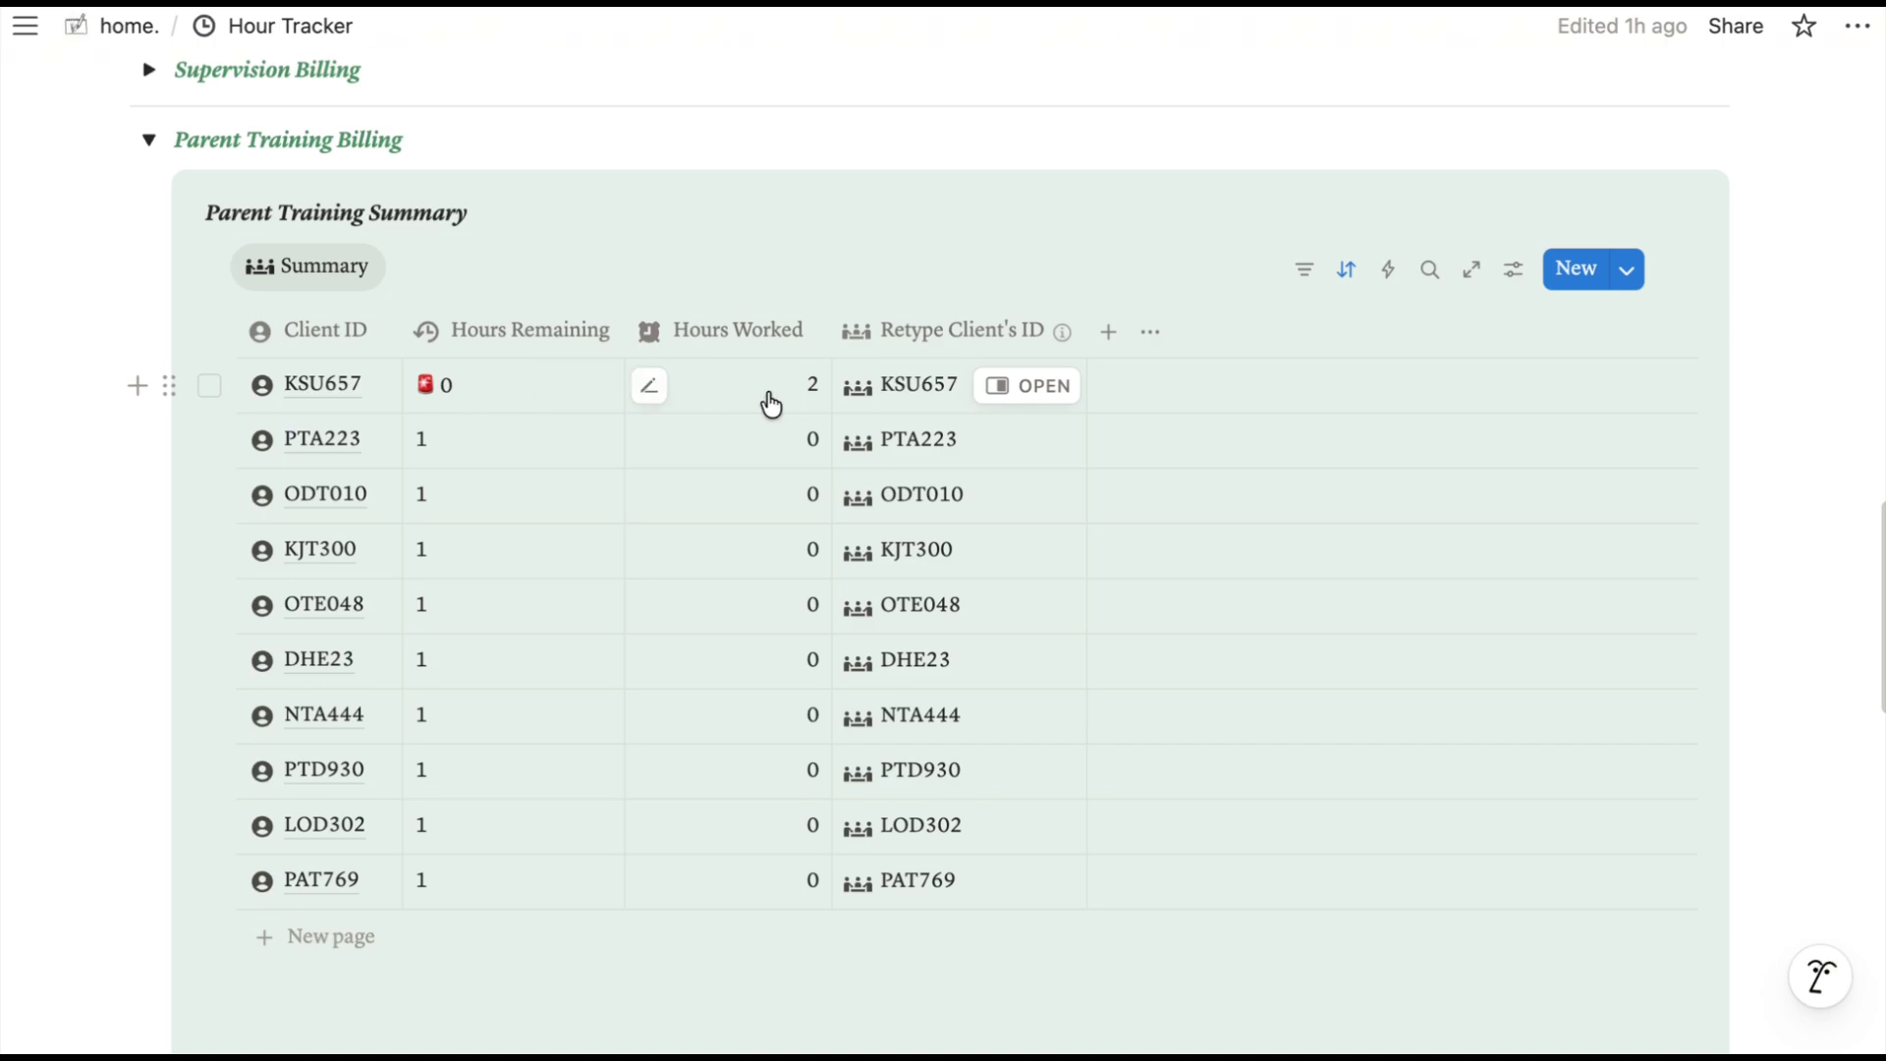
pyautogui.scroll(3, 762, 402)
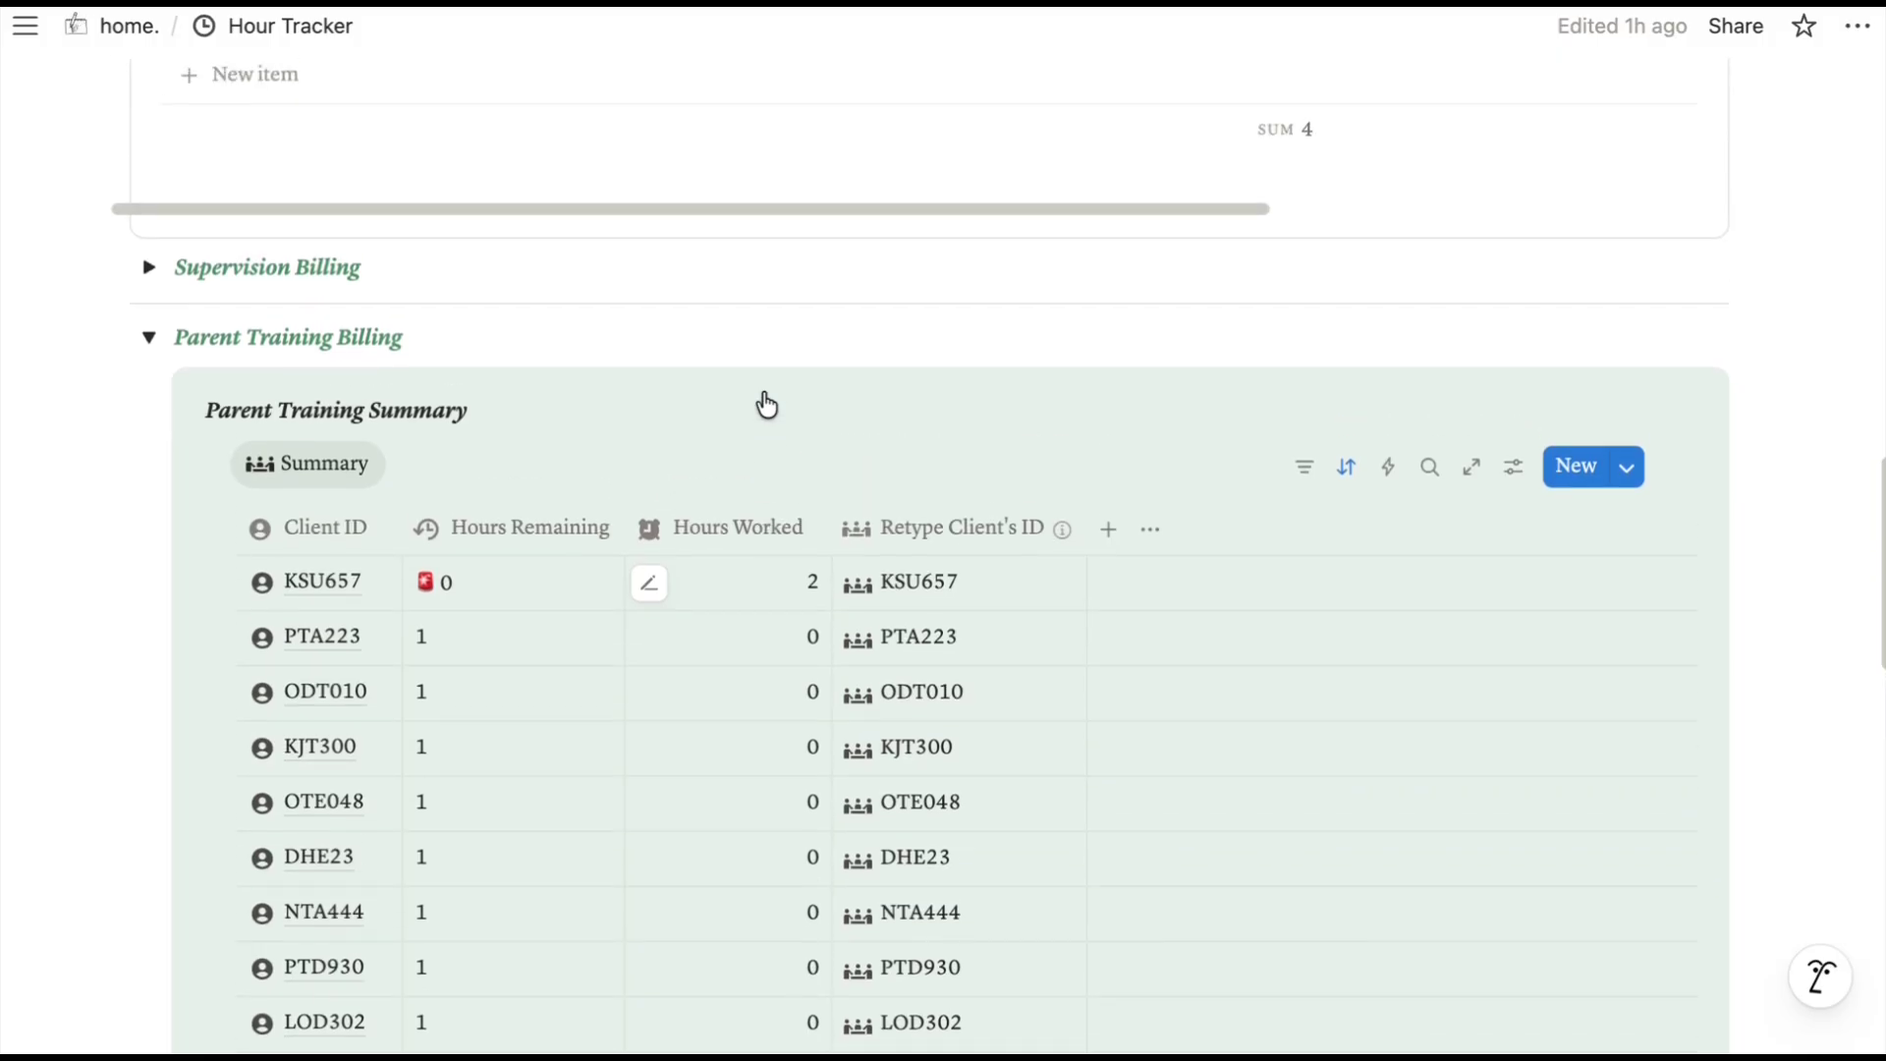
# Collapse the Parent Training Billing and Supervision Billing sections.
pyautogui.click(151, 334)
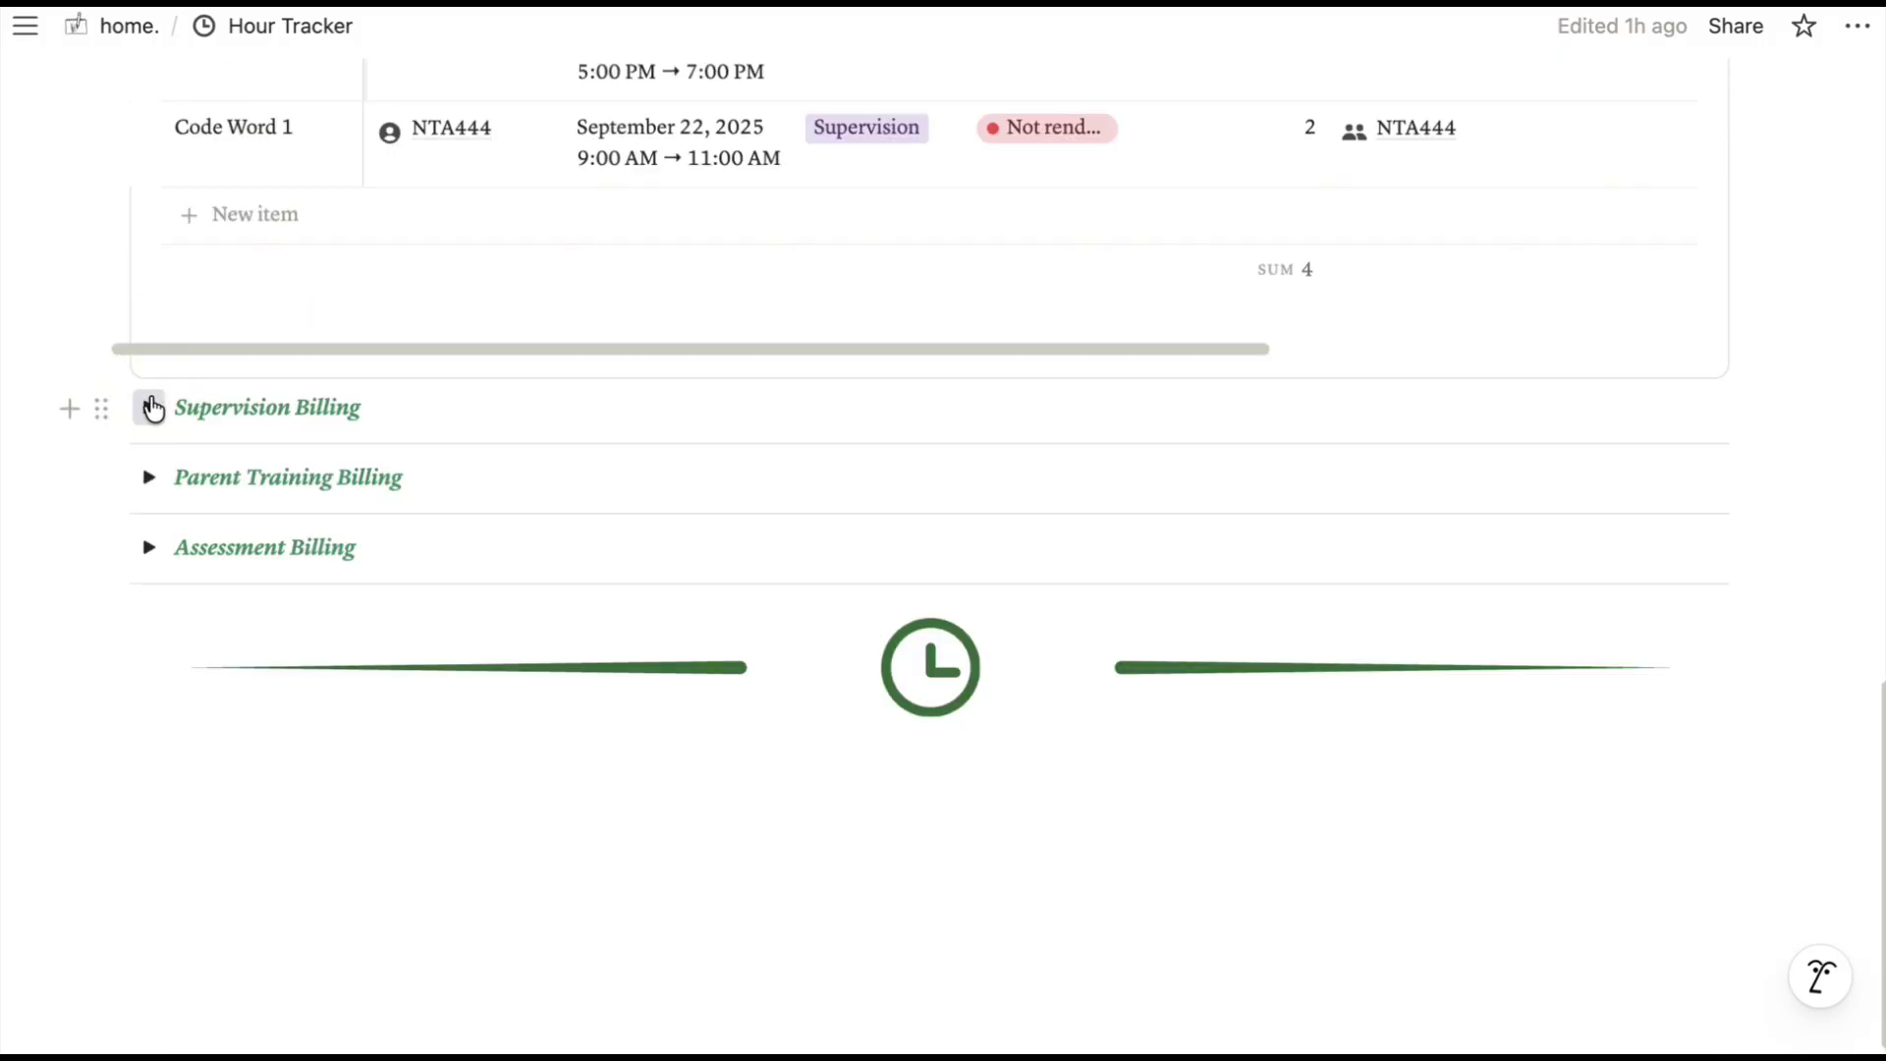
pyautogui.click(148, 407)
pyautogui.scroll(-1, 757, 560)
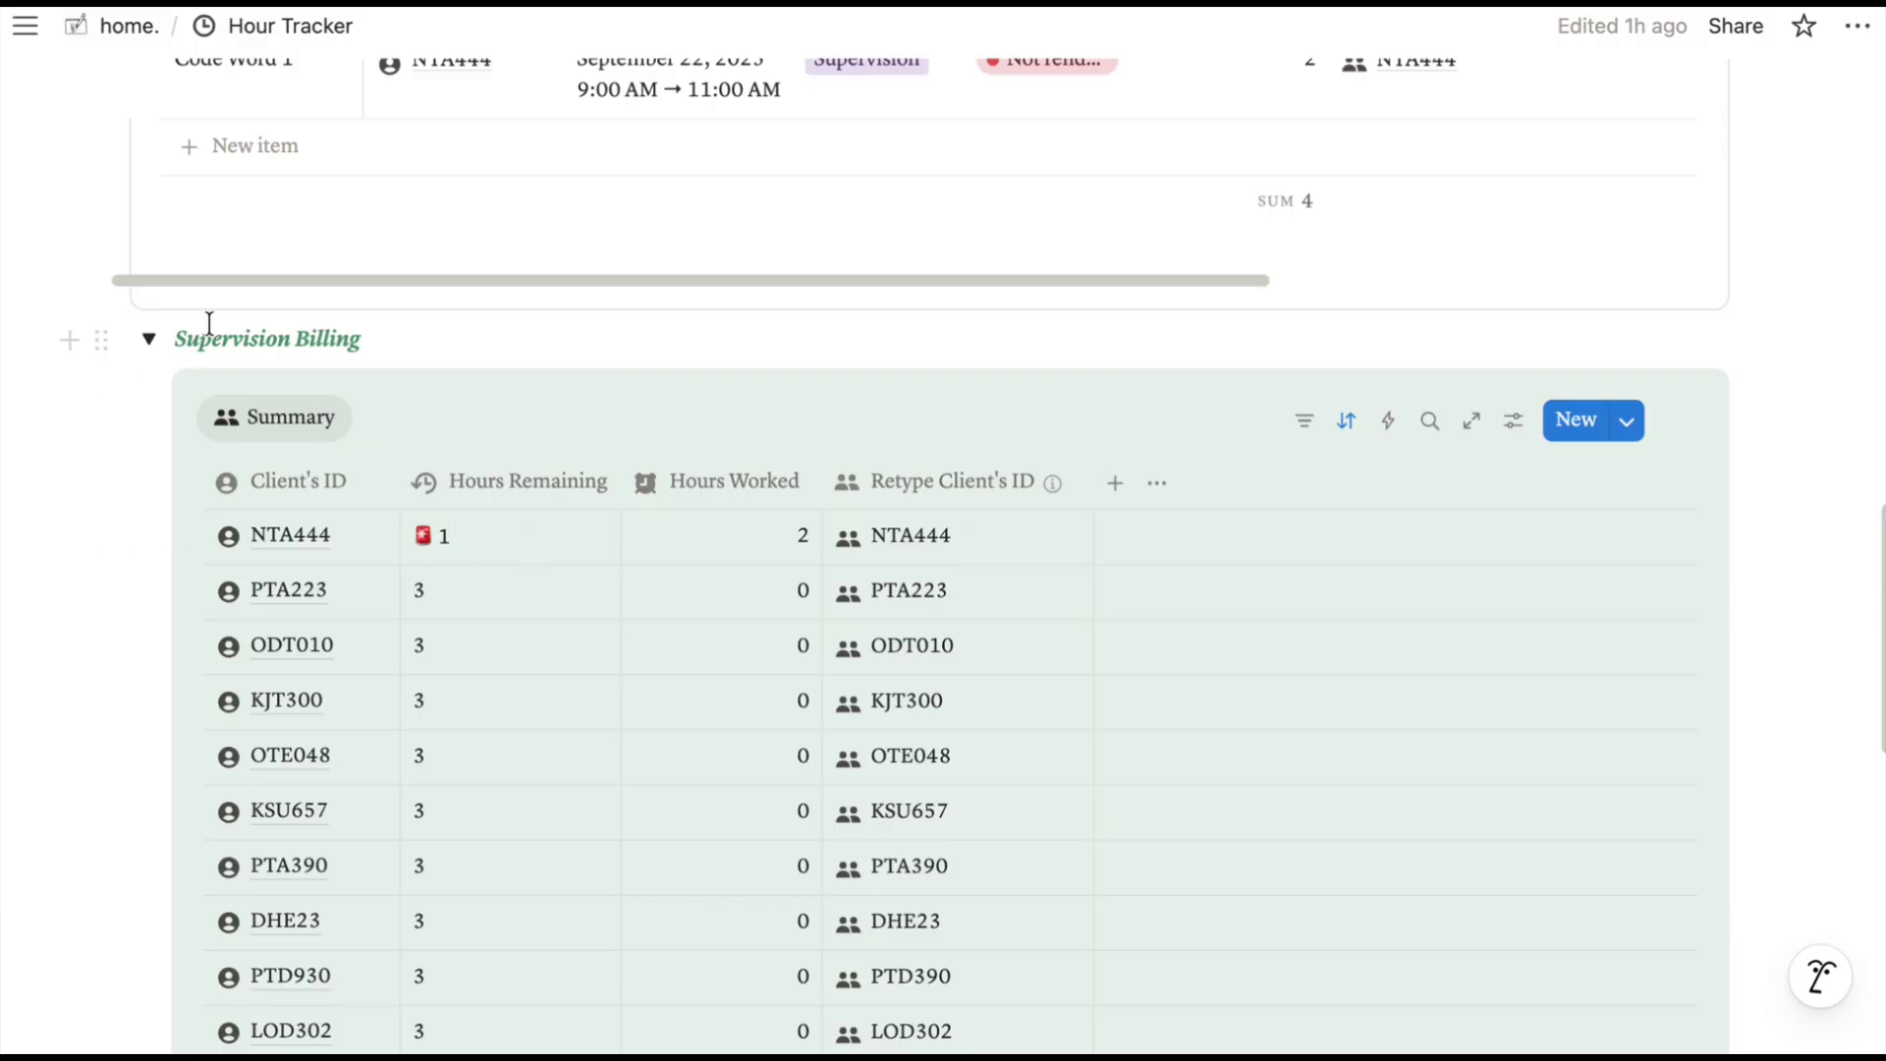
pyautogui.click(146, 344)
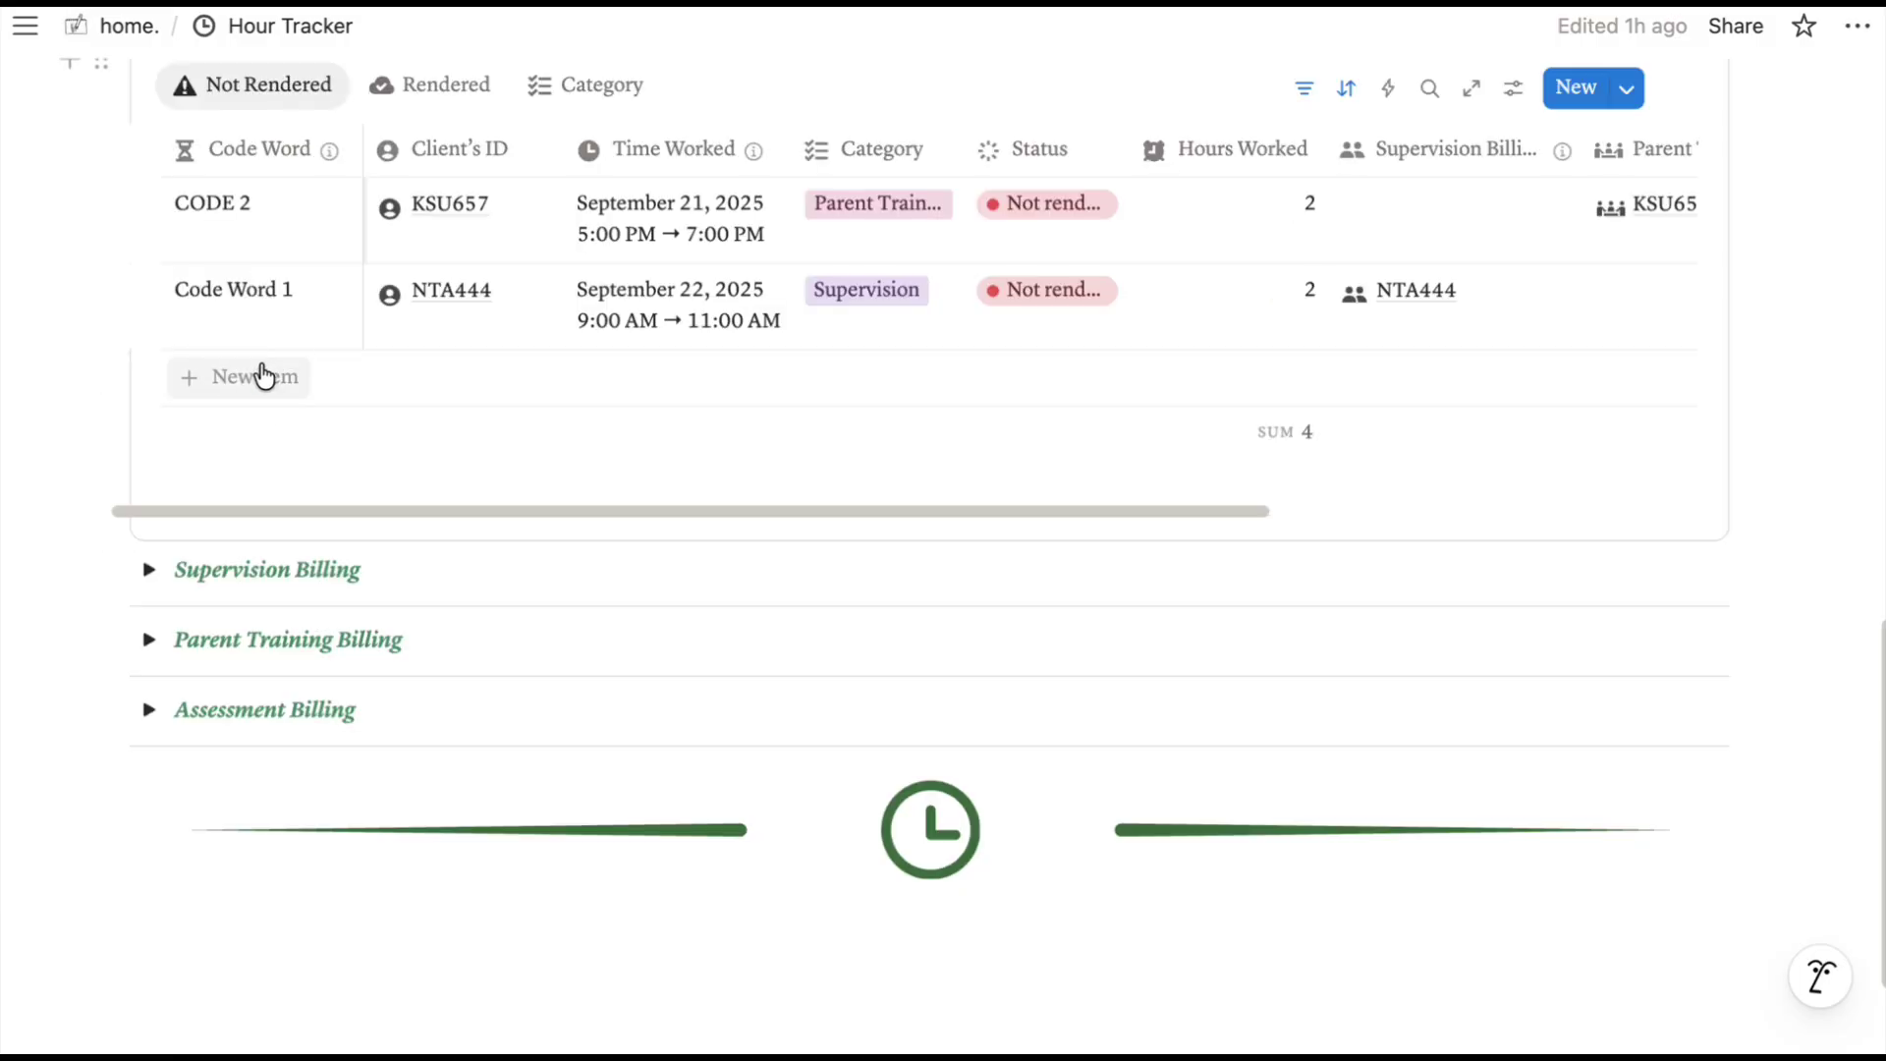
# Add the CODE 3 entry with time worked September 21, 2025, 5:00–7:00 PM.
pyautogui.click(256, 374)
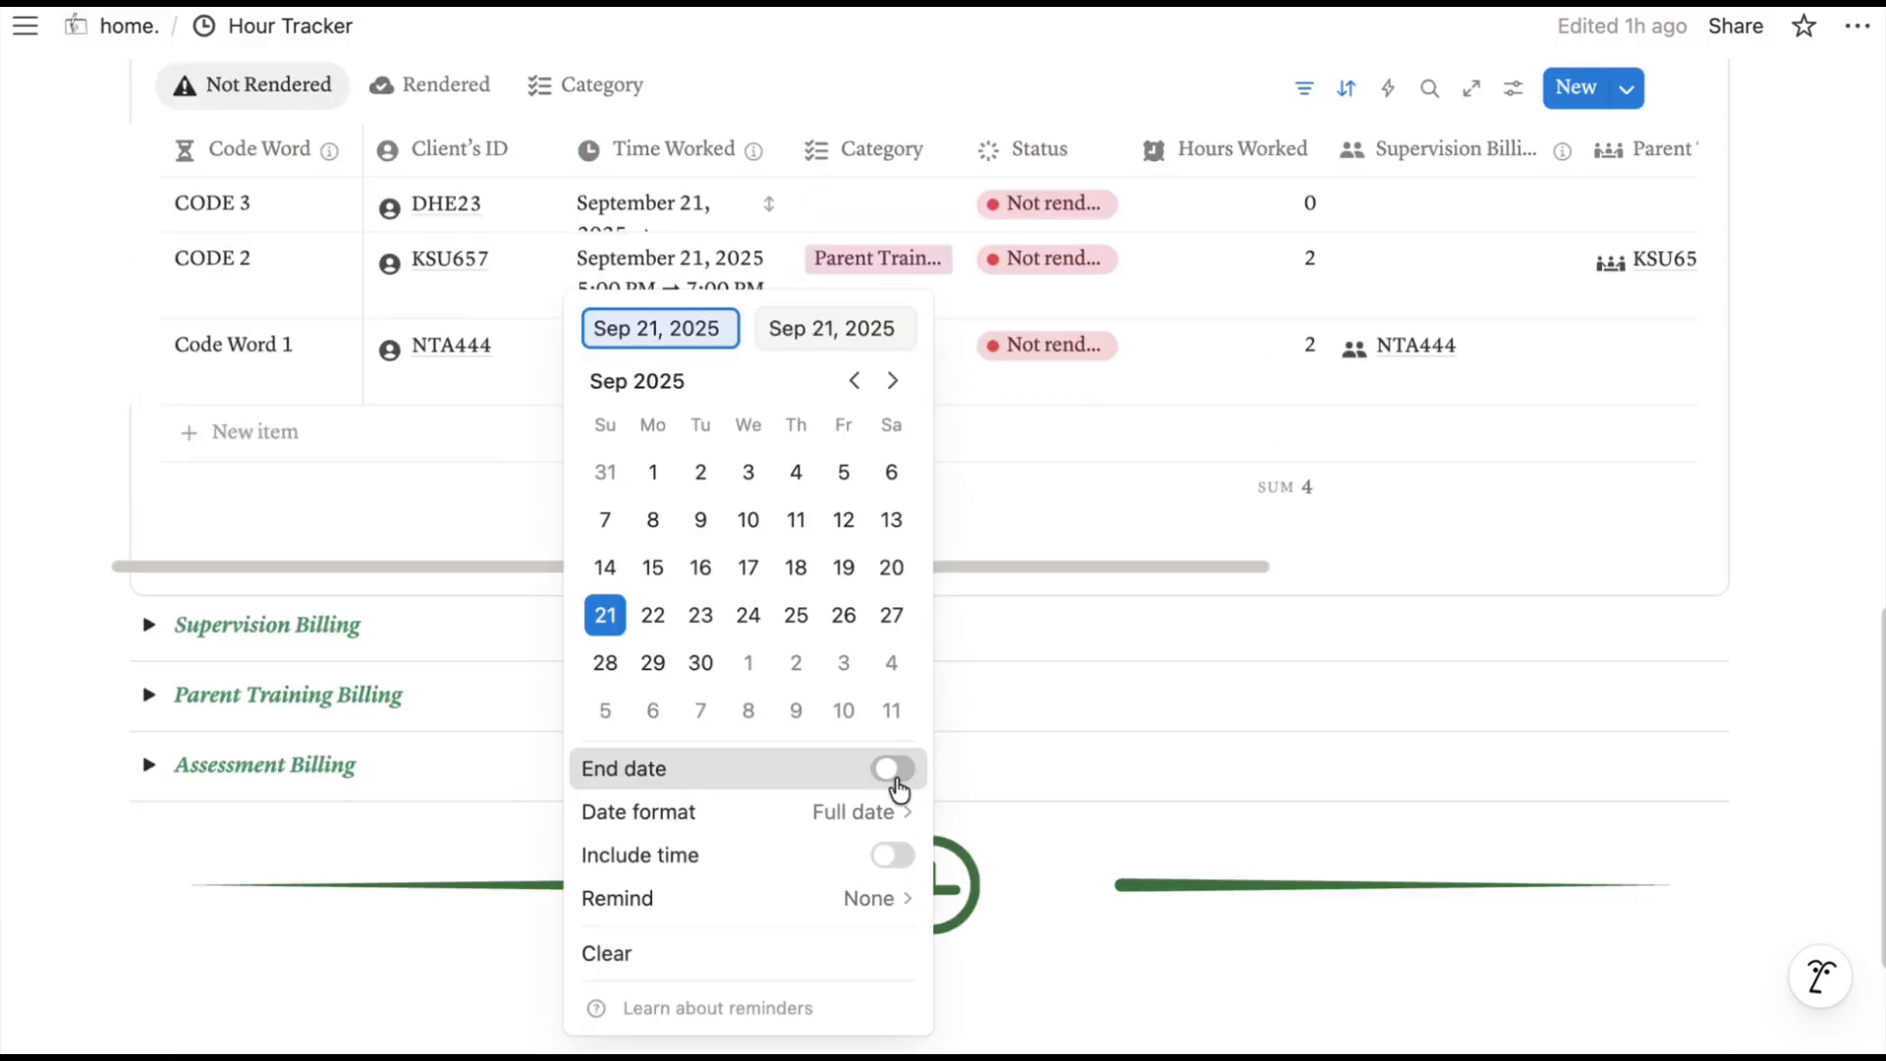
pyautogui.click(893, 768)
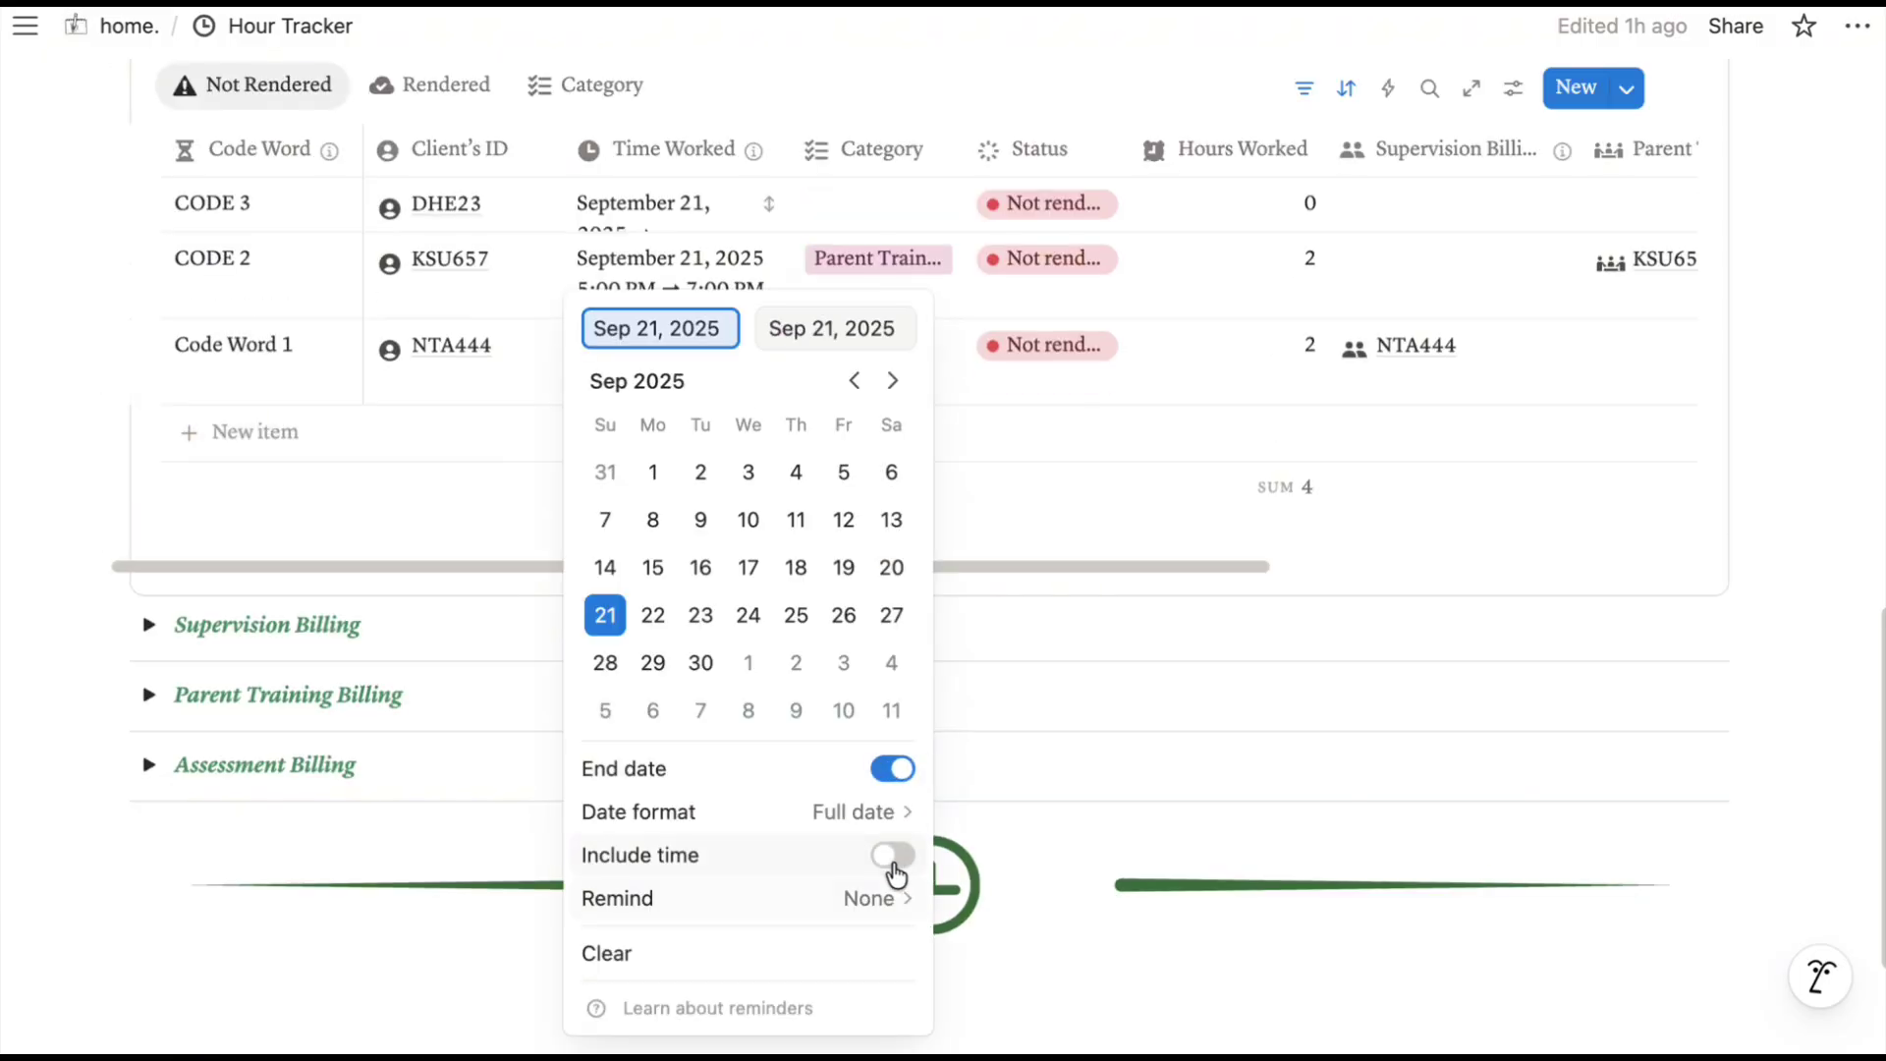
pyautogui.click(893, 857)
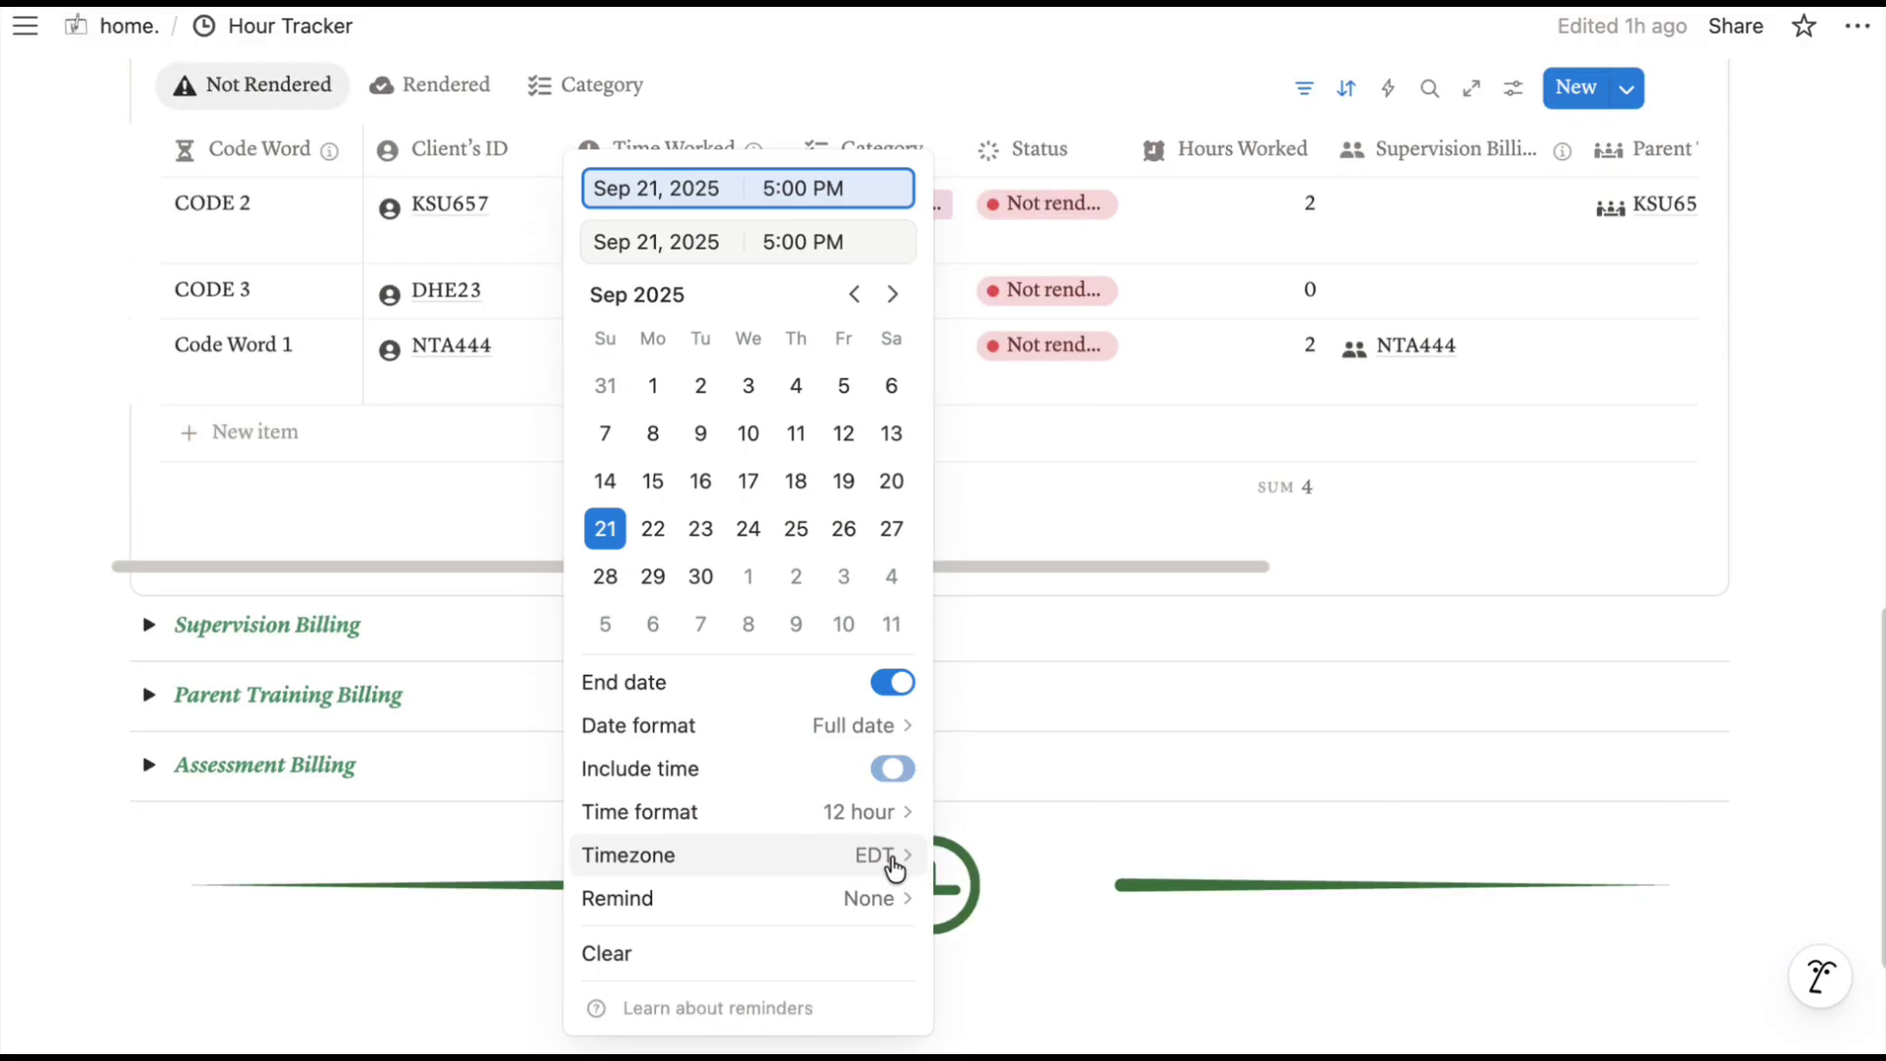
pyautogui.click(768, 245)
pyautogui.press('BackSpace')
pyautogui.write('7')
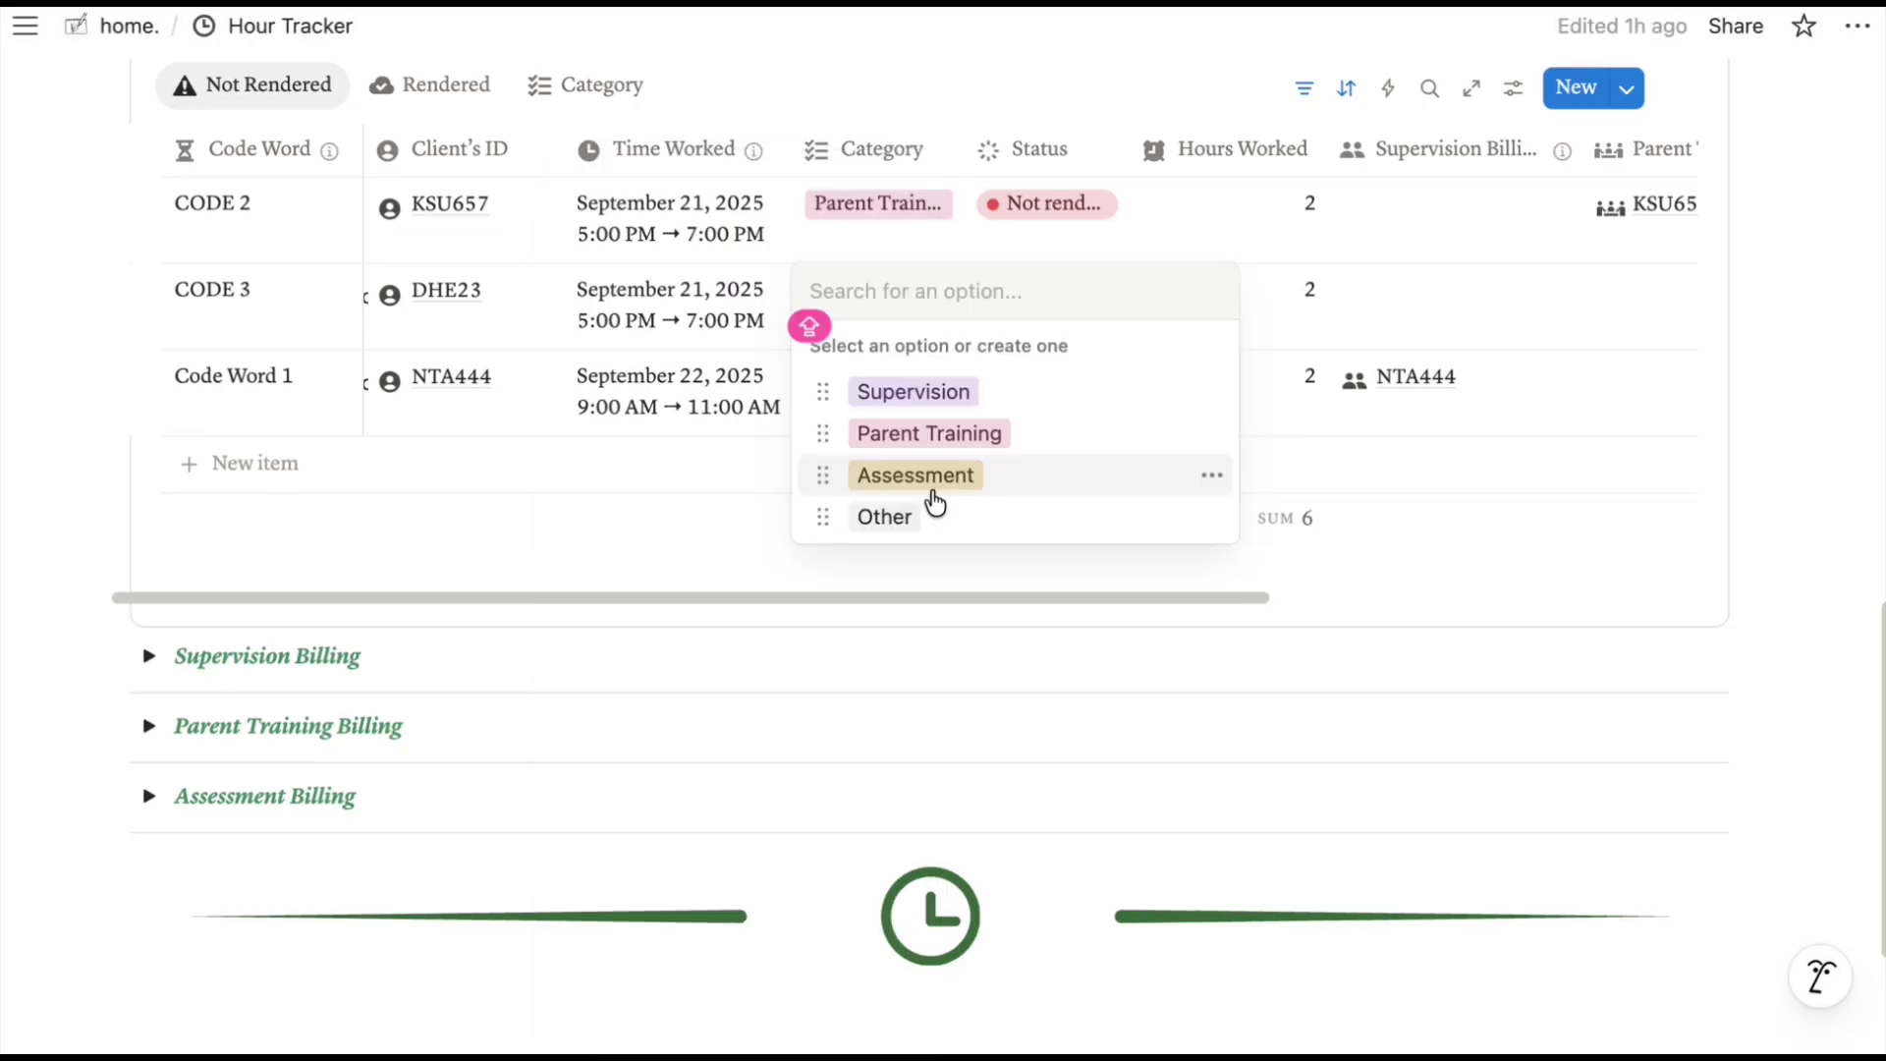
# Set CODE 3's category to Assessment and look over the Assessment Summary link choices and column options.
pyautogui.click(929, 488)
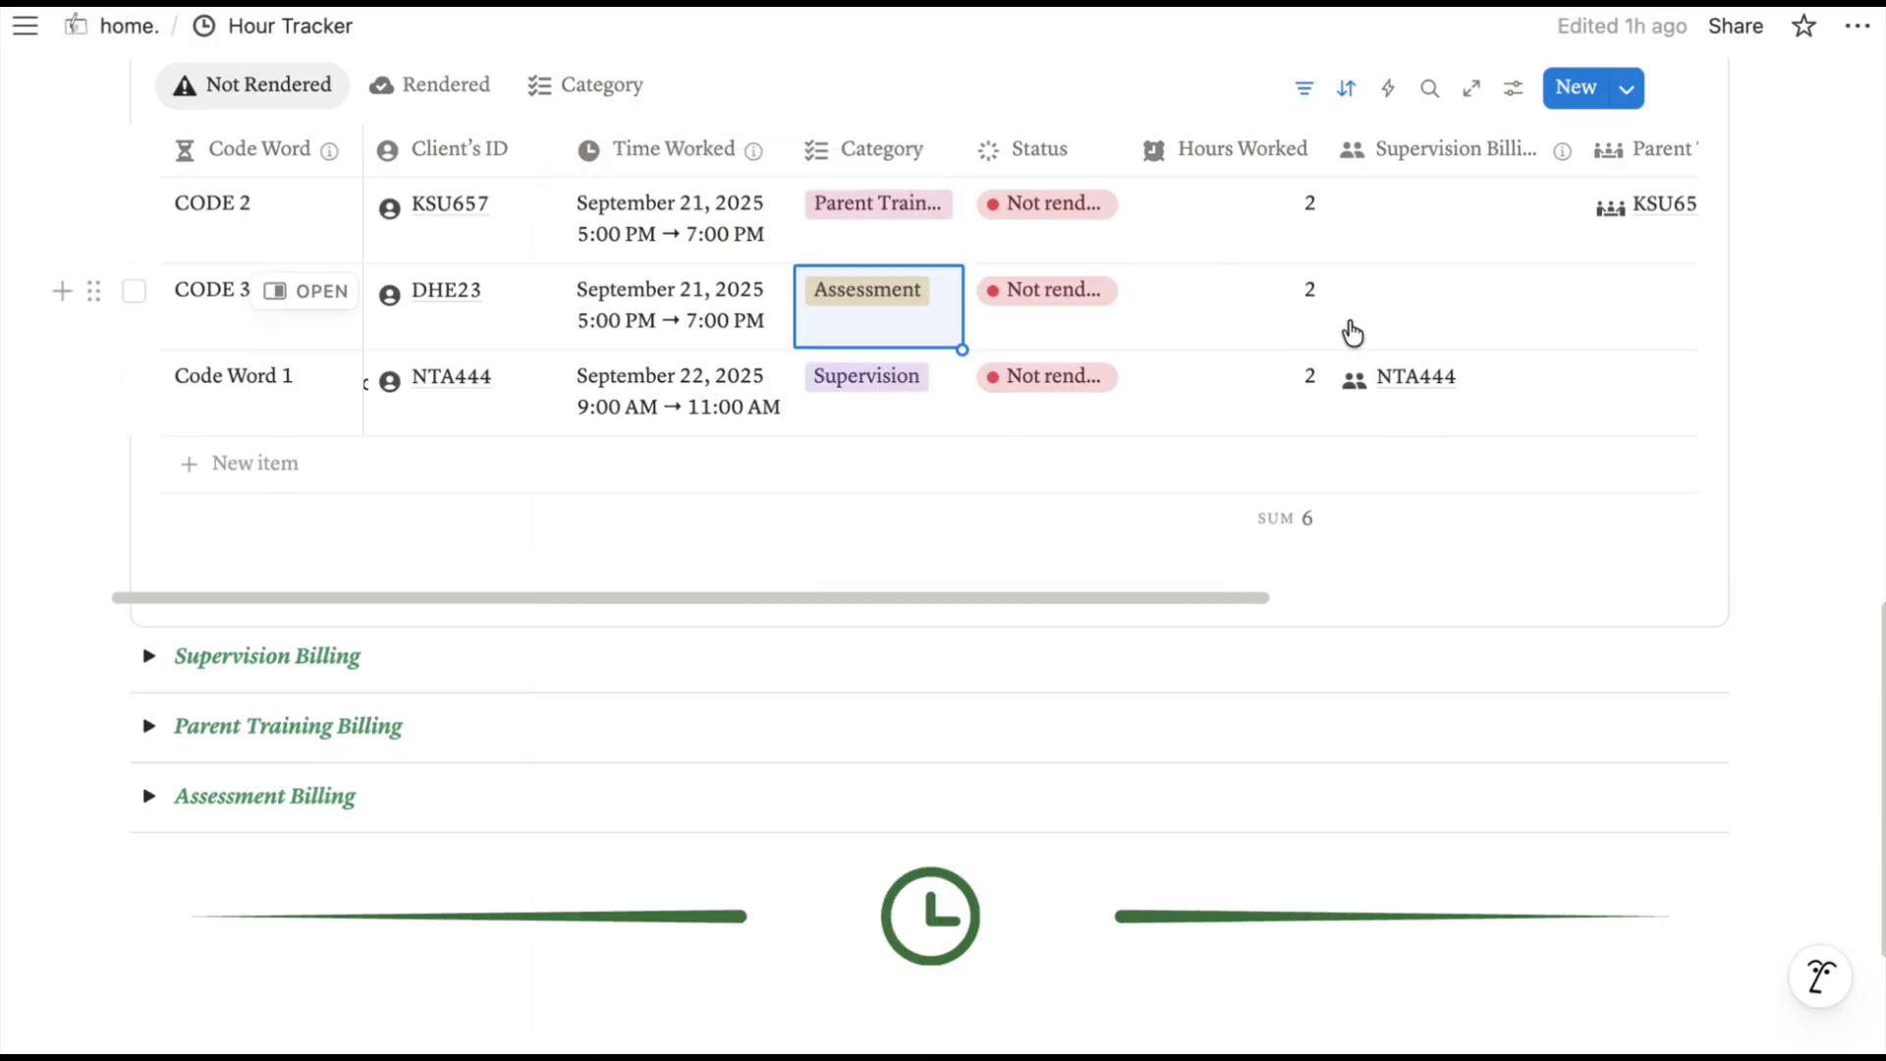
pyautogui.hscroll(5, 1354, 331)
pyautogui.click(1473, 328)
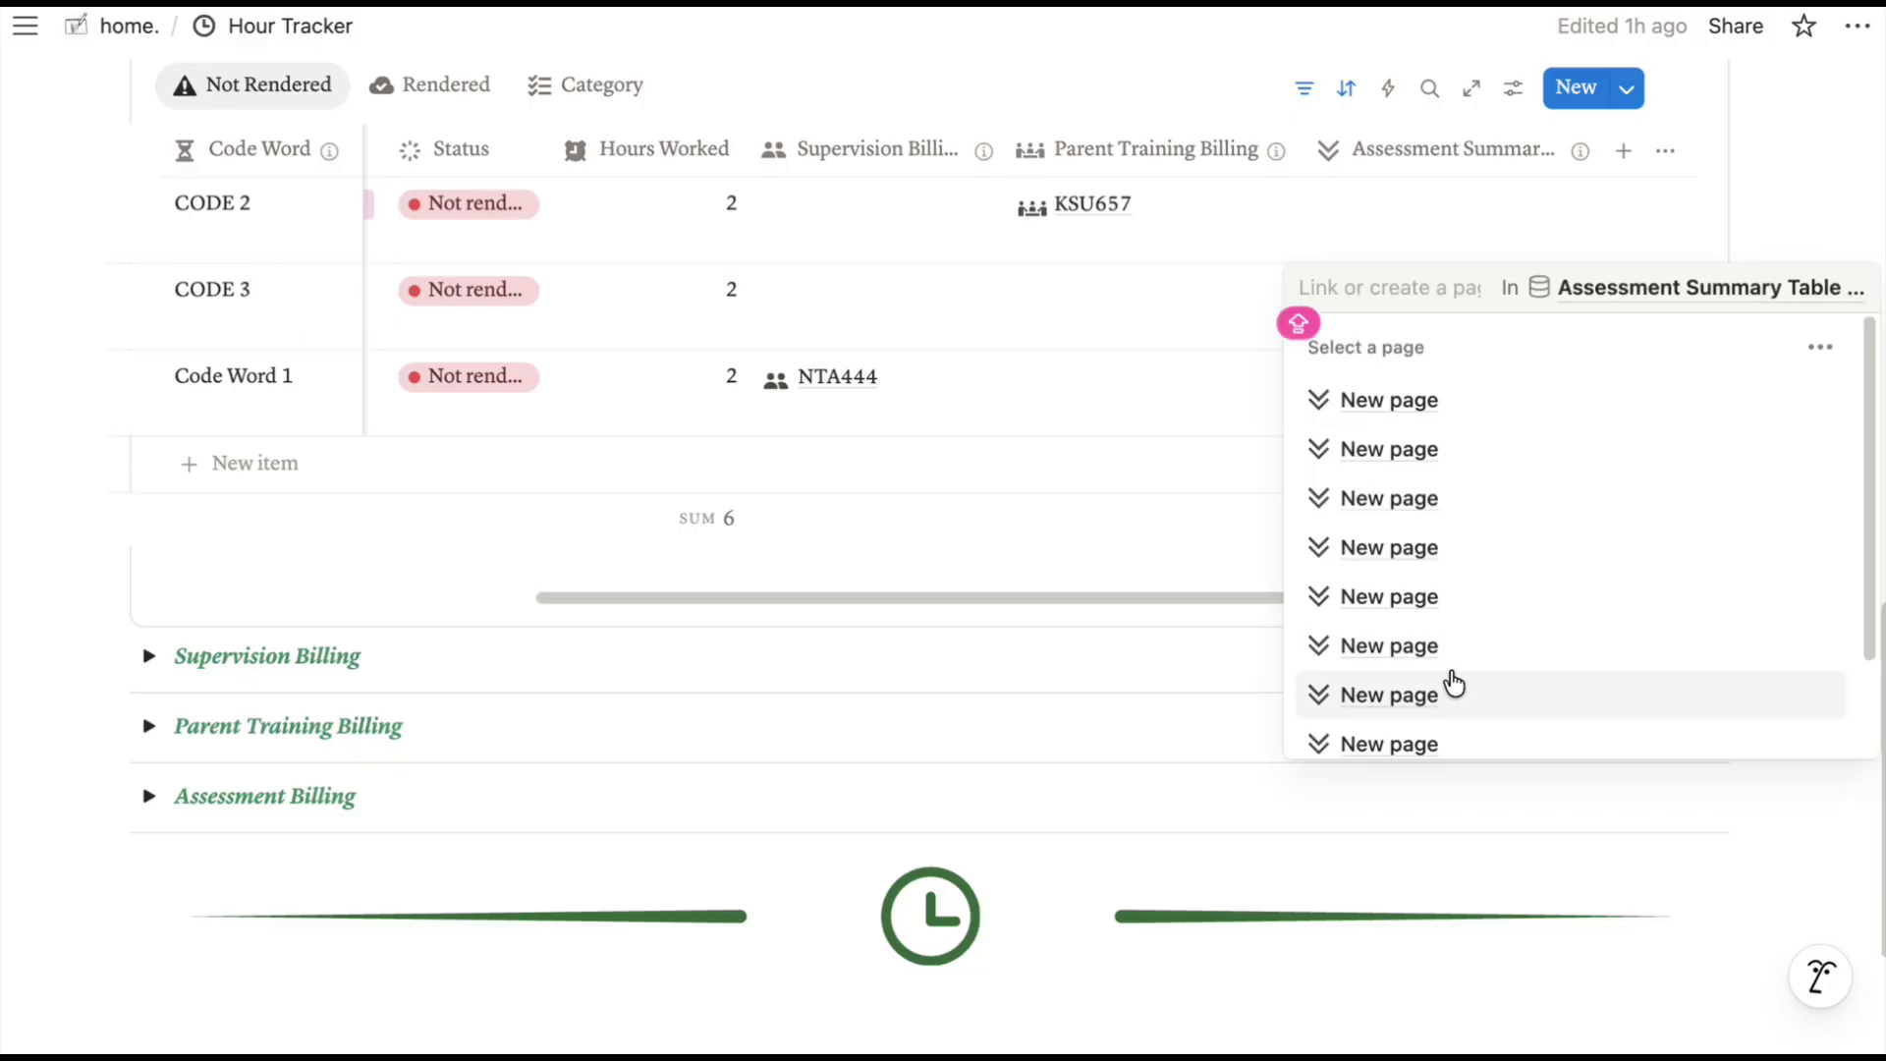
pyautogui.click(1567, 177)
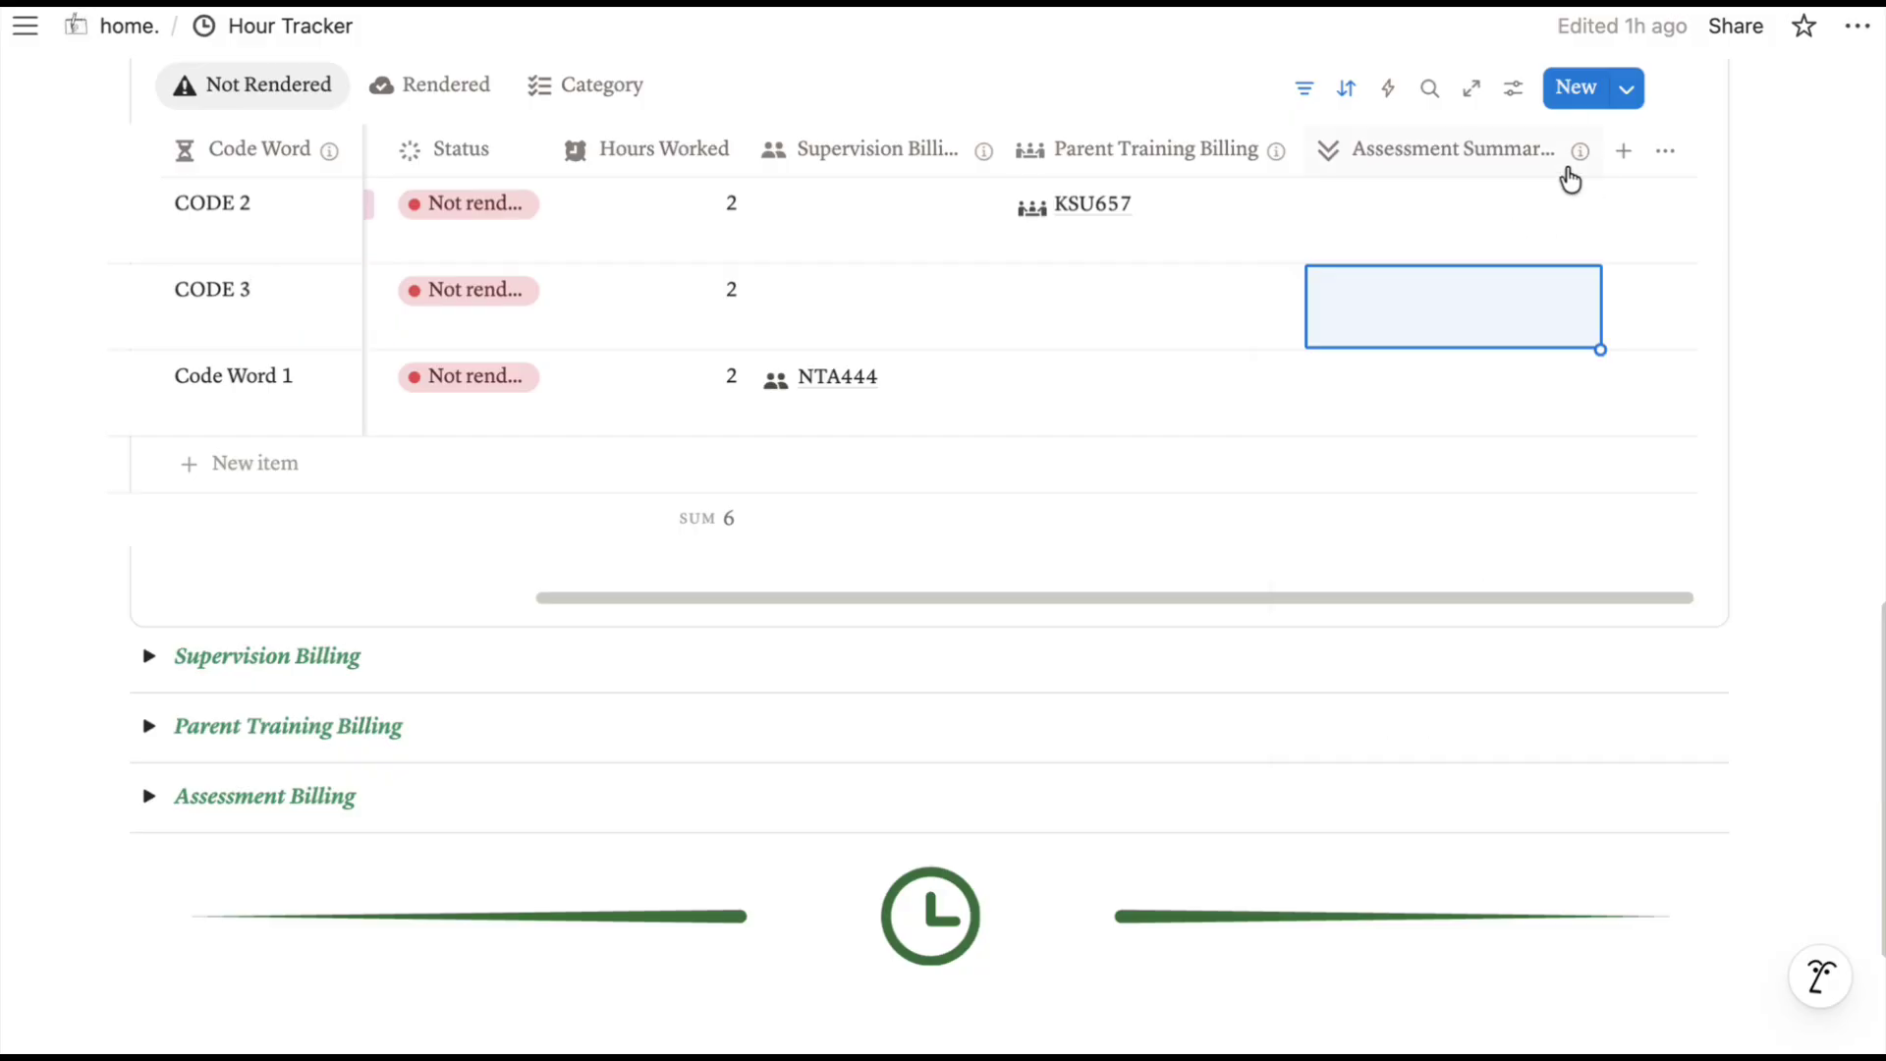
pyautogui.click(1578, 163)
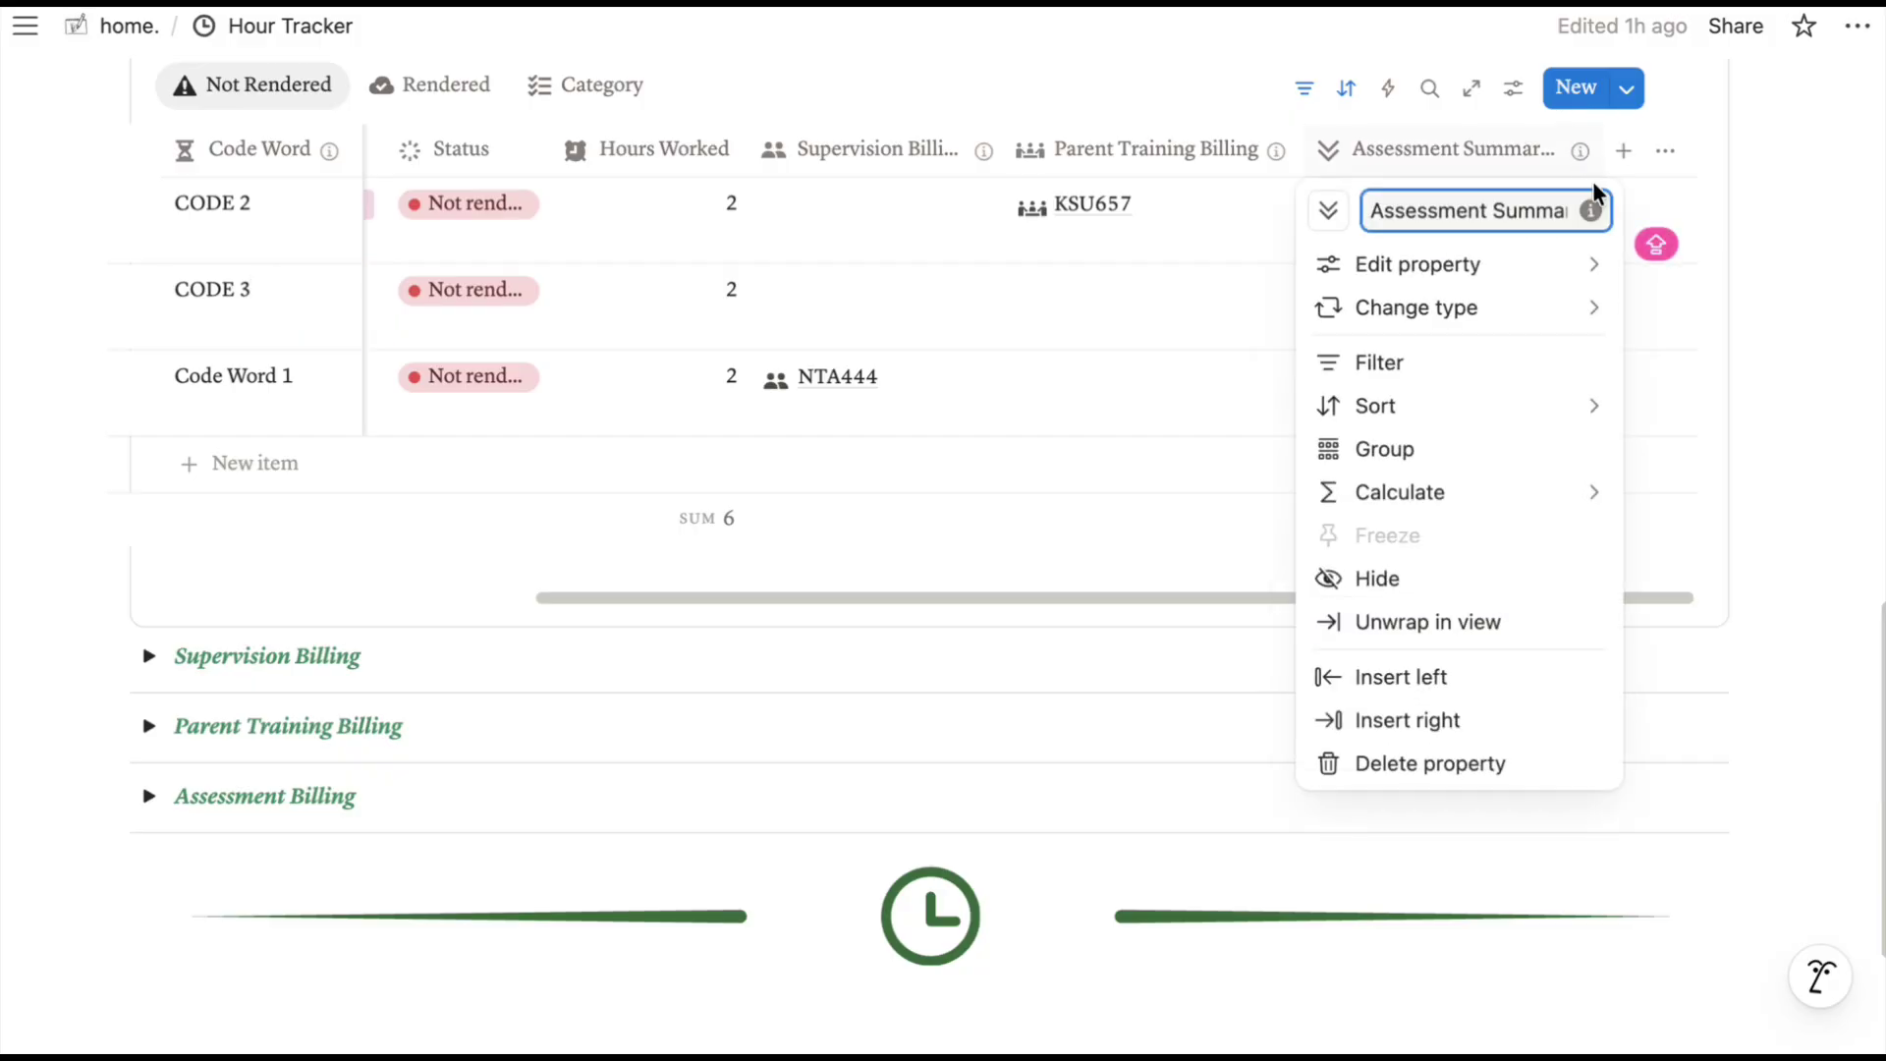
pyautogui.click(1584, 154)
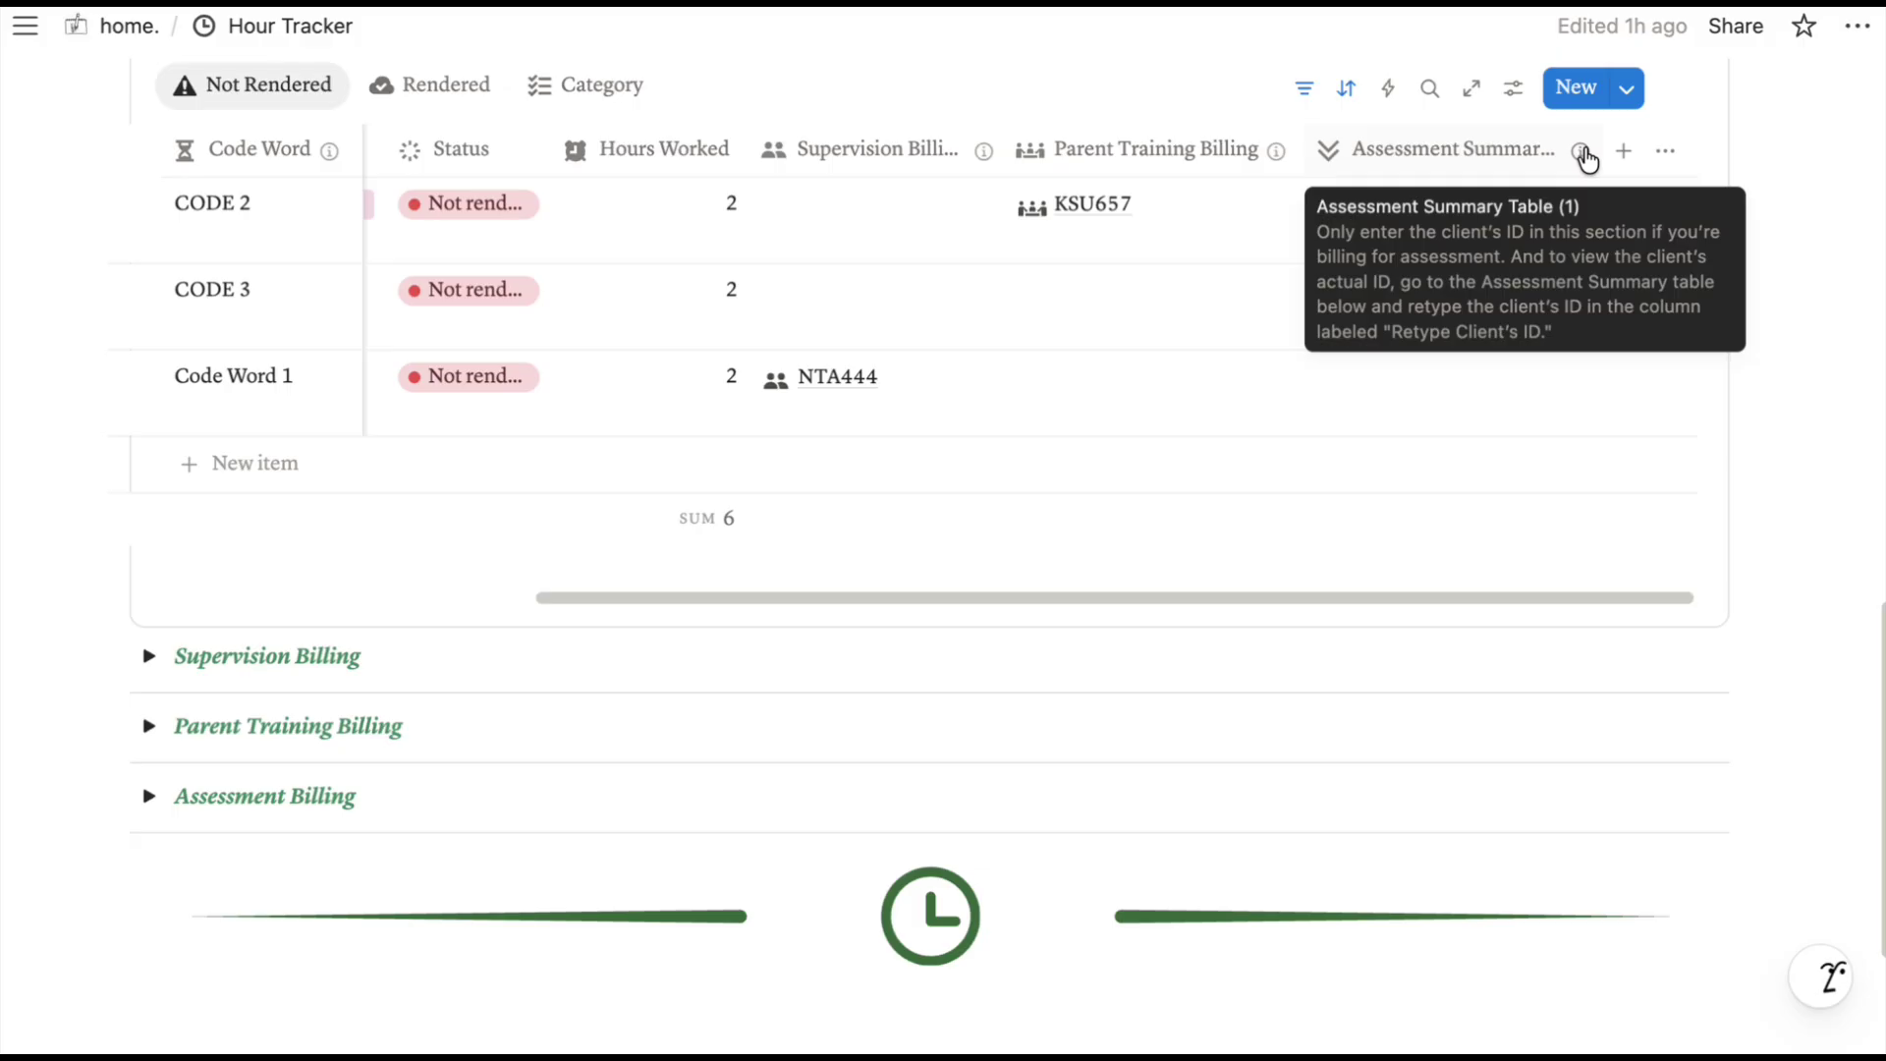
pyautogui.click(148, 797)
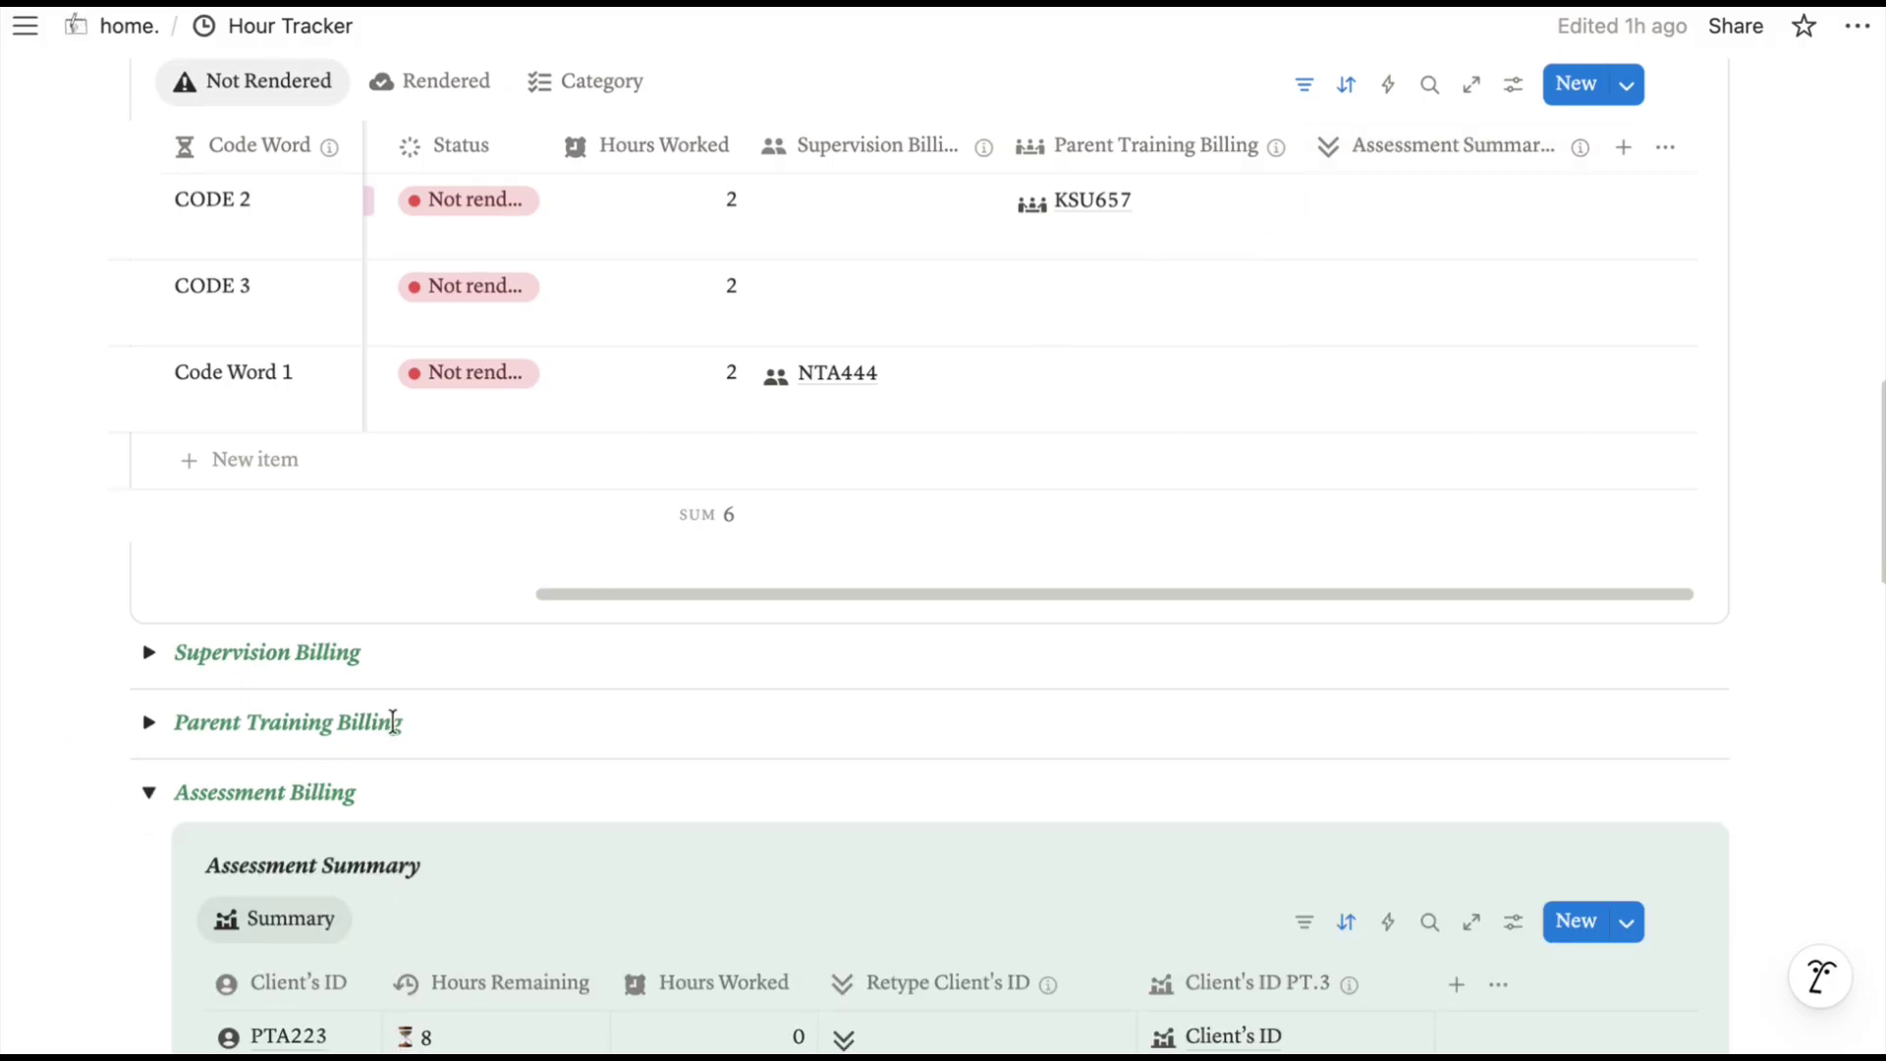
pyautogui.scroll(-3, 391, 724)
pyautogui.scroll(-4, 883, 594)
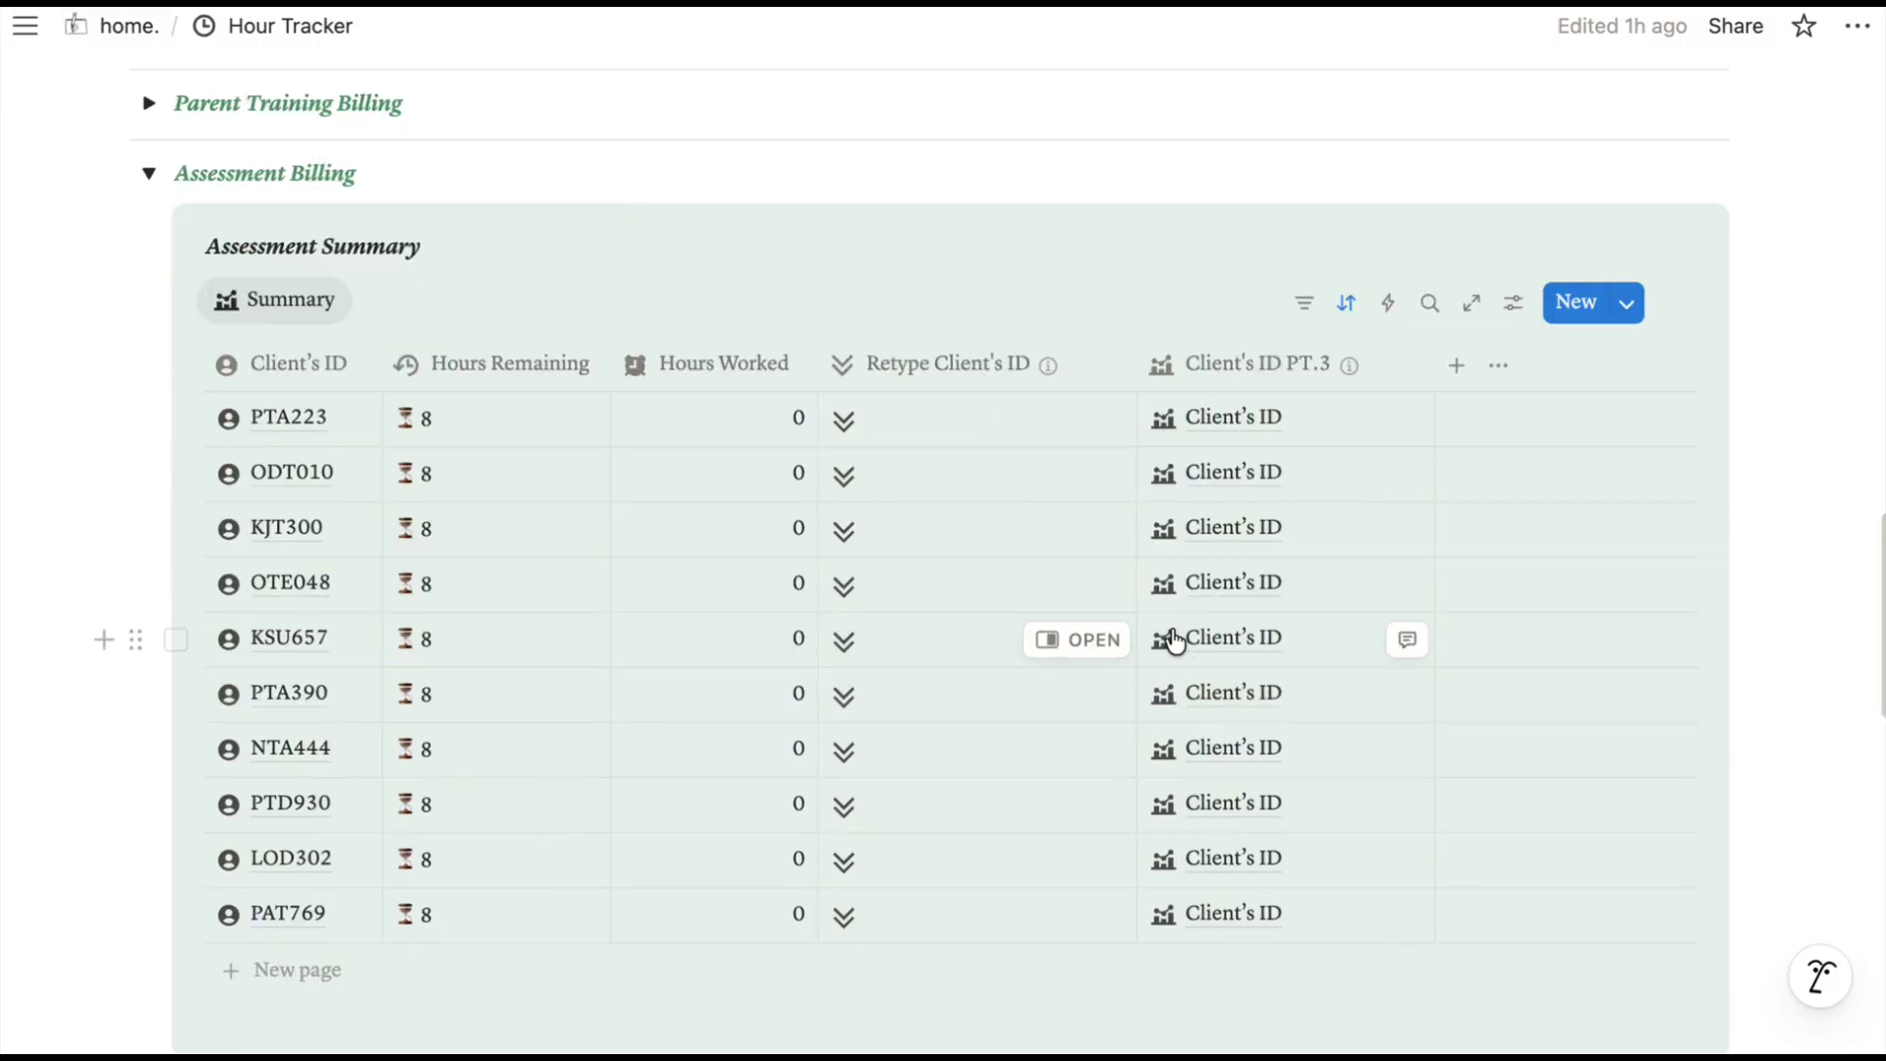
pyautogui.moveTo(892, 377)
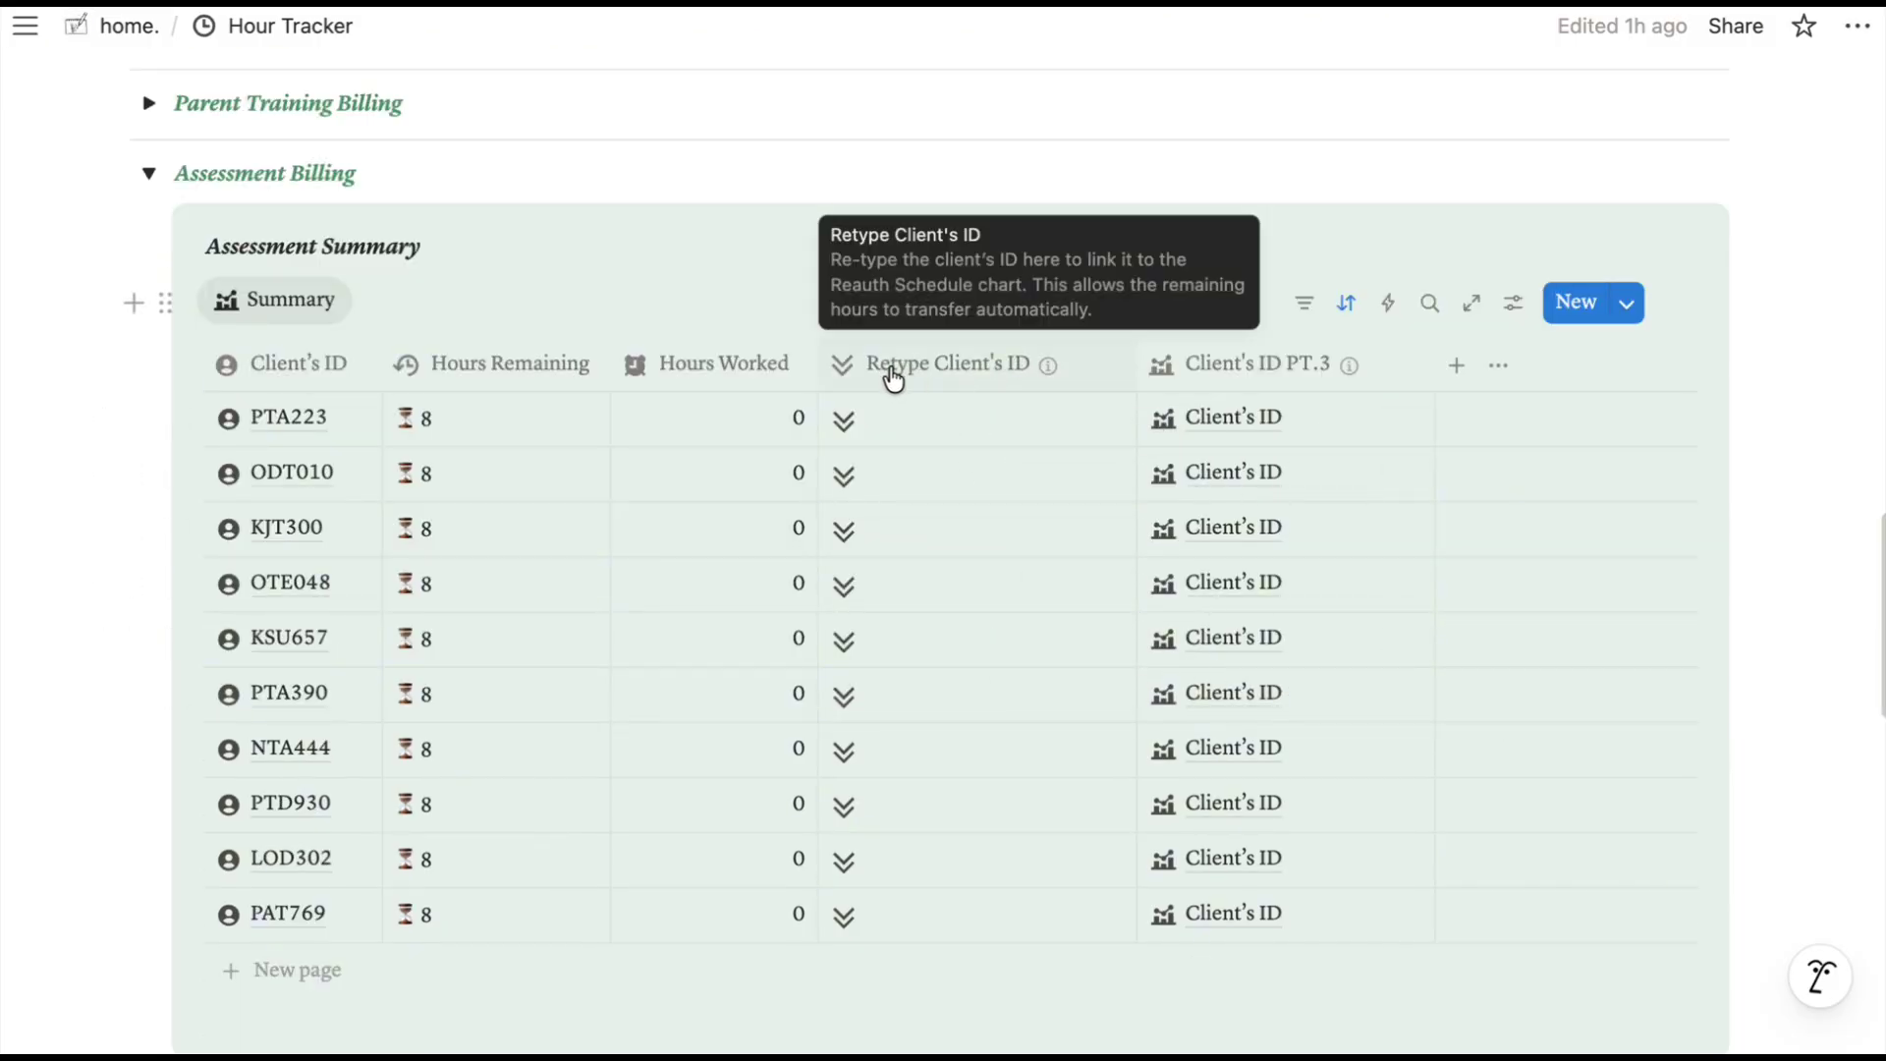
pyautogui.click(883, 421)
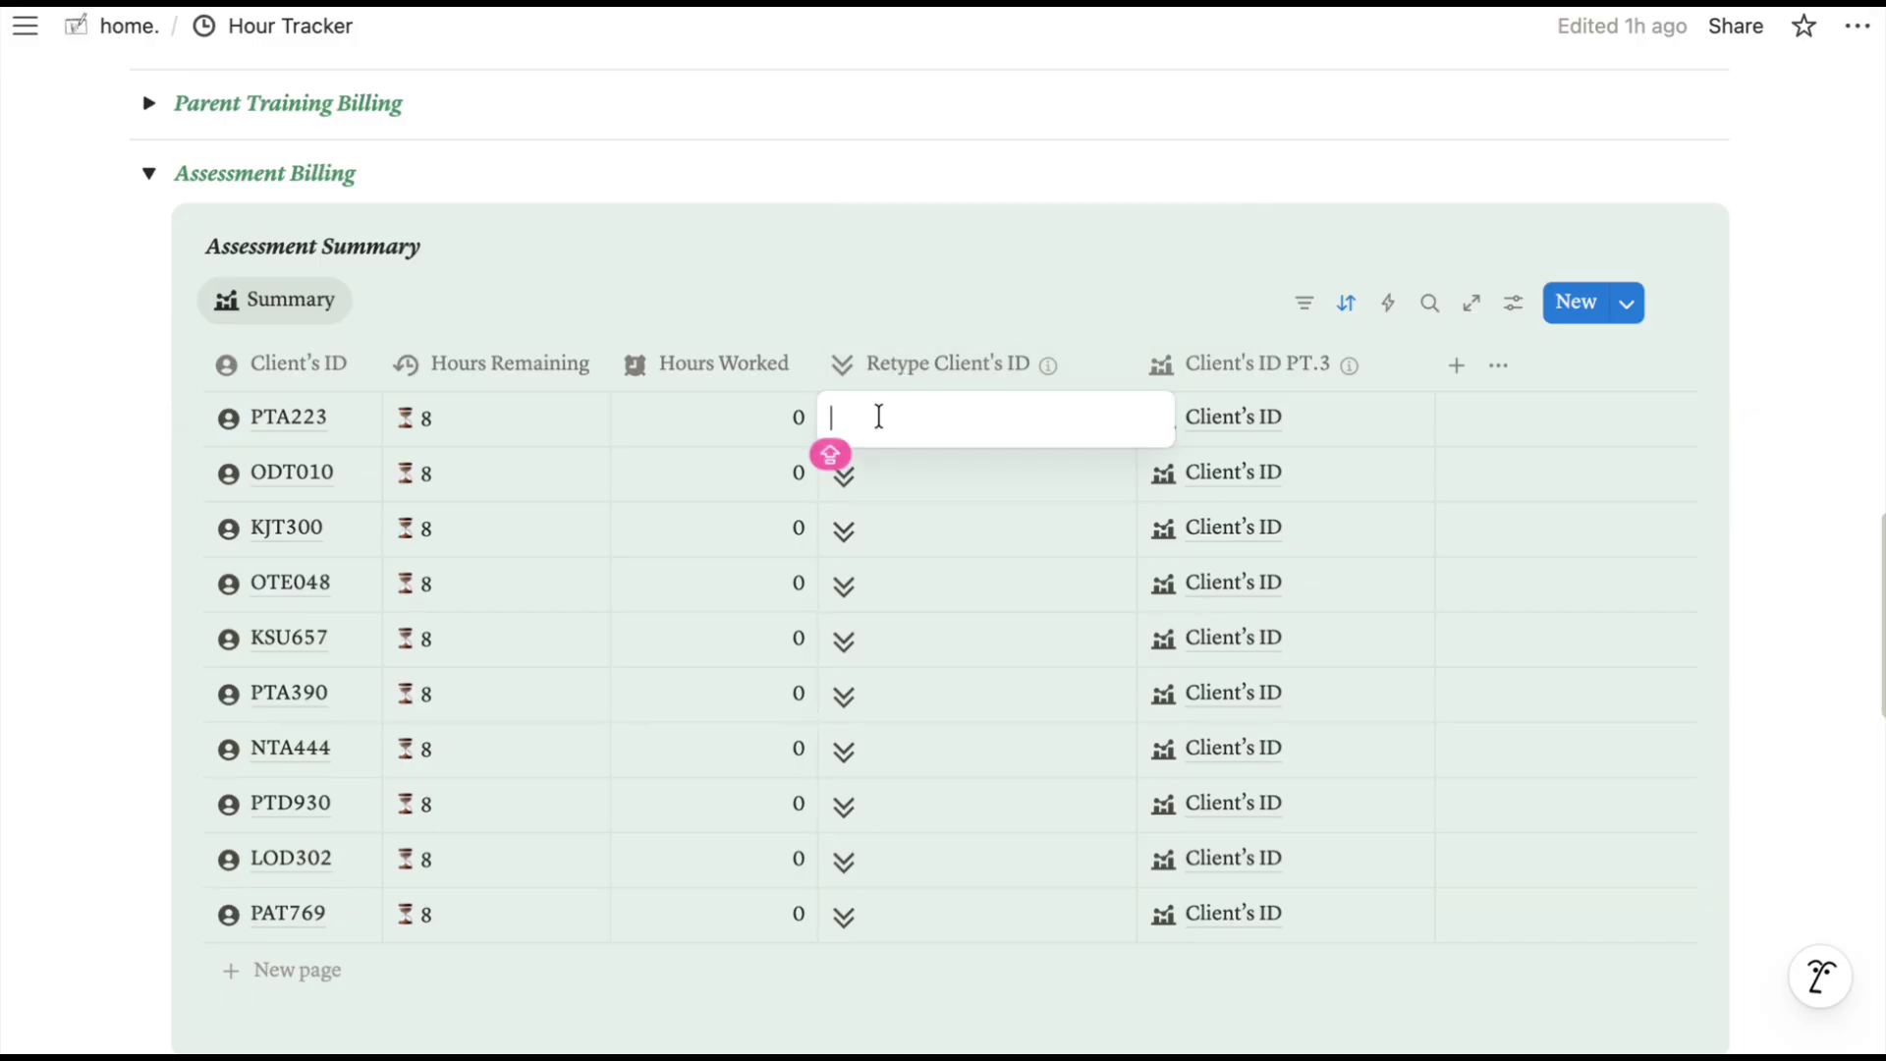
pyautogui.write('PTA223')
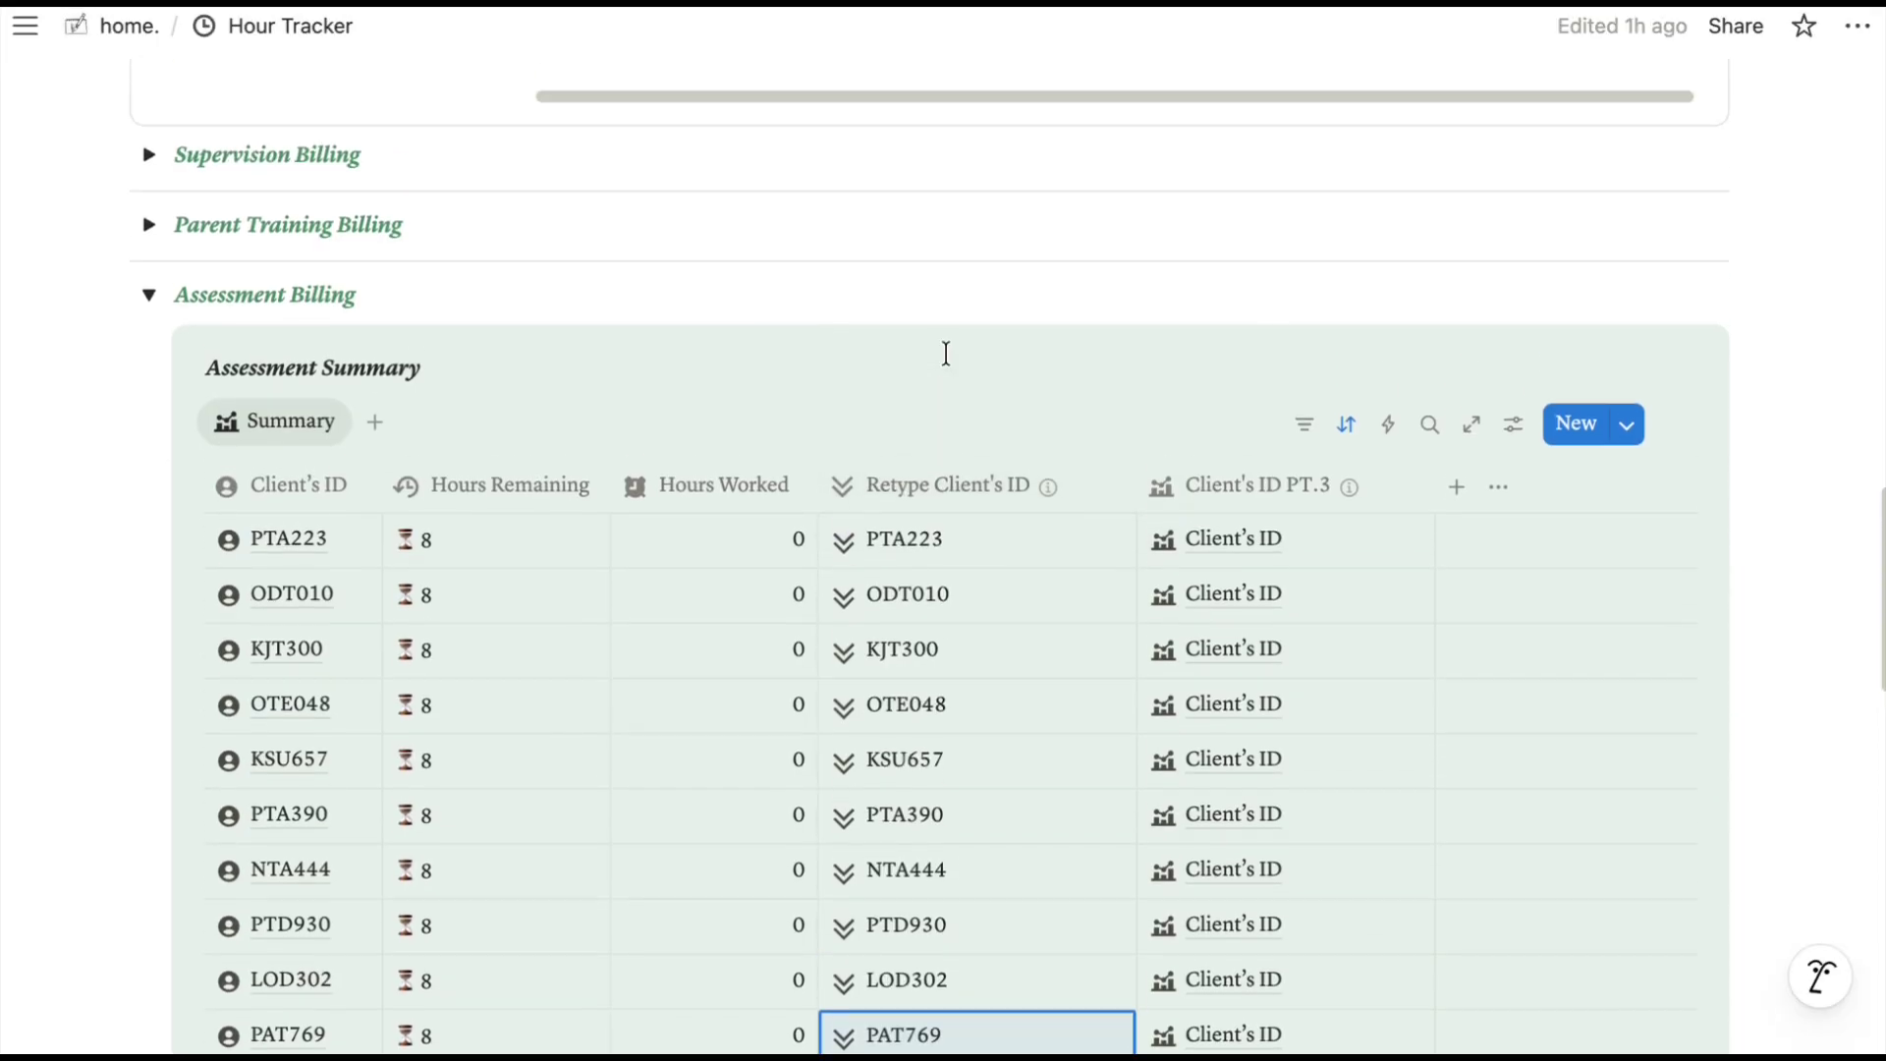
# Add a new blank row to the Assessment Summary.
pyautogui.scroll(15, 944, 350)
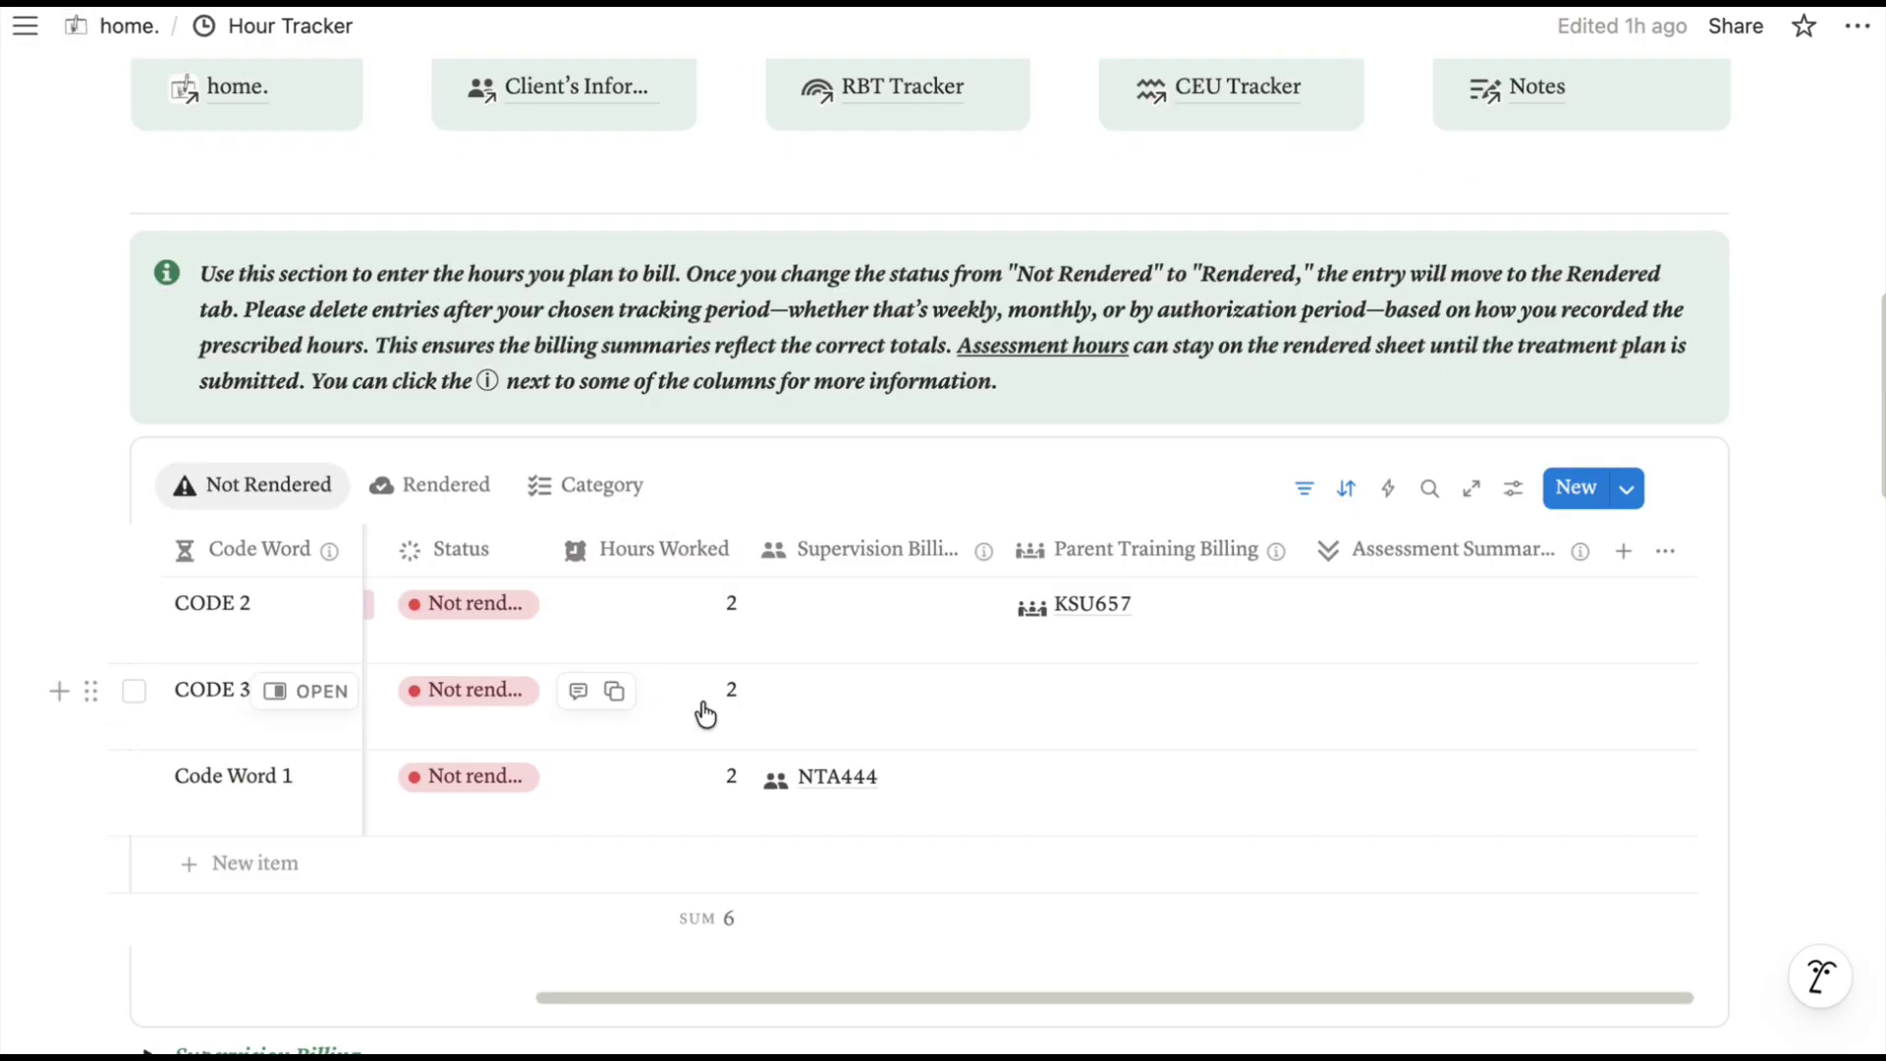
pyautogui.hscroll(-6, 703, 716)
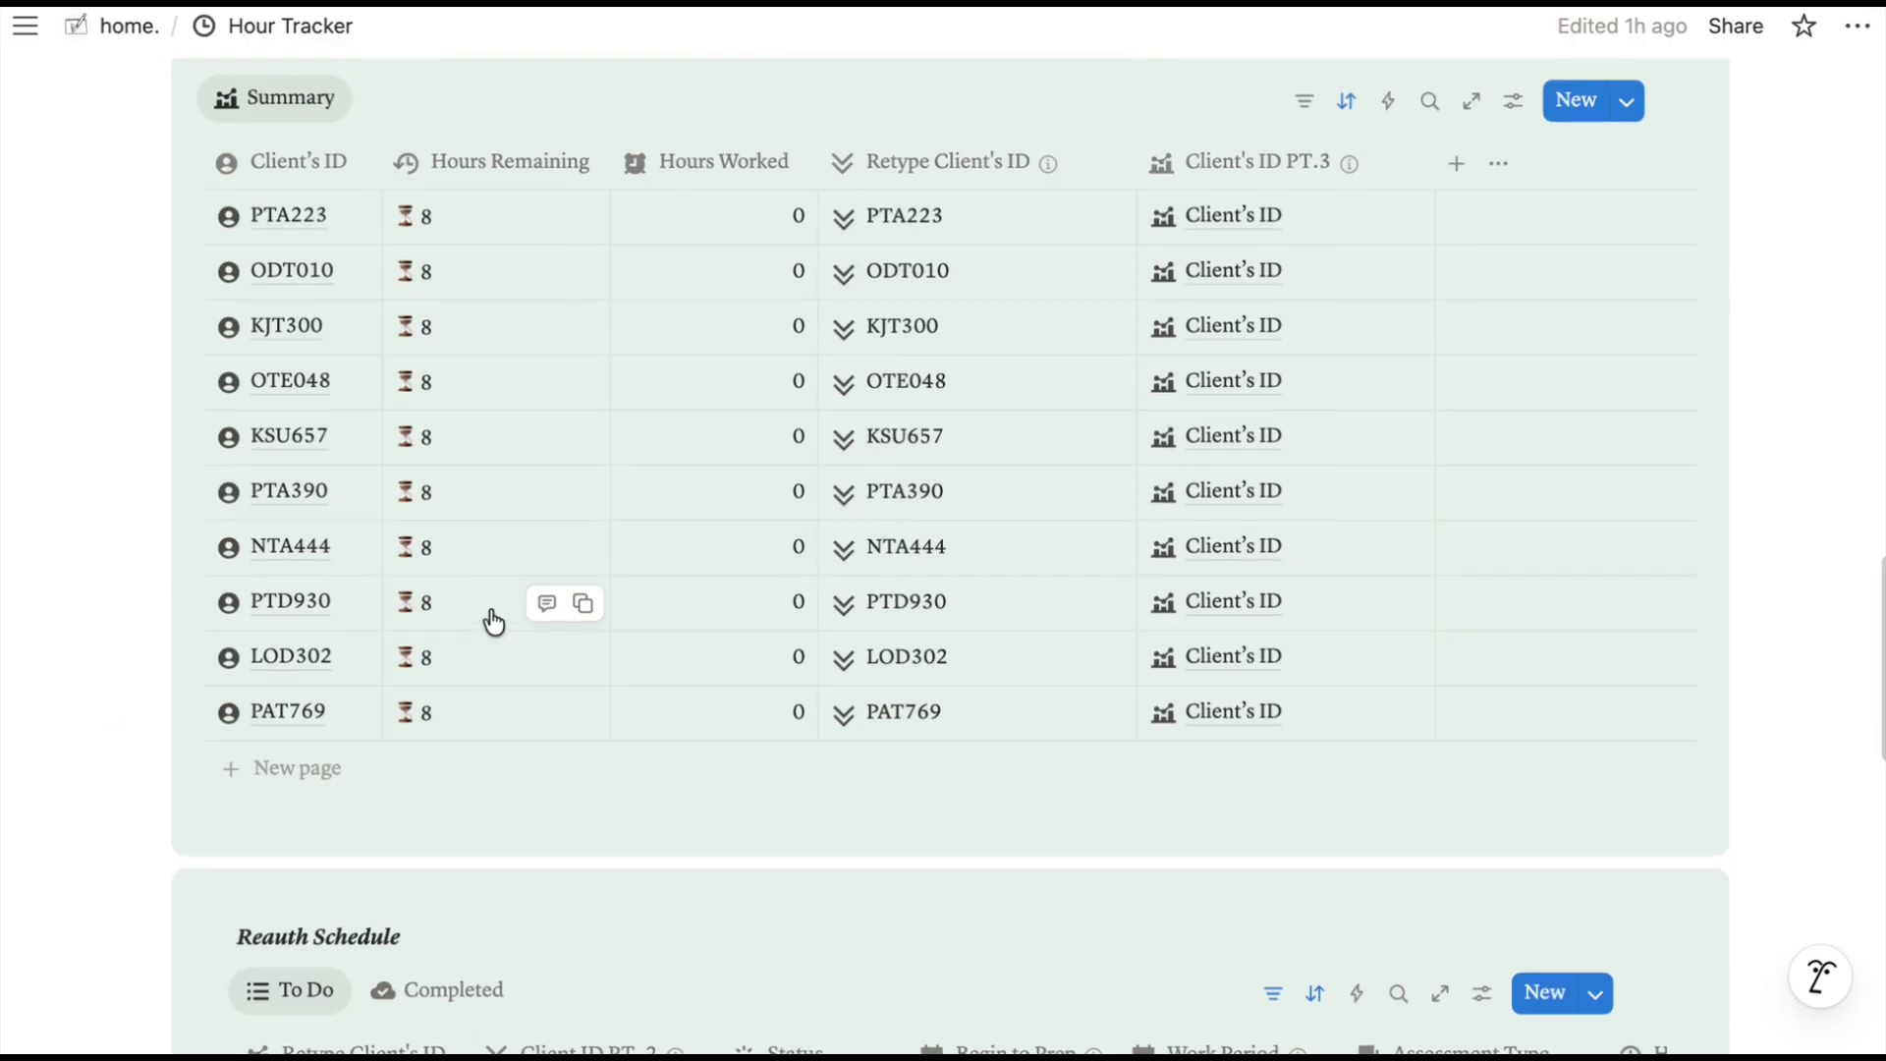
pyautogui.scroll(4, 494, 620)
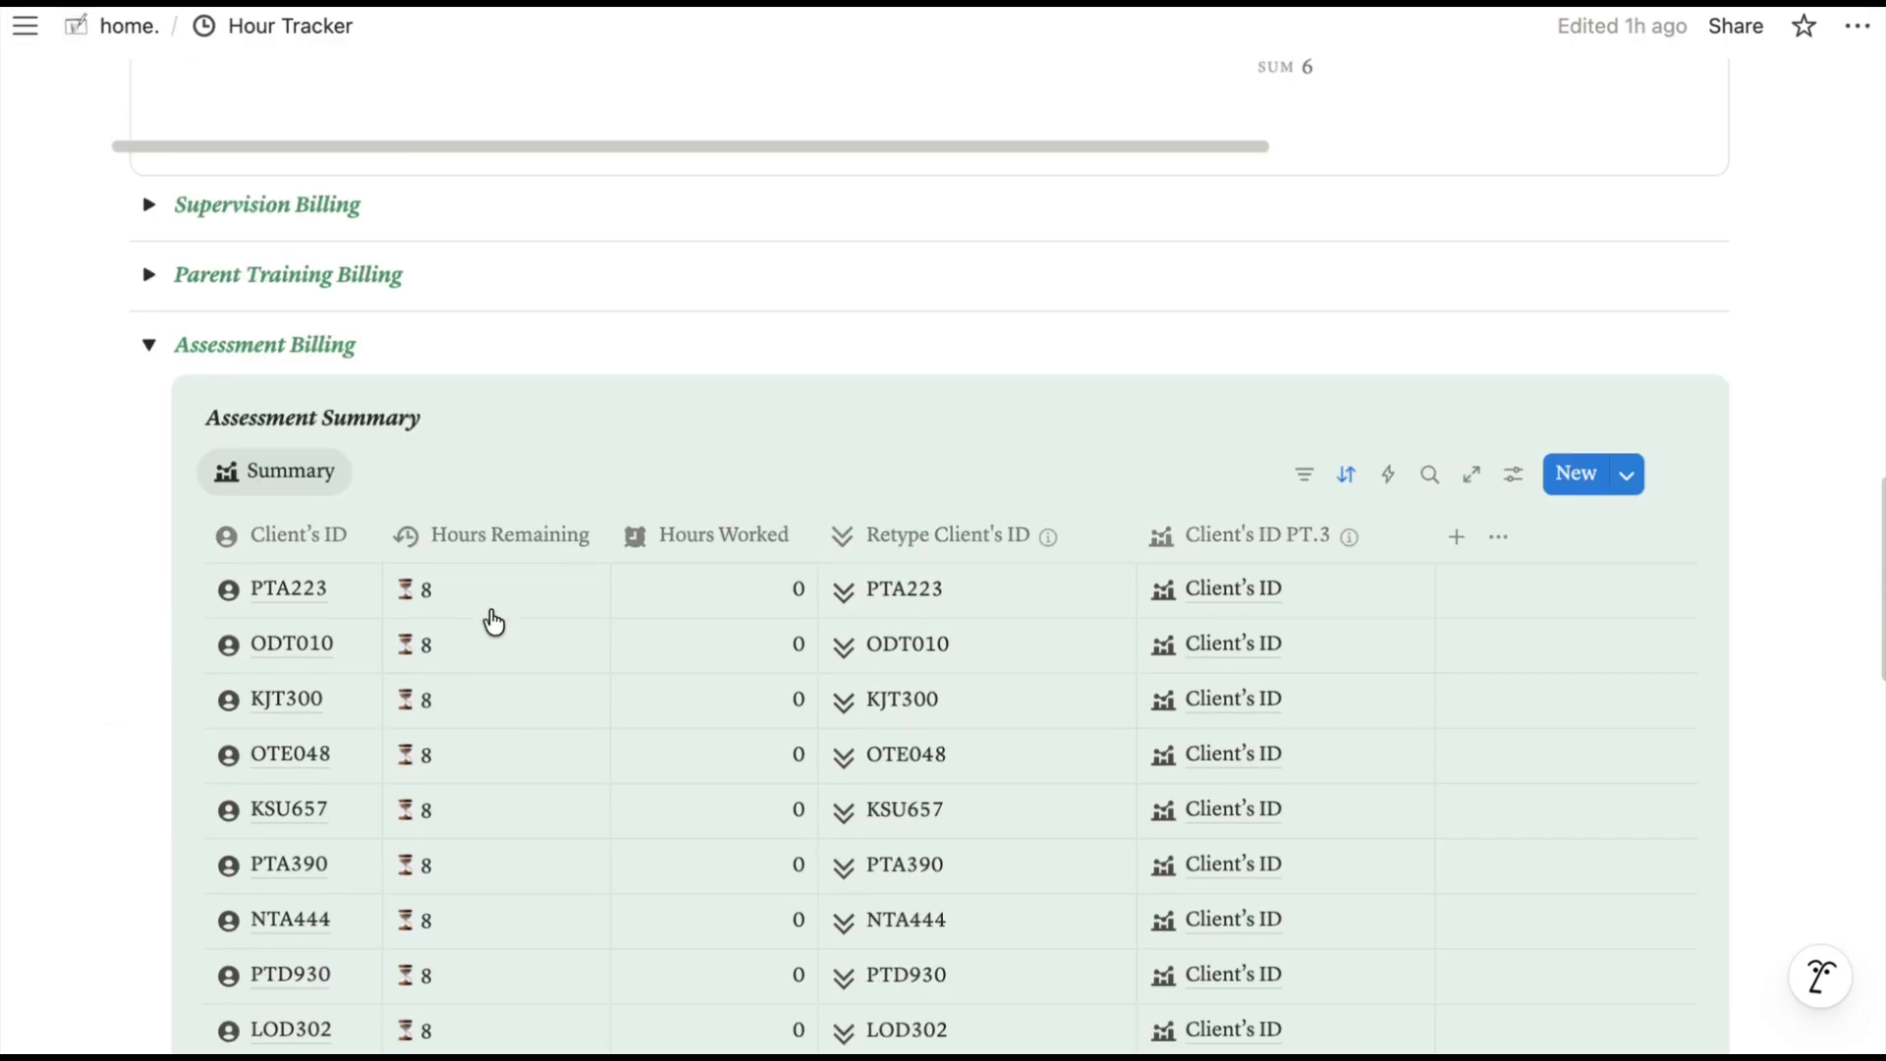
pyautogui.scroll(-4, 492, 621)
pyautogui.click(284, 732)
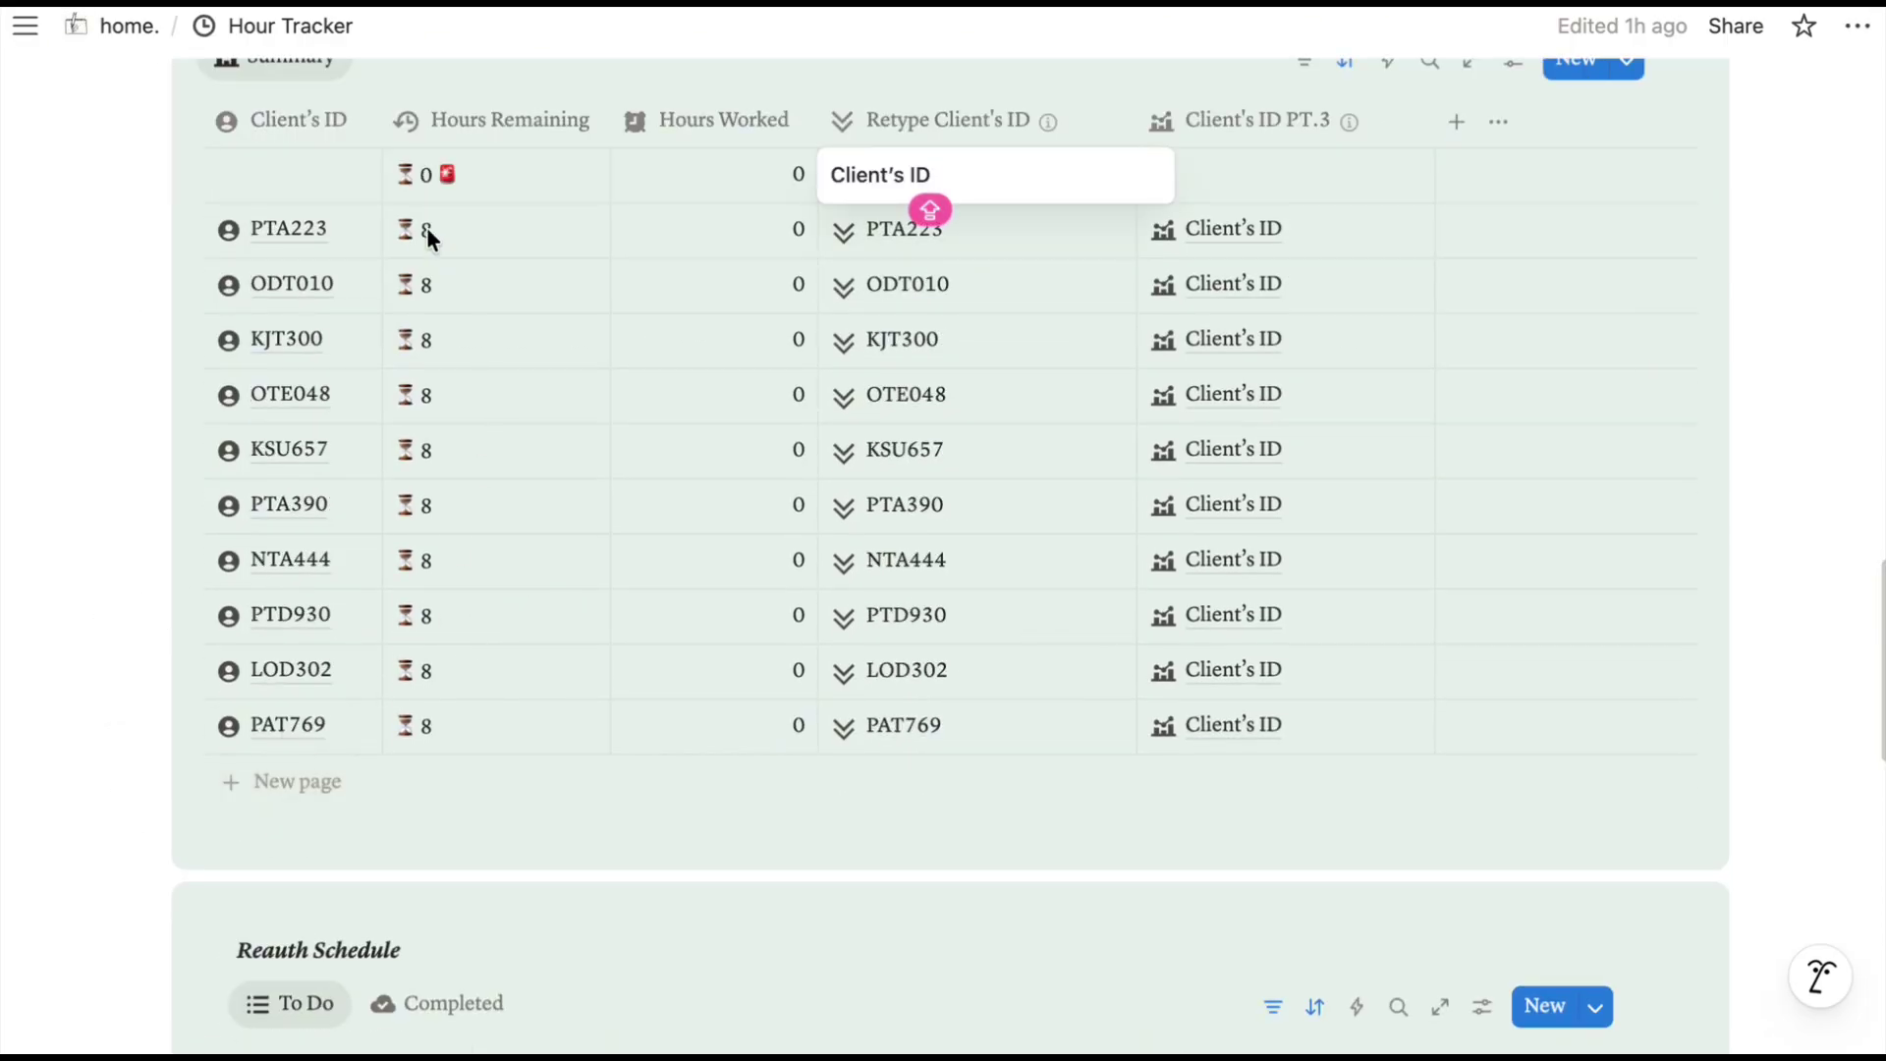
# Set the new row's client to DHE23 and retype its ID as DHE23.
pyautogui.click(273, 179)
pyautogui.write('DH')
pyautogui.click(285, 285)
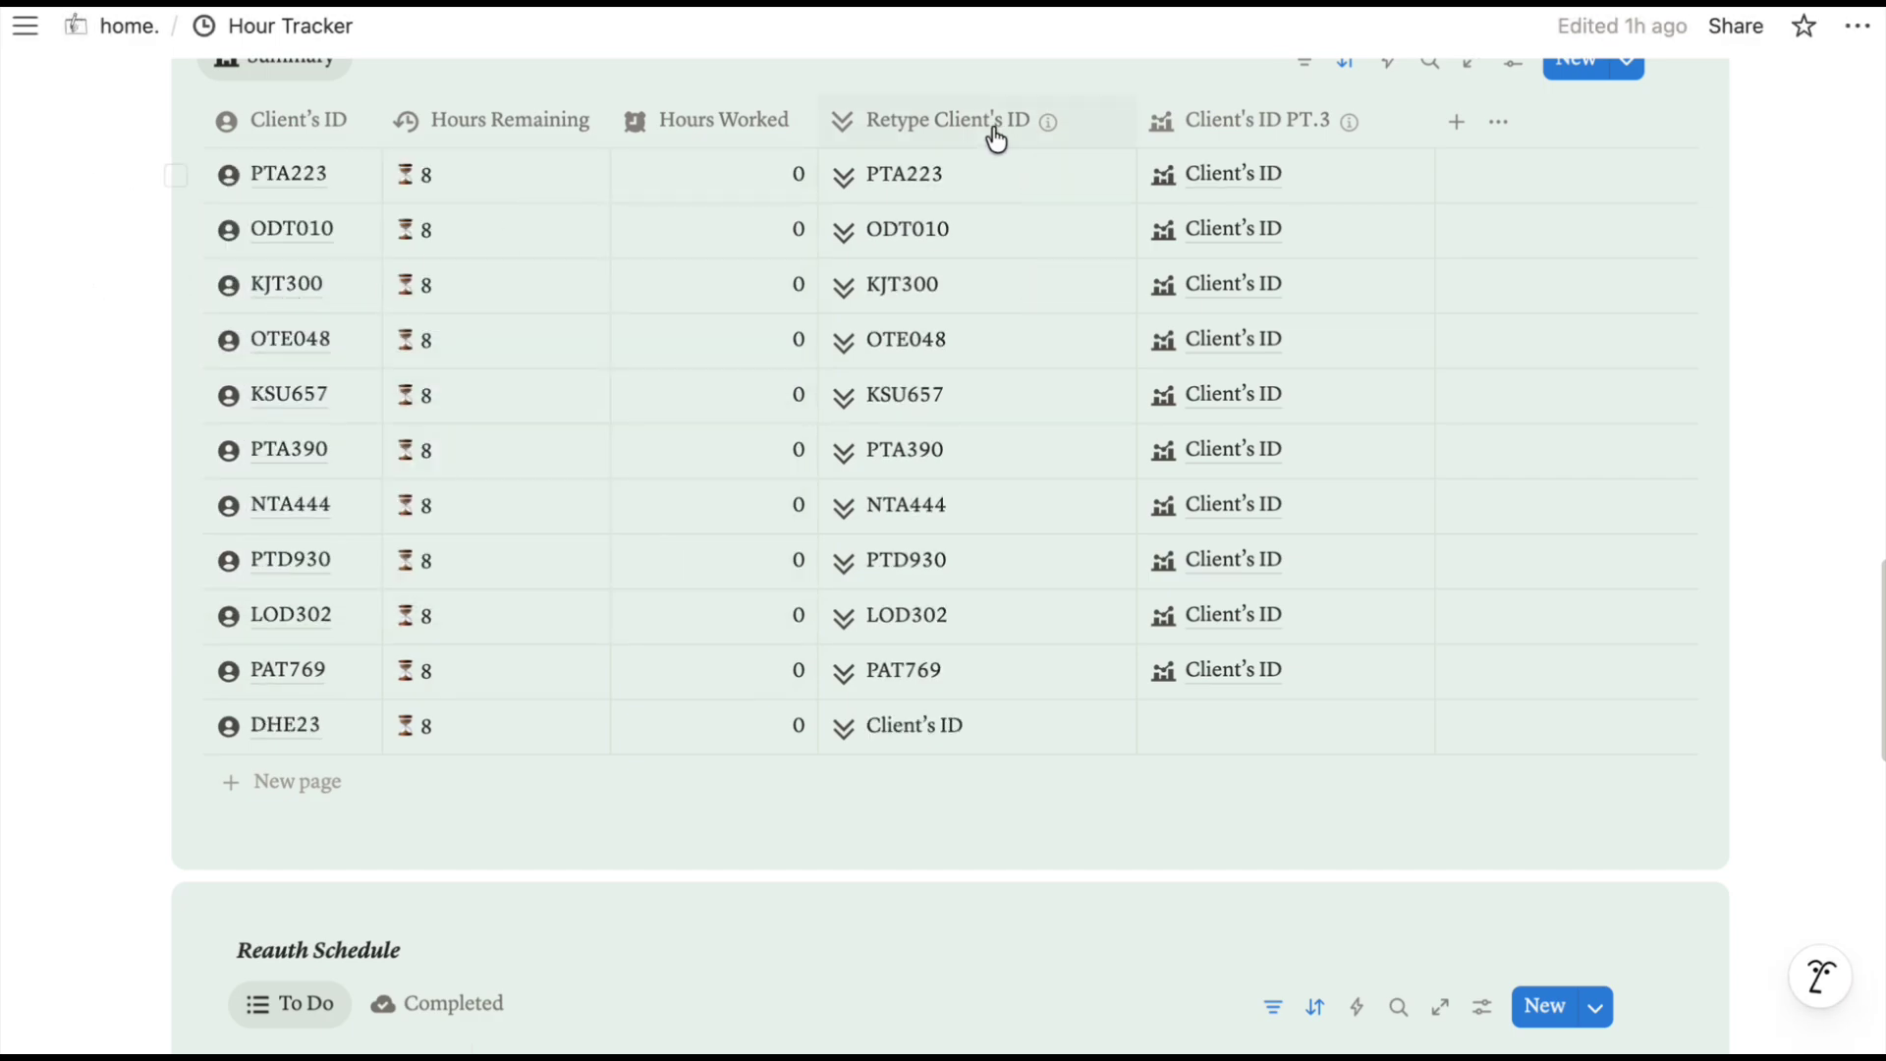
pyautogui.click(958, 726)
pyautogui.hotkey('ctrl', 'a')
pyautogui.write('DHE')
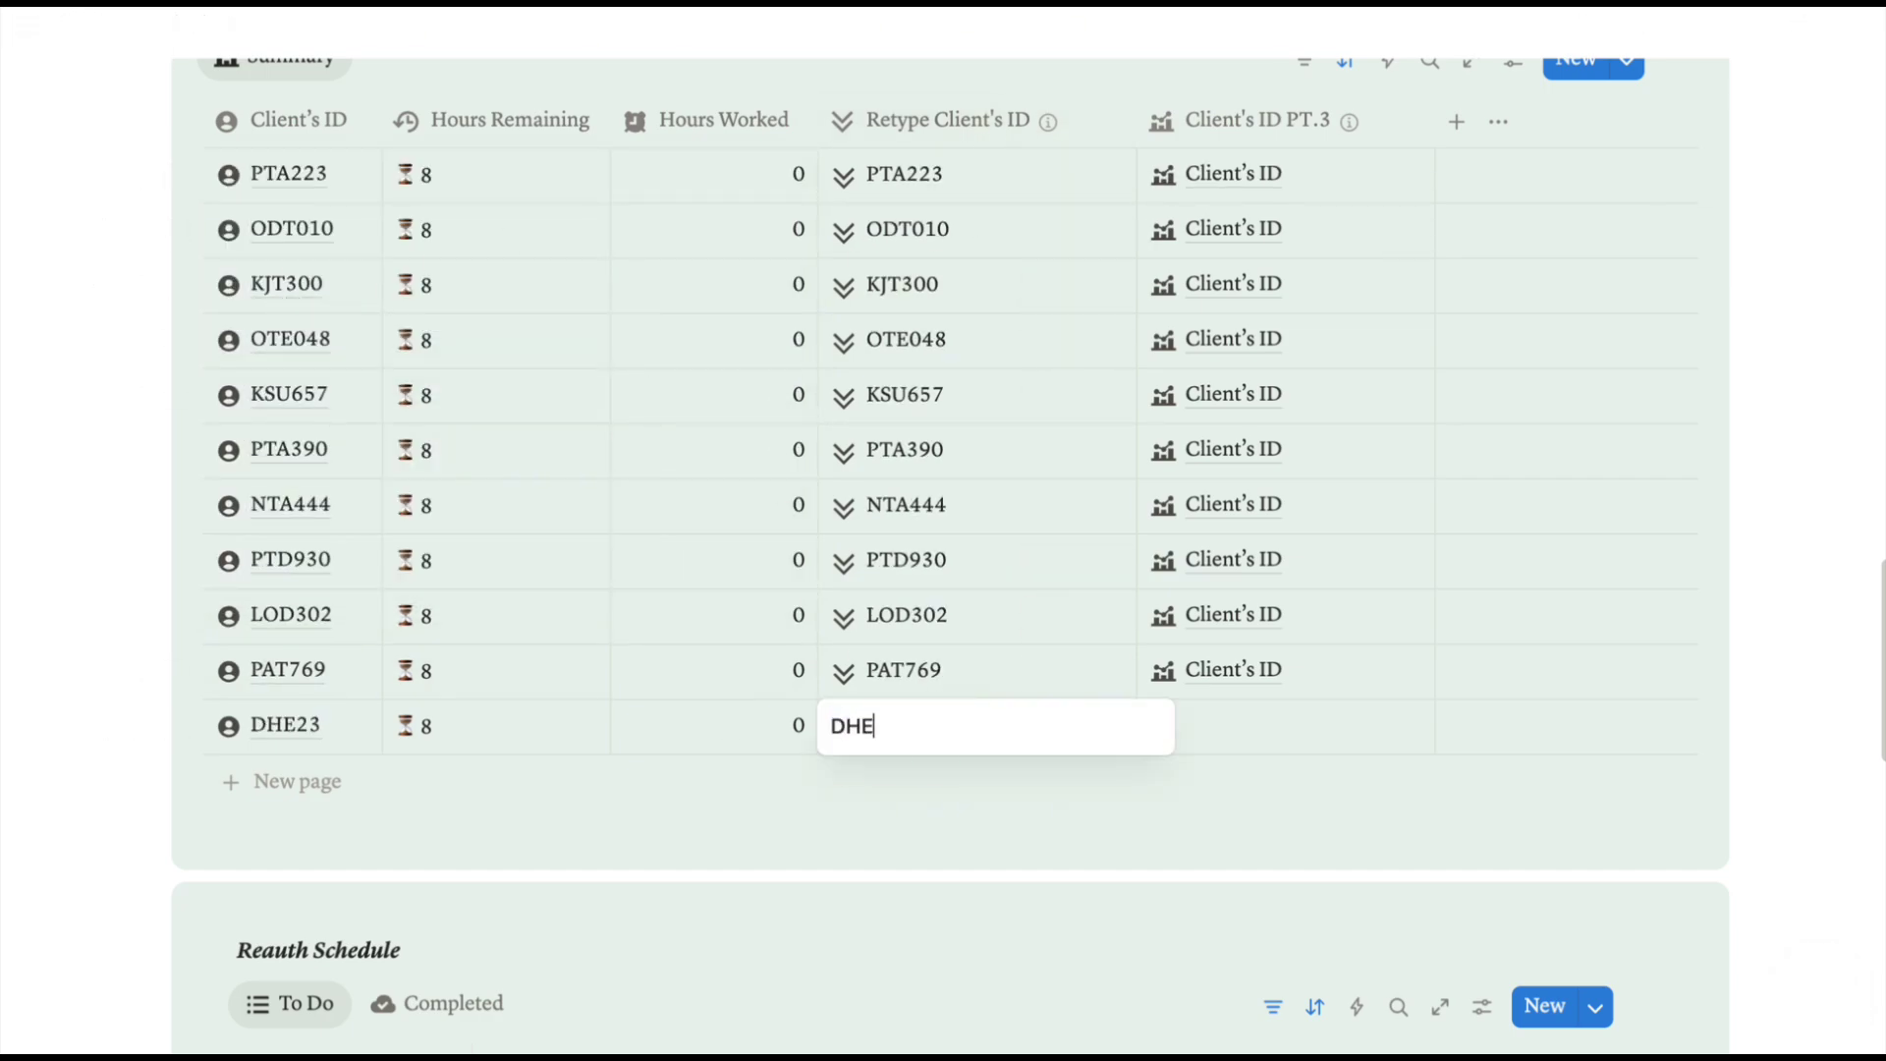
pyautogui.write('23')
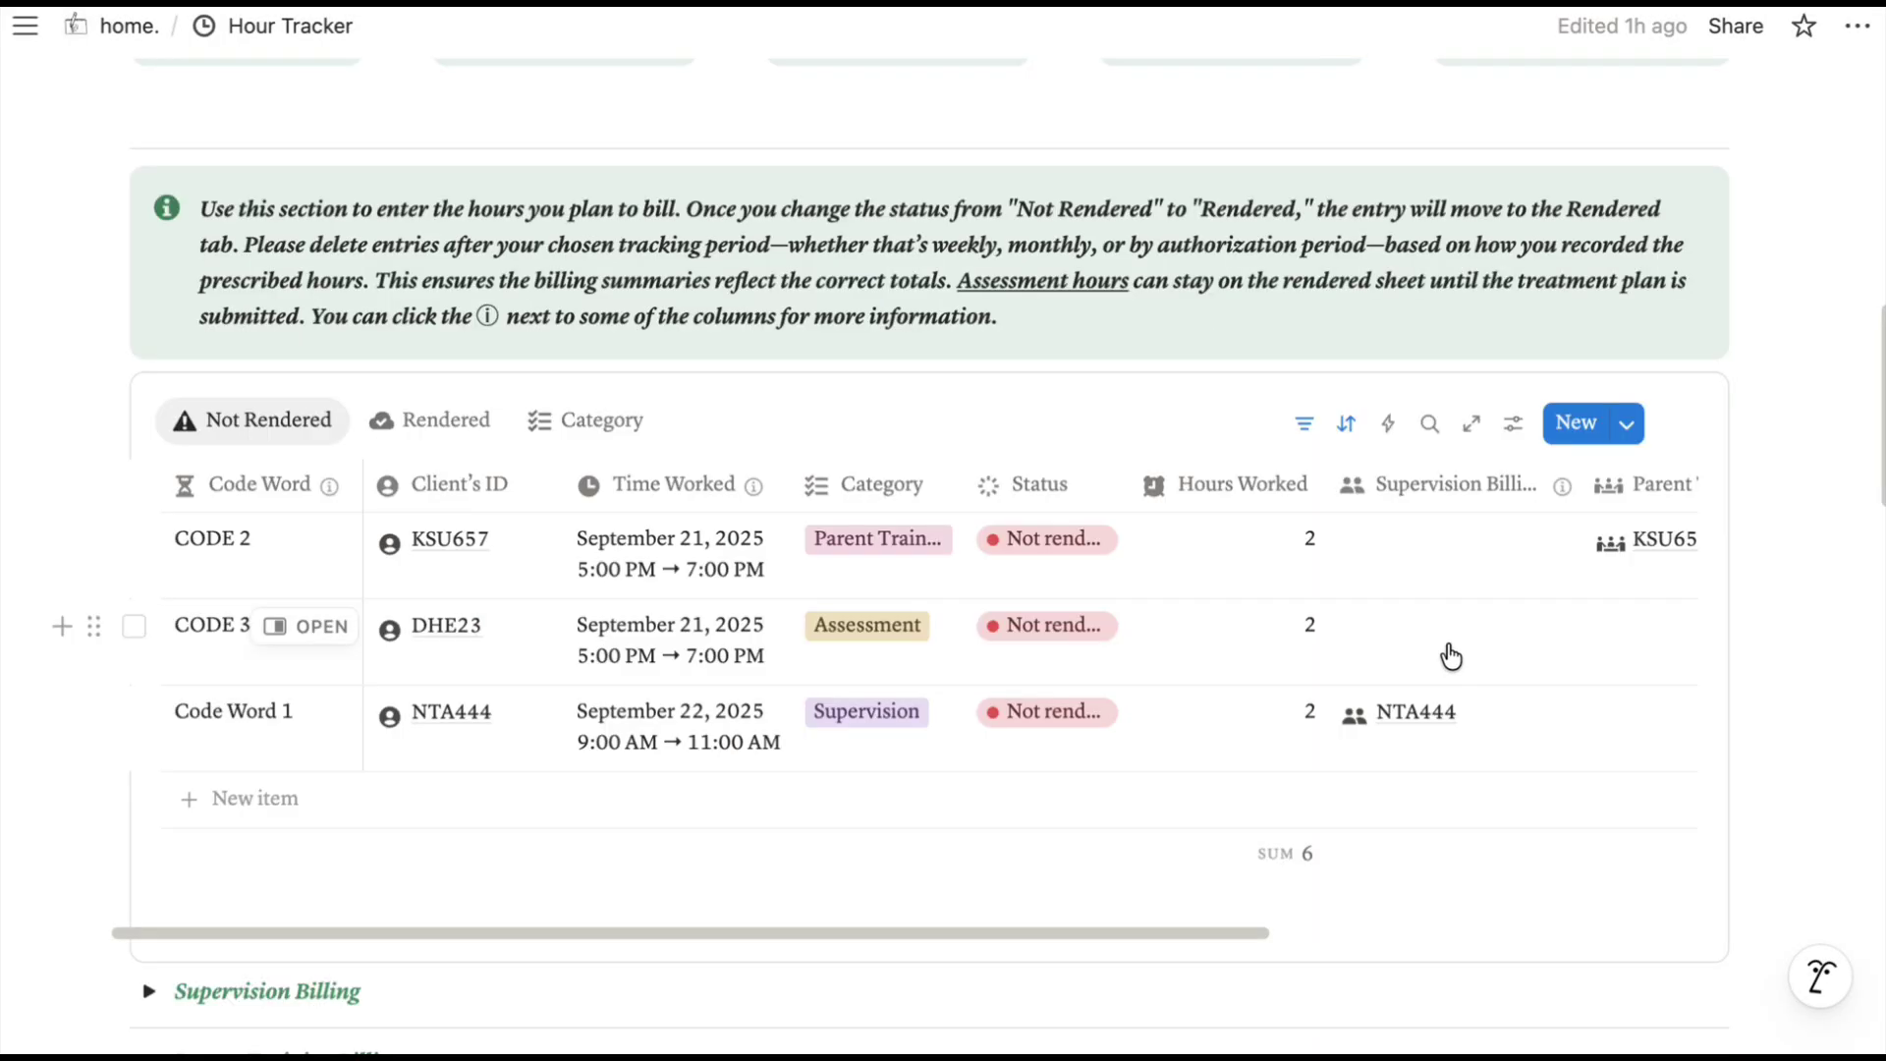
# Link CODE 3's Assessment Summary cell to DHE23's record.
pyautogui.hscroll(5, 1455, 650)
pyautogui.click(1401, 639)
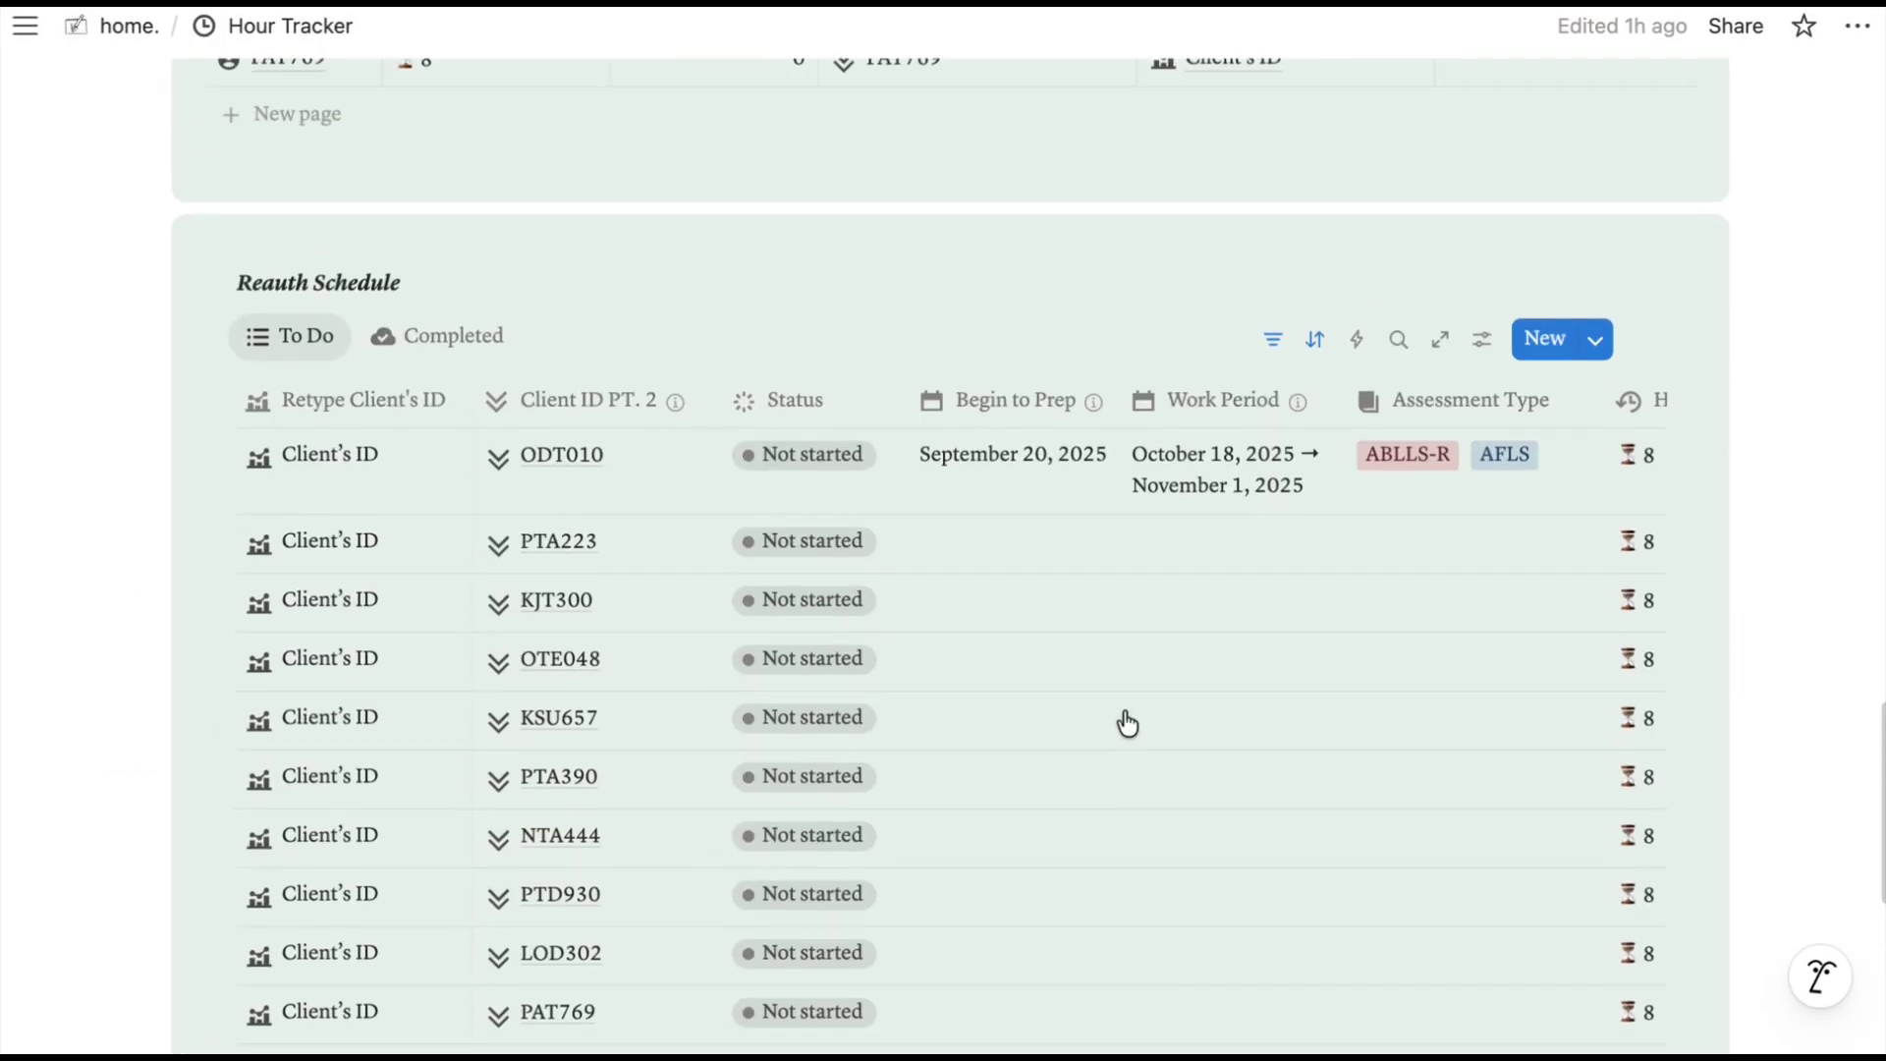
pyautogui.scroll(8, 1126, 723)
pyautogui.moveTo(1351, 191)
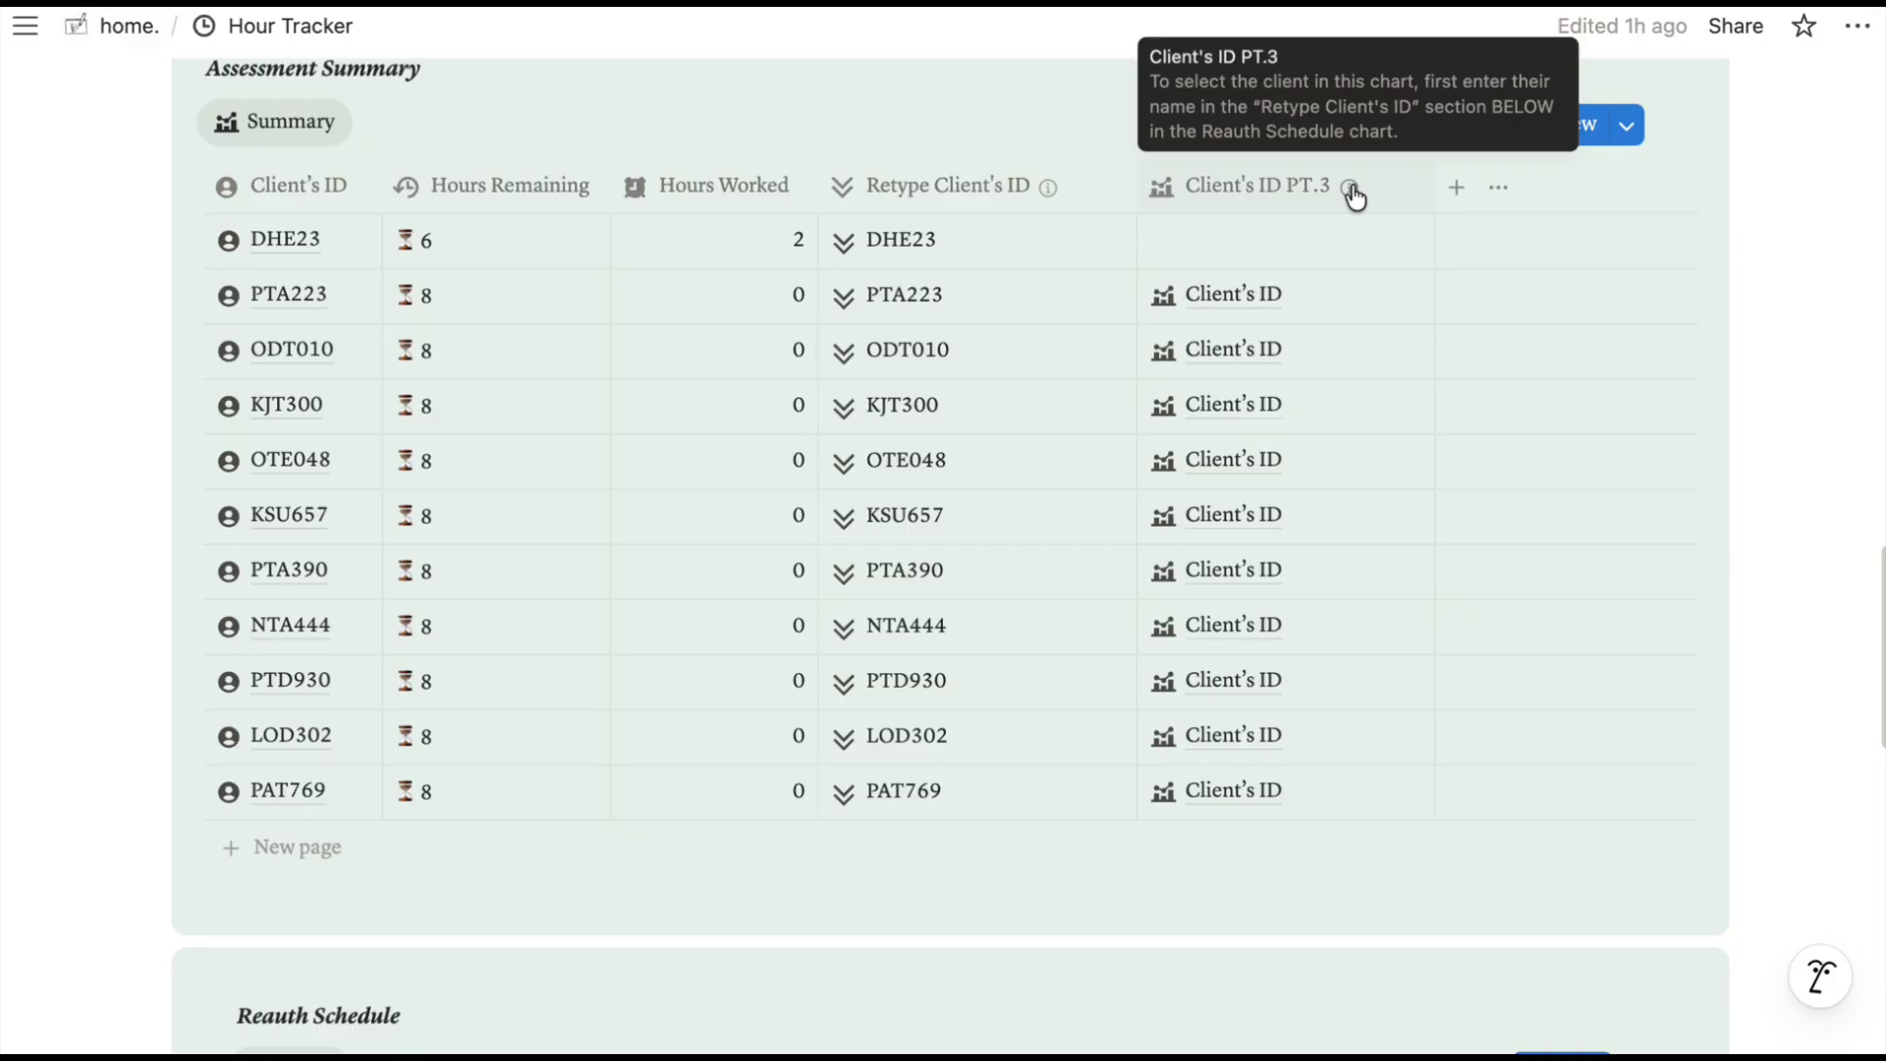
# Open the first Reauth Schedule row's record and retitle it ODT010.
pyautogui.scroll(-8, 982, 393)
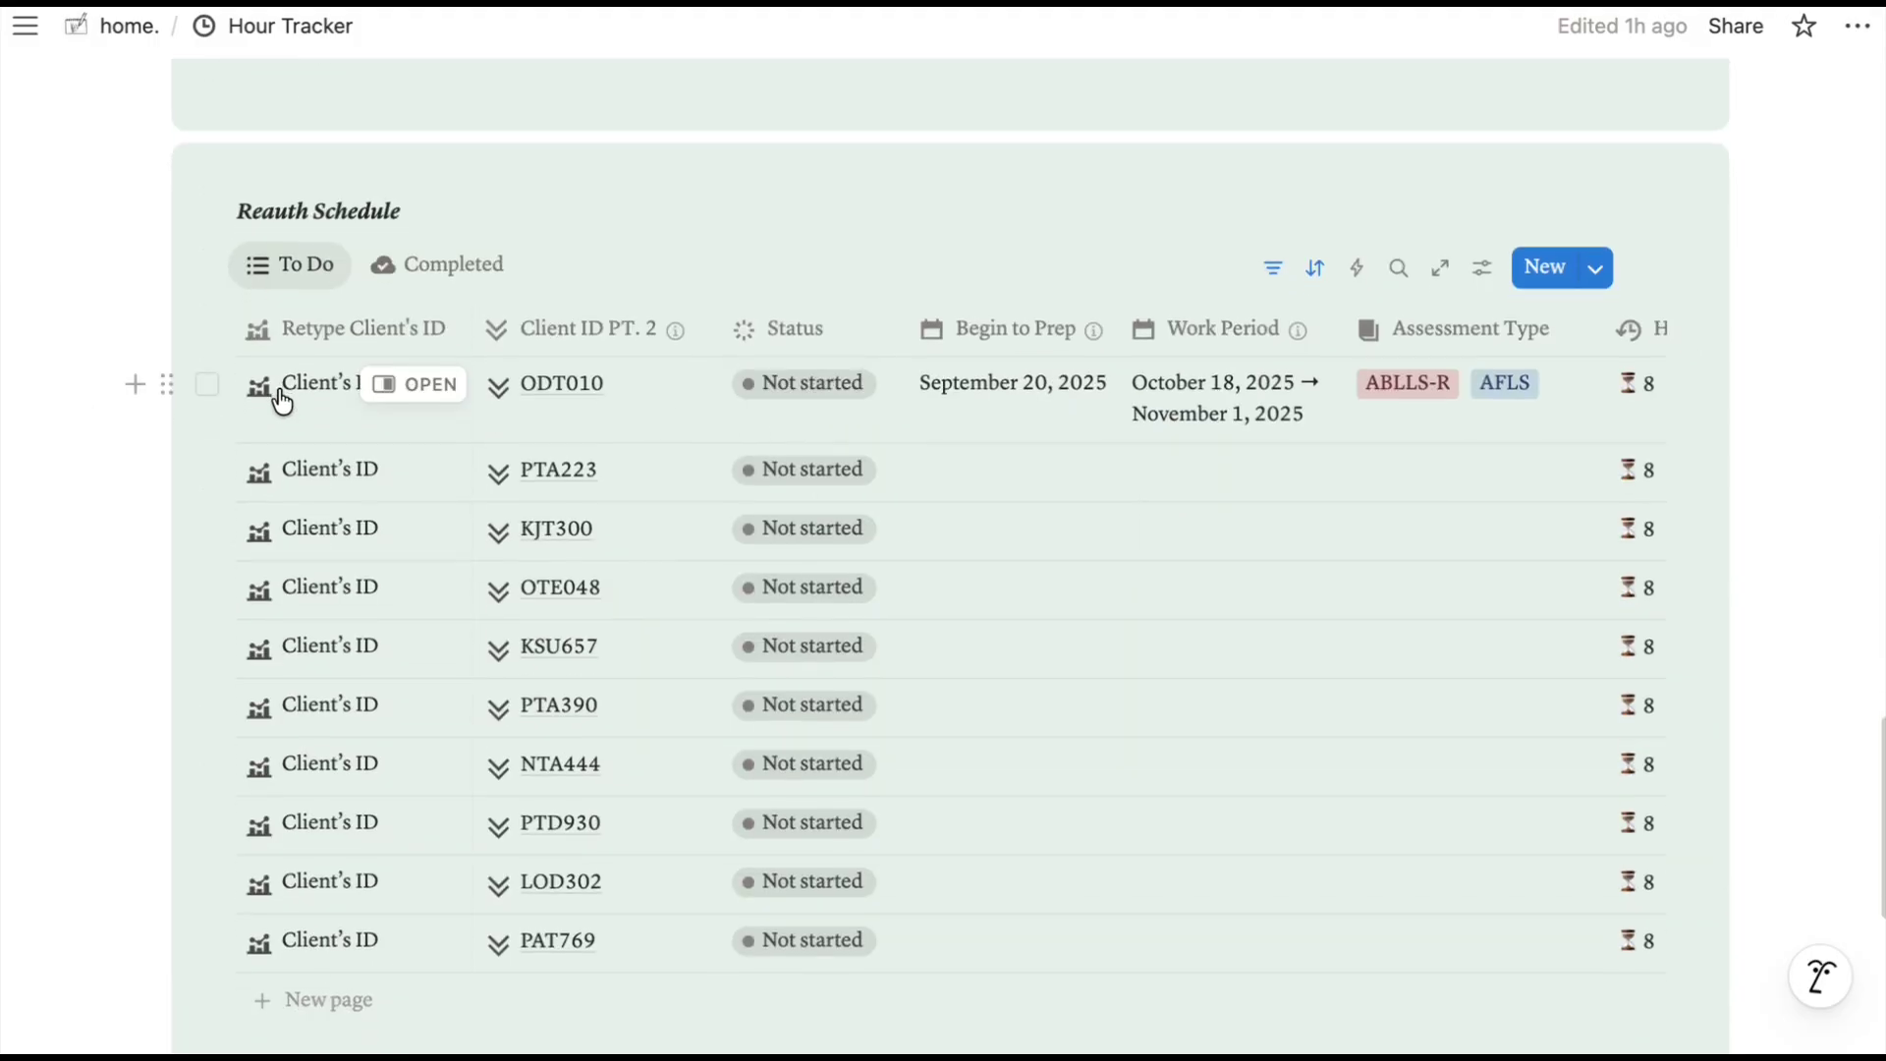
pyautogui.click(307, 400)
pyautogui.press('Escape')
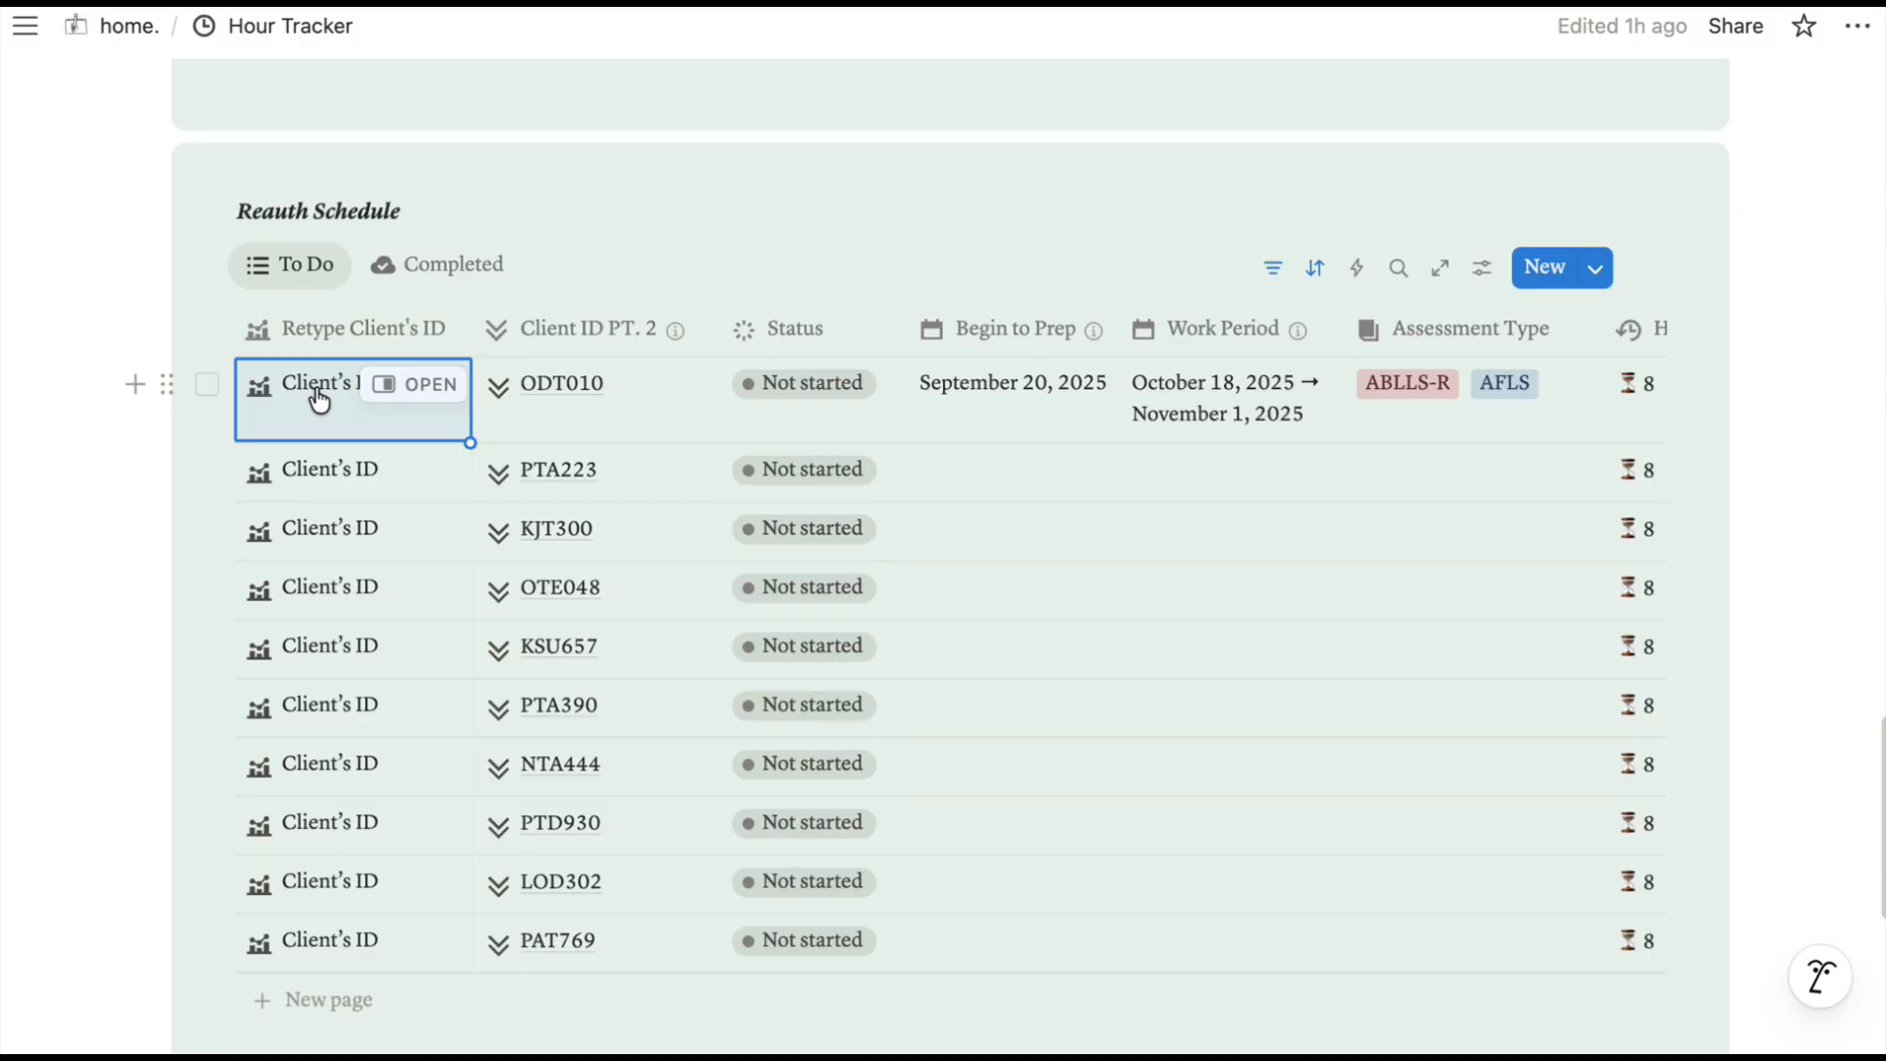
pyautogui.click(319, 398)
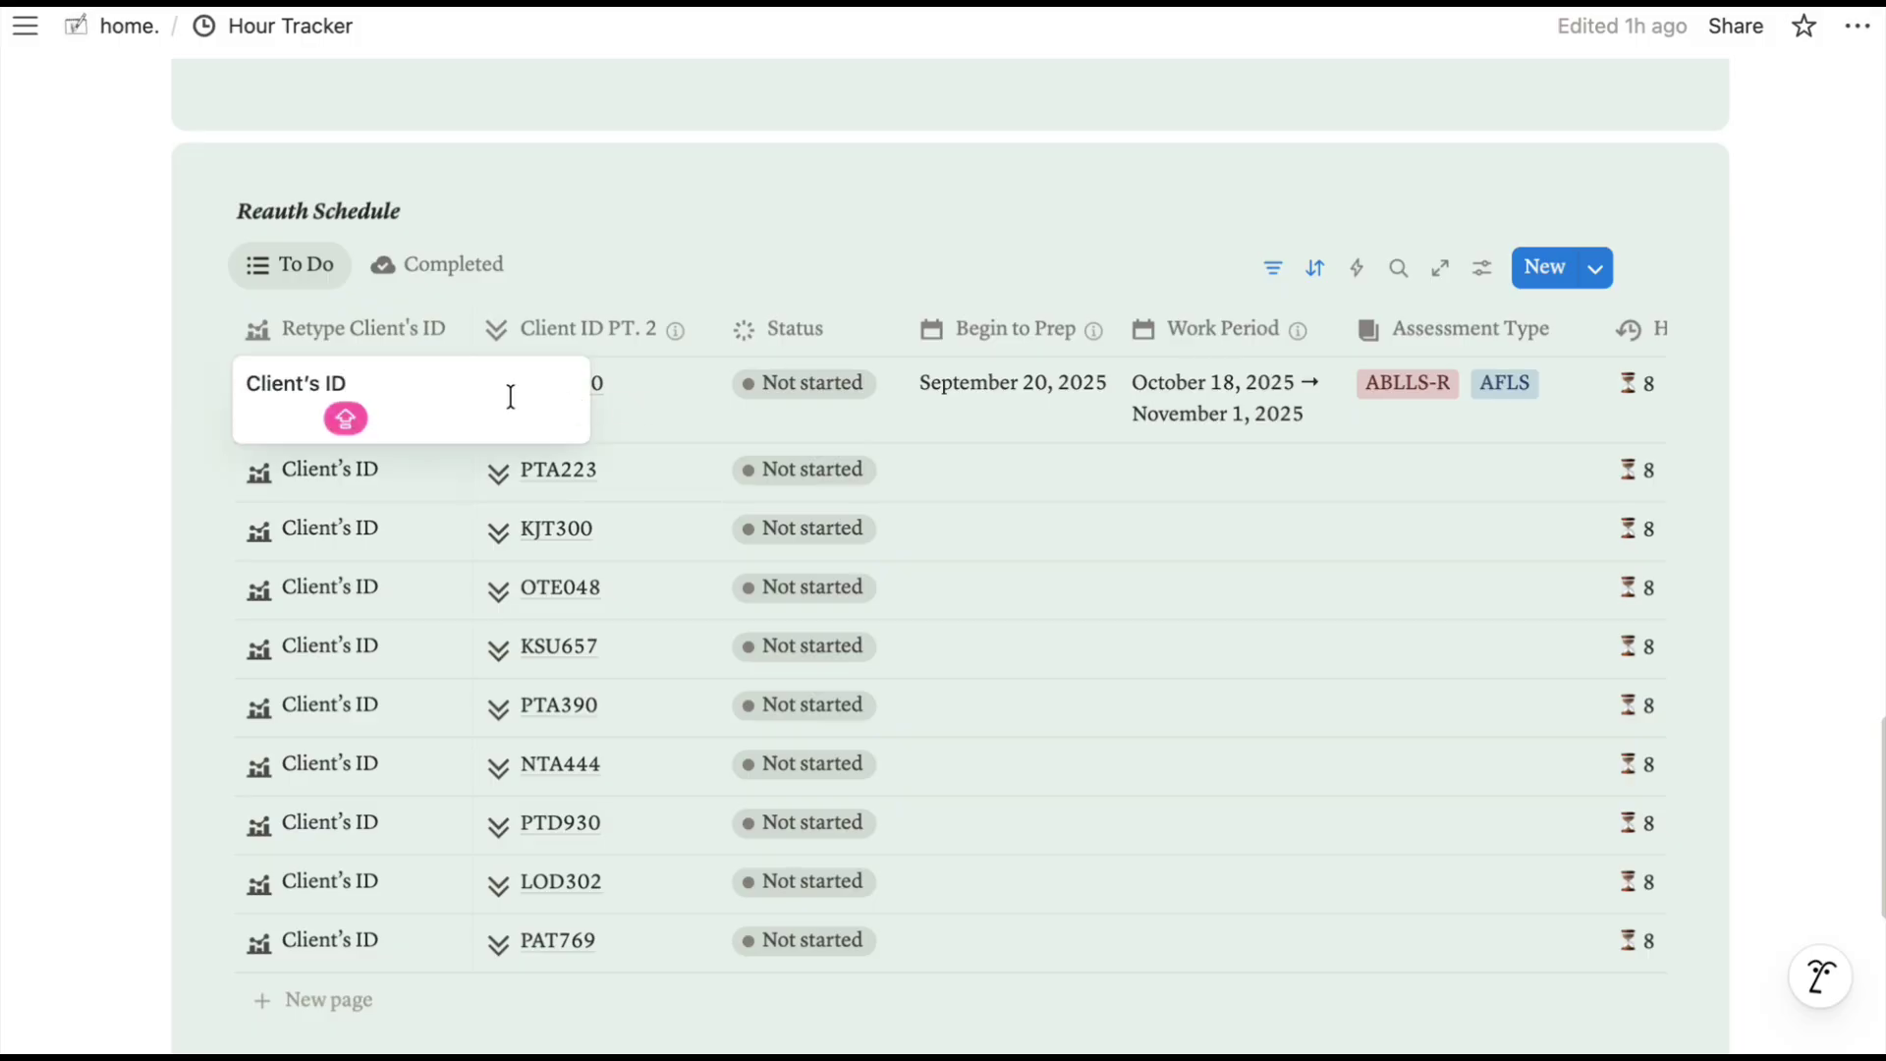
pyautogui.click(666, 411)
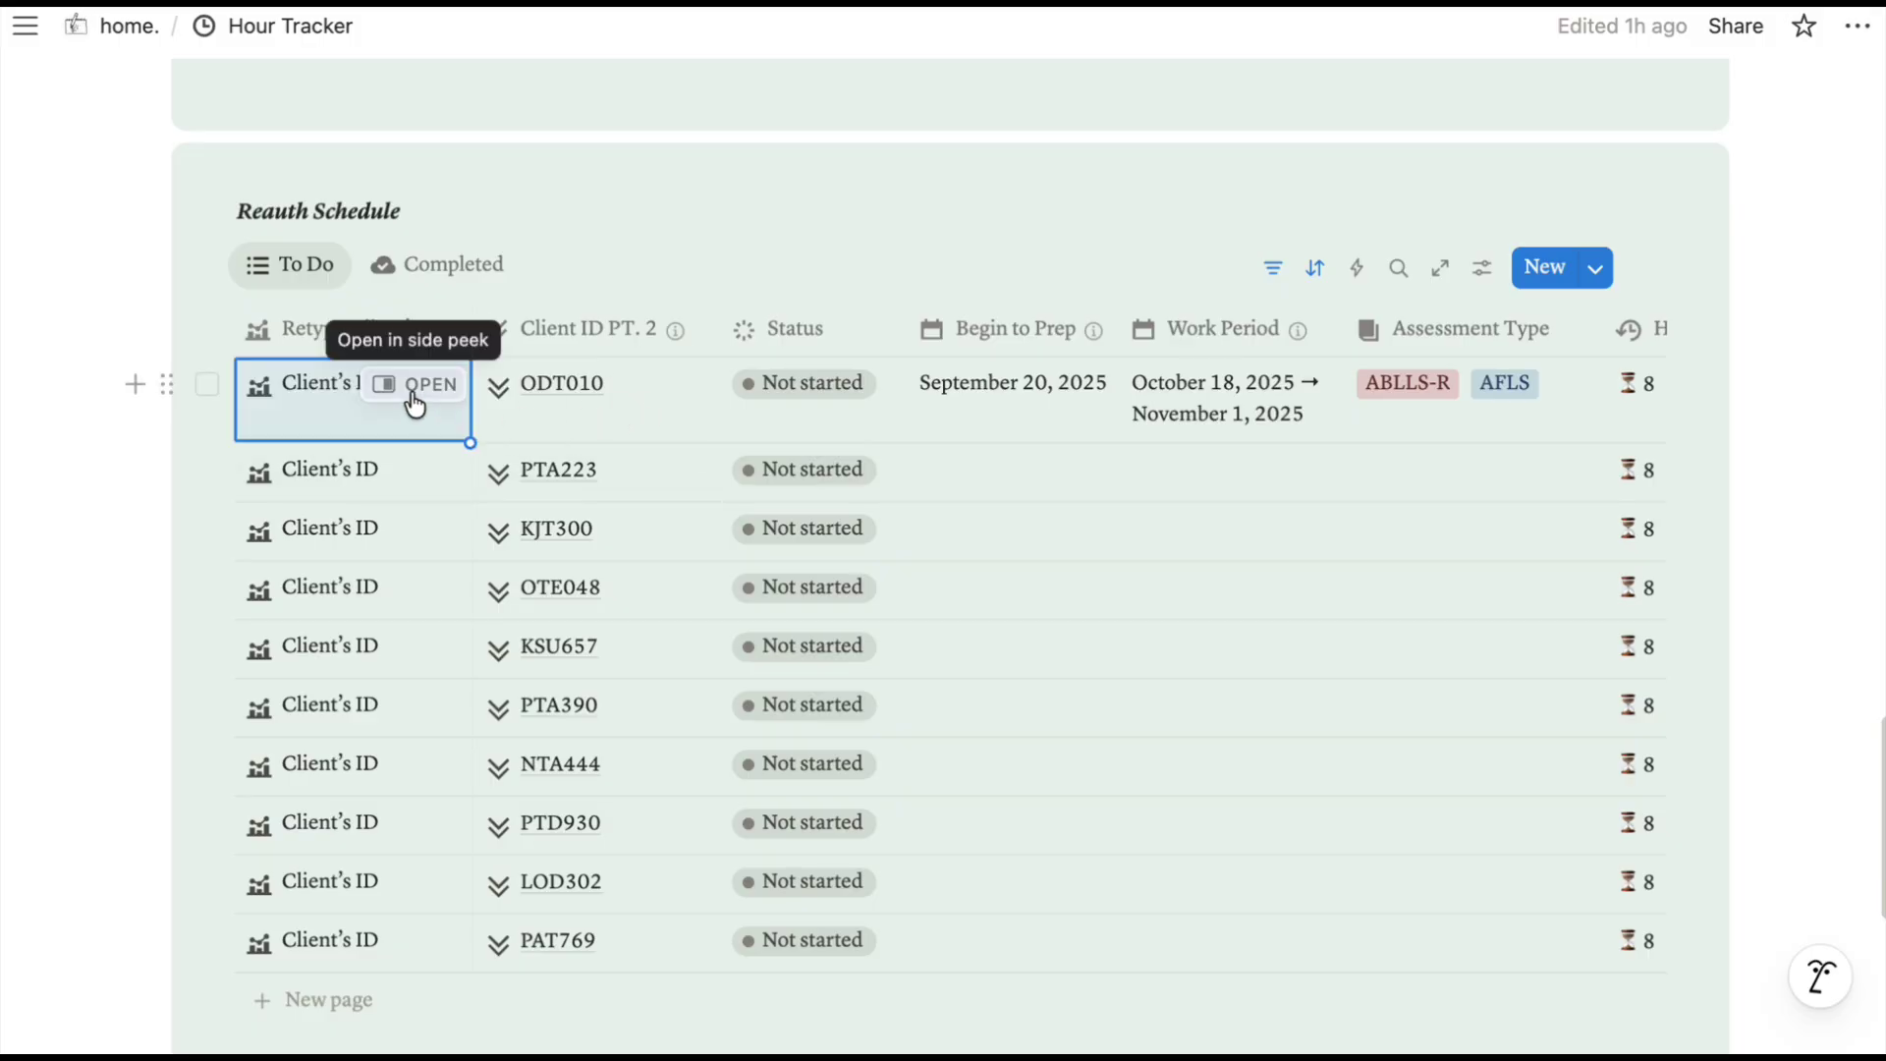
pyautogui.click(415, 393)
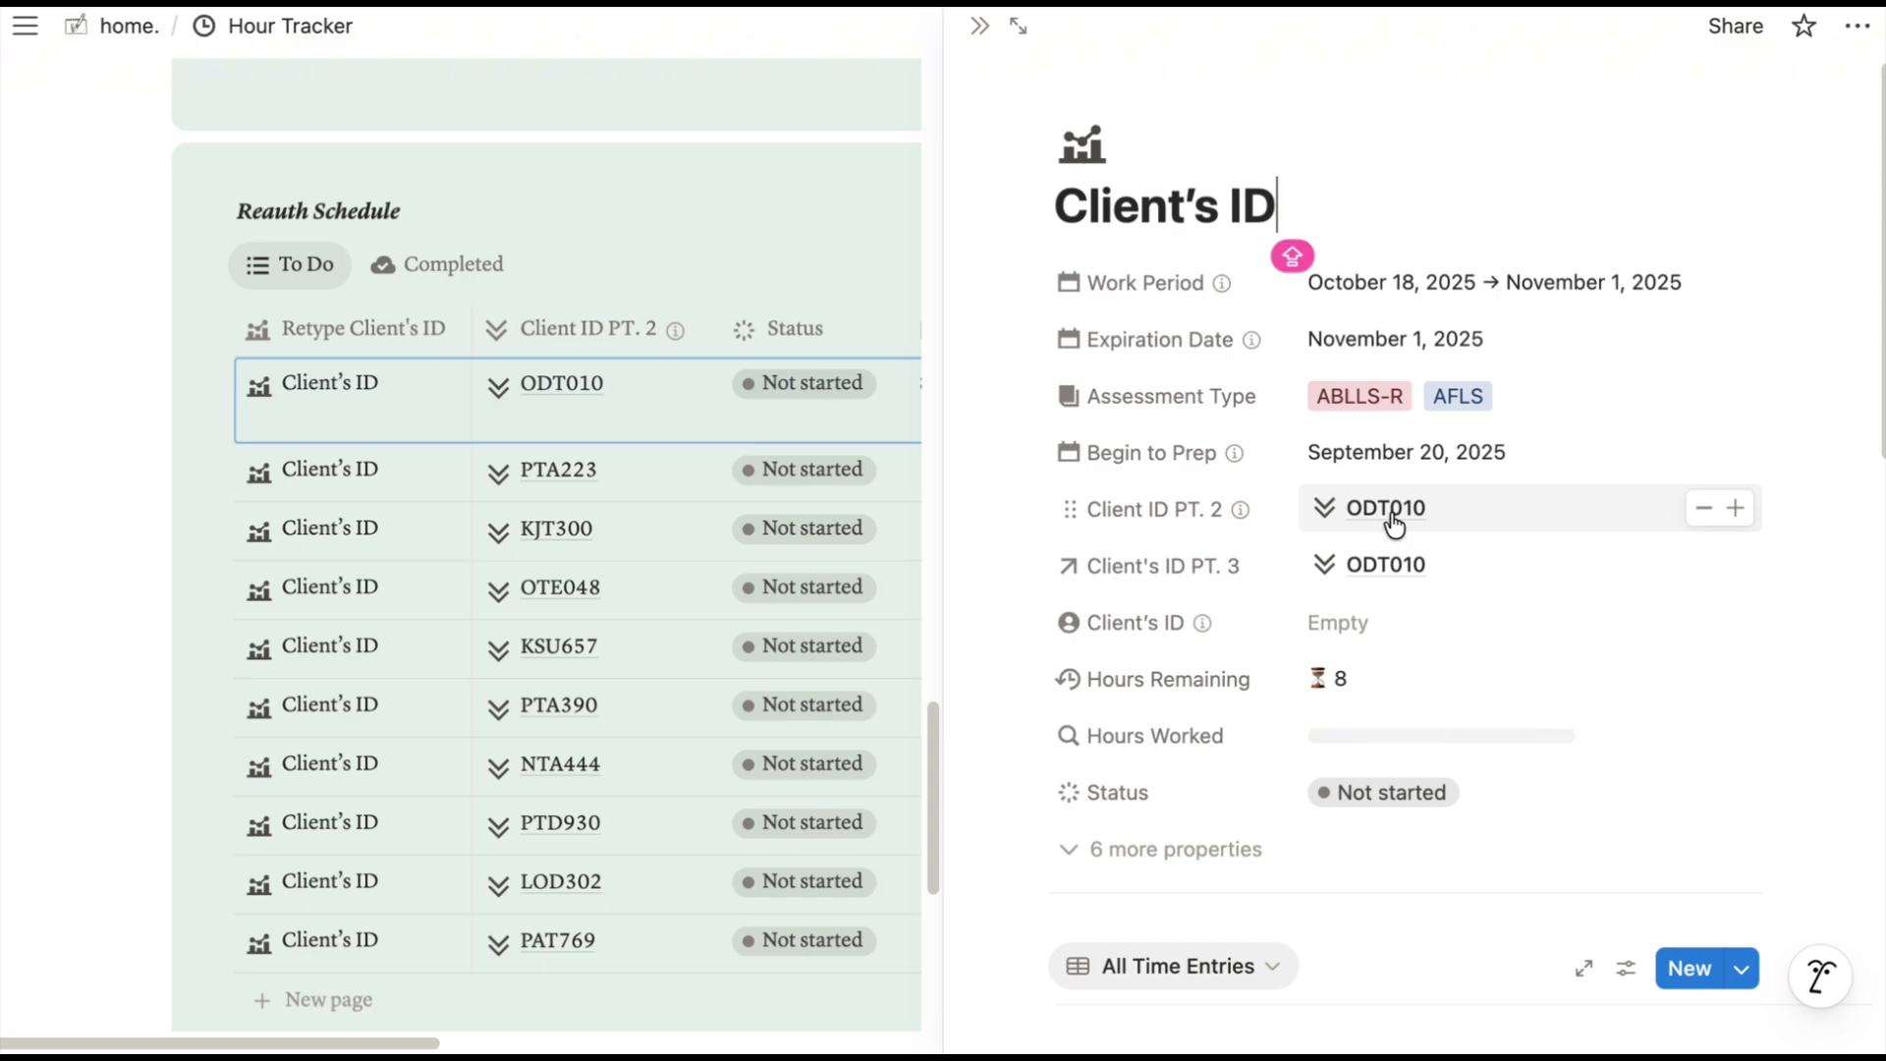
pyautogui.moveTo(1282, 211); pyautogui.dragTo(976, 180)
pyautogui.write('ODT010')
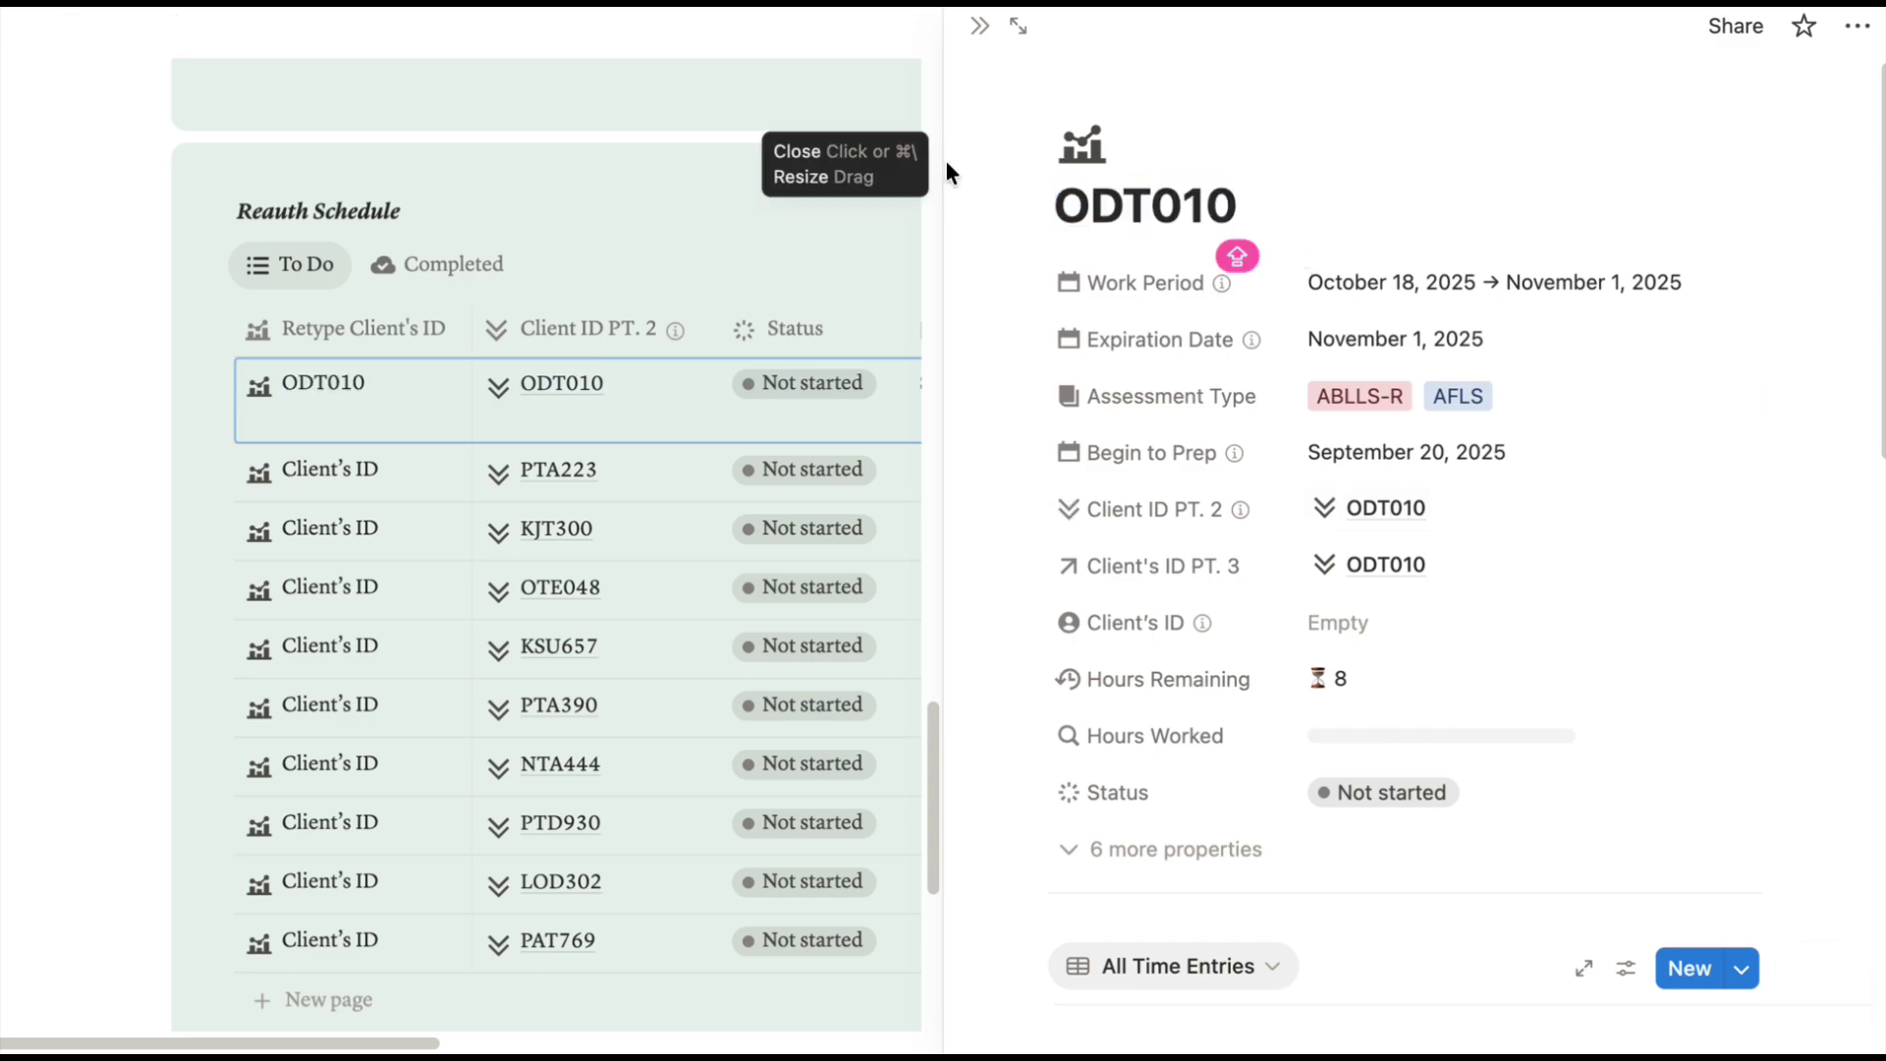
# Retitle the remaining Reauth Schedule records PTA223 through PAT769, then close the side panel.
pyautogui.click(409, 476)
pyautogui.tripleClick(1292, 205)
pyautogui.write('PTA223')
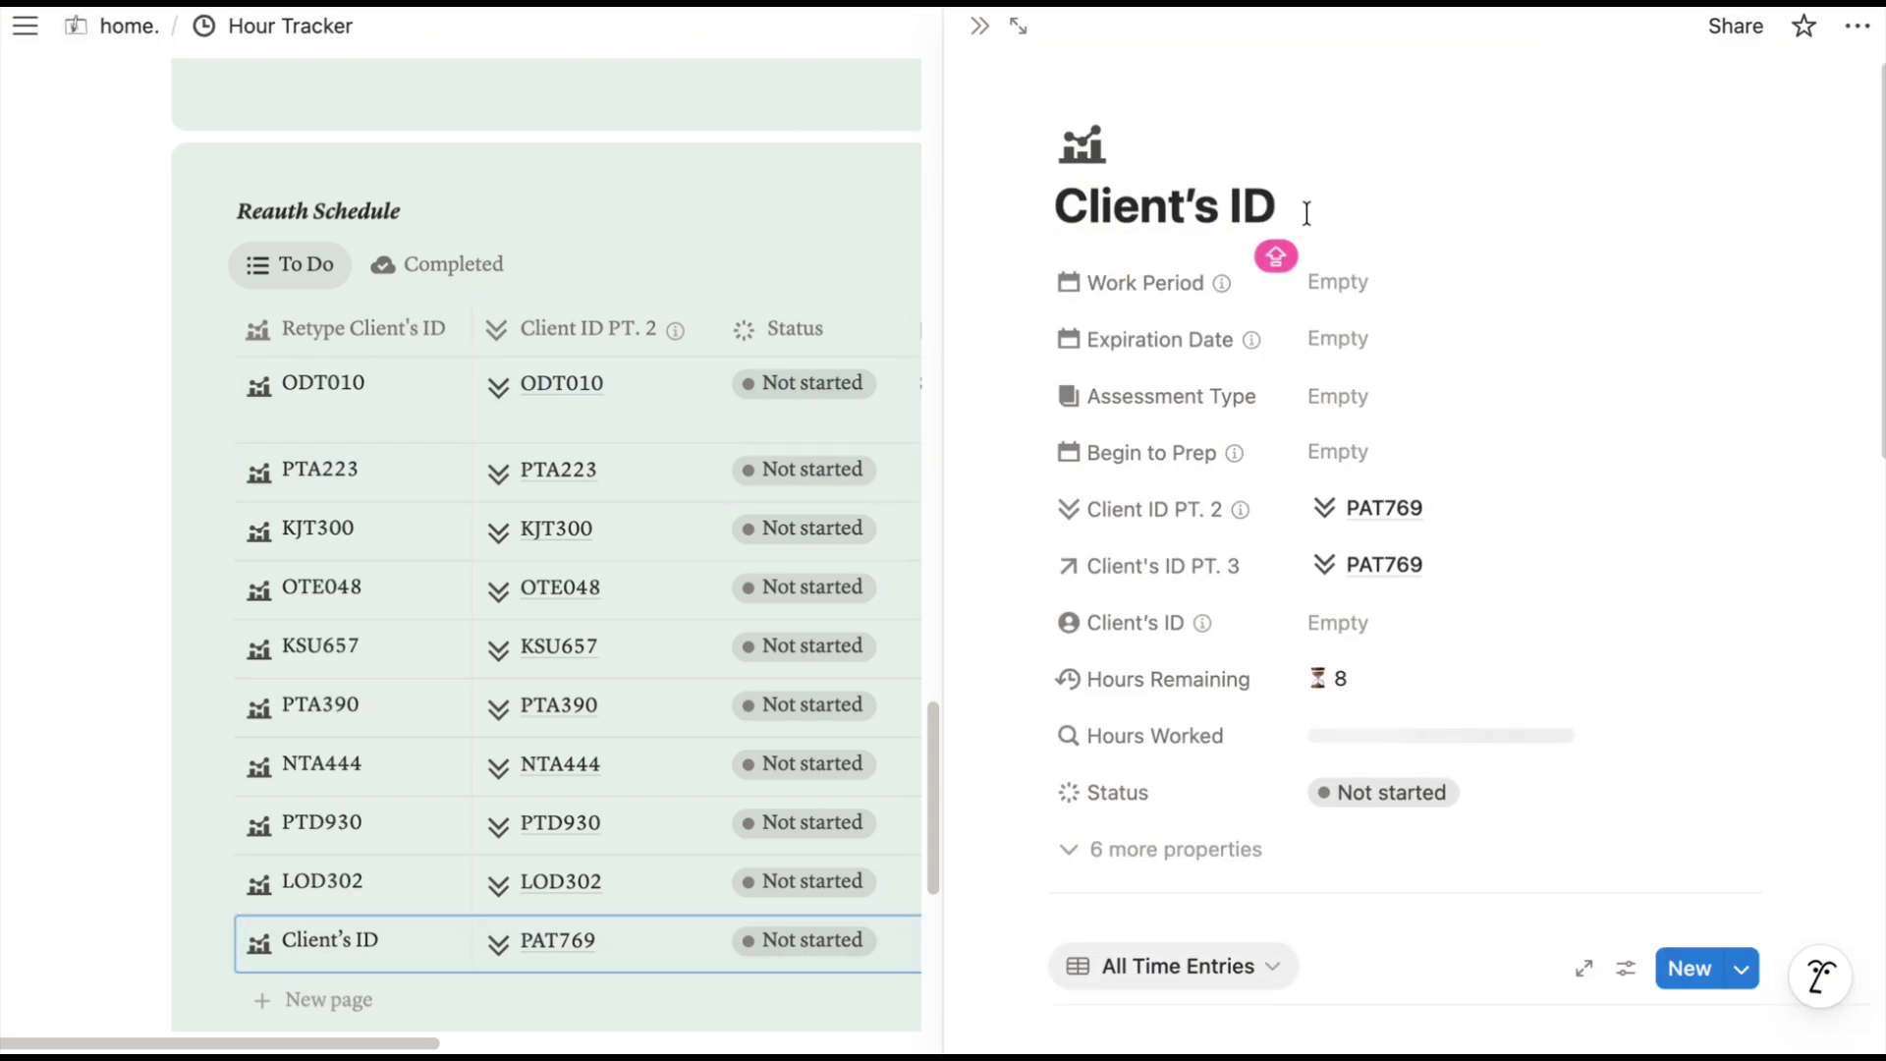
pyautogui.moveTo(1307, 214); pyautogui.dragTo(1002, 208)
pyautogui.write('PAT769')
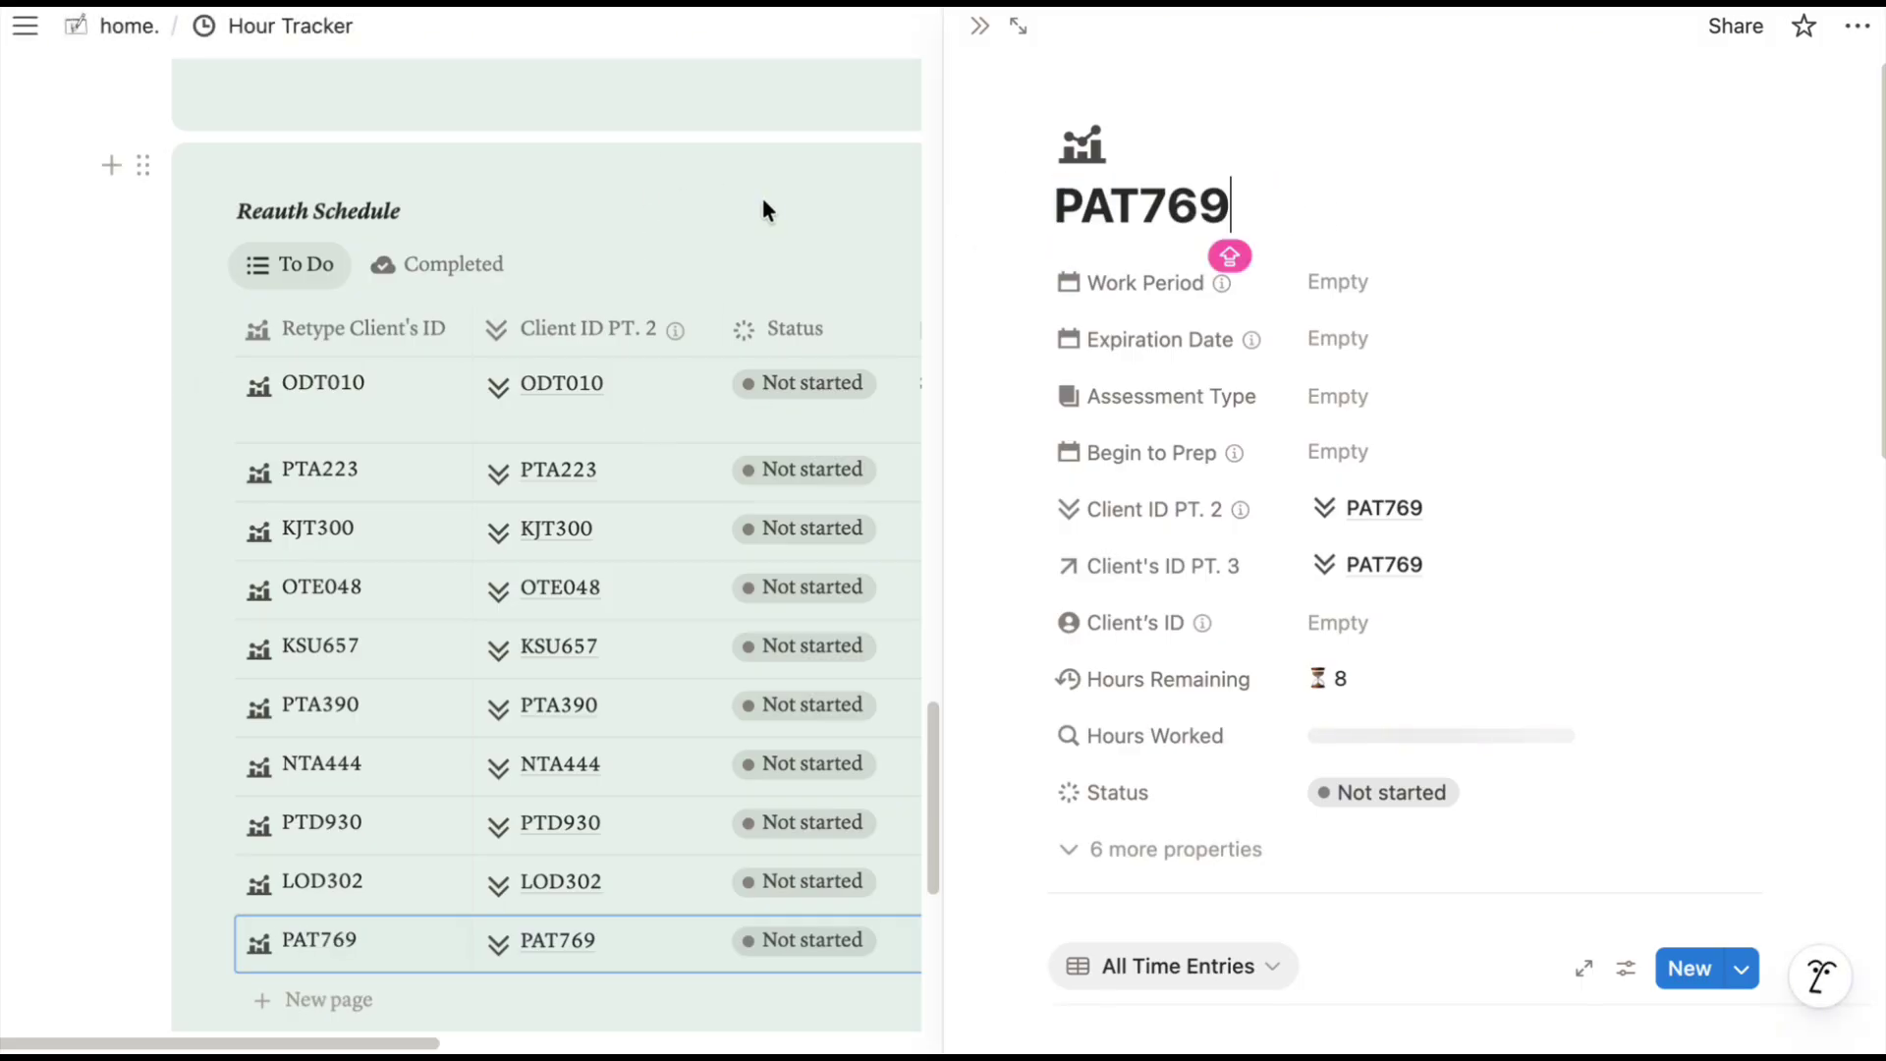
pyautogui.click(762, 207)
pyautogui.scroll(20, 972, 556)
pyautogui.scroll(-10, 974, 552)
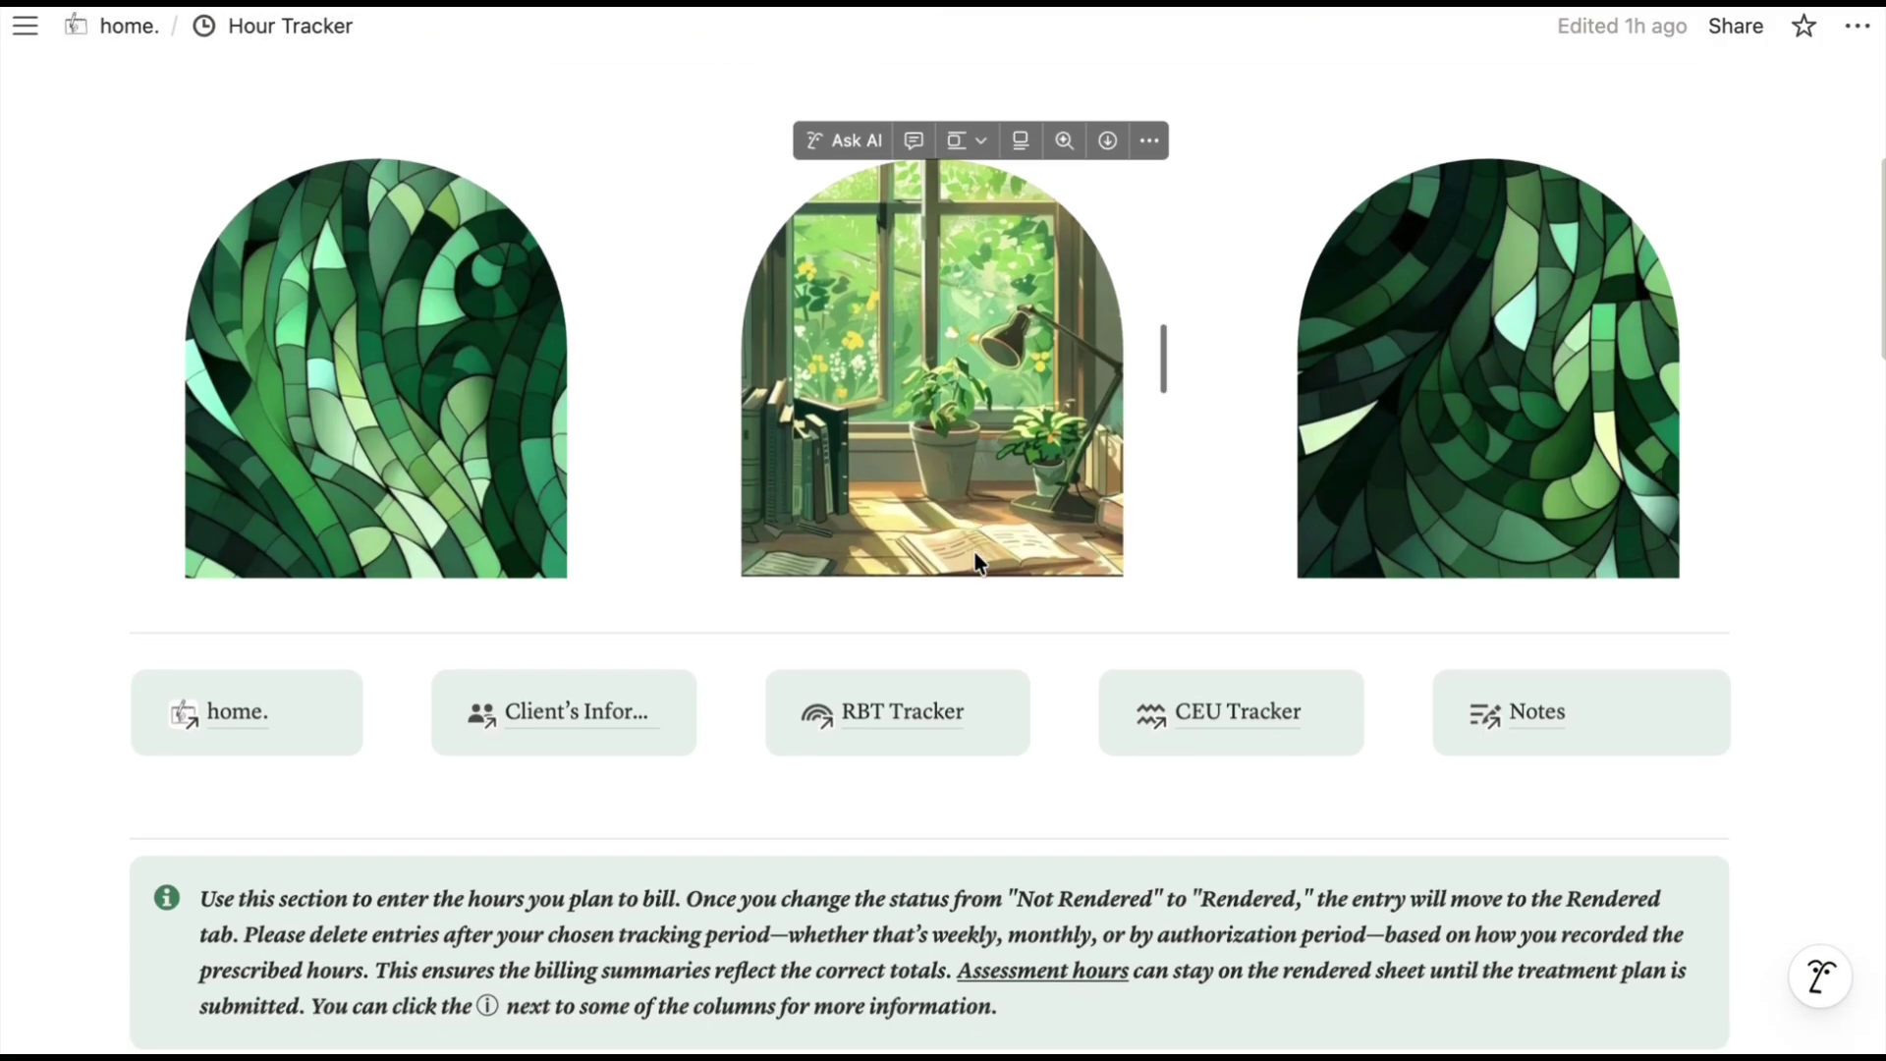
# Add client DHE23 as a Reauth Schedule row and confirm it shows 6 hours remaining.
pyautogui.write('DH')
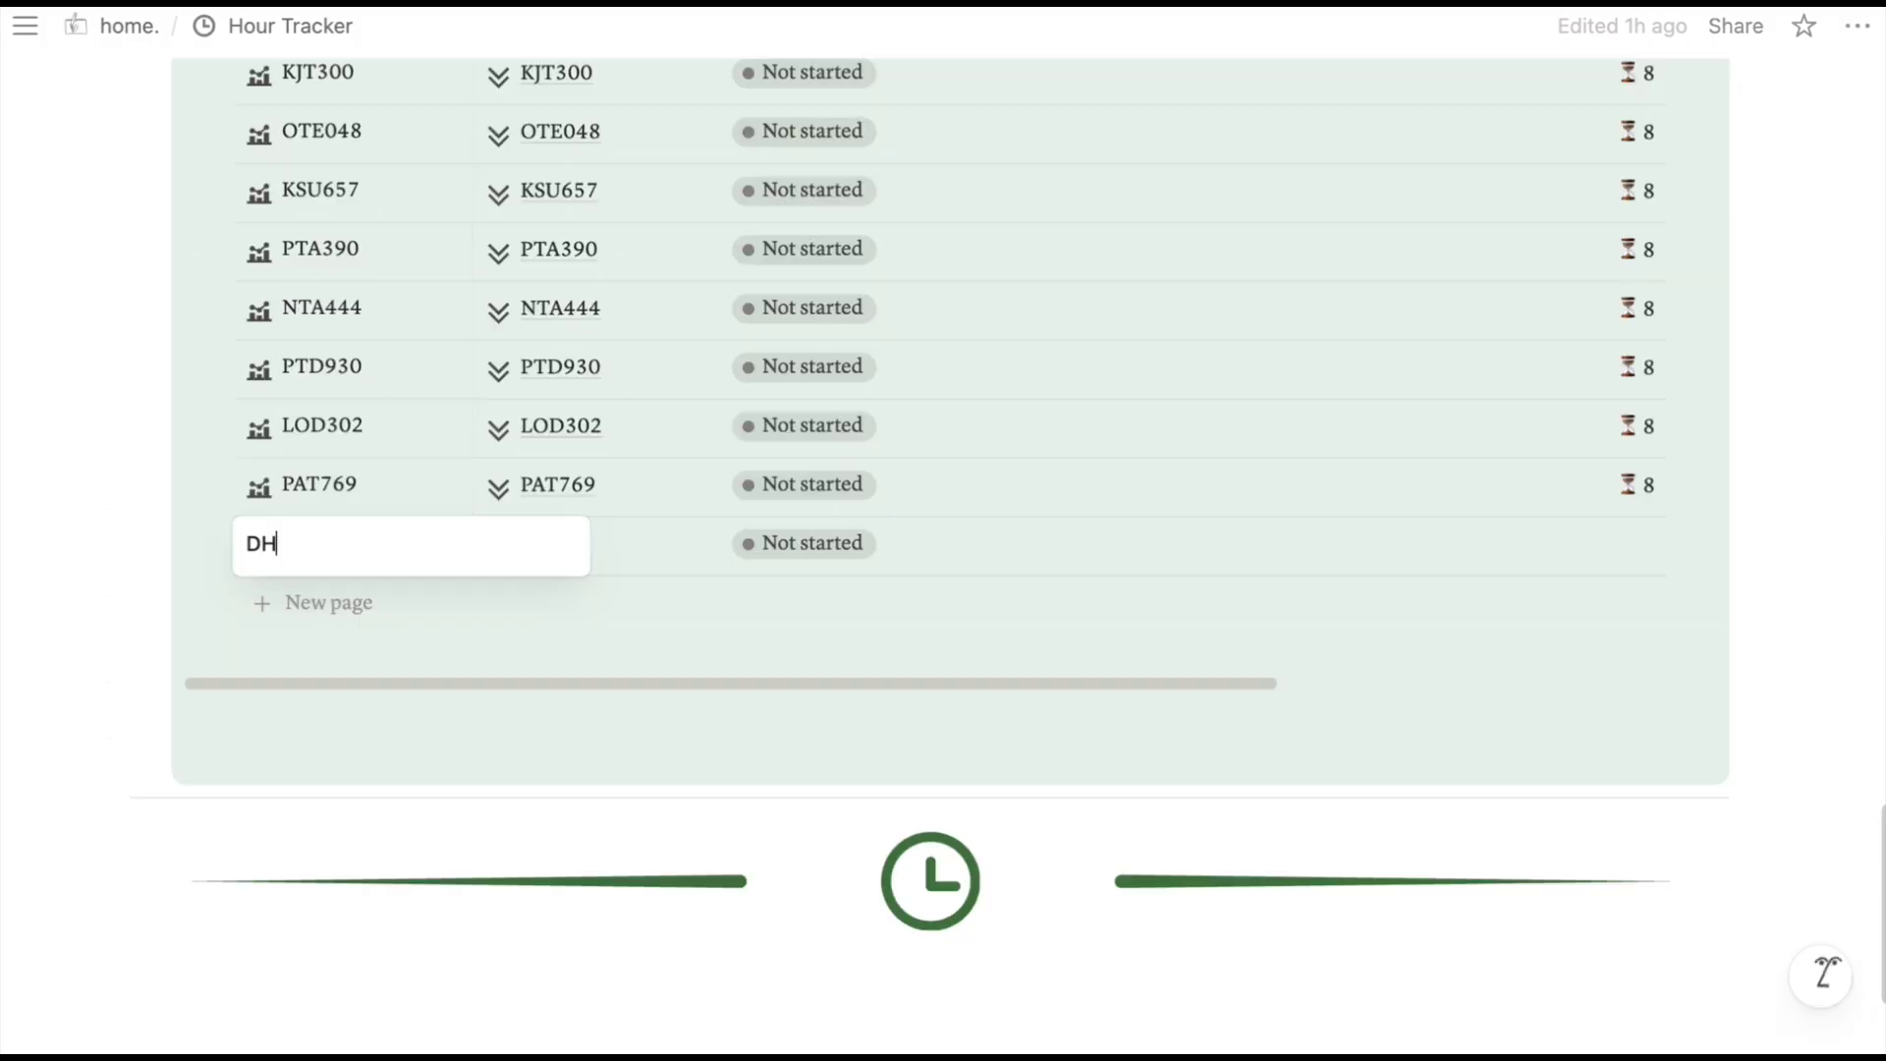
pyautogui.write('E')
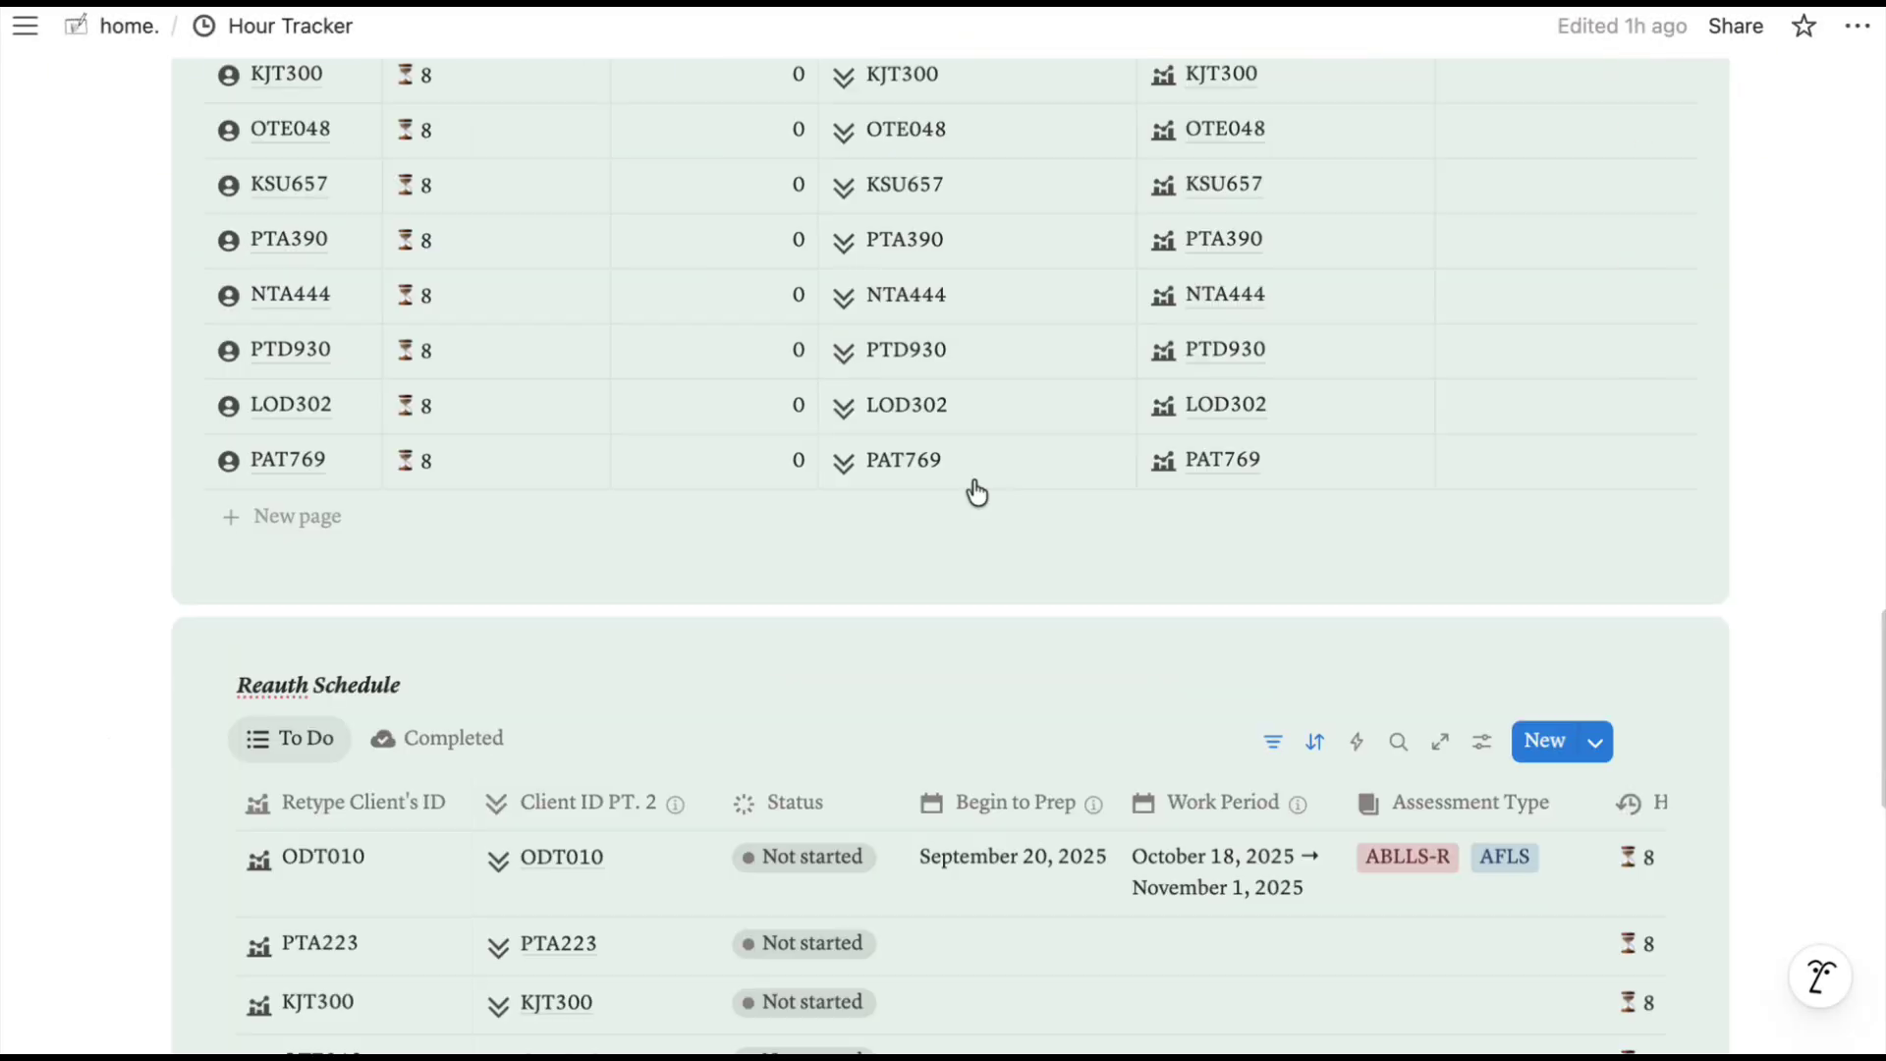
pyautogui.scroll(3, 975, 491)
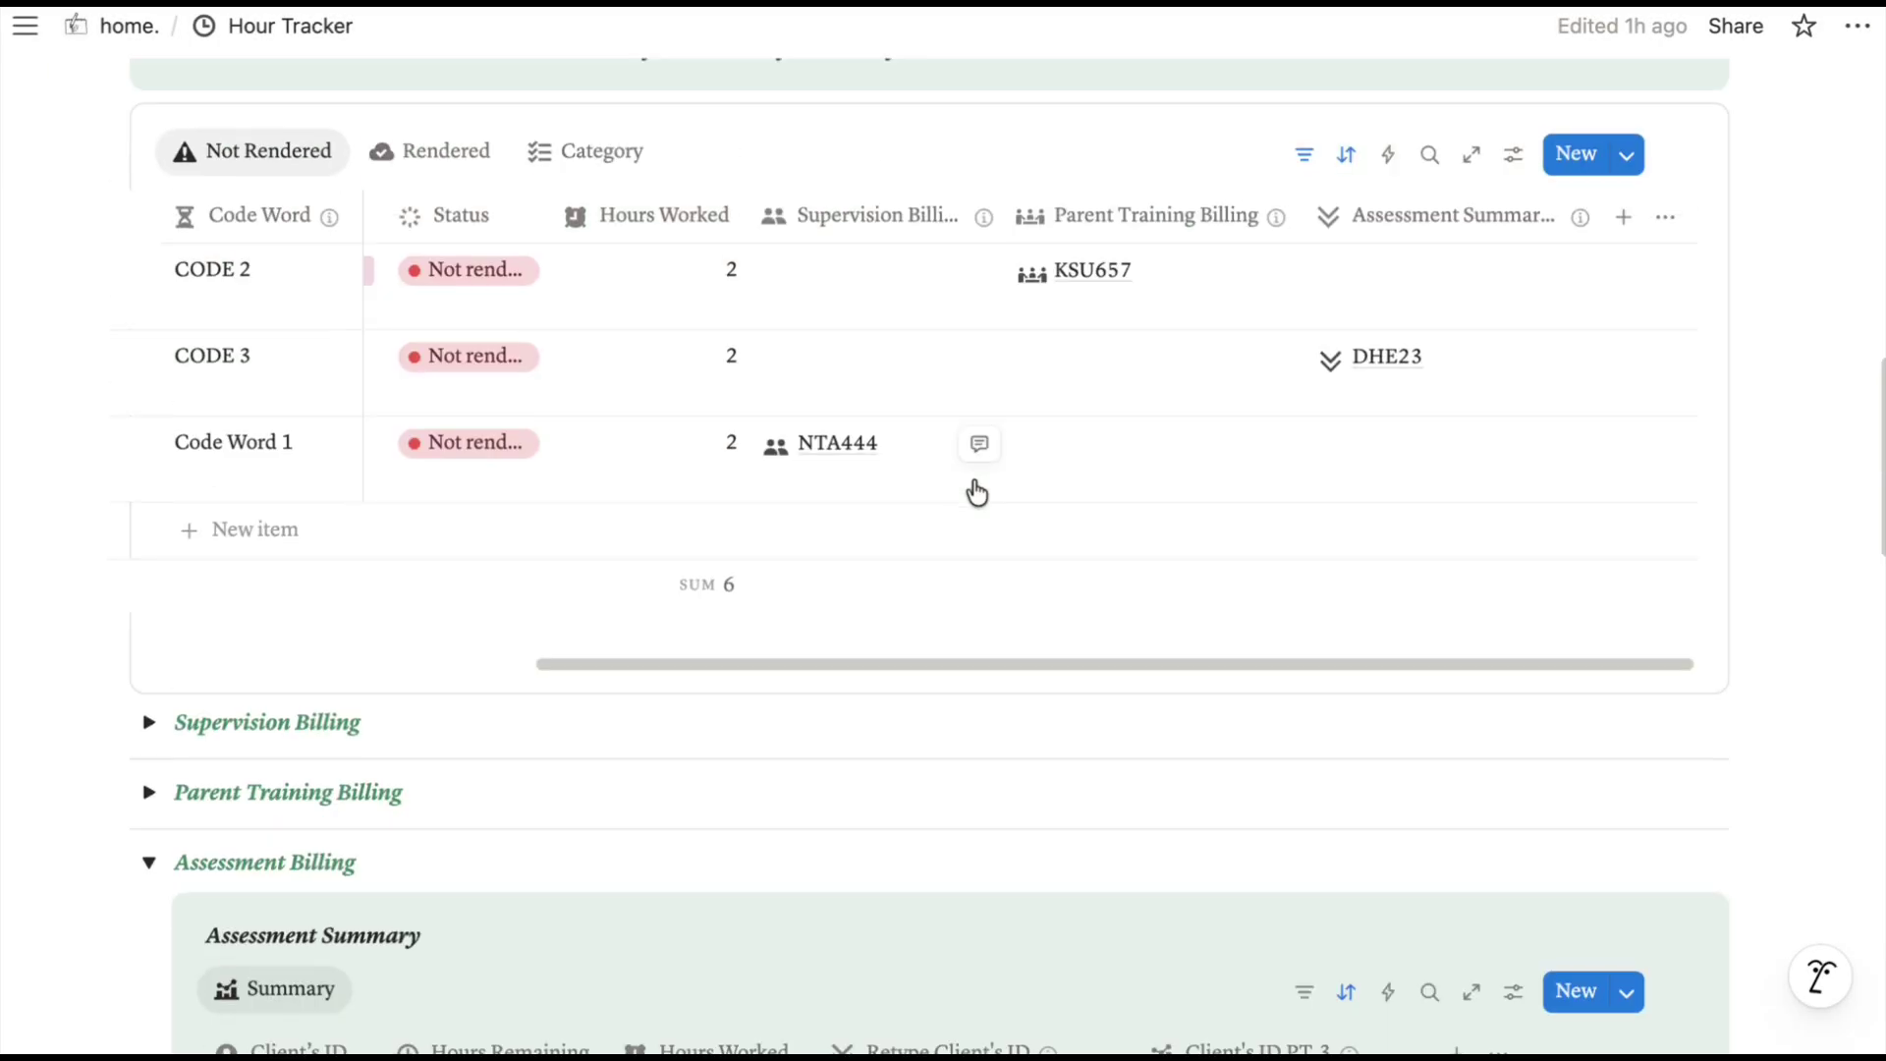
pyautogui.scroll(-15, 972, 491)
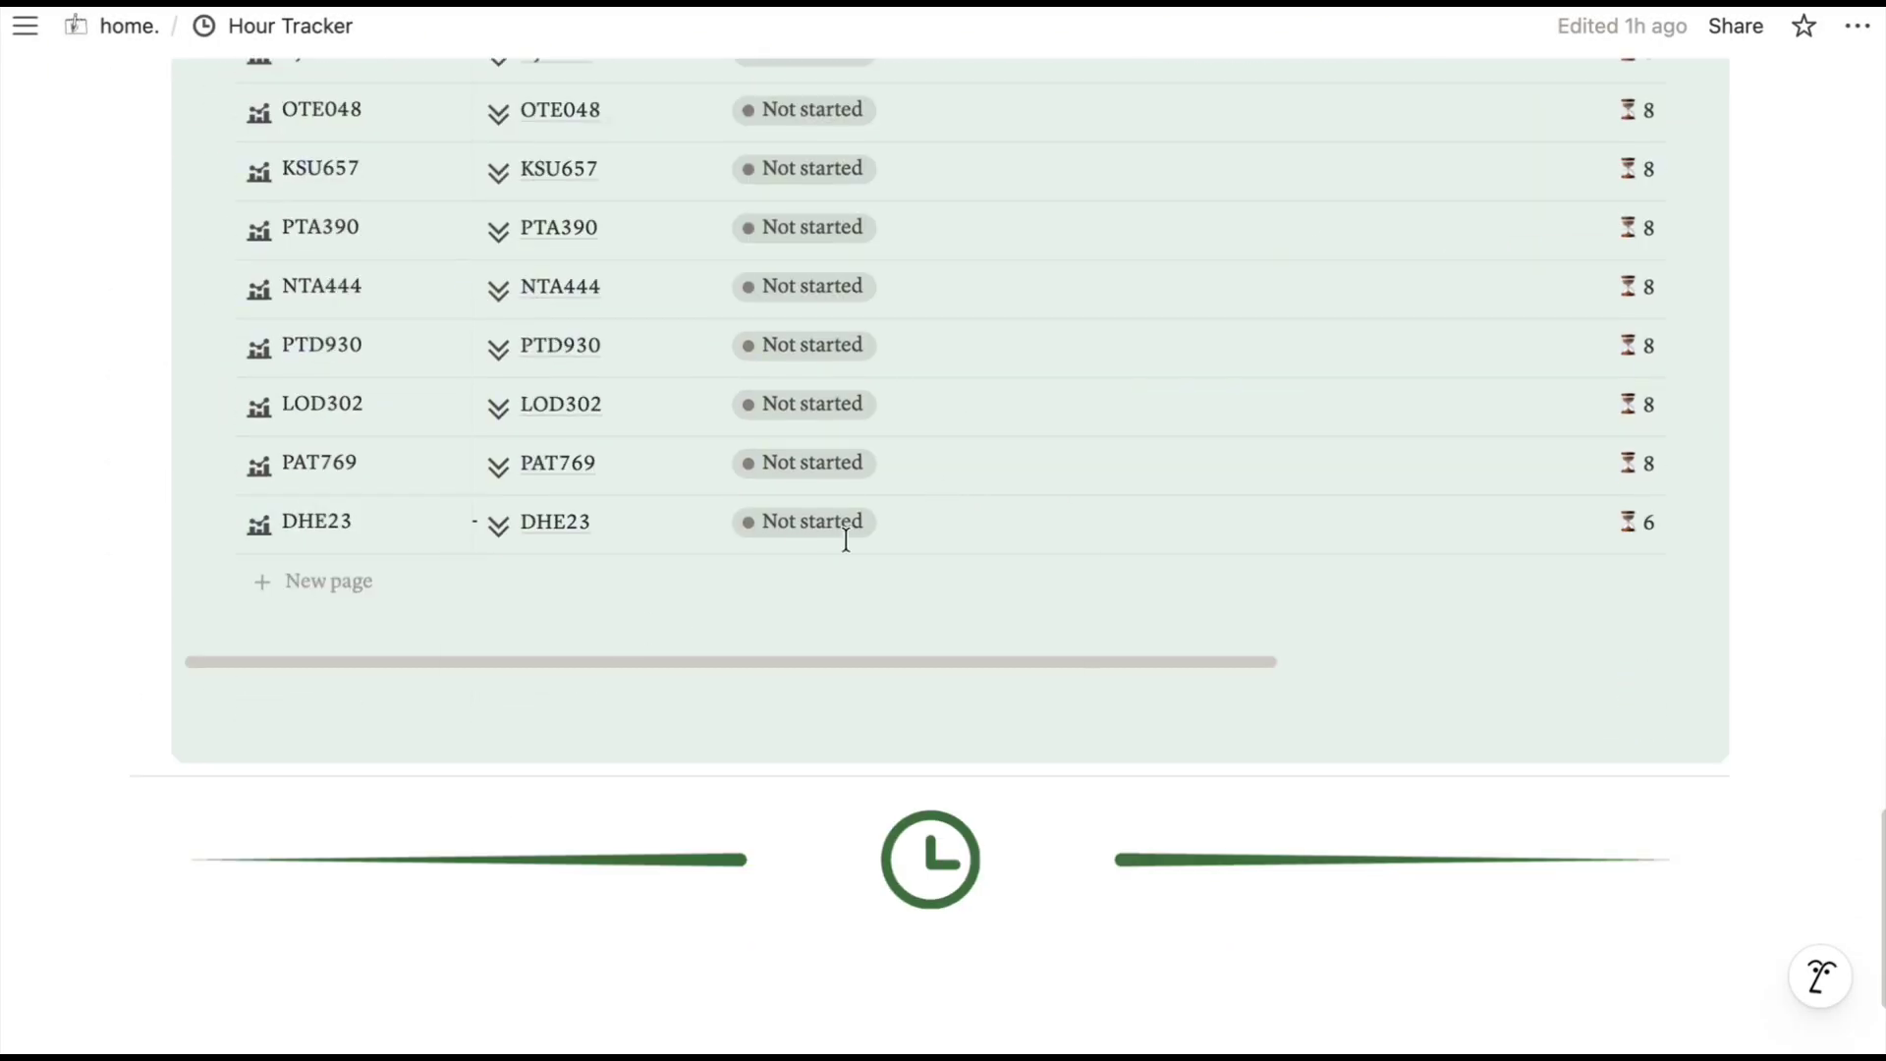
pyautogui.scroll(2, 1100, 502)
pyautogui.hscroll(5, 985, 875)
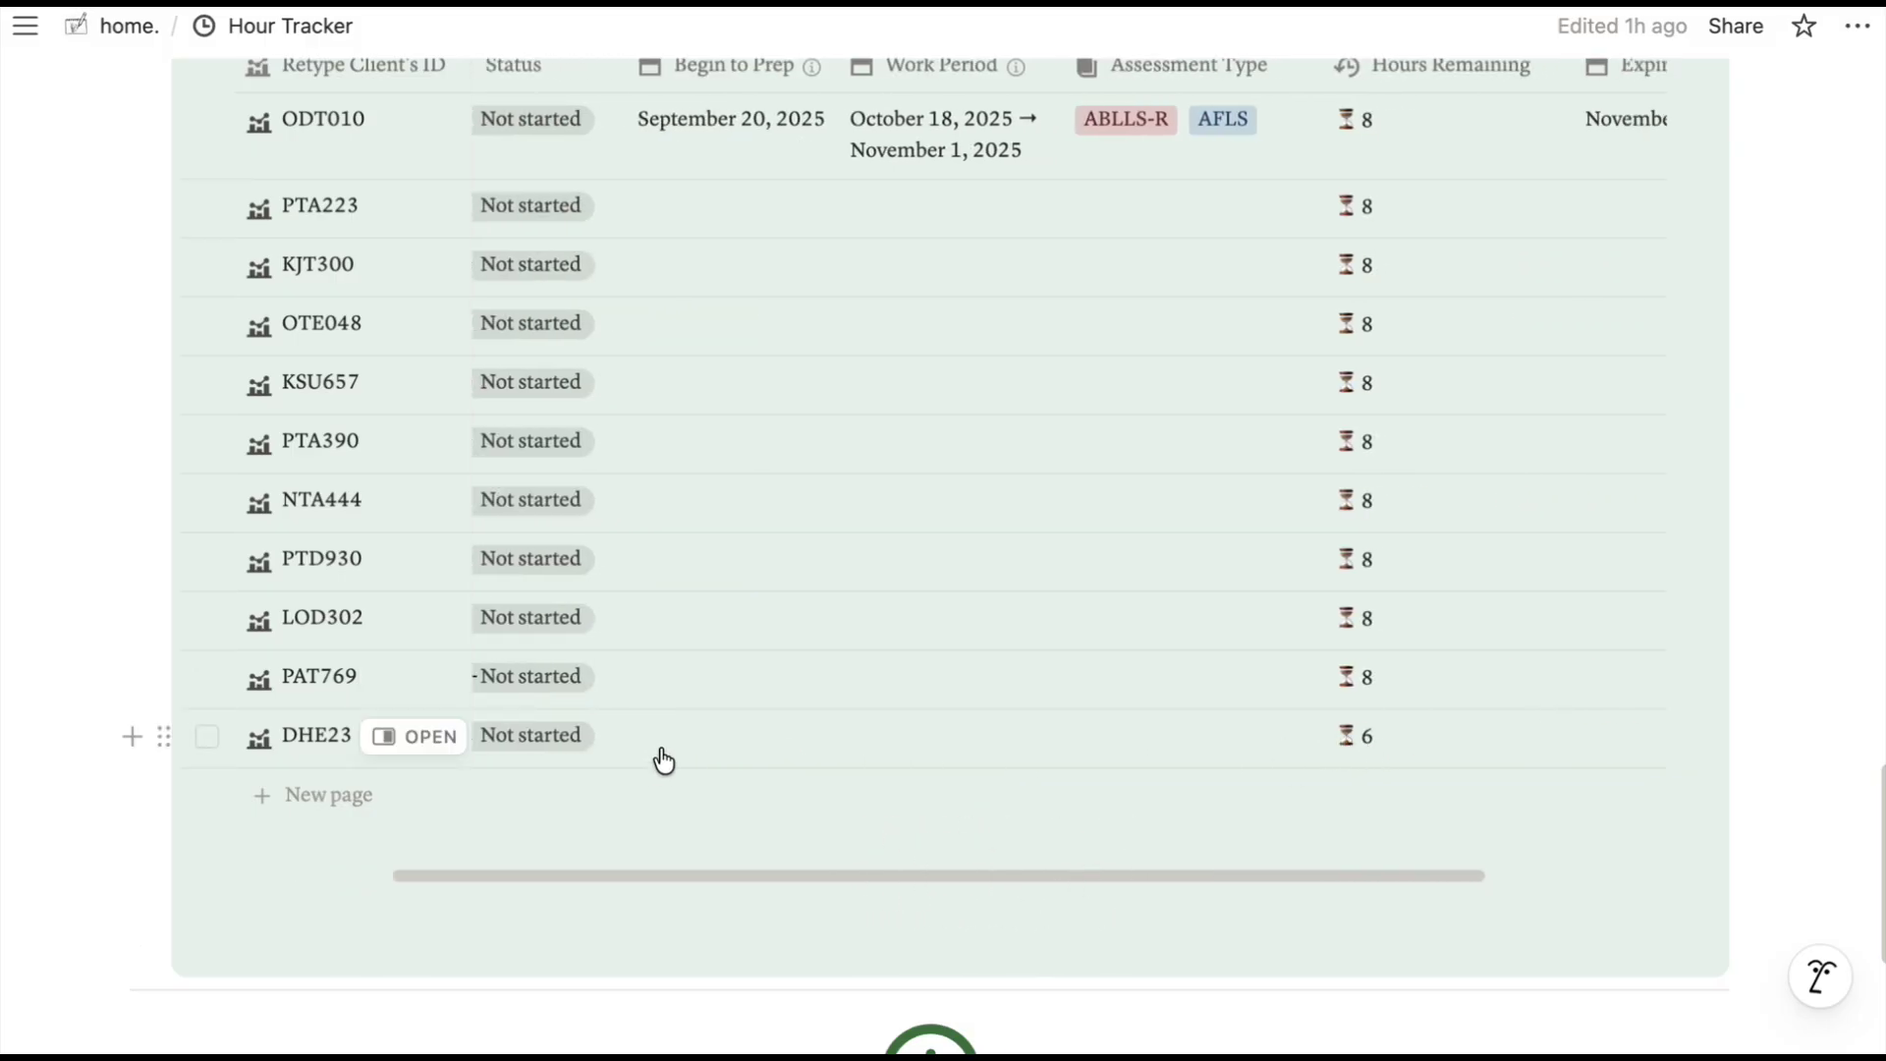
pyautogui.scroll(2, 663, 759)
pyautogui.moveTo(750, 966); pyautogui.dragTo(554, 965)
pyautogui.scroll(10, 703, 324)
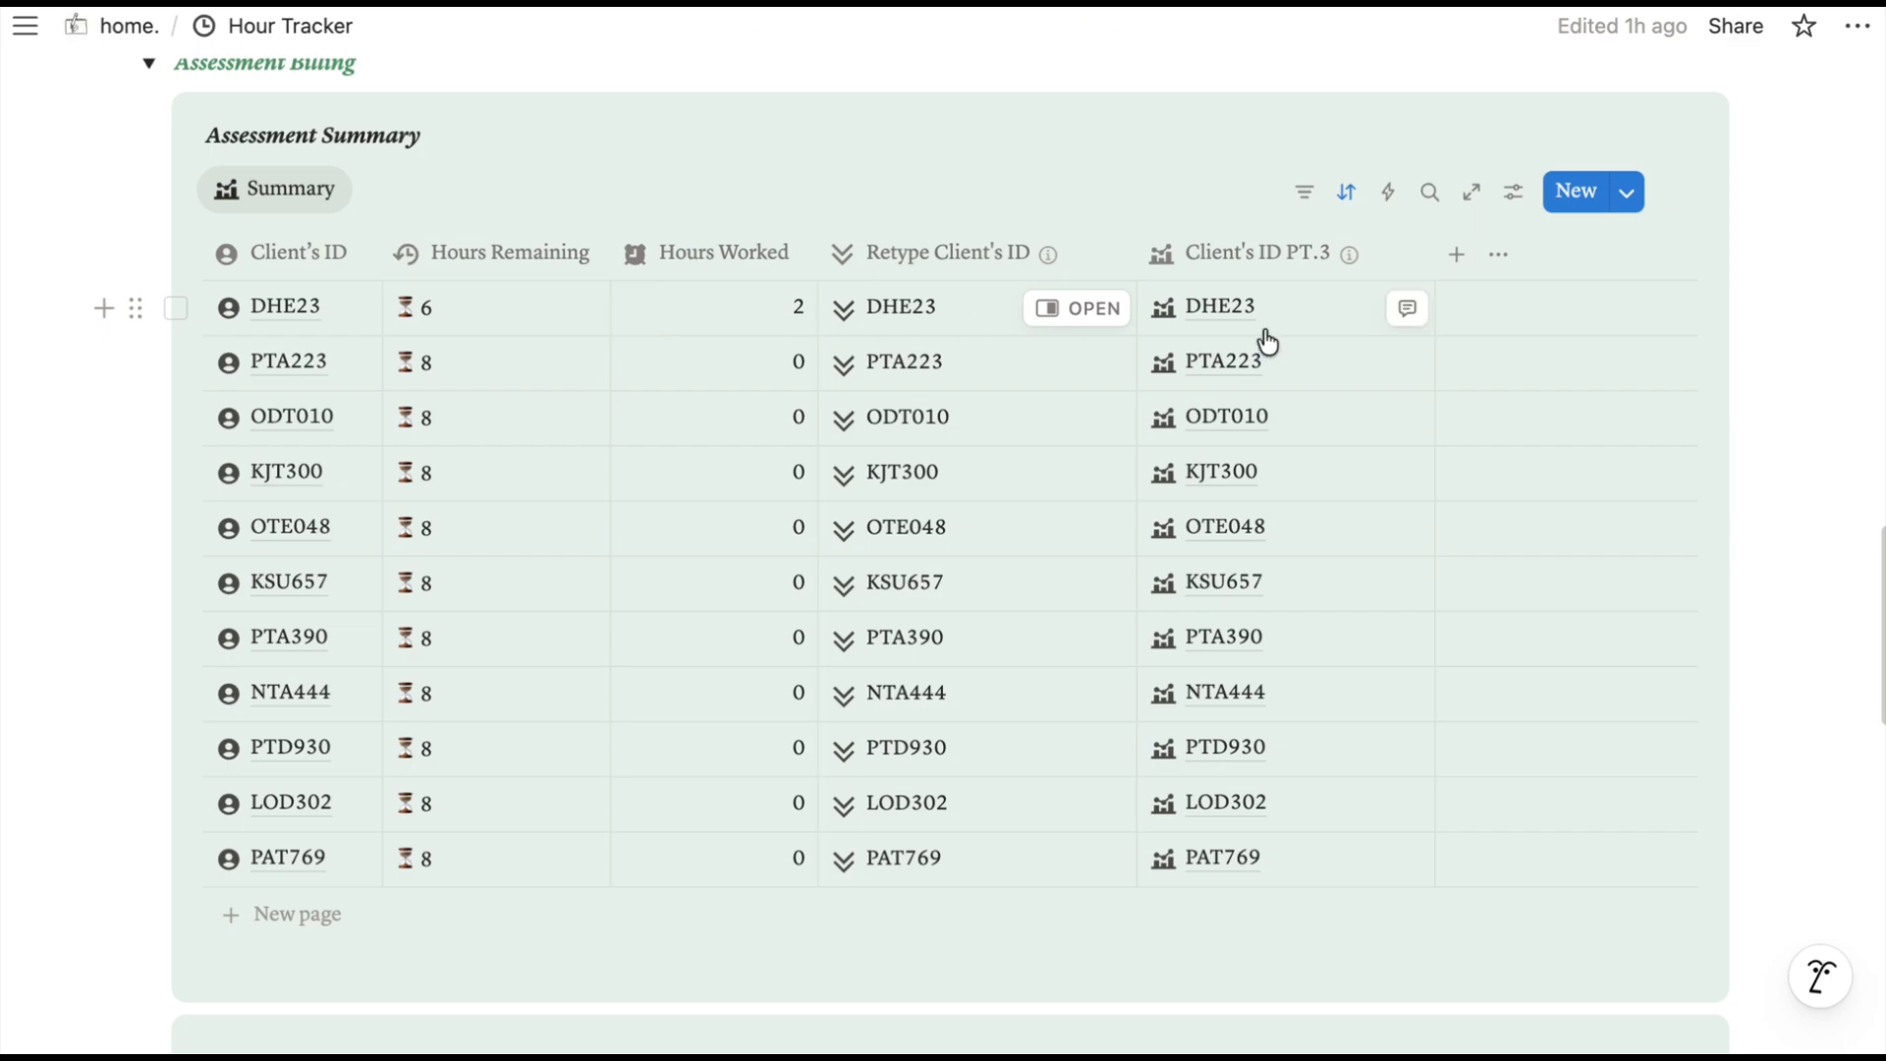
pyautogui.scroll(-10, 1218, 339)
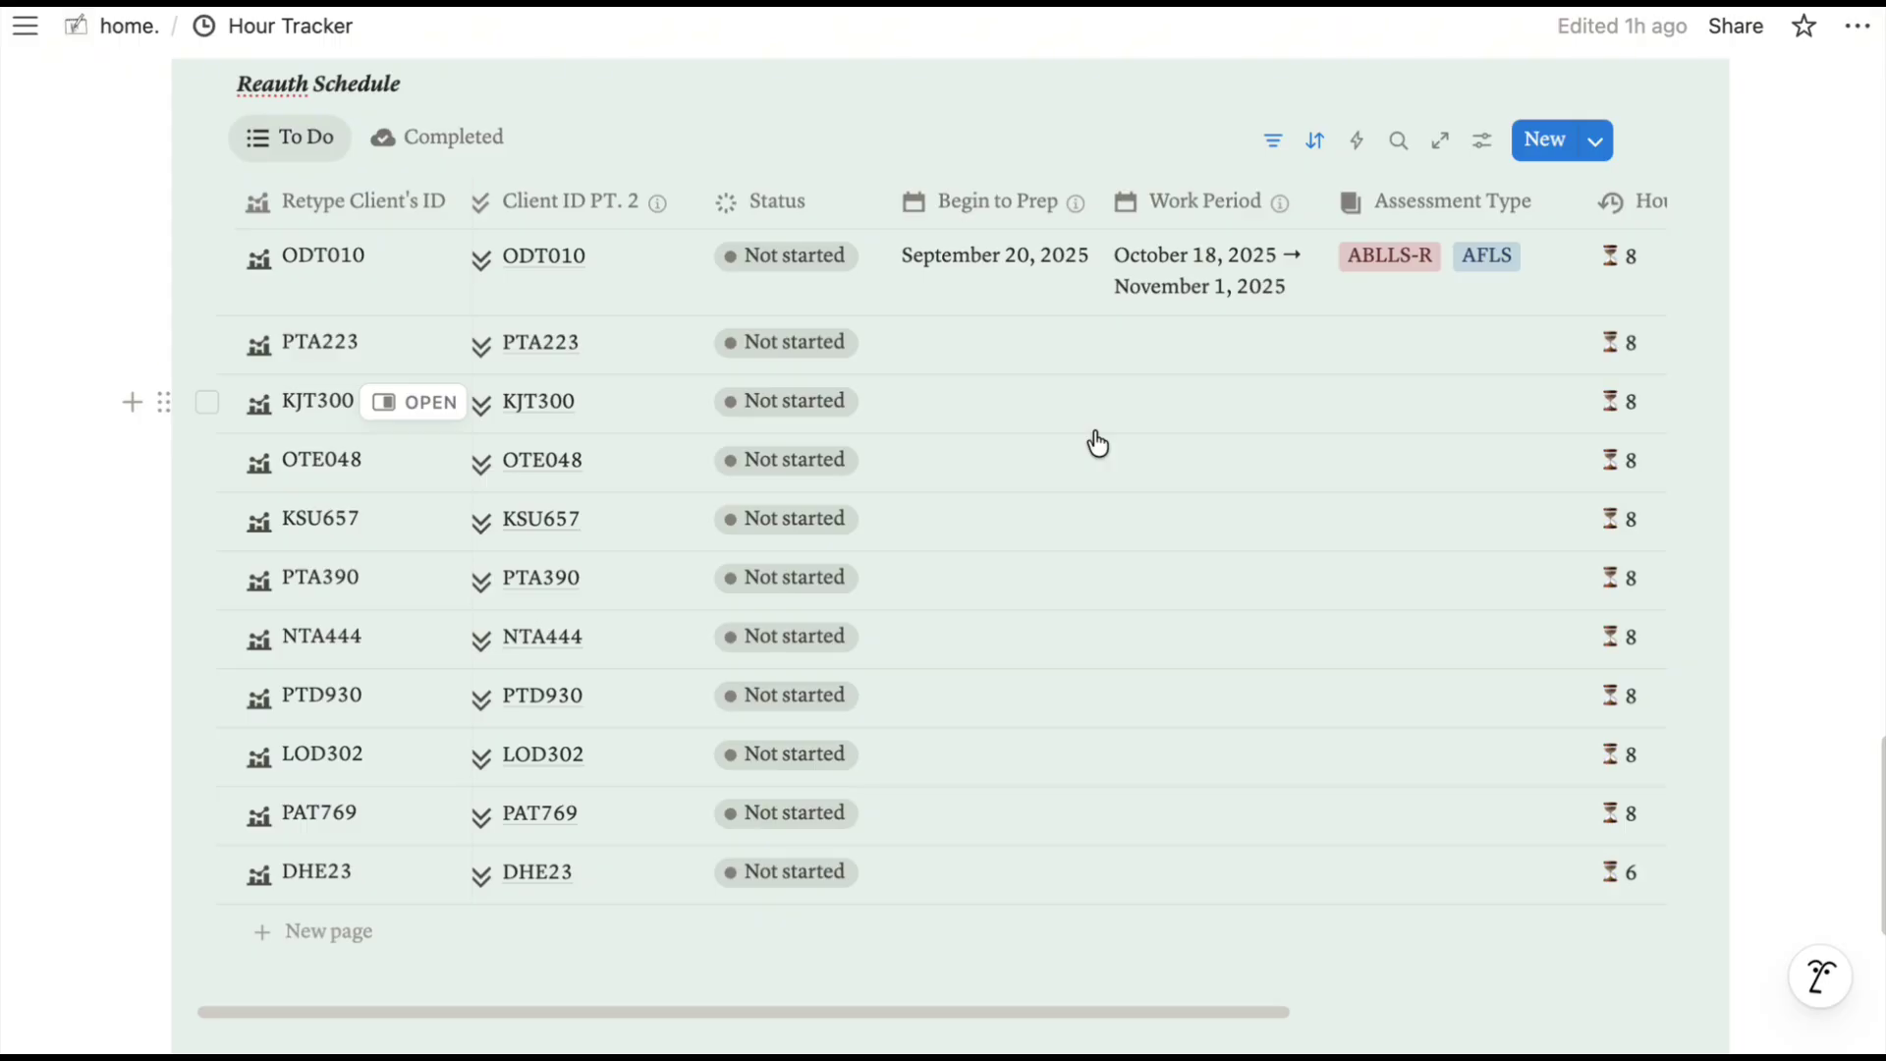
pyautogui.moveTo(1076, 217)
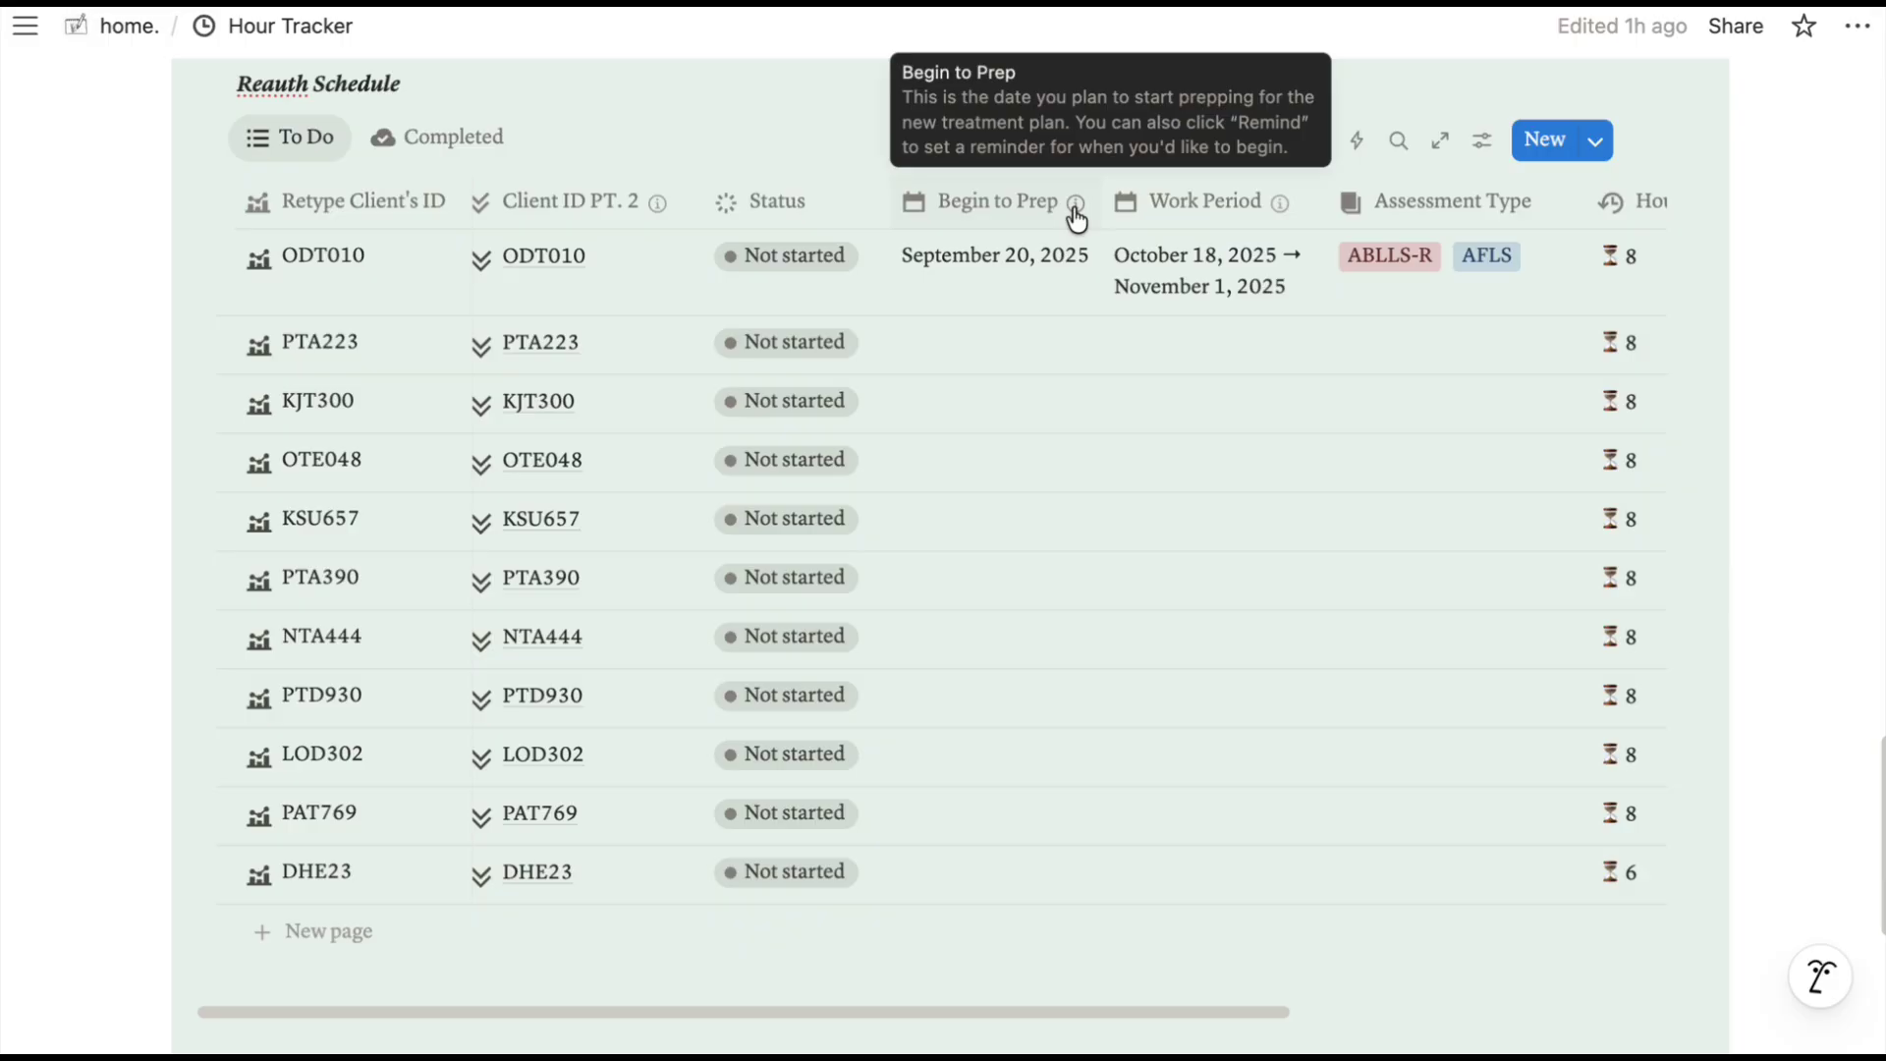
pyautogui.moveTo(1281, 207)
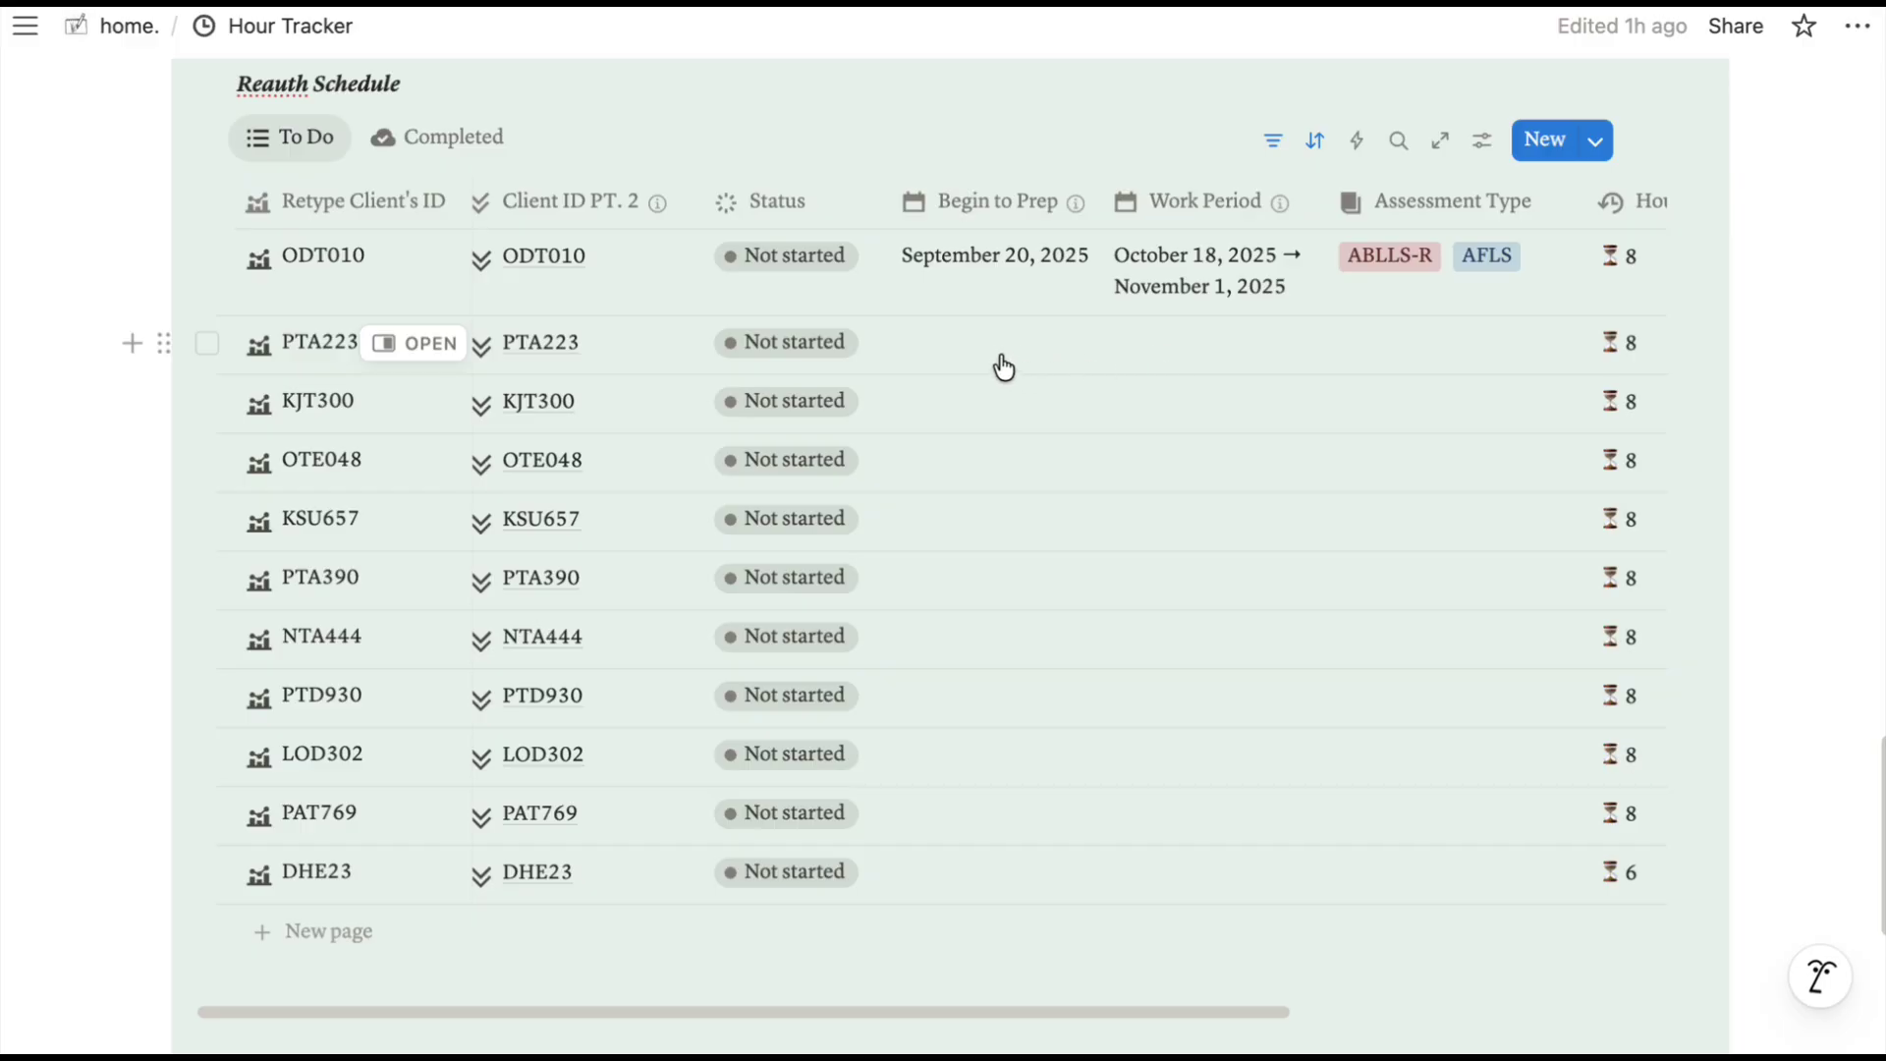
# Set PTA223's Begin to Prep date to October 7, 2025.
pyautogui.click(1000, 366)
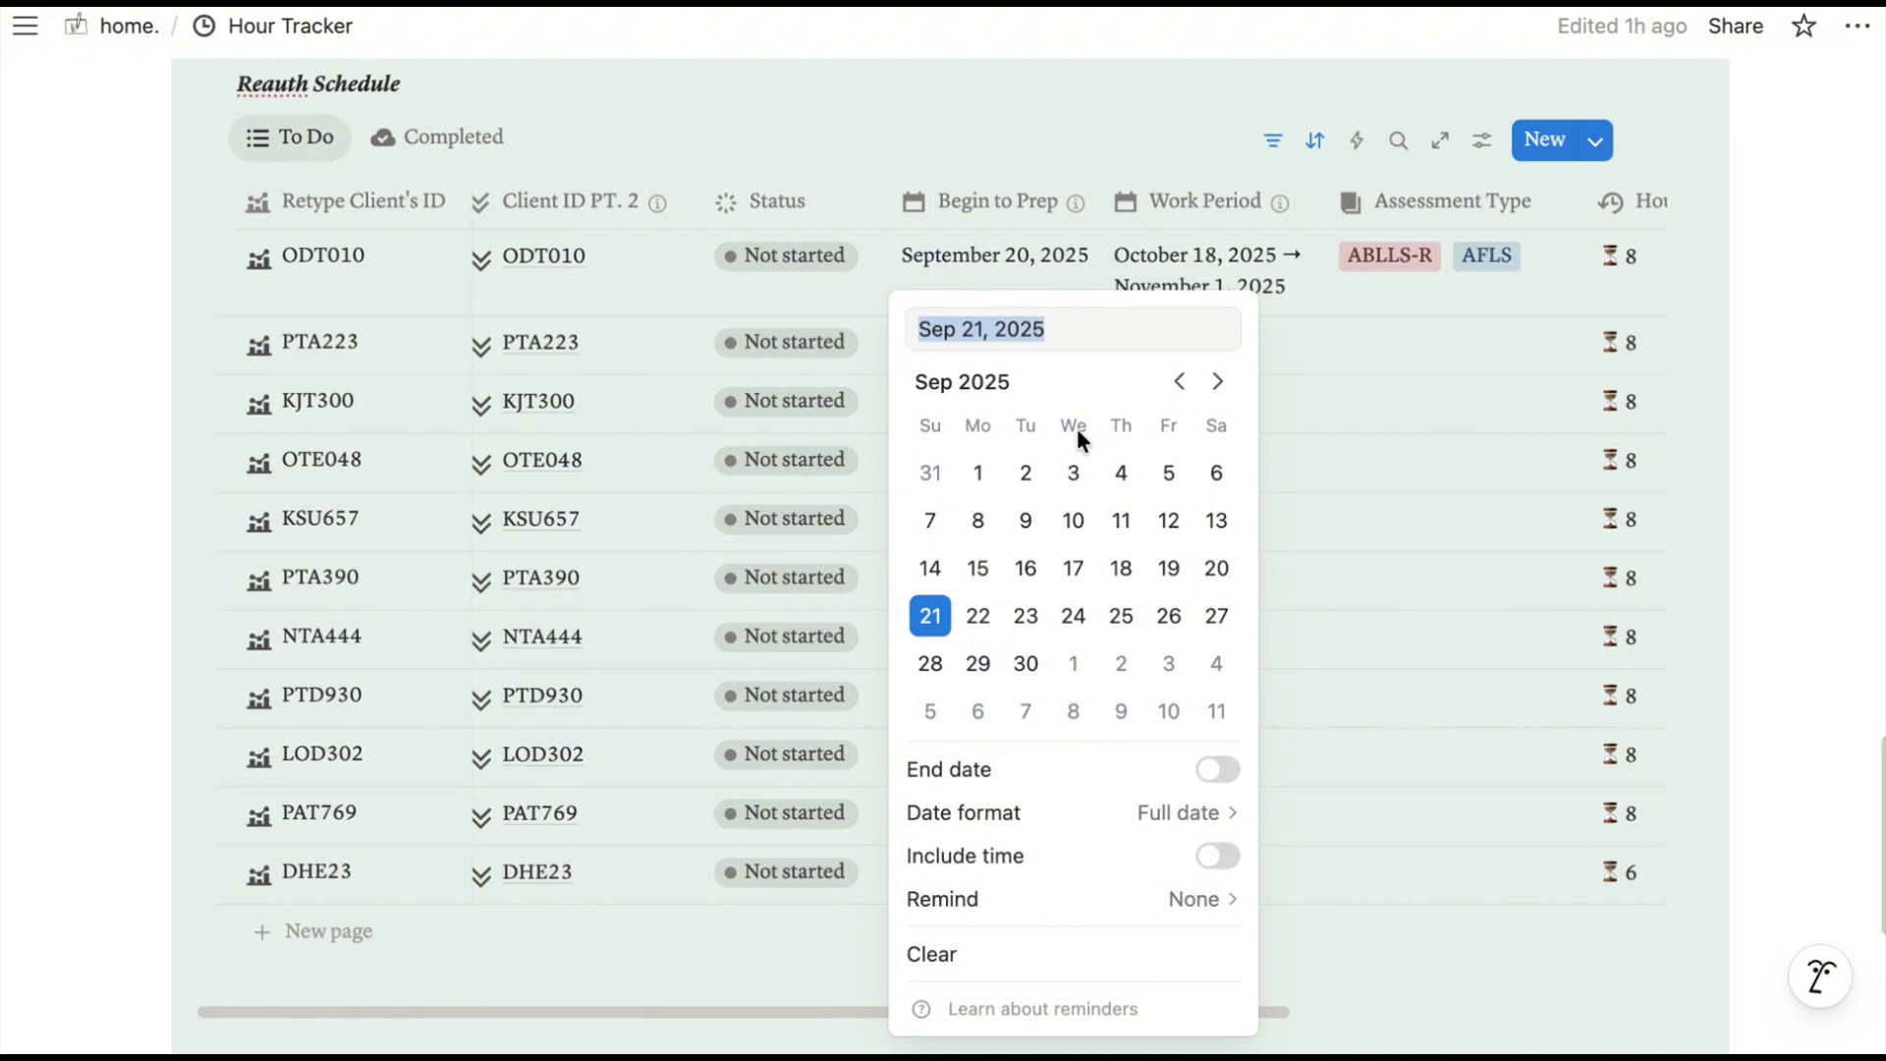
pyautogui.click(1218, 383)
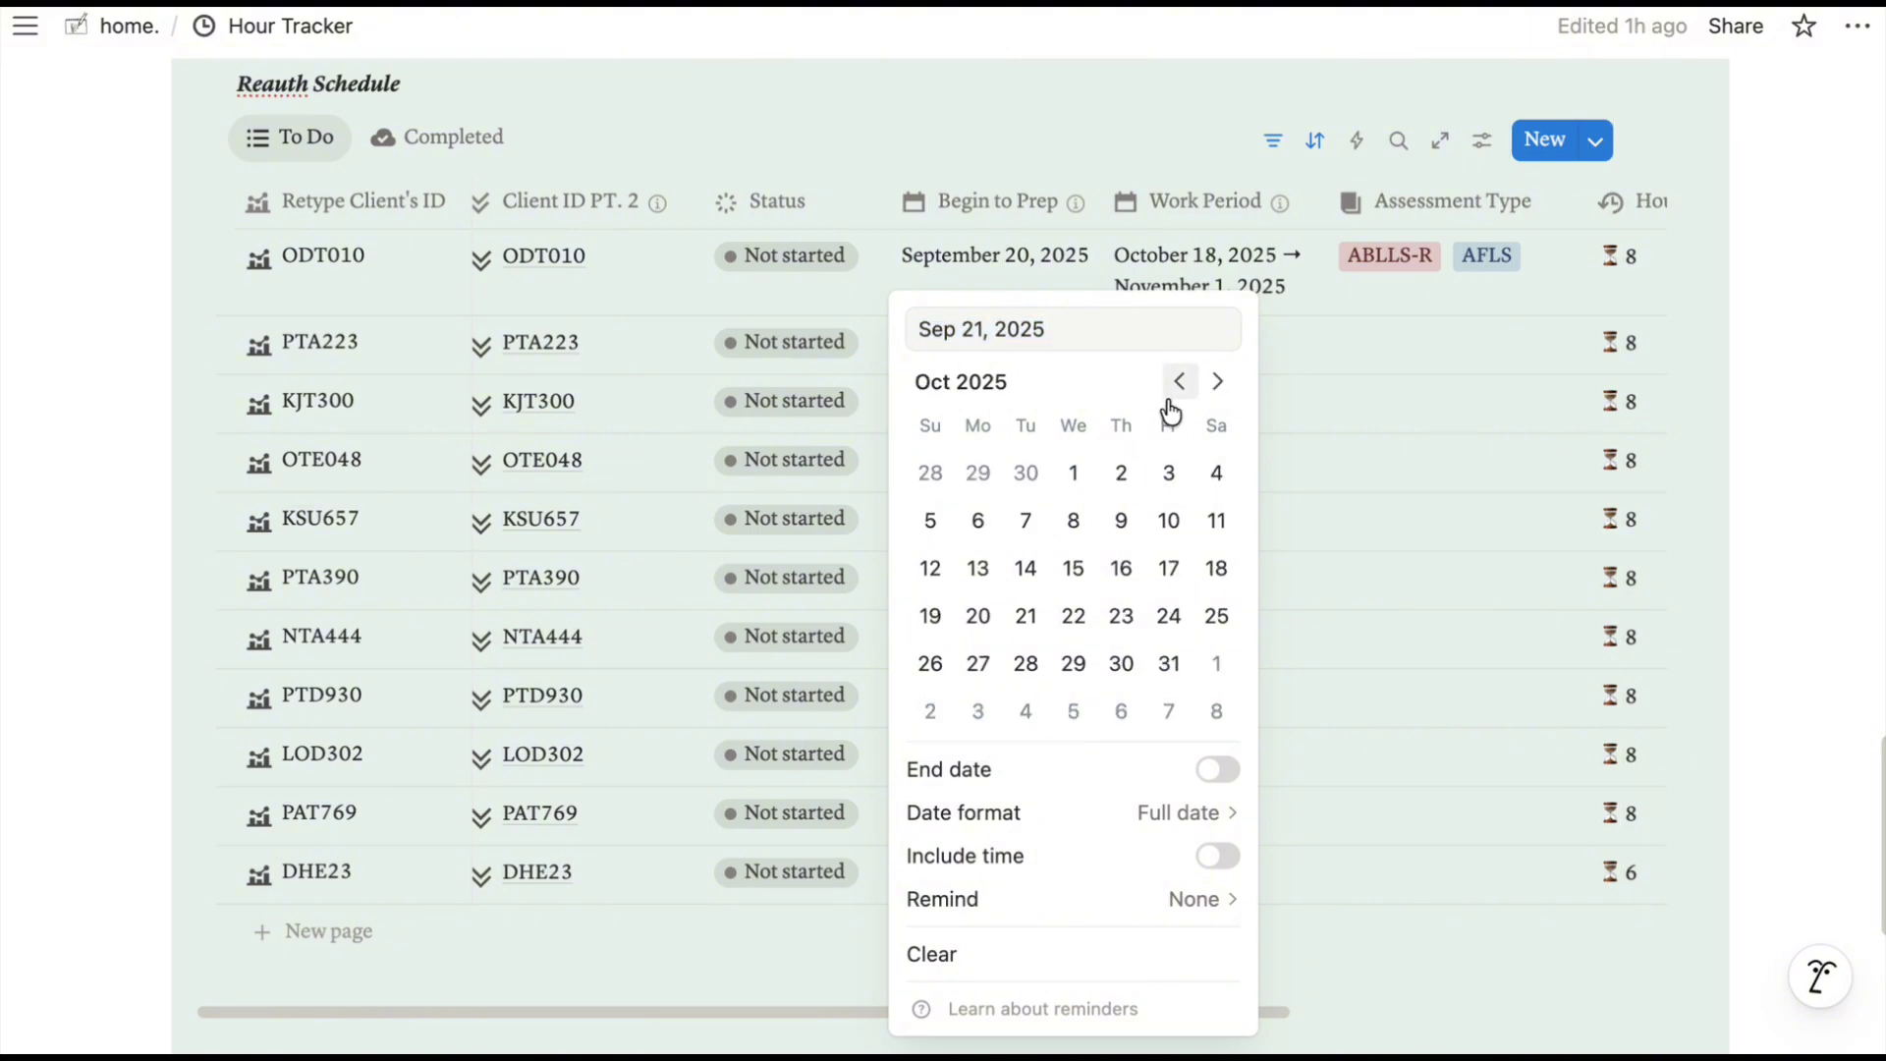
pyautogui.click(1025, 532)
# Set PTA223's work period to November 7–21, 2025.
pyautogui.click(1414, 451)
pyautogui.click(1217, 351)
pyautogui.doubleClick(1434, 385)
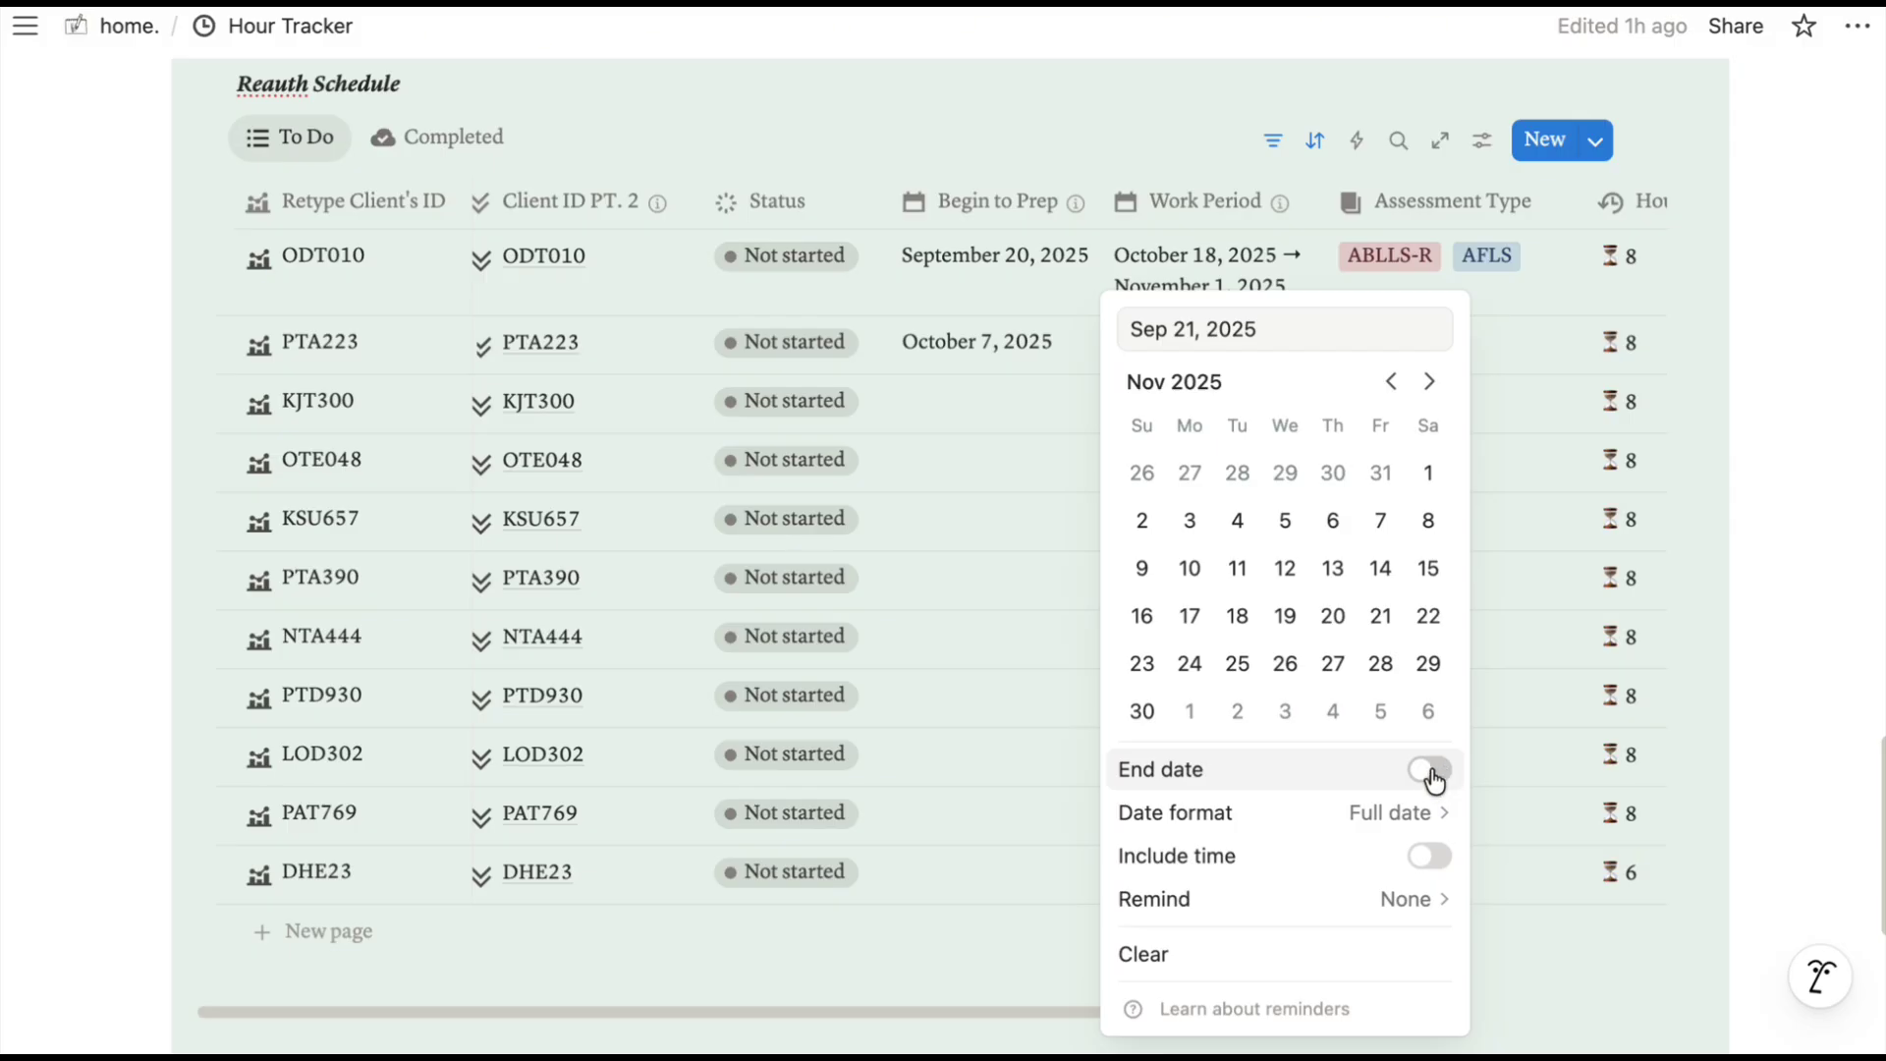
pyautogui.click(1380, 521)
pyautogui.click(1429, 769)
pyautogui.click(1380, 615)
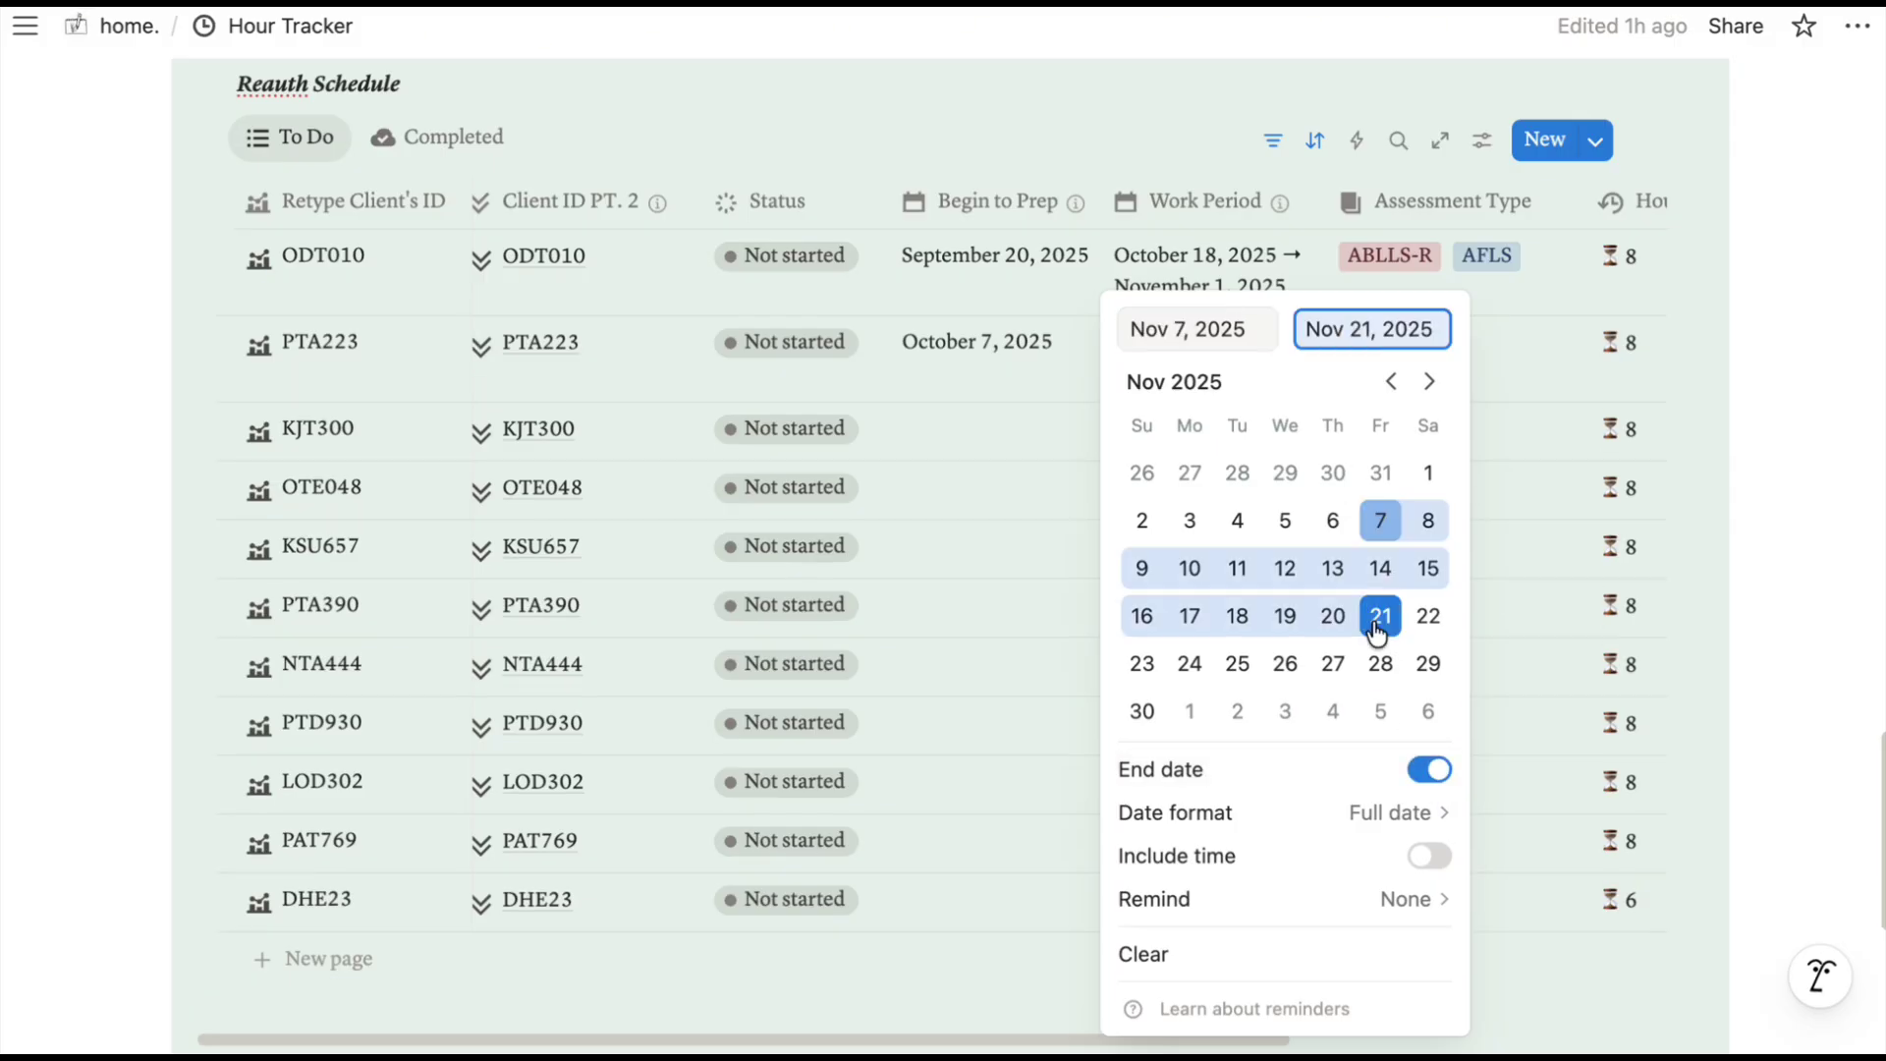
pyautogui.press('Escape')
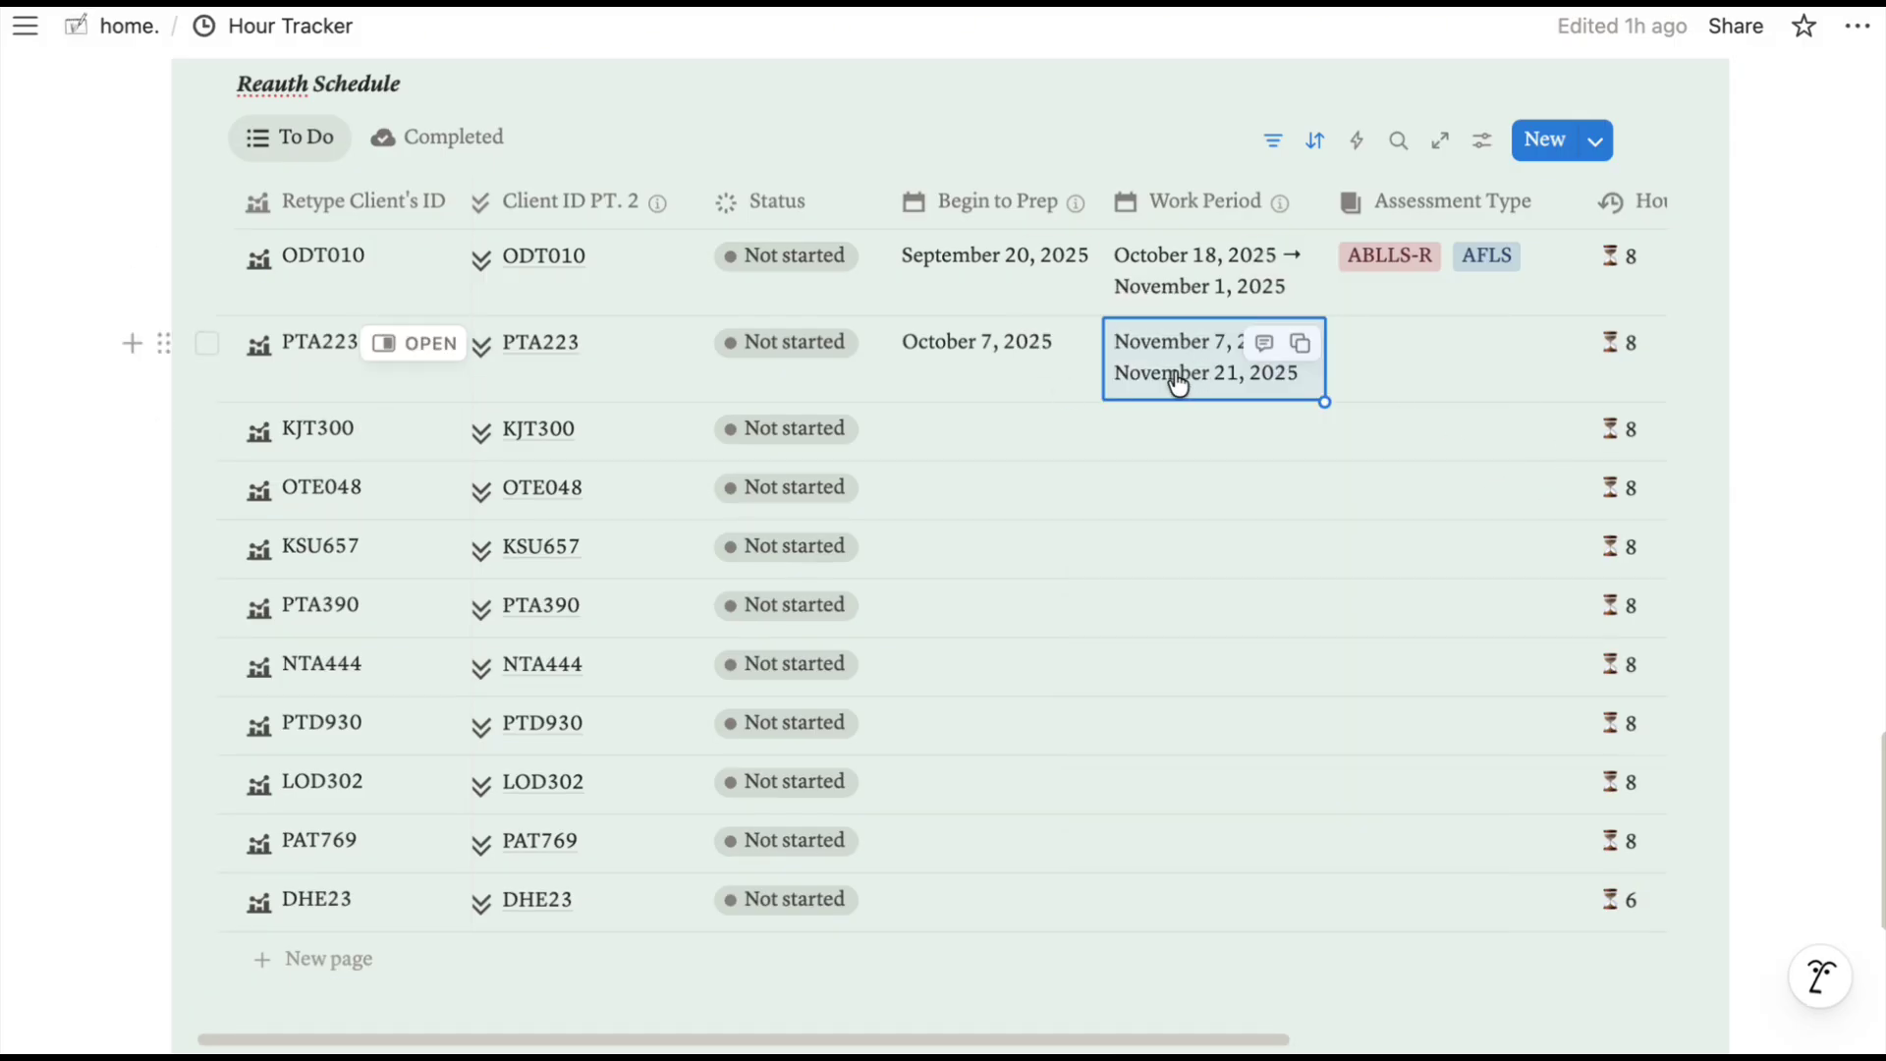
# Tag PTA223's assessment types as VBMAPP and ABLLS-R.
pyautogui.click(1447, 371)
pyautogui.click(1417, 444)
pyautogui.click(1426, 491)
pyautogui.click(1198, 448)
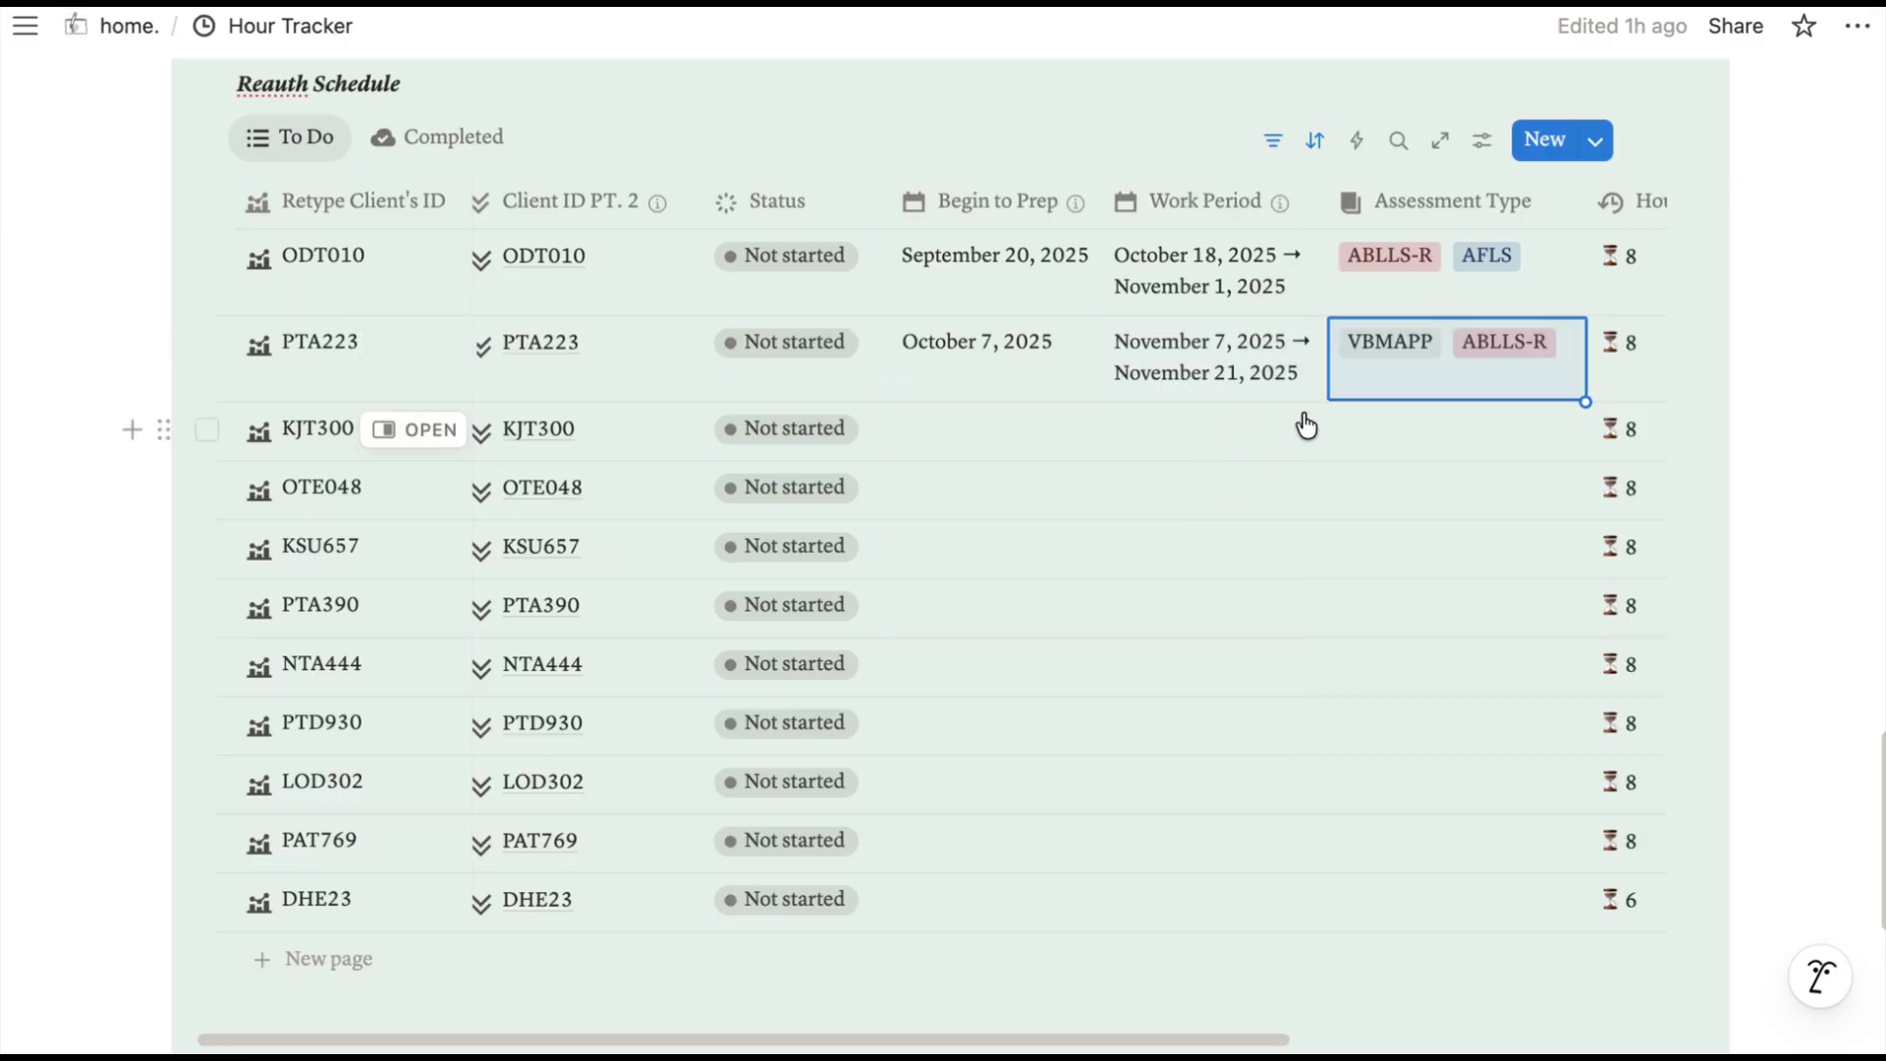
pyautogui.hscroll(5, 1307, 427)
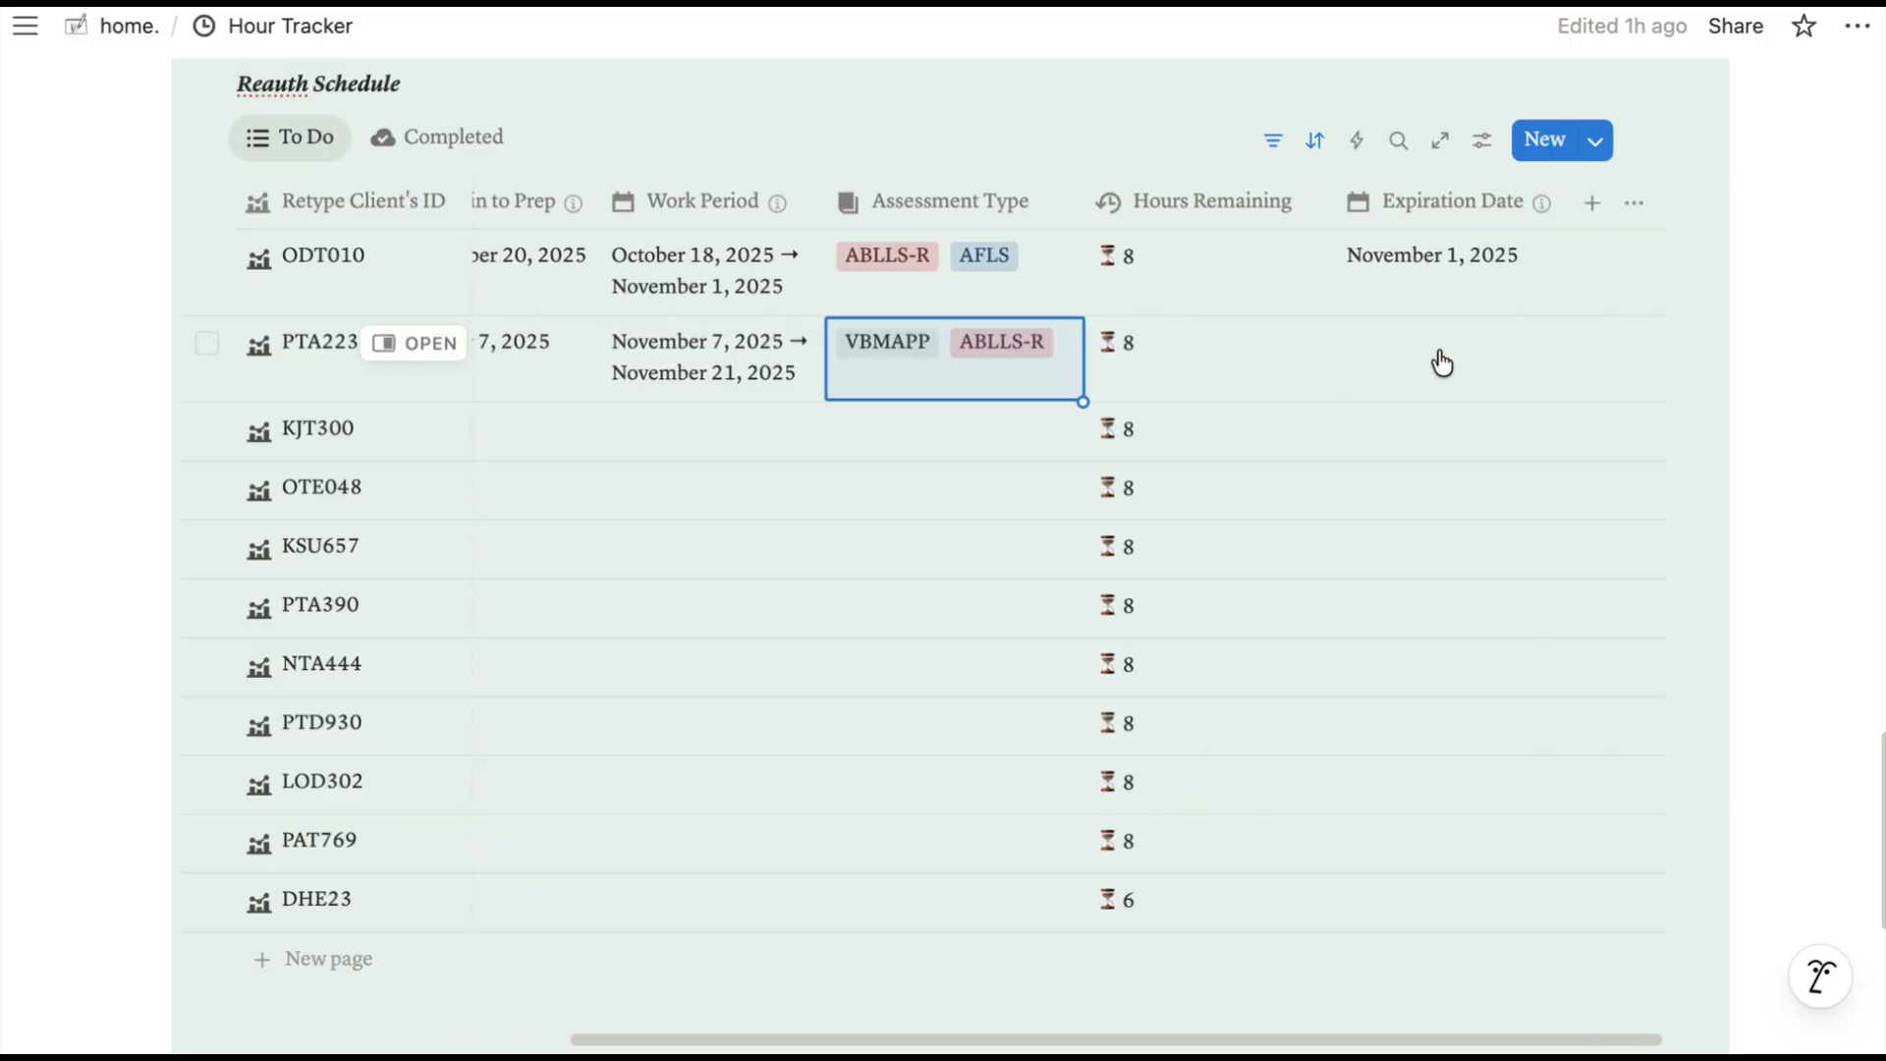
# Set PTA223's expiration date to January 16, 2026.
pyautogui.click(1435, 357)
pyautogui.click(1661, 381)
pyautogui.click(1660, 381)
pyautogui.click(1660, 381)
pyautogui.click(1661, 381)
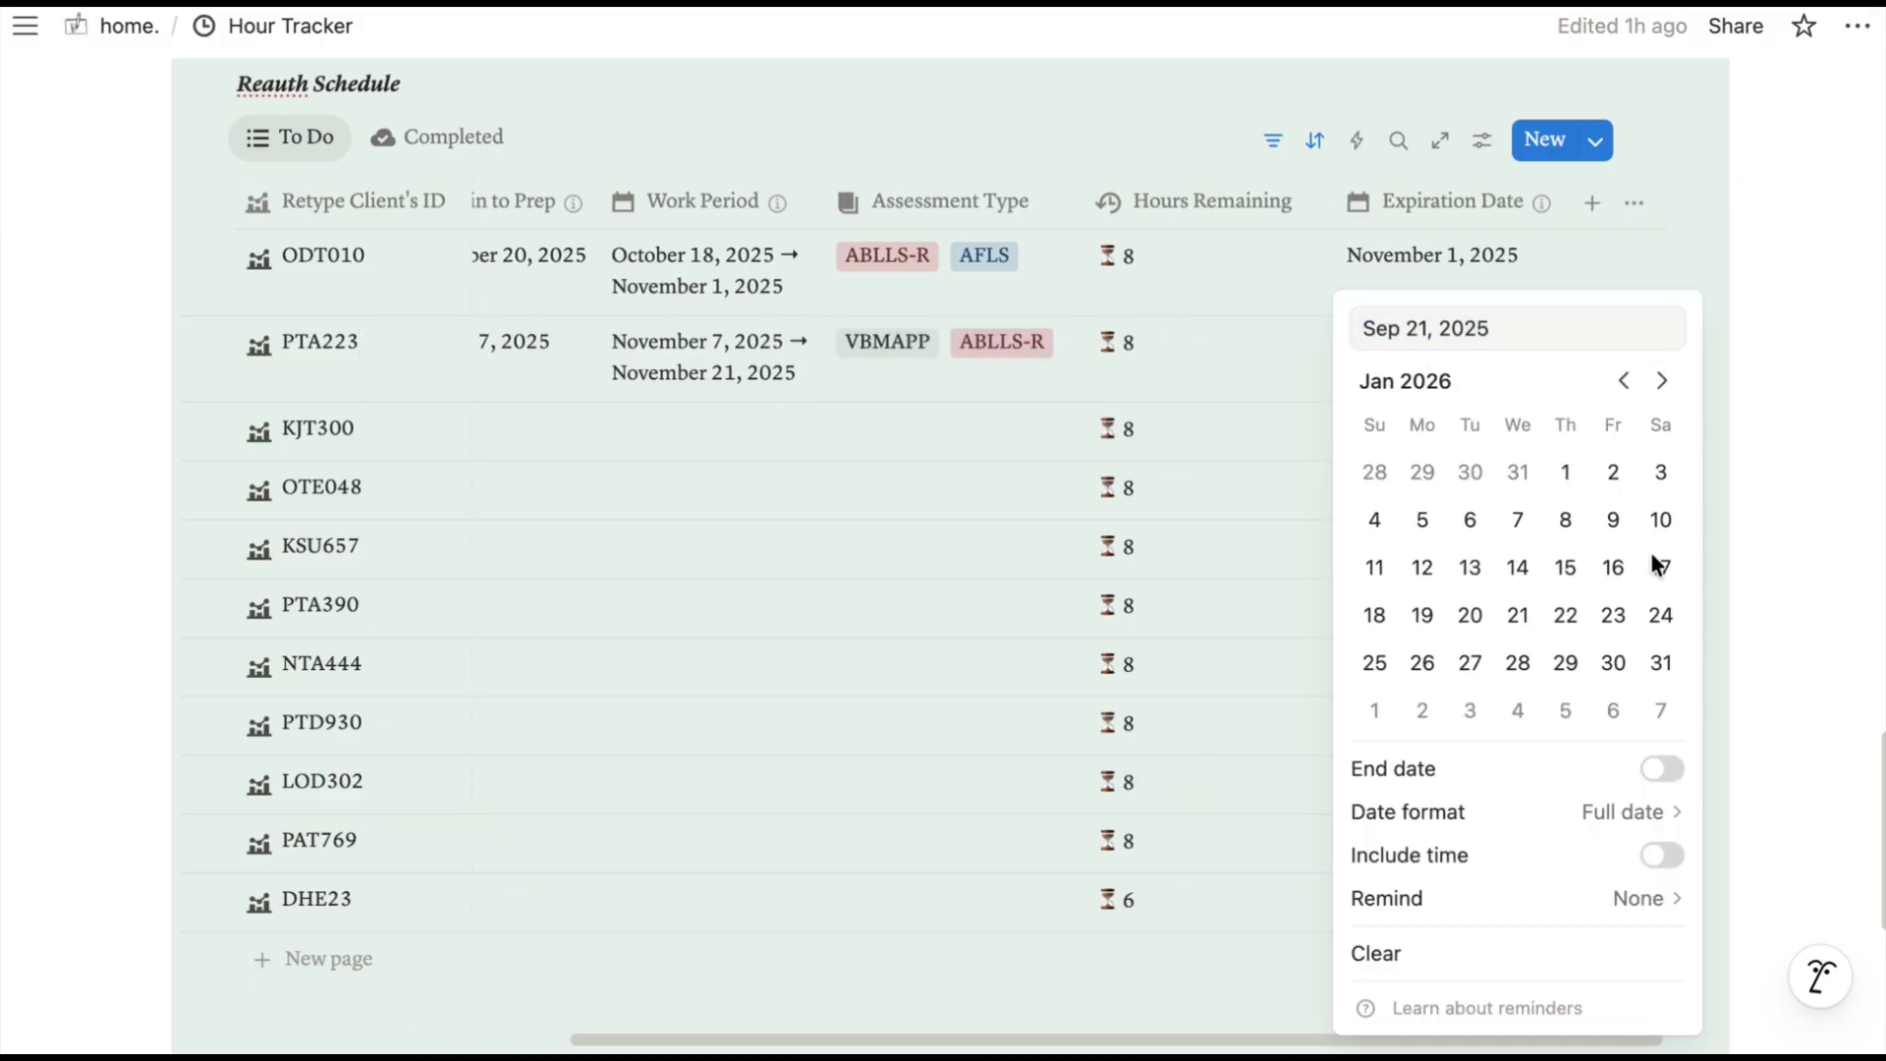
pyautogui.click(1619, 572)
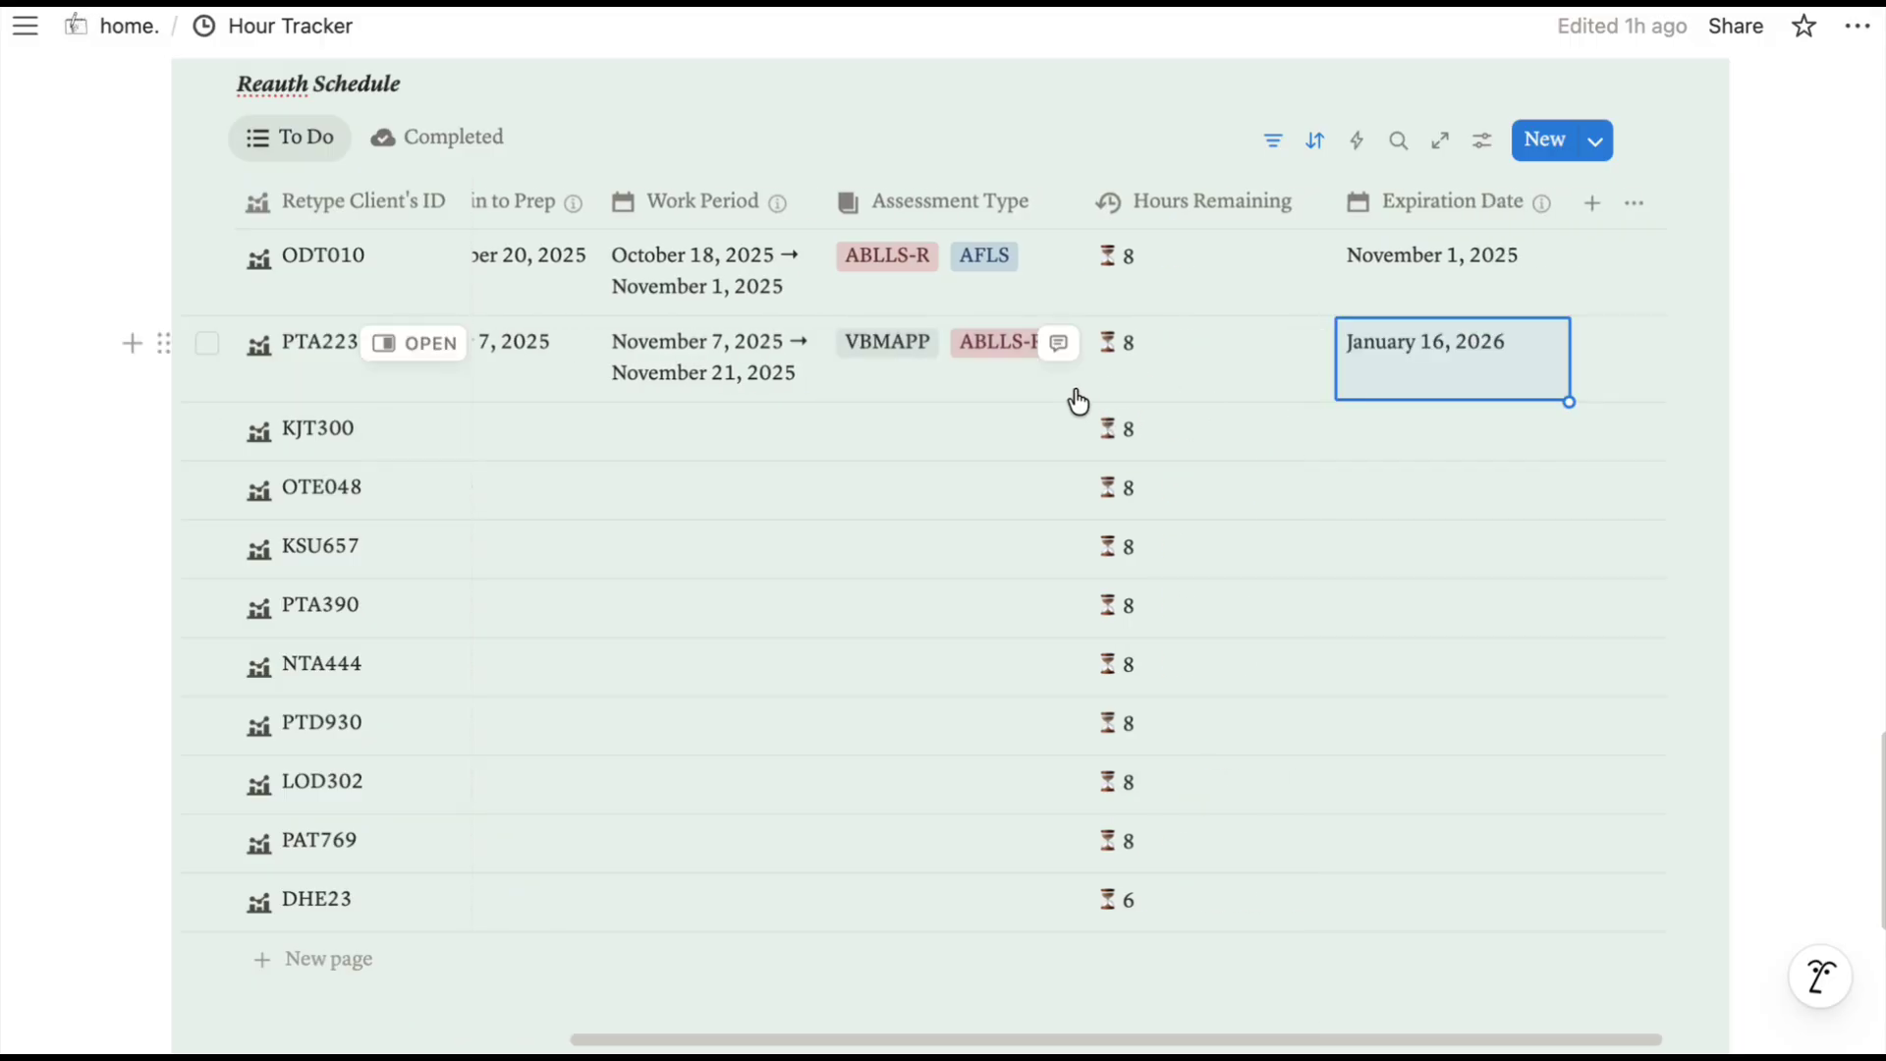
pyautogui.hscroll(-5, 1079, 403)
pyautogui.click(781, 262)
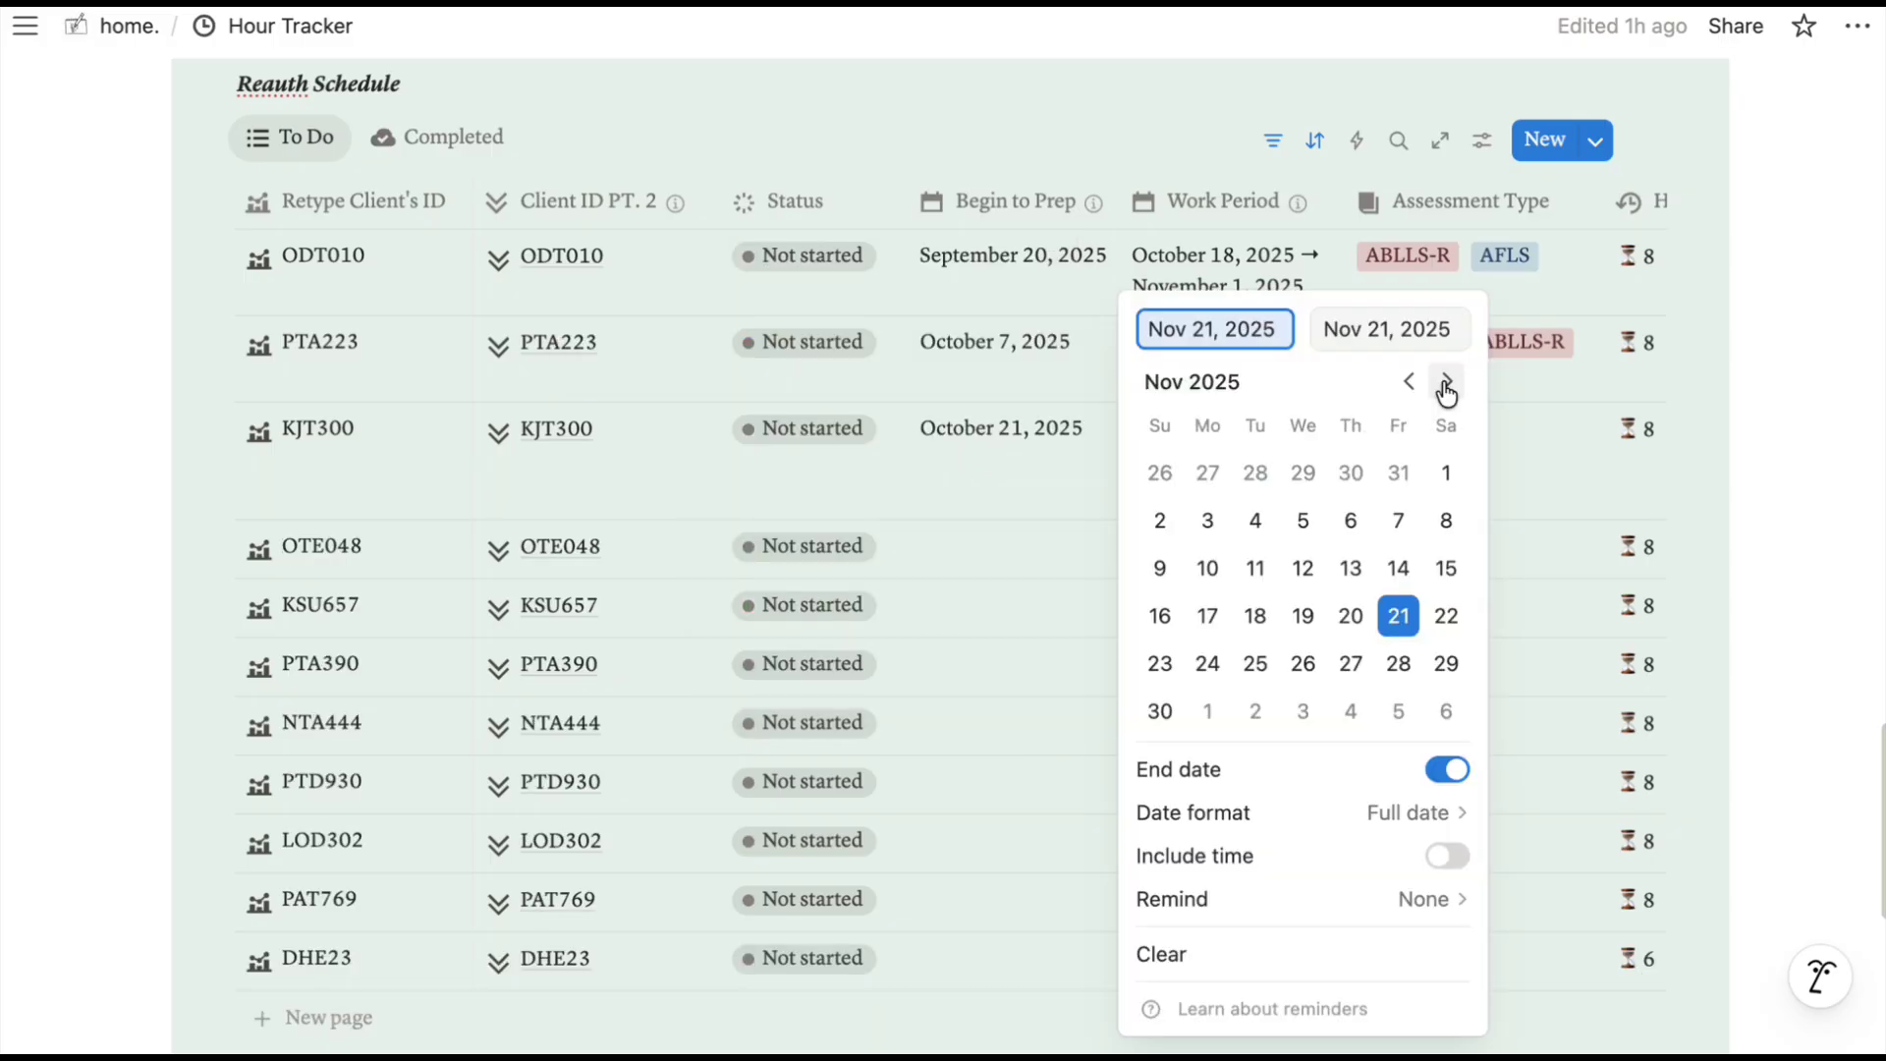
pyautogui.click(1443, 383)
pyautogui.click(1398, 473)
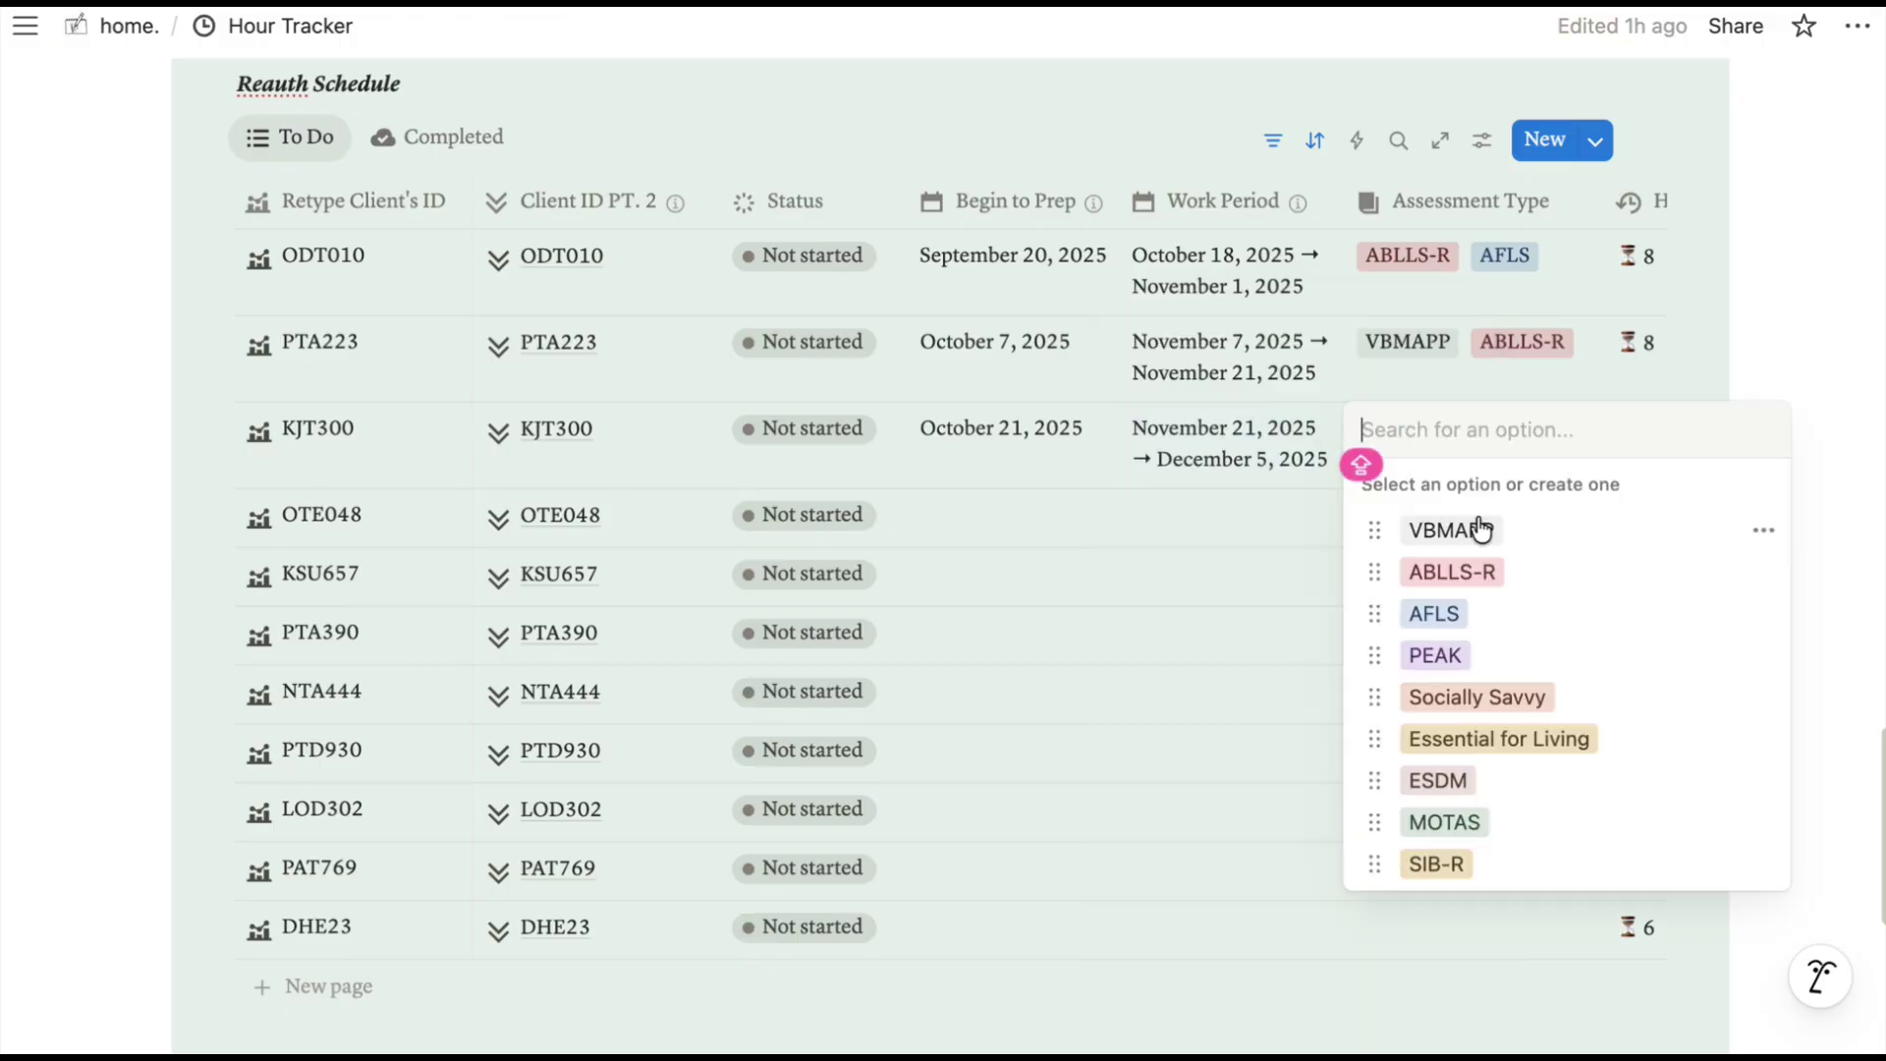
pyautogui.click(1471, 572)
pyautogui.click(1473, 738)
pyautogui.press('Escape')
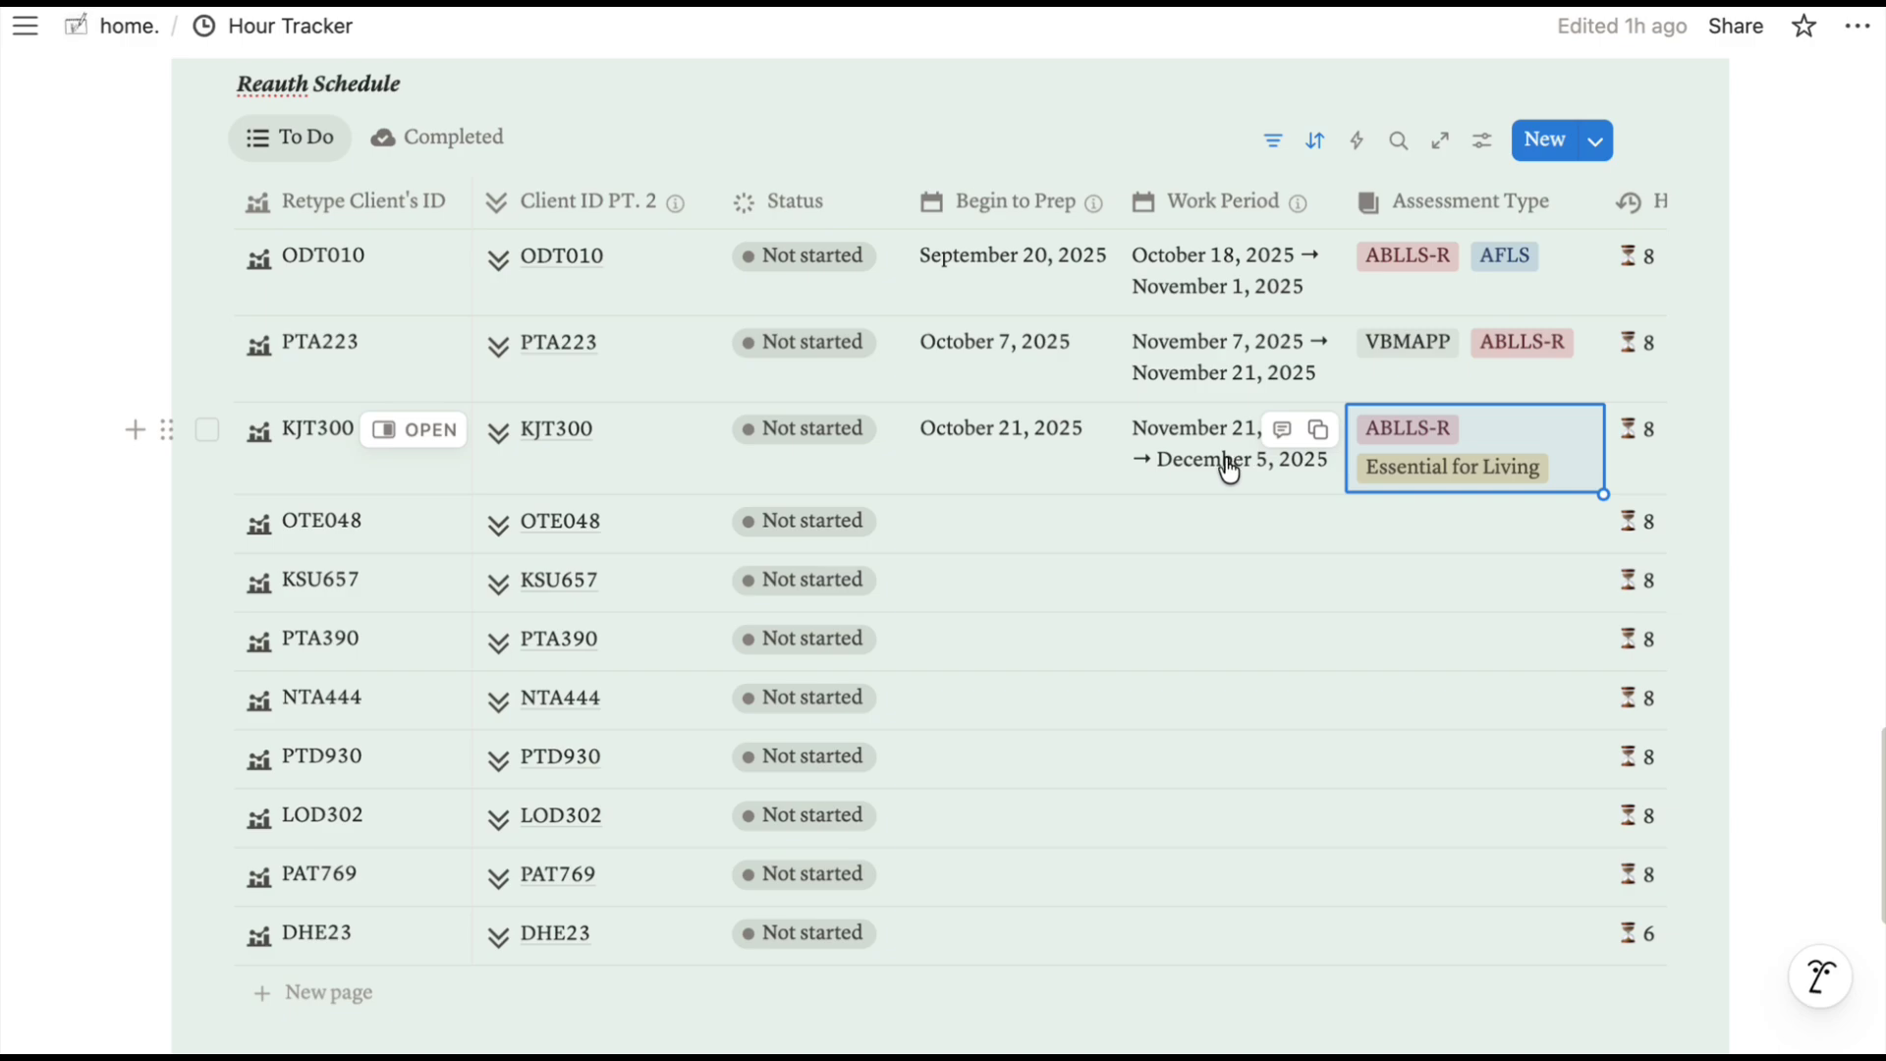
# Set the reminder on KJT300's October 21 prep date back to None.
pyautogui.click(969, 450)
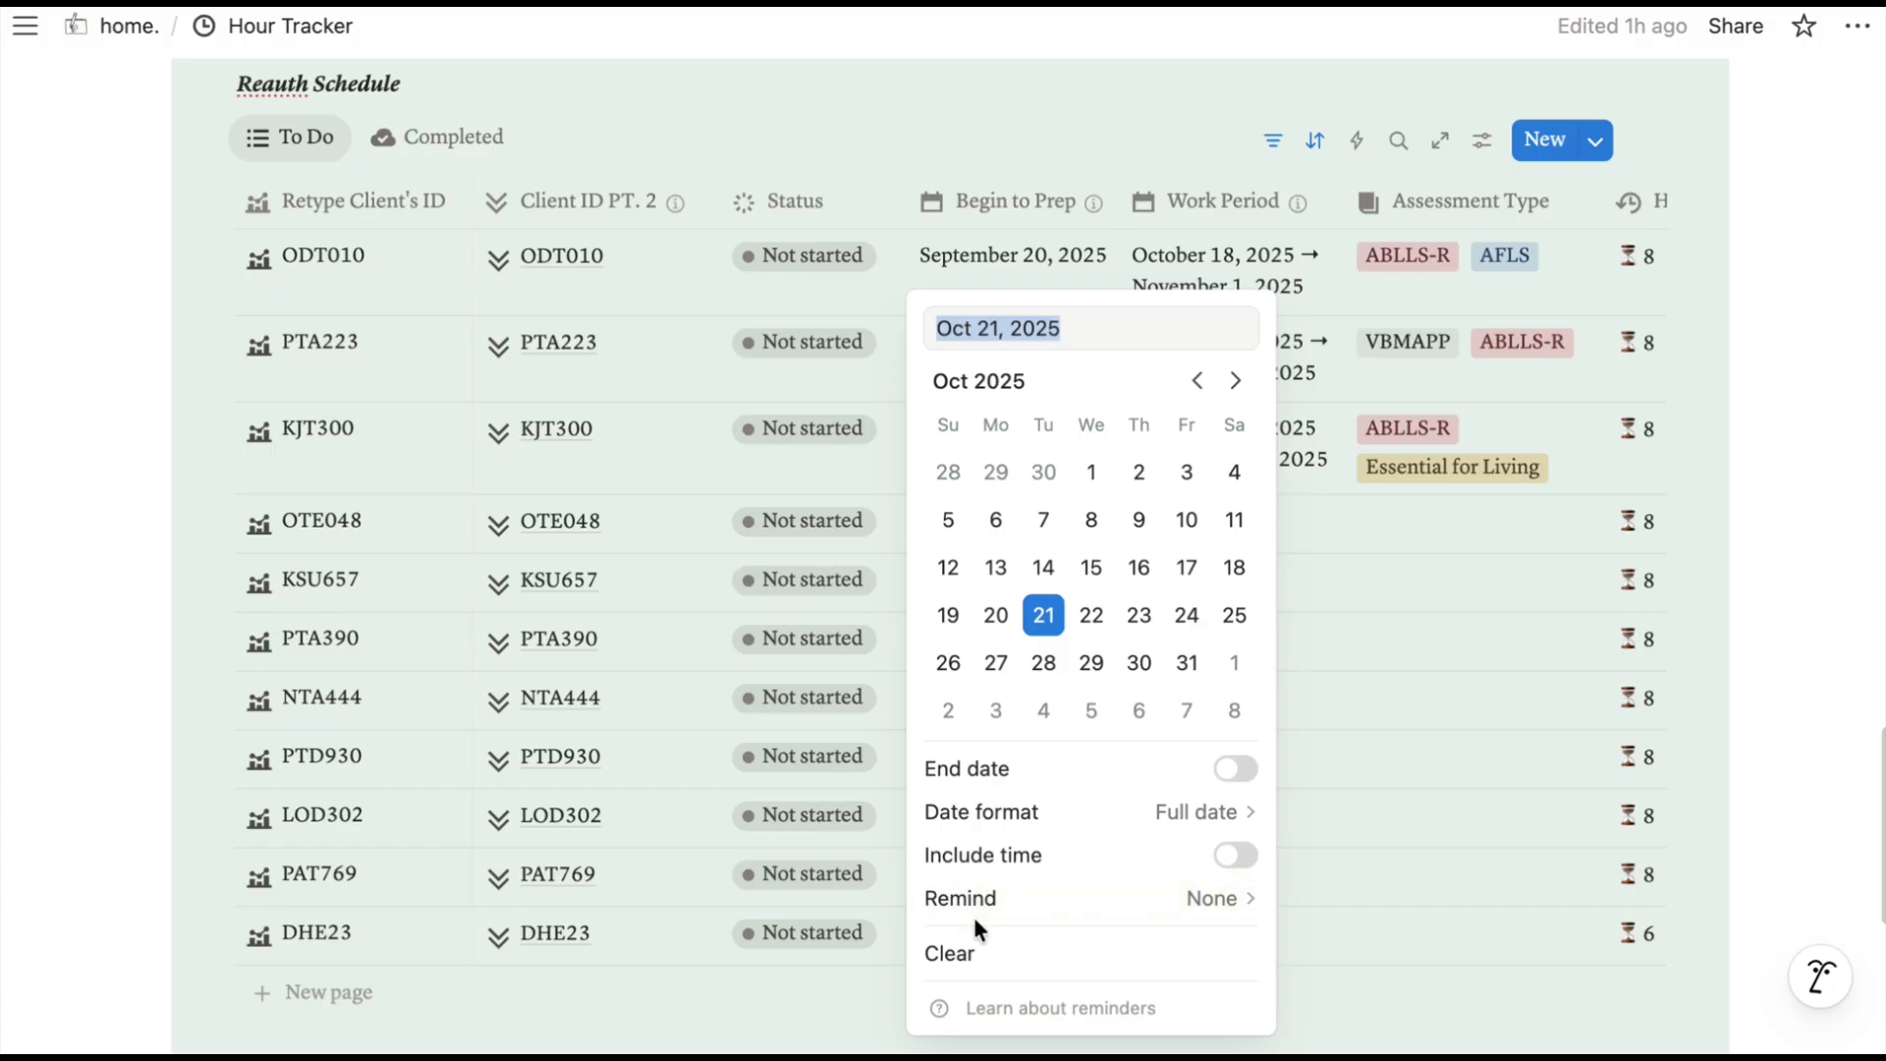
pyautogui.click(1176, 920)
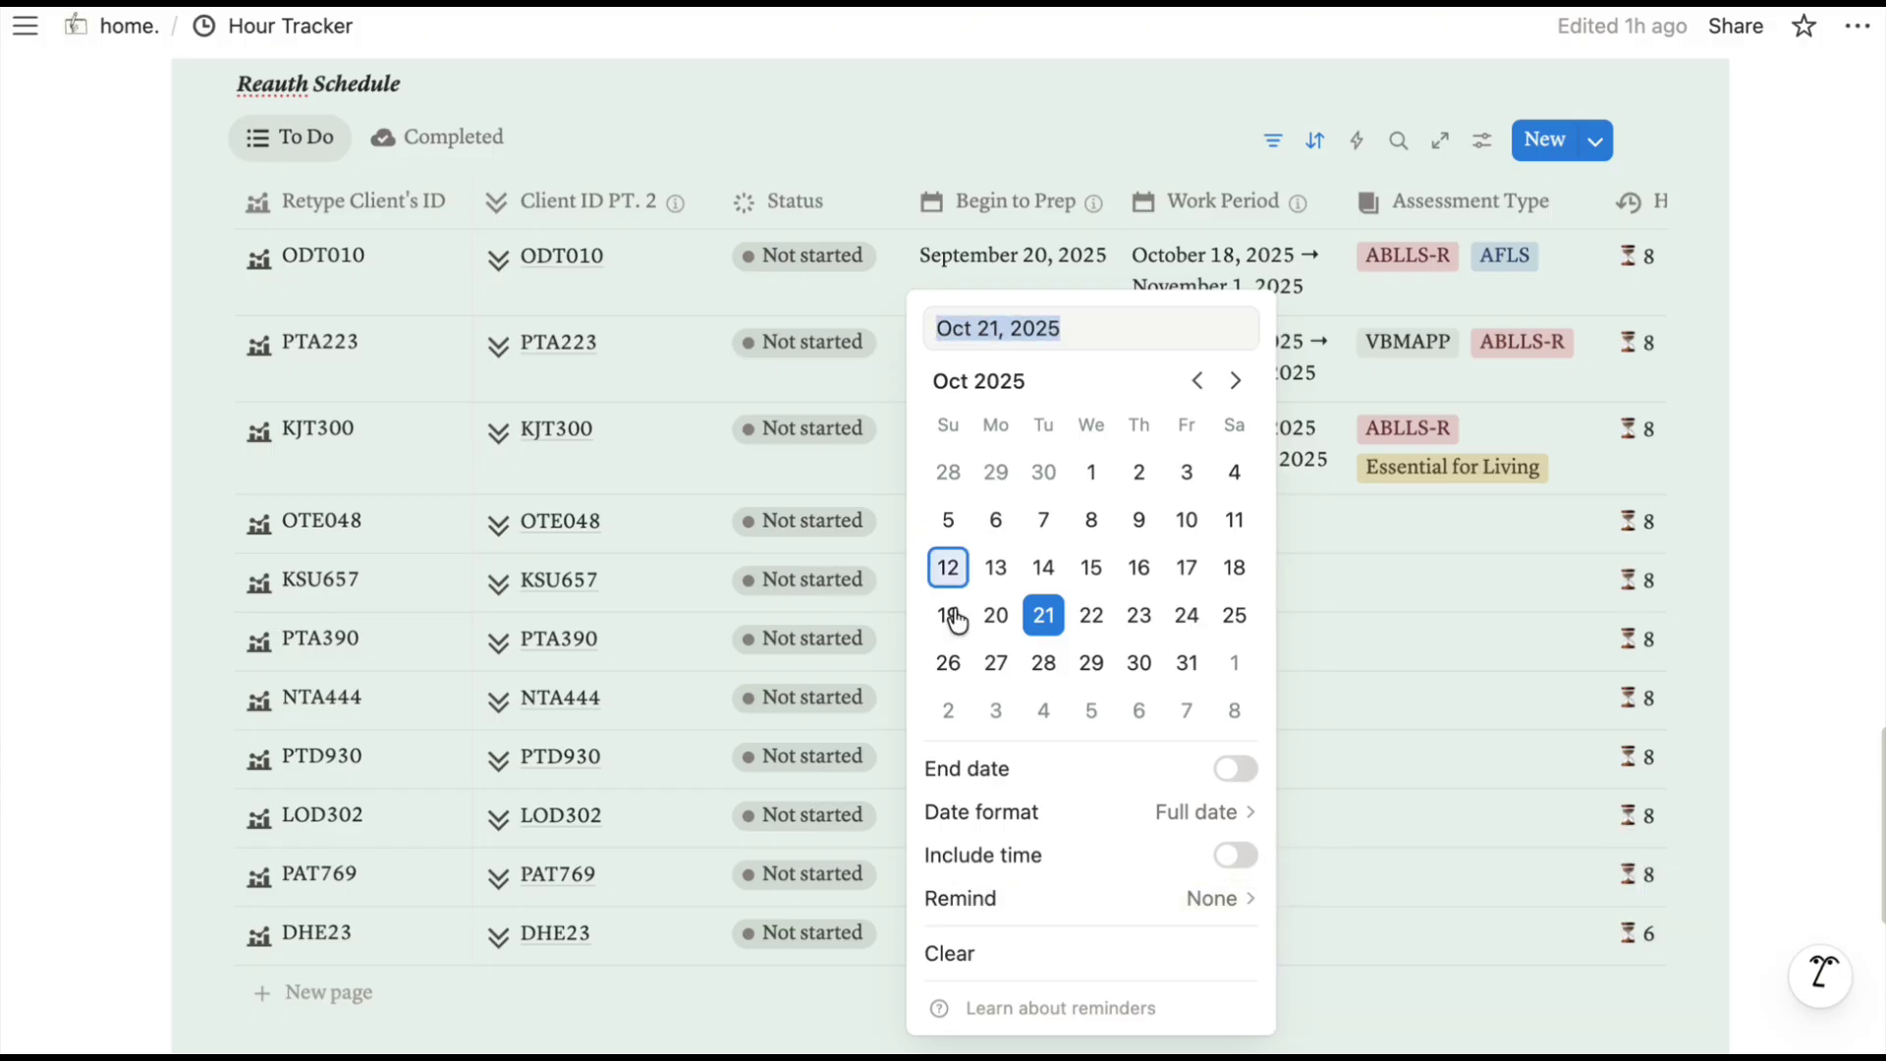
pyautogui.click(1237, 904)
pyautogui.click(1424, 894)
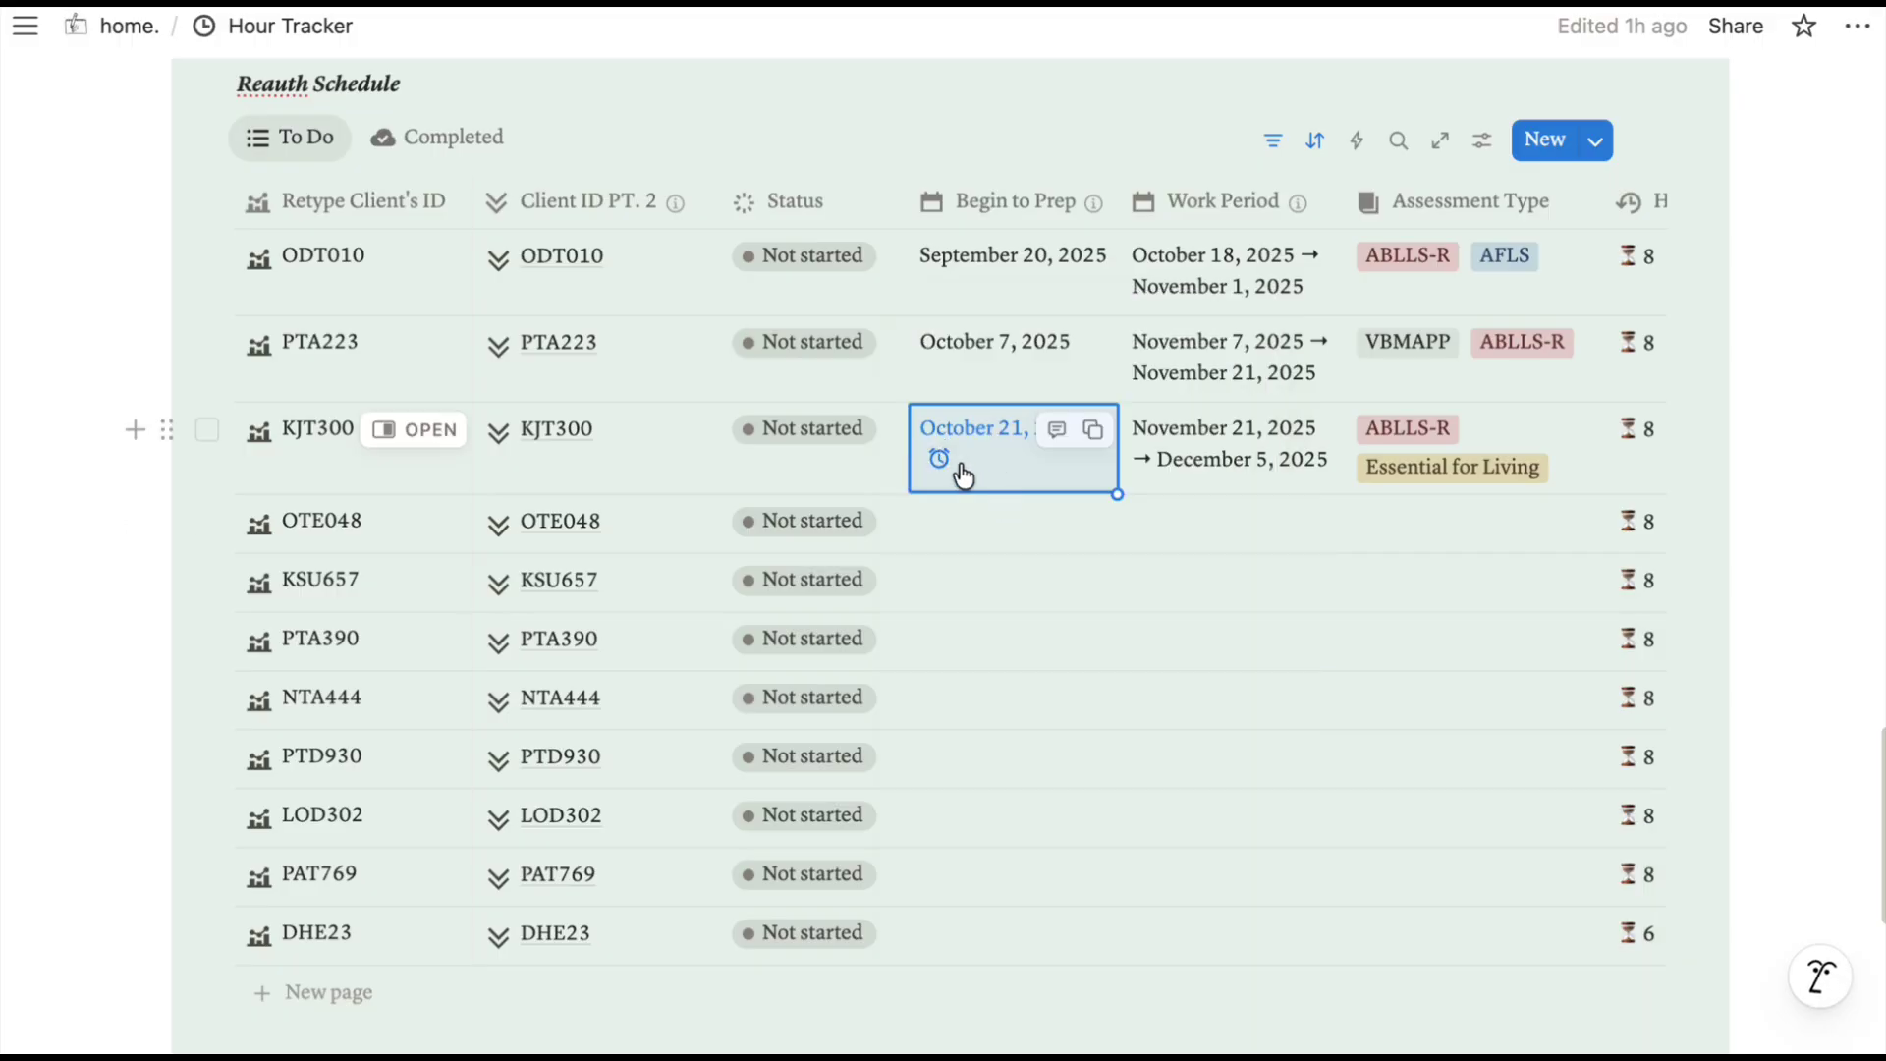
pyautogui.press('Right')
pyautogui.press('Return')
pyautogui.press('Escape')
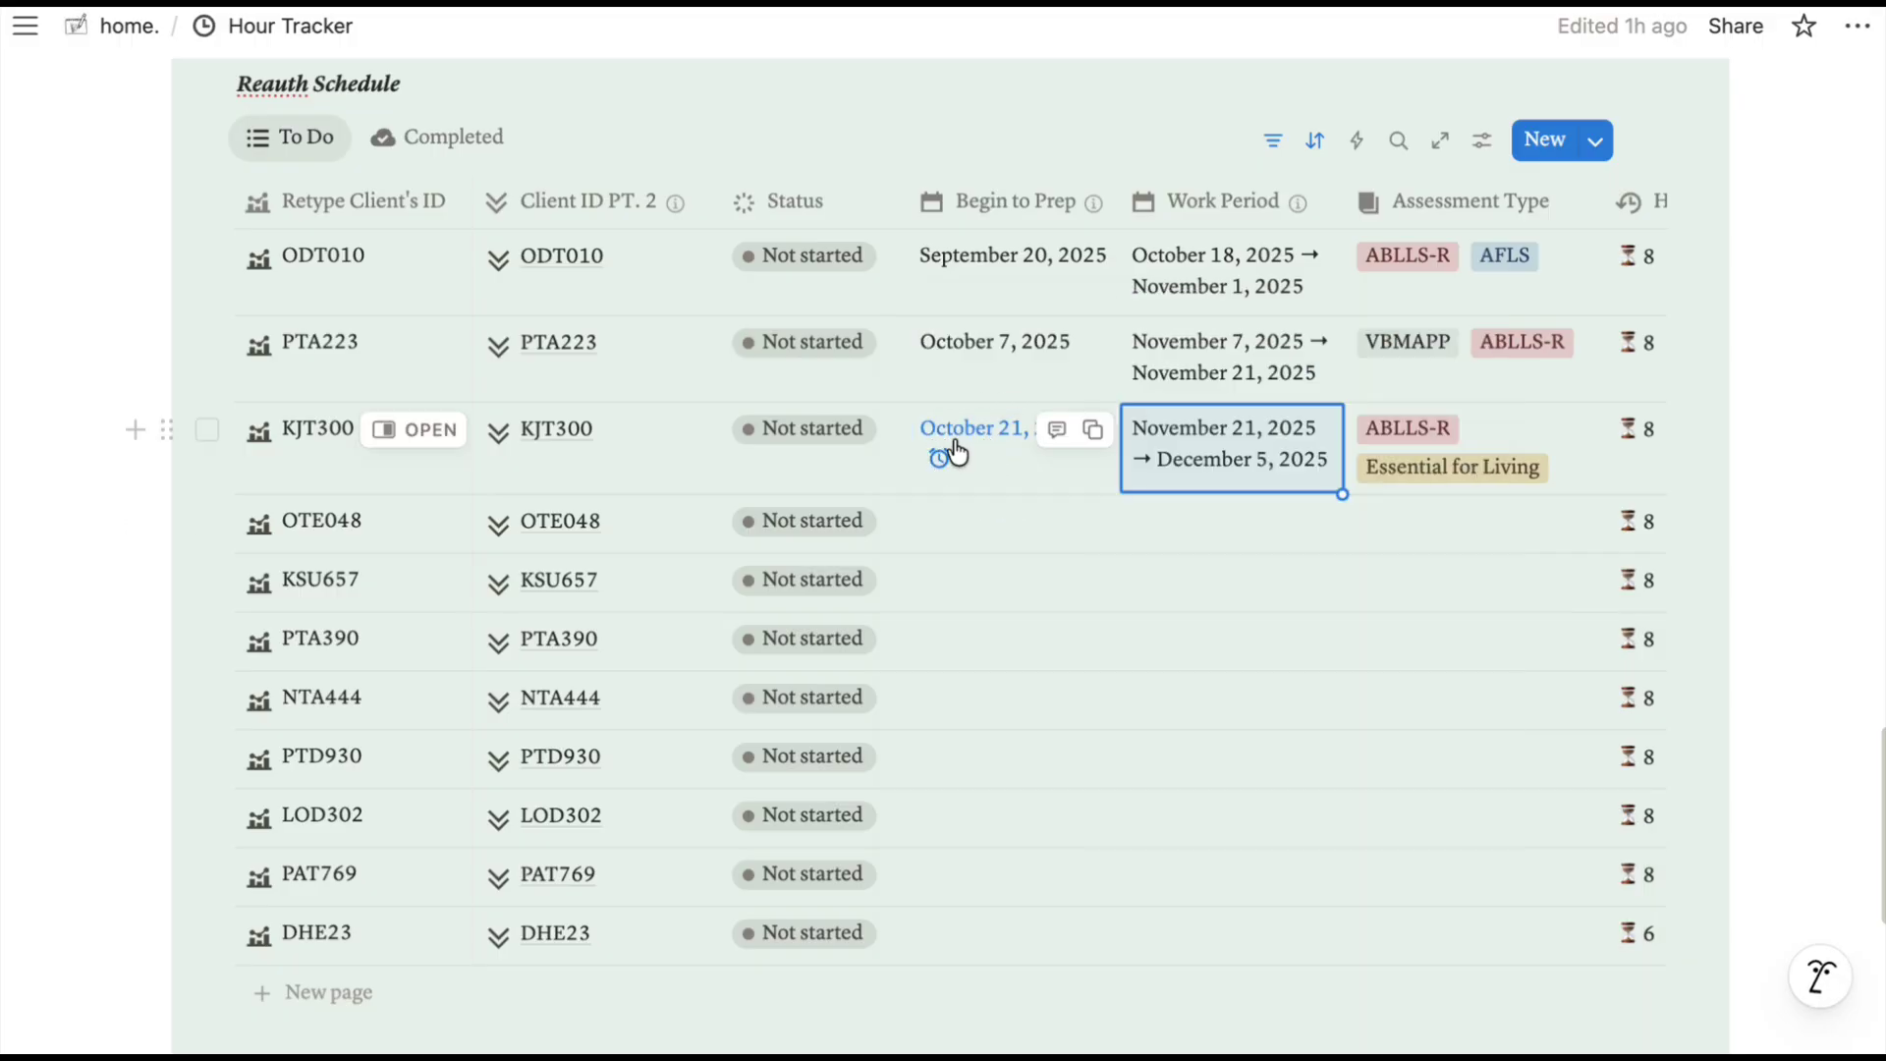
pyautogui.click(973, 447)
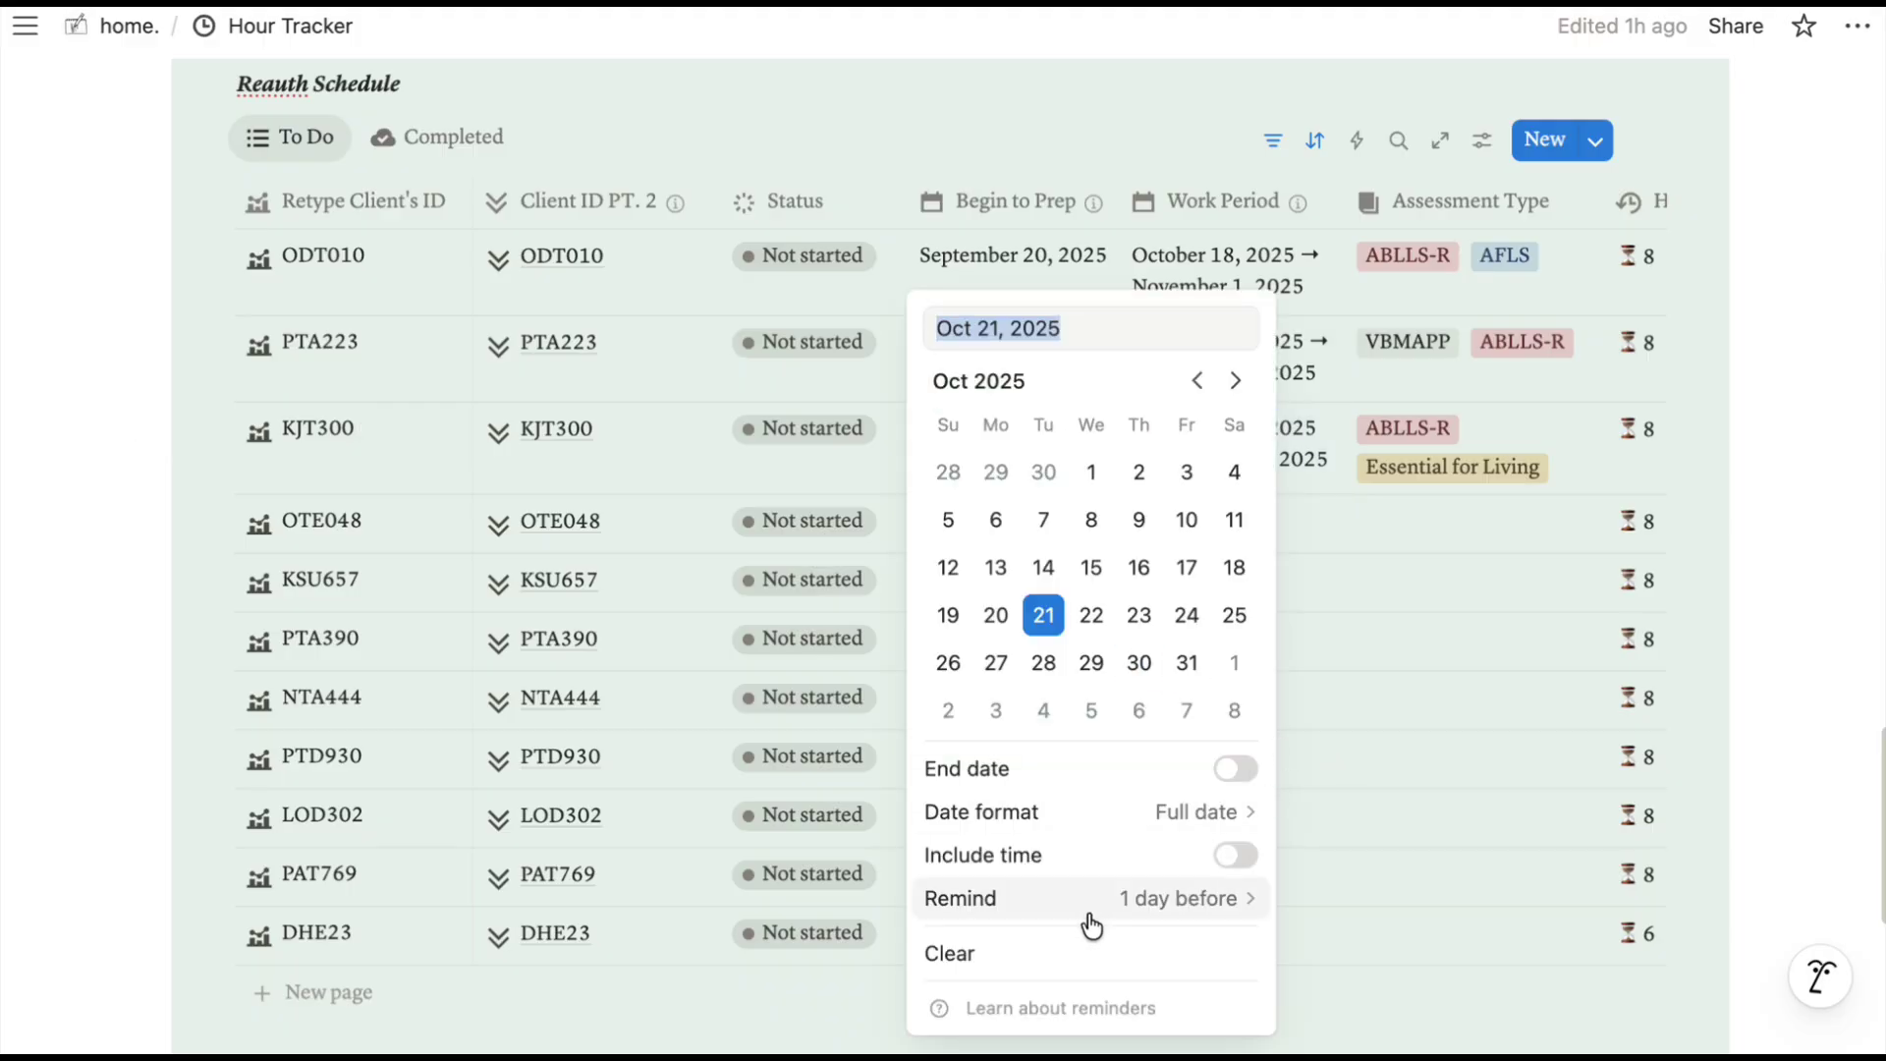
pyautogui.click(1200, 902)
pyautogui.click(1359, 847)
pyautogui.press('Escape')
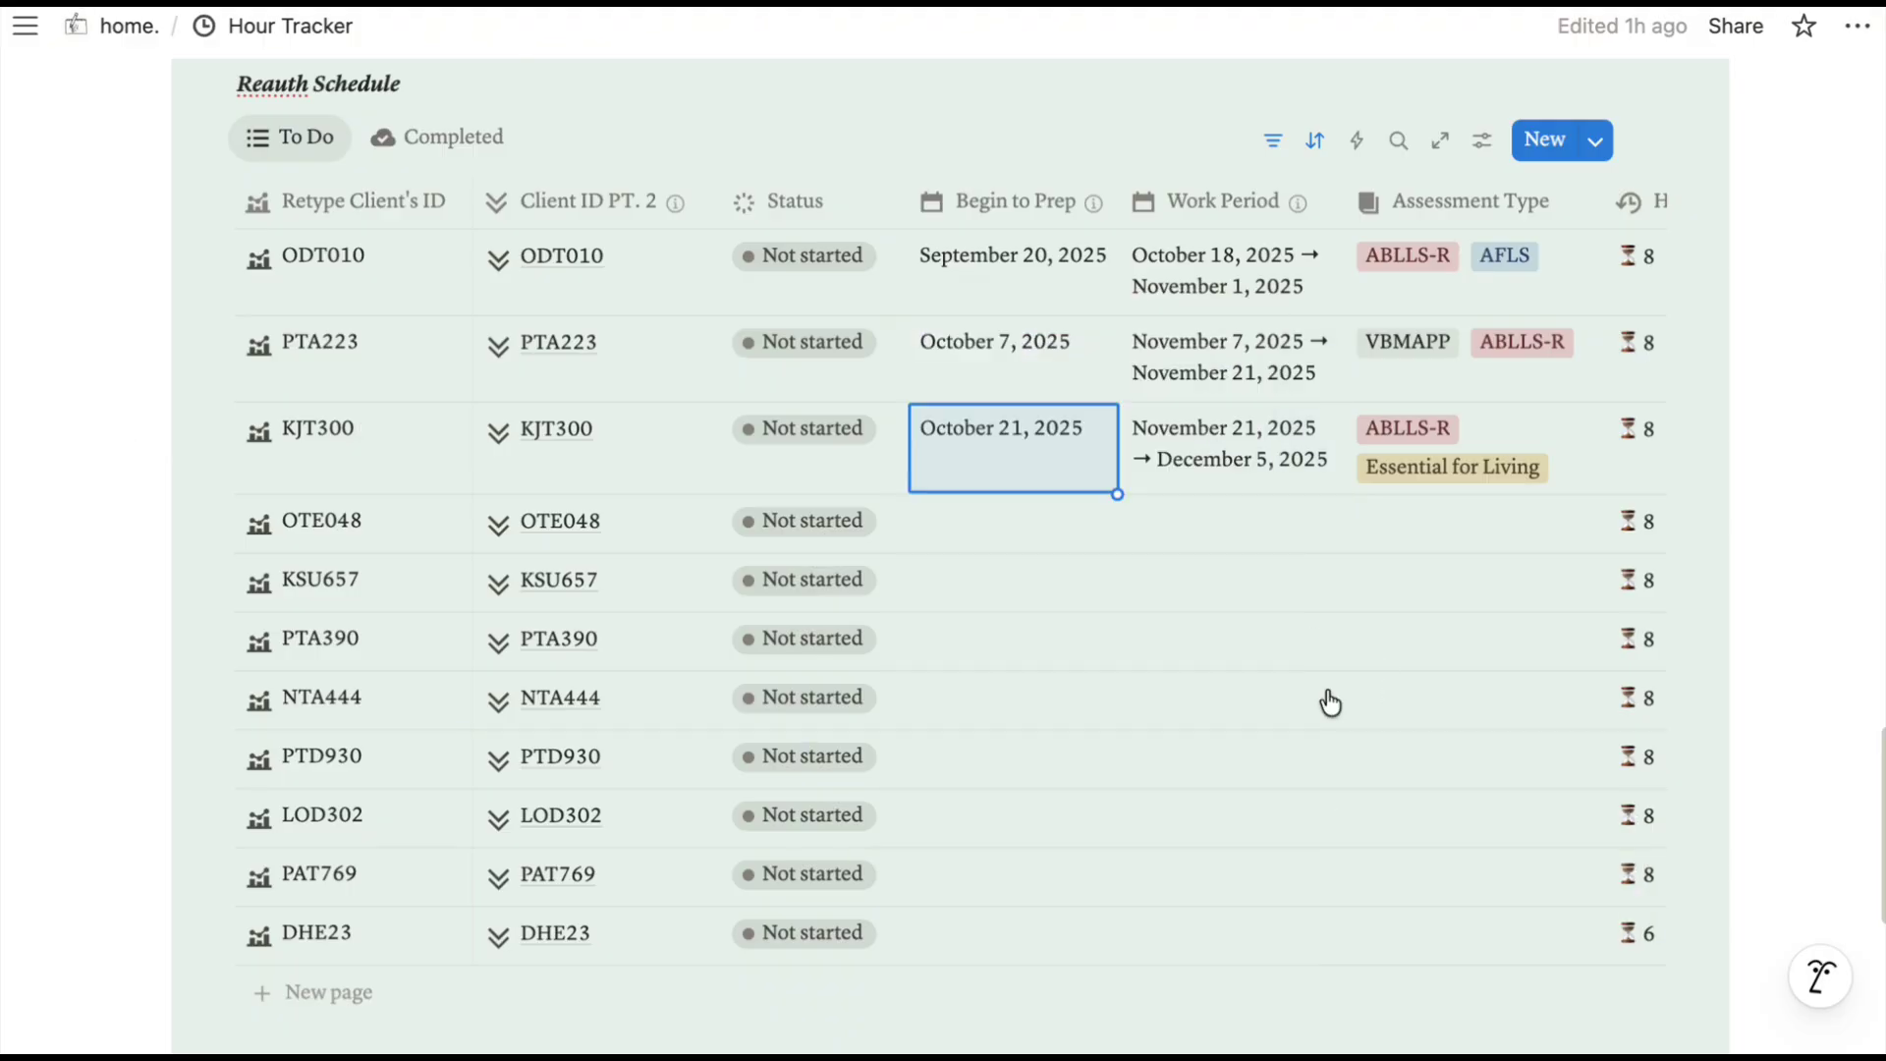
# Expand the Supervision Billing section and scroll down to the Supervision Checklist.
pyautogui.scroll(-15, 156, 421)
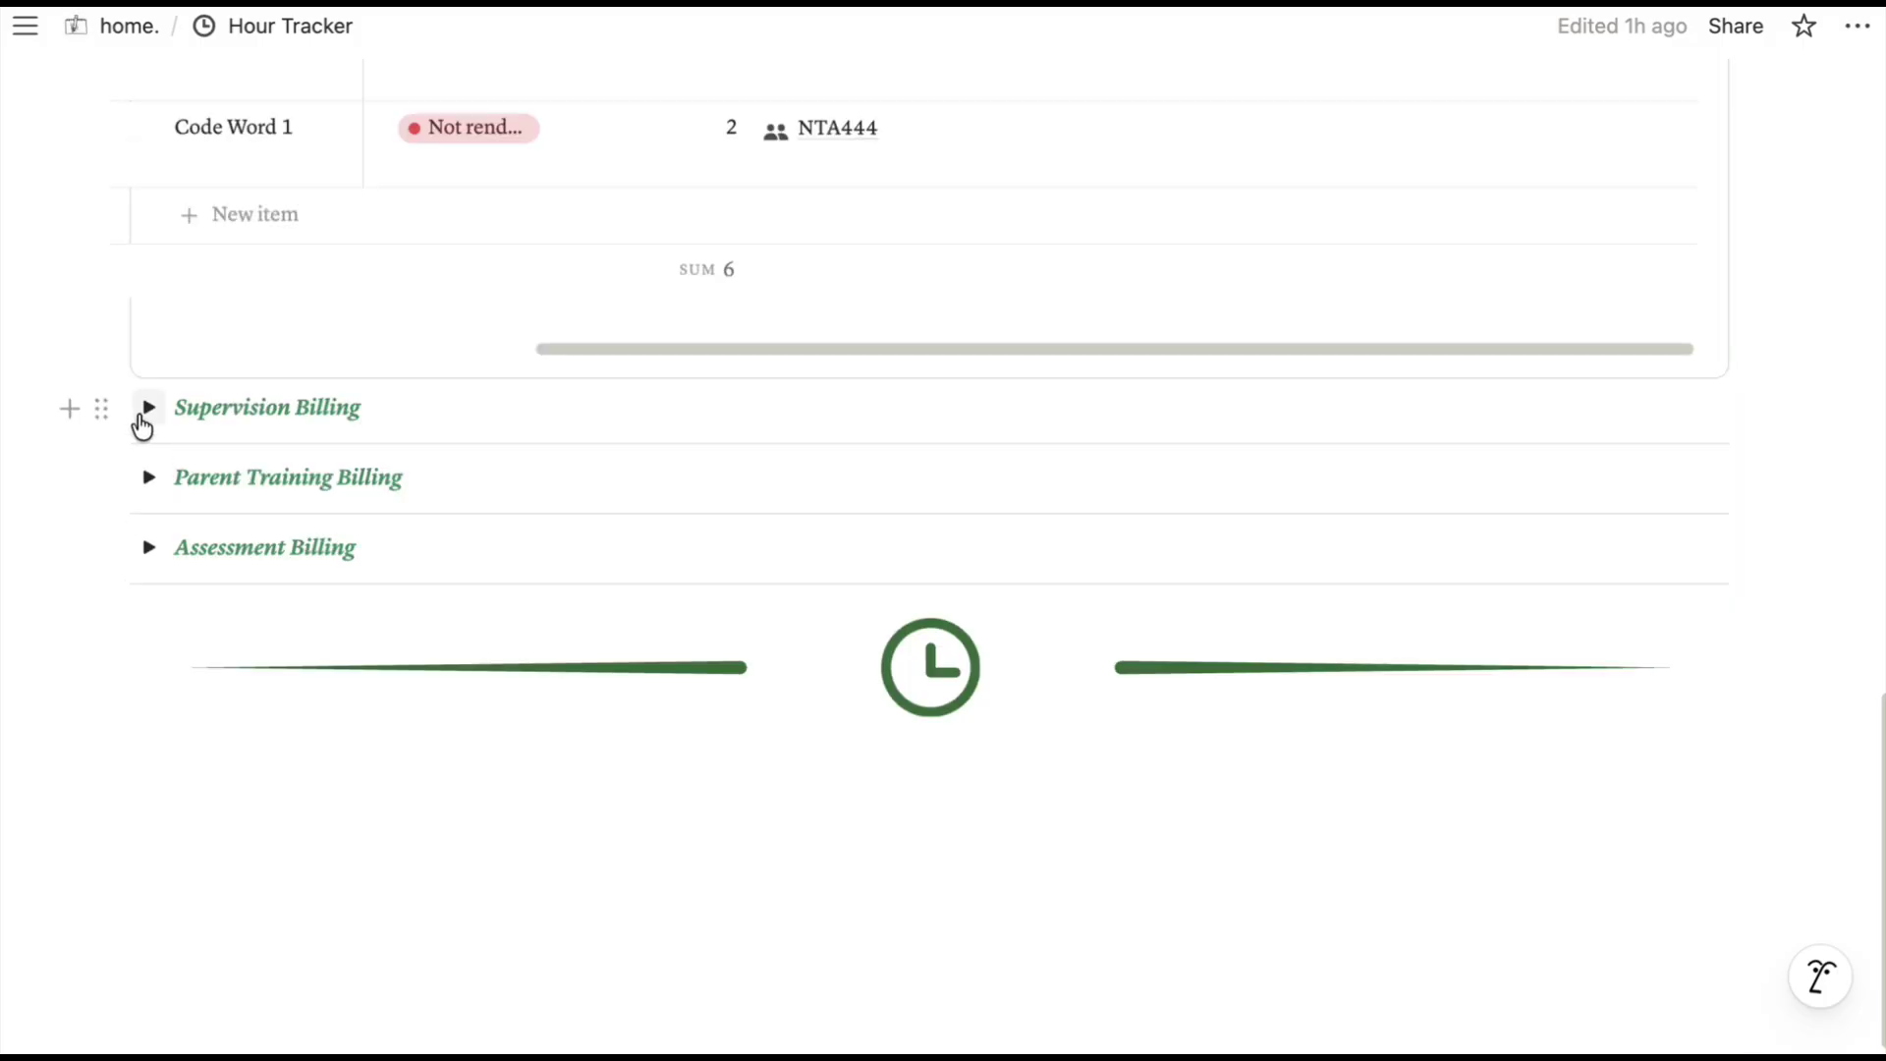
pyautogui.click(146, 412)
pyautogui.scroll(-7, 564, 413)
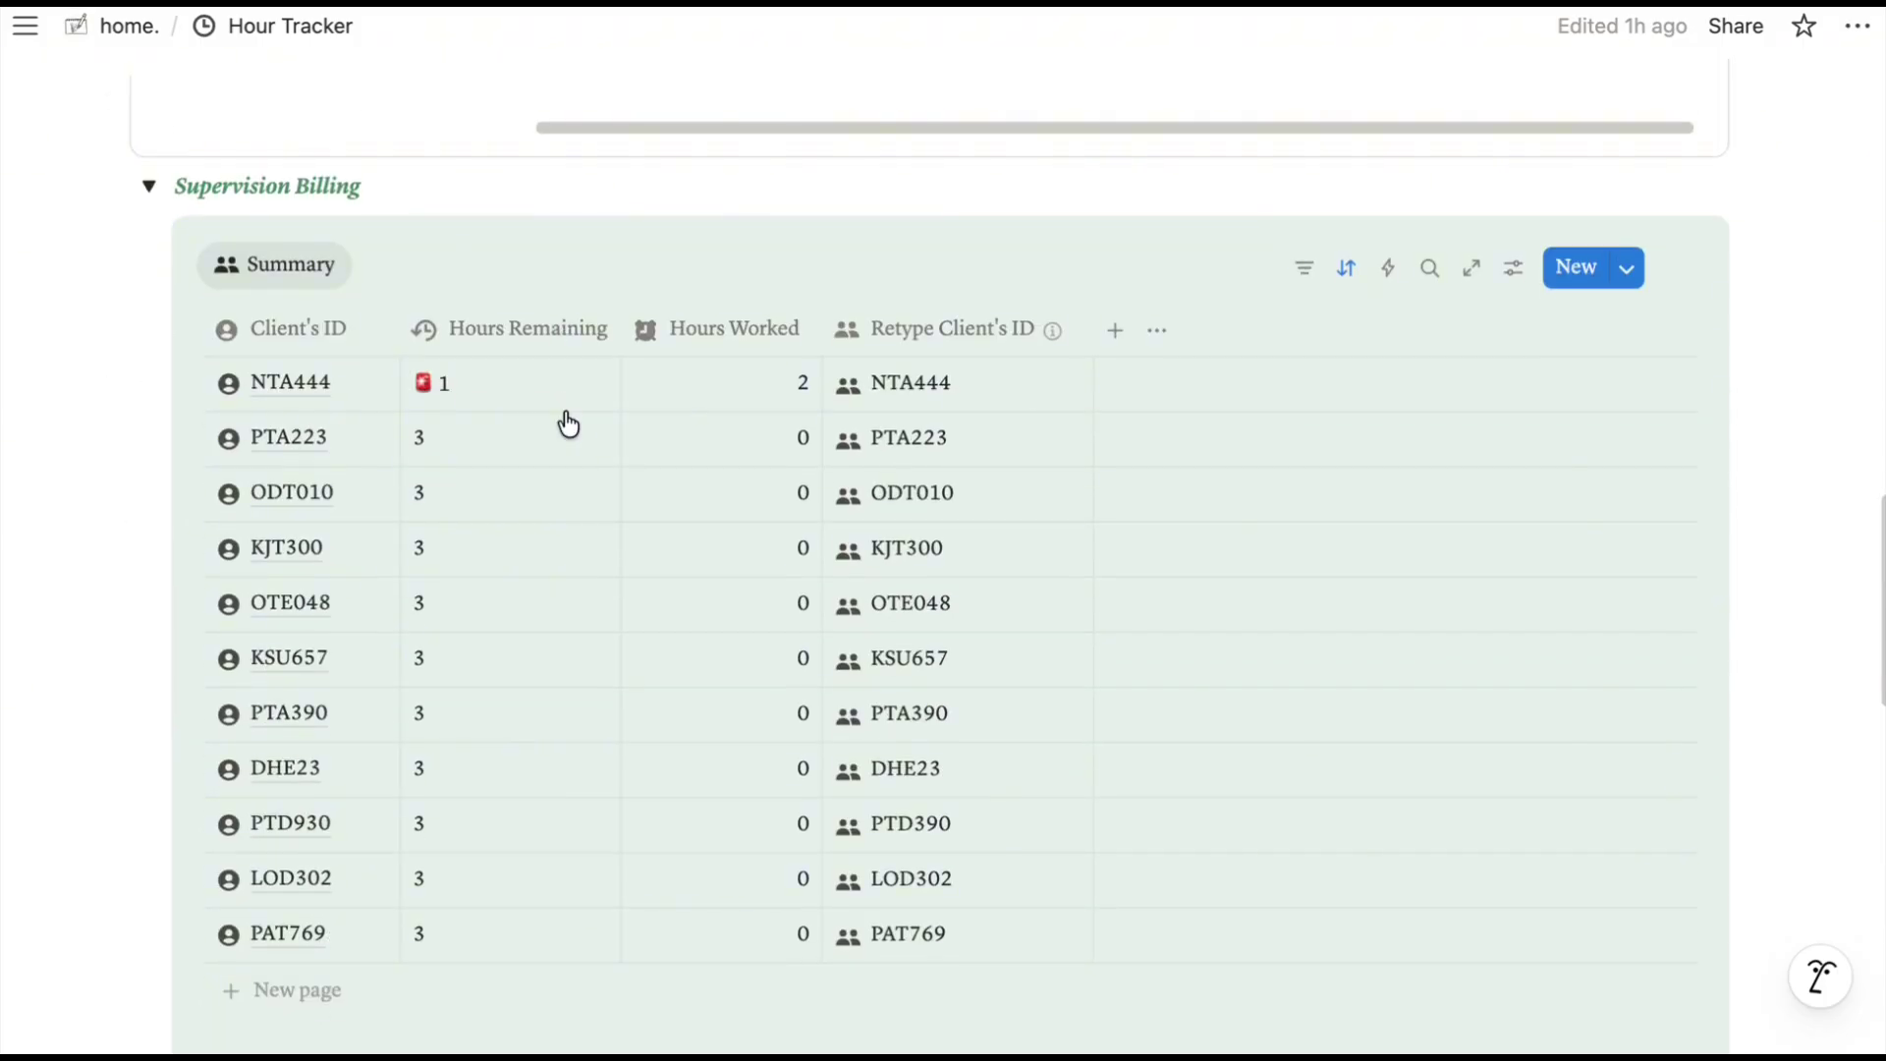
pyautogui.scroll(-2, 567, 424)
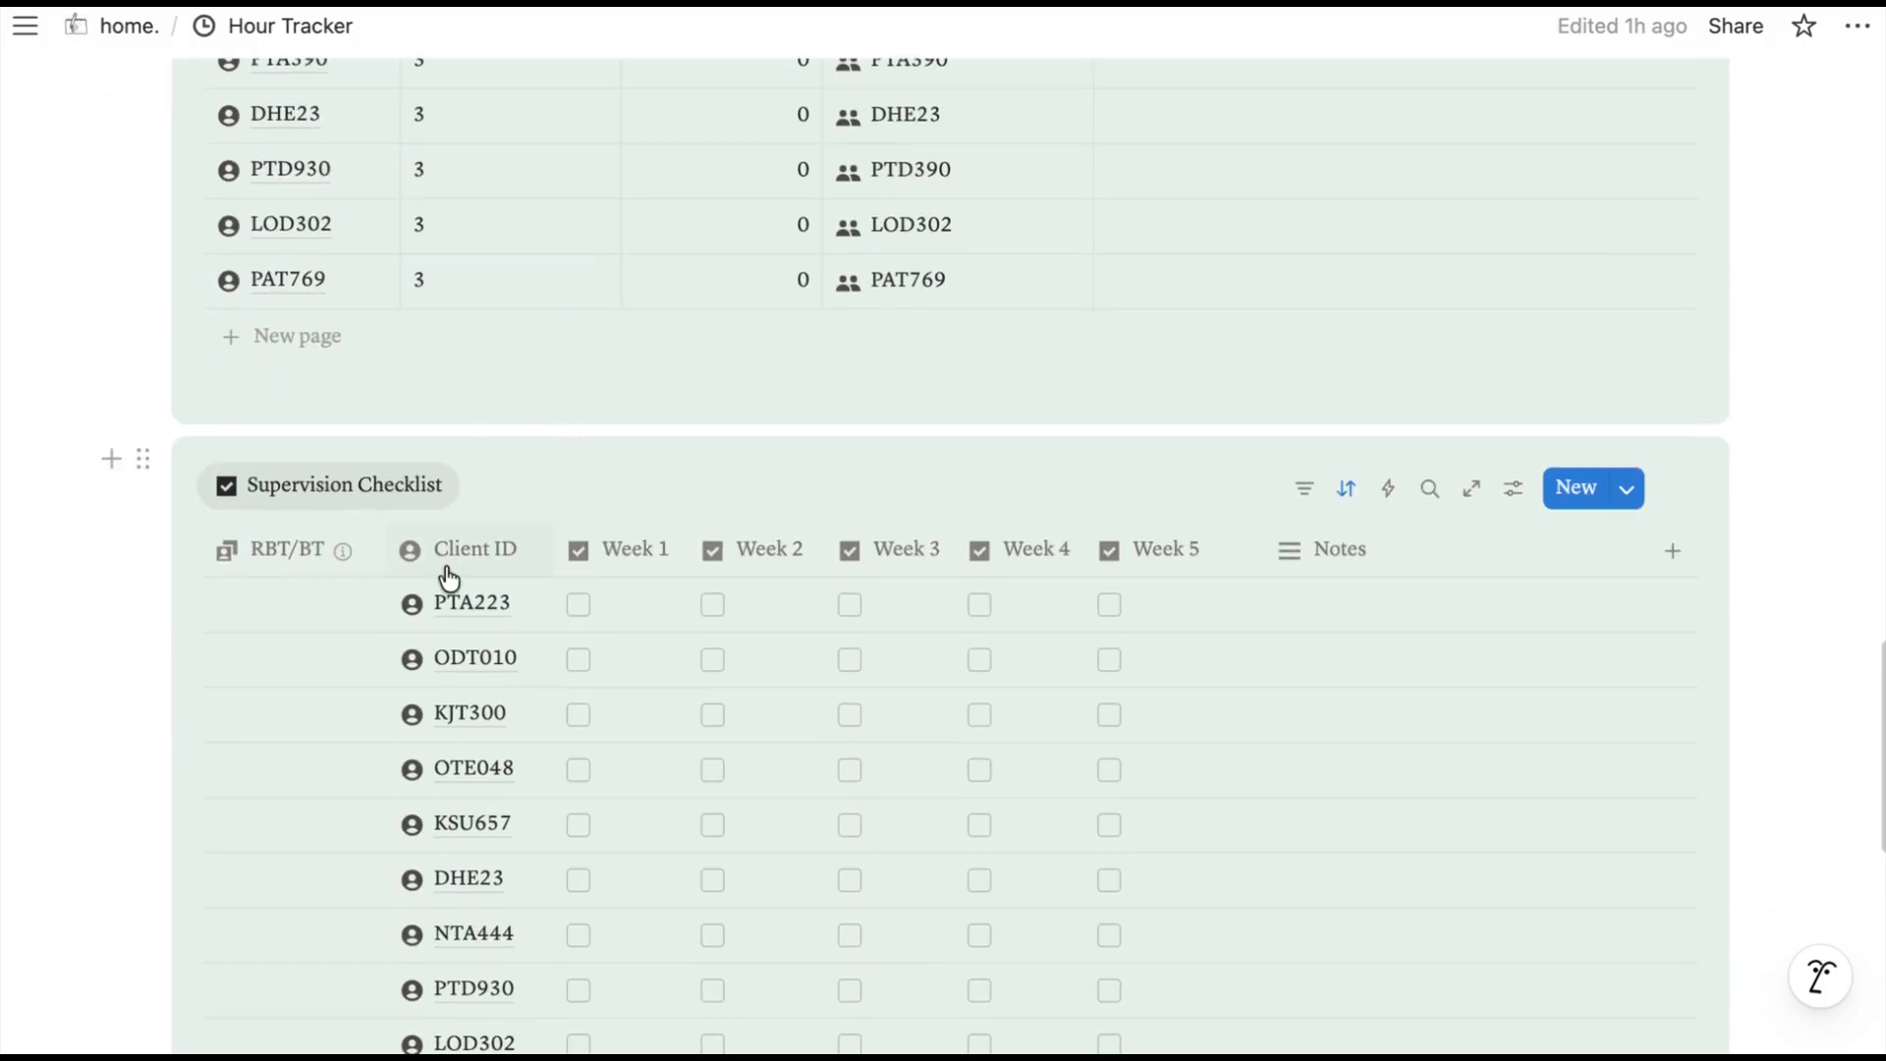
pyautogui.scroll(-2, 450, 577)
pyautogui.click(273, 523)
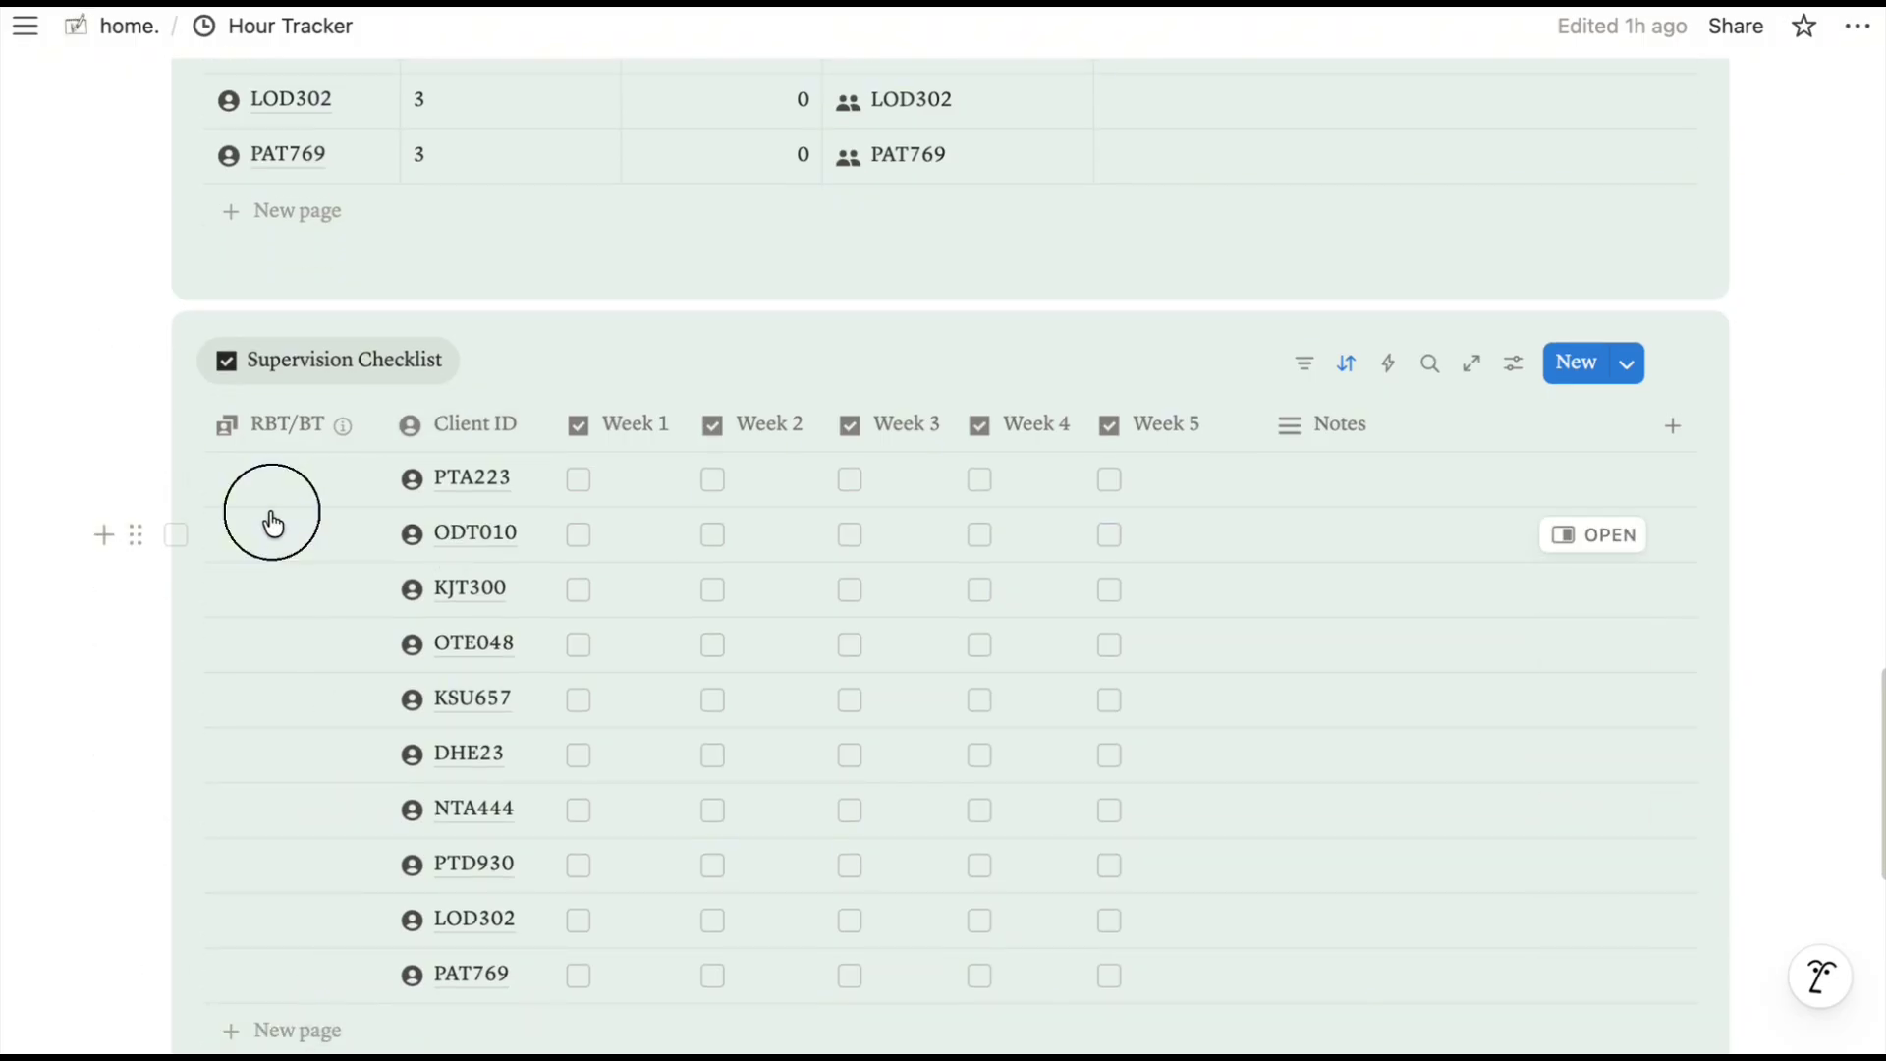
pyautogui.press('Escape')
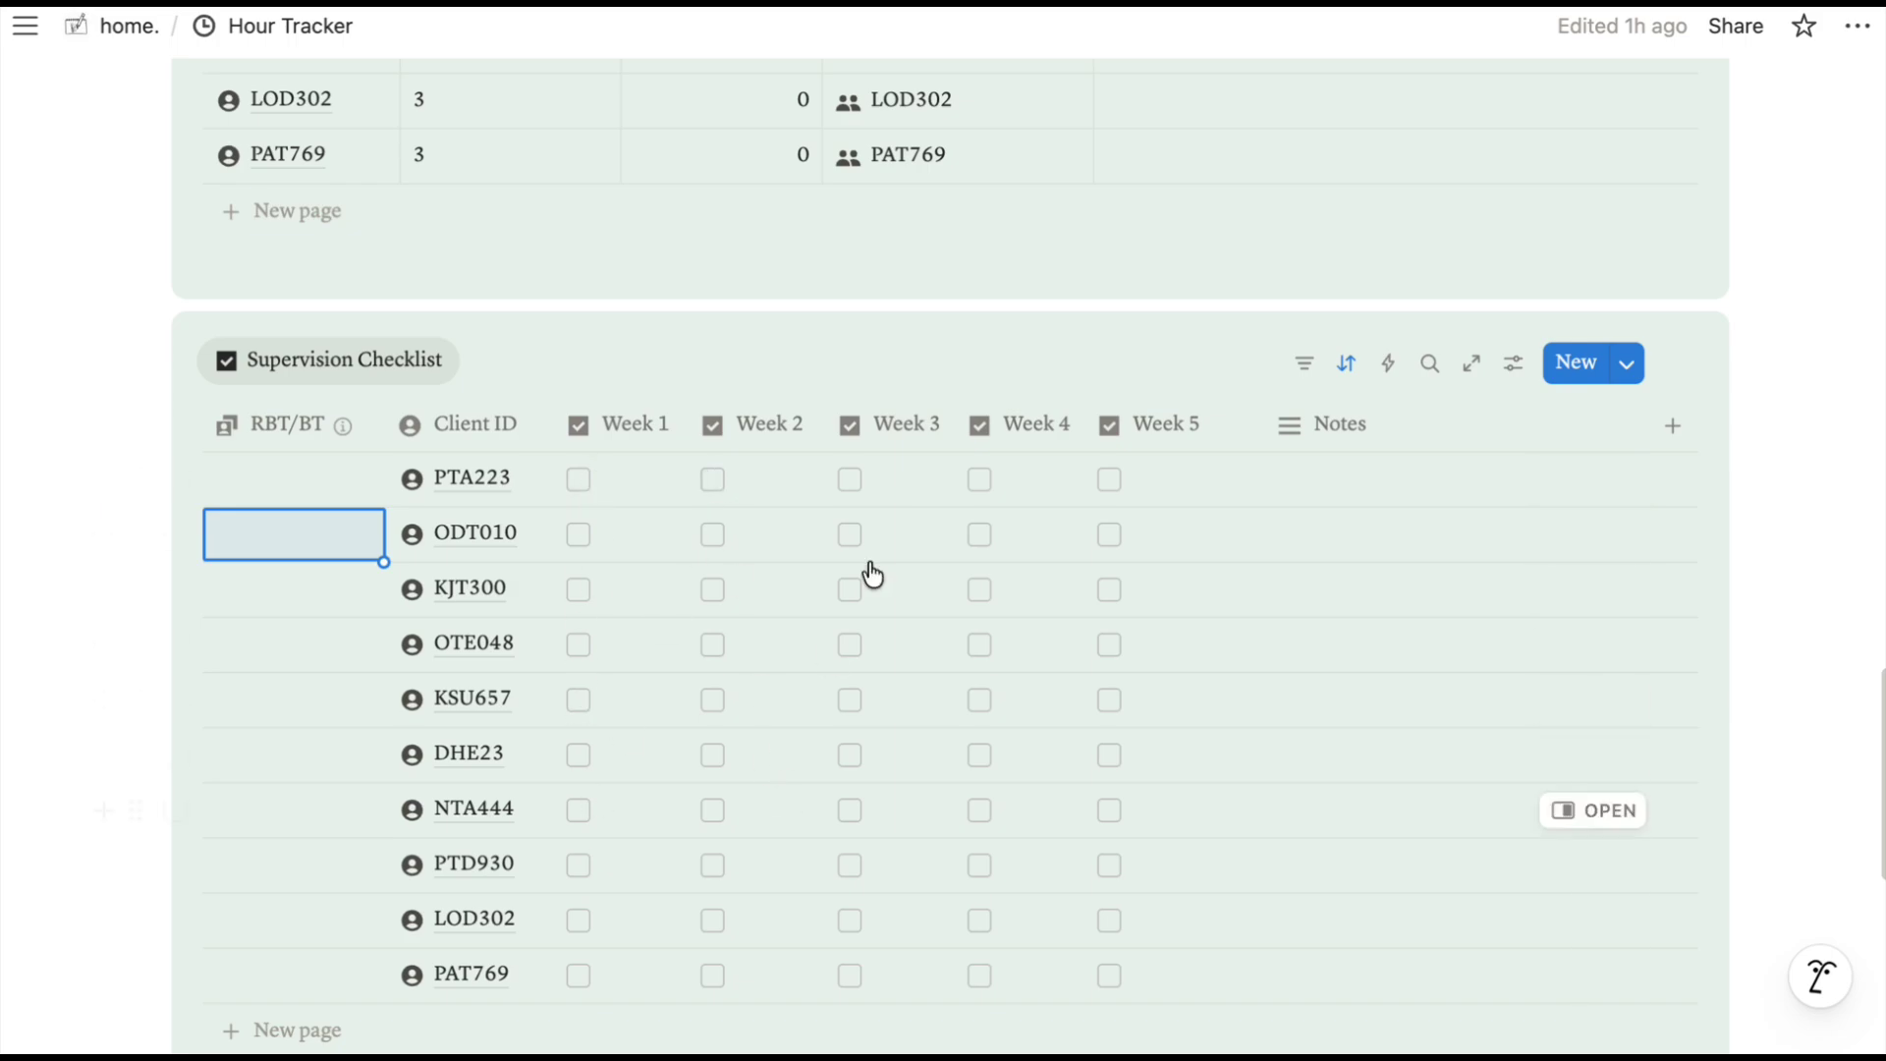
# Tick checklist boxes, including Week 4 for OTE048 and Week 5 for KSU657.
pyautogui.click(578, 481)
pyautogui.click(713, 534)
pyautogui.click(850, 536)
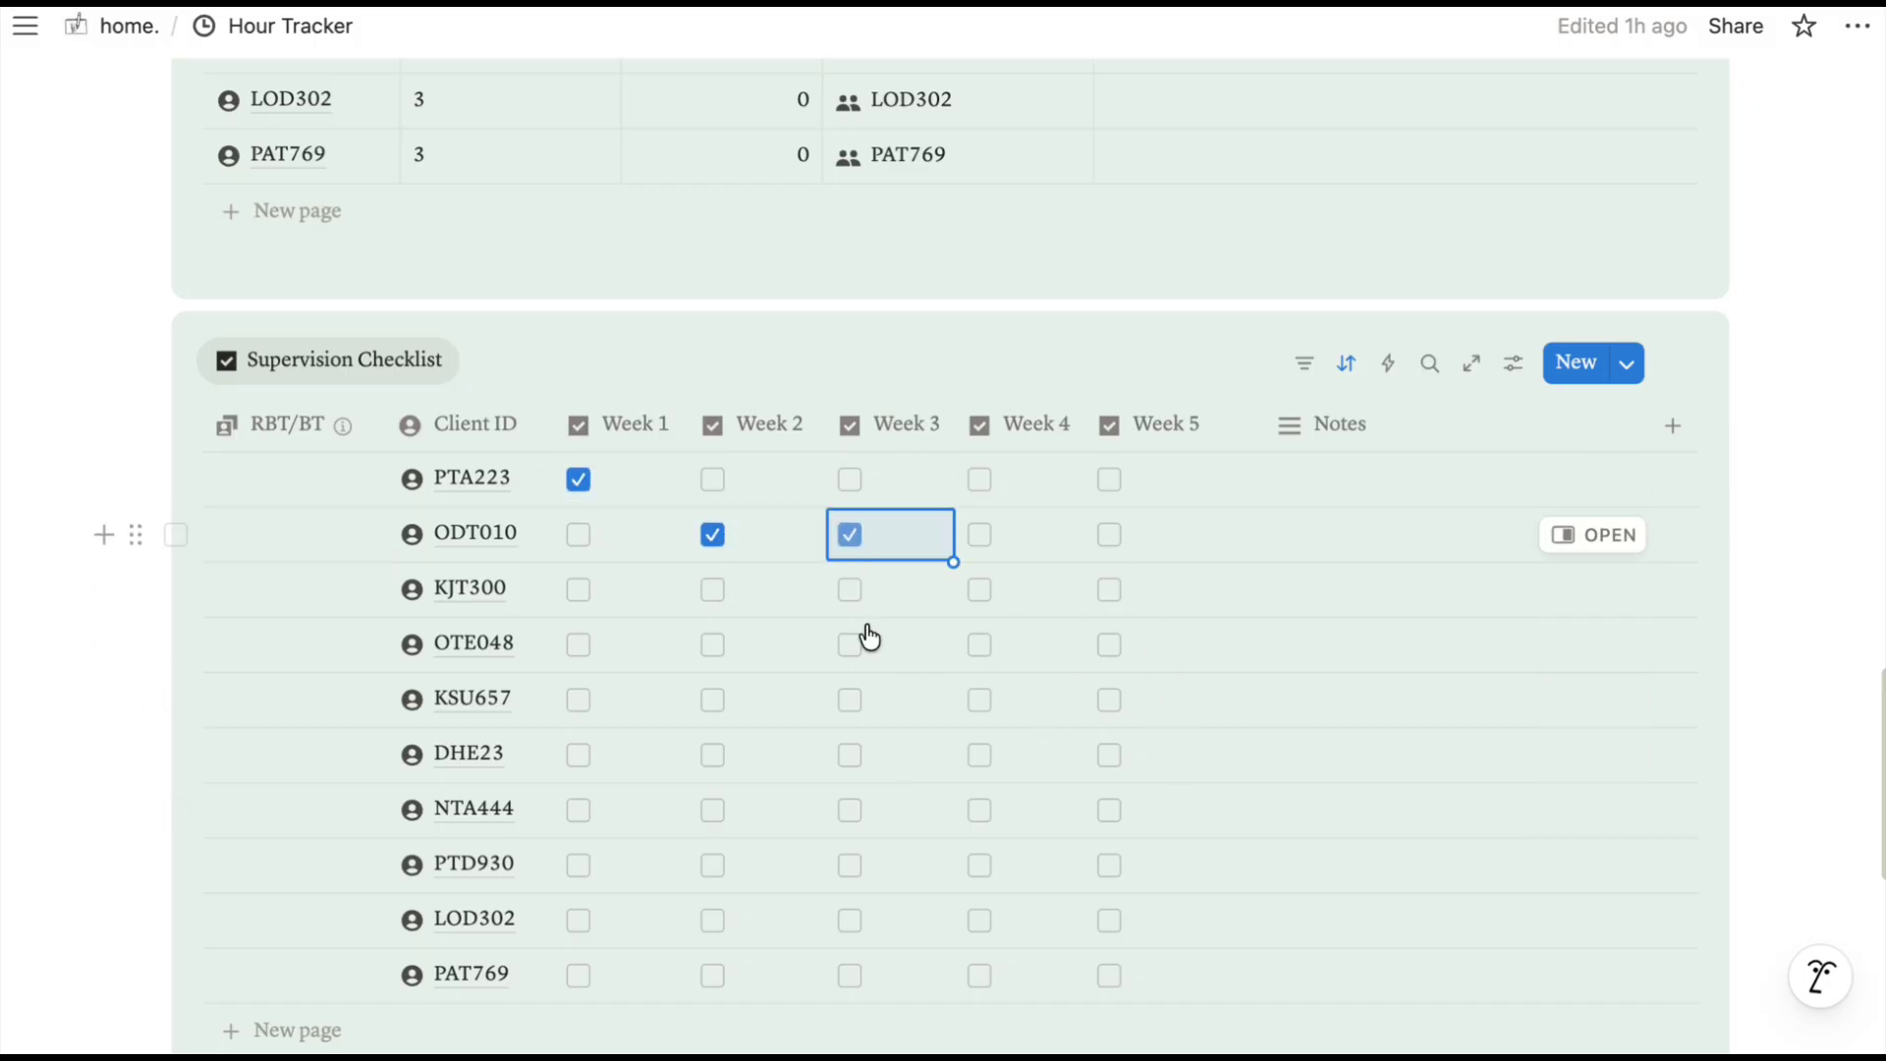
pyautogui.click(979, 644)
pyautogui.click(1109, 699)
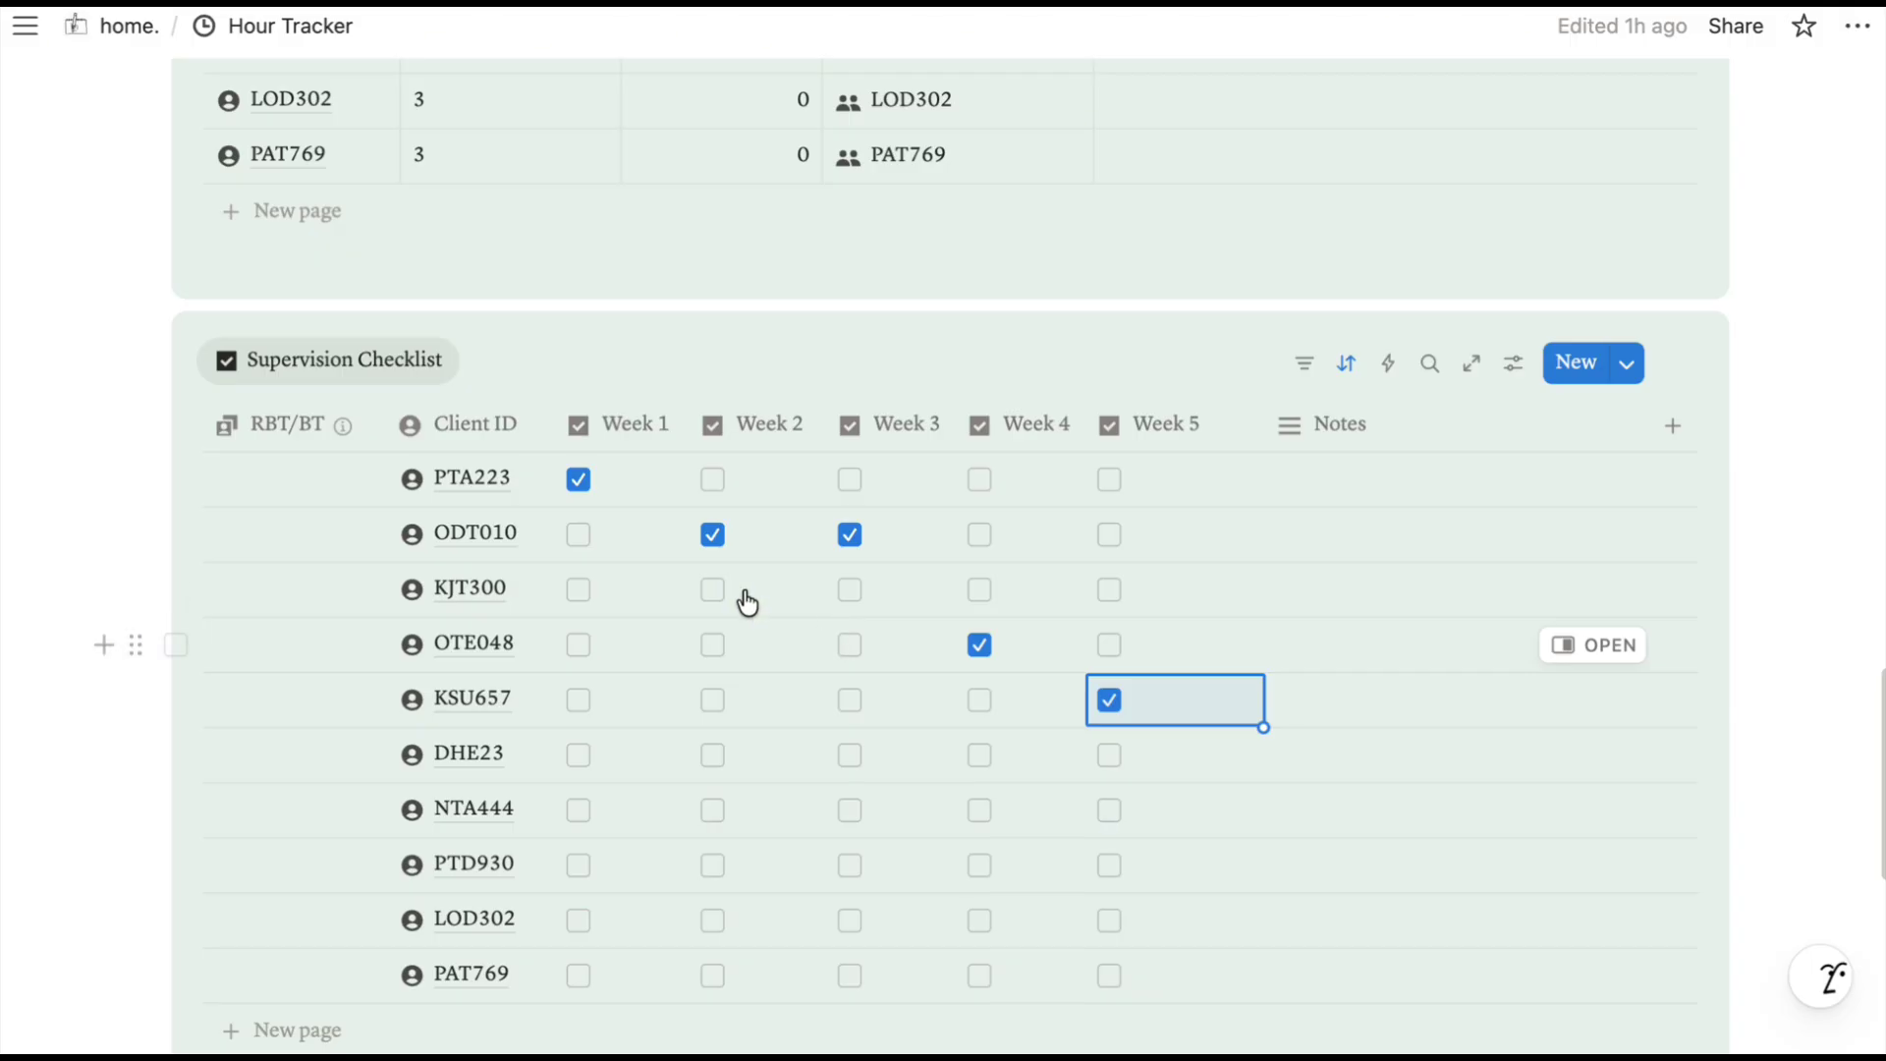
pyautogui.click(578, 534)
pyautogui.click(579, 590)
pyautogui.click(579, 699)
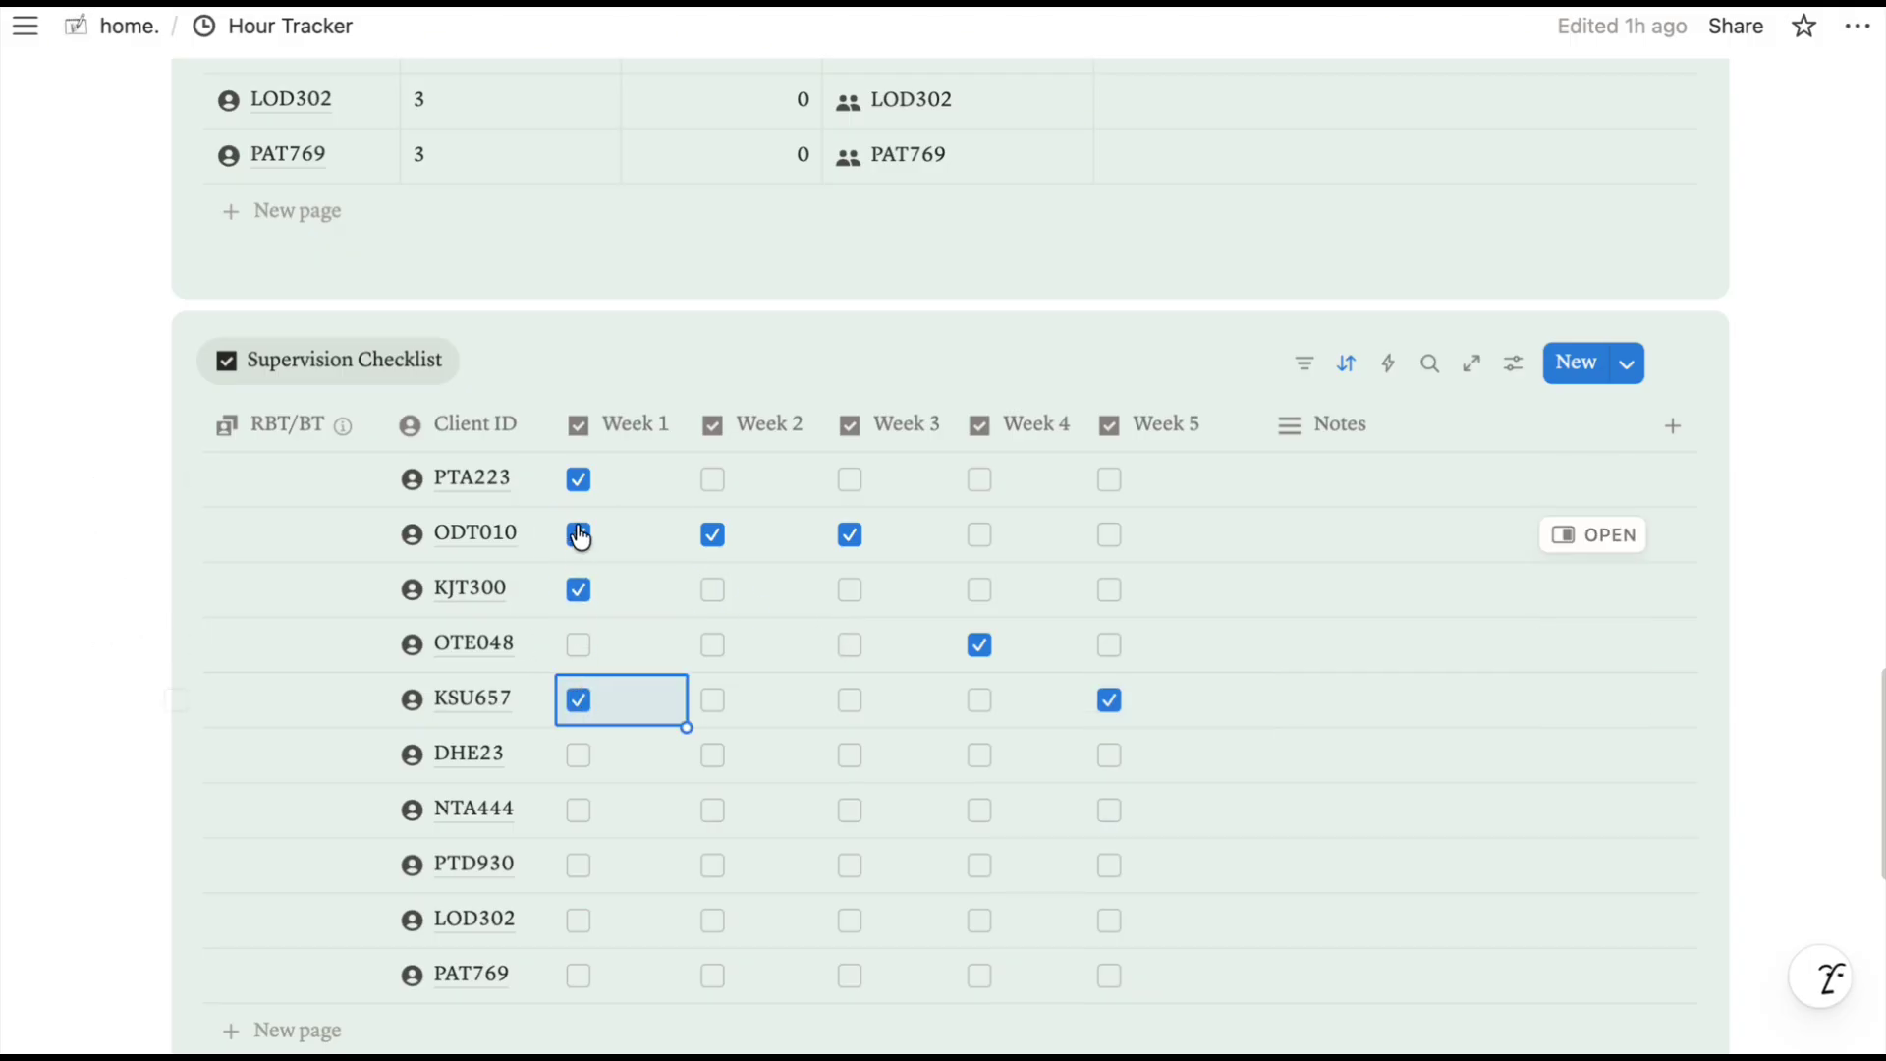
pyautogui.click(581, 488)
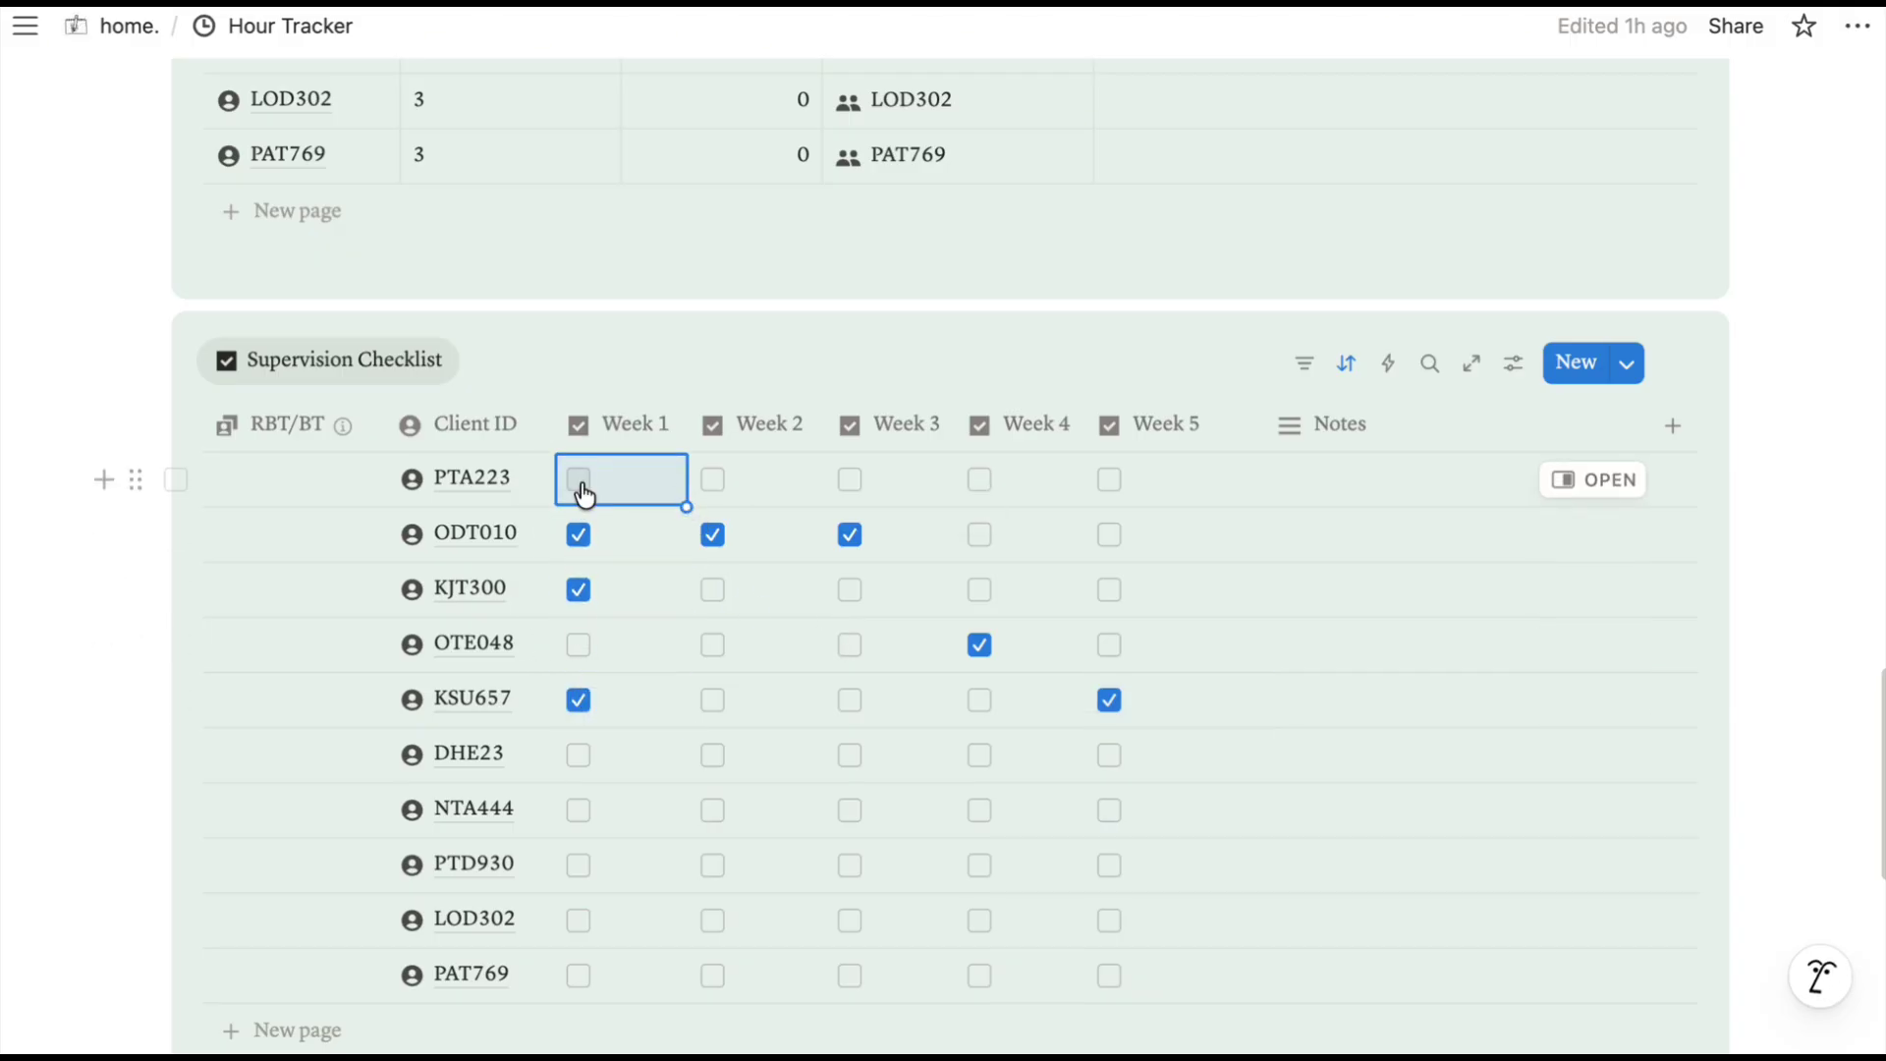
# Clear the stray ticks from the Week 1–4 columns down to NTA444.
pyautogui.moveTo(685, 506); pyautogui.dragTo(659, 828)
pyautogui.click(778, 476)
pyautogui.moveTo(823, 506); pyautogui.dragTo(830, 550)
pyautogui.click(855, 485)
pyautogui.click(854, 485)
pyautogui.moveTo(953, 506); pyautogui.dragTo(963, 973)
pyautogui.click(979, 482)
pyautogui.click(979, 481)
pyautogui.moveTo(1083, 507); pyautogui.dragTo(1080, 874)
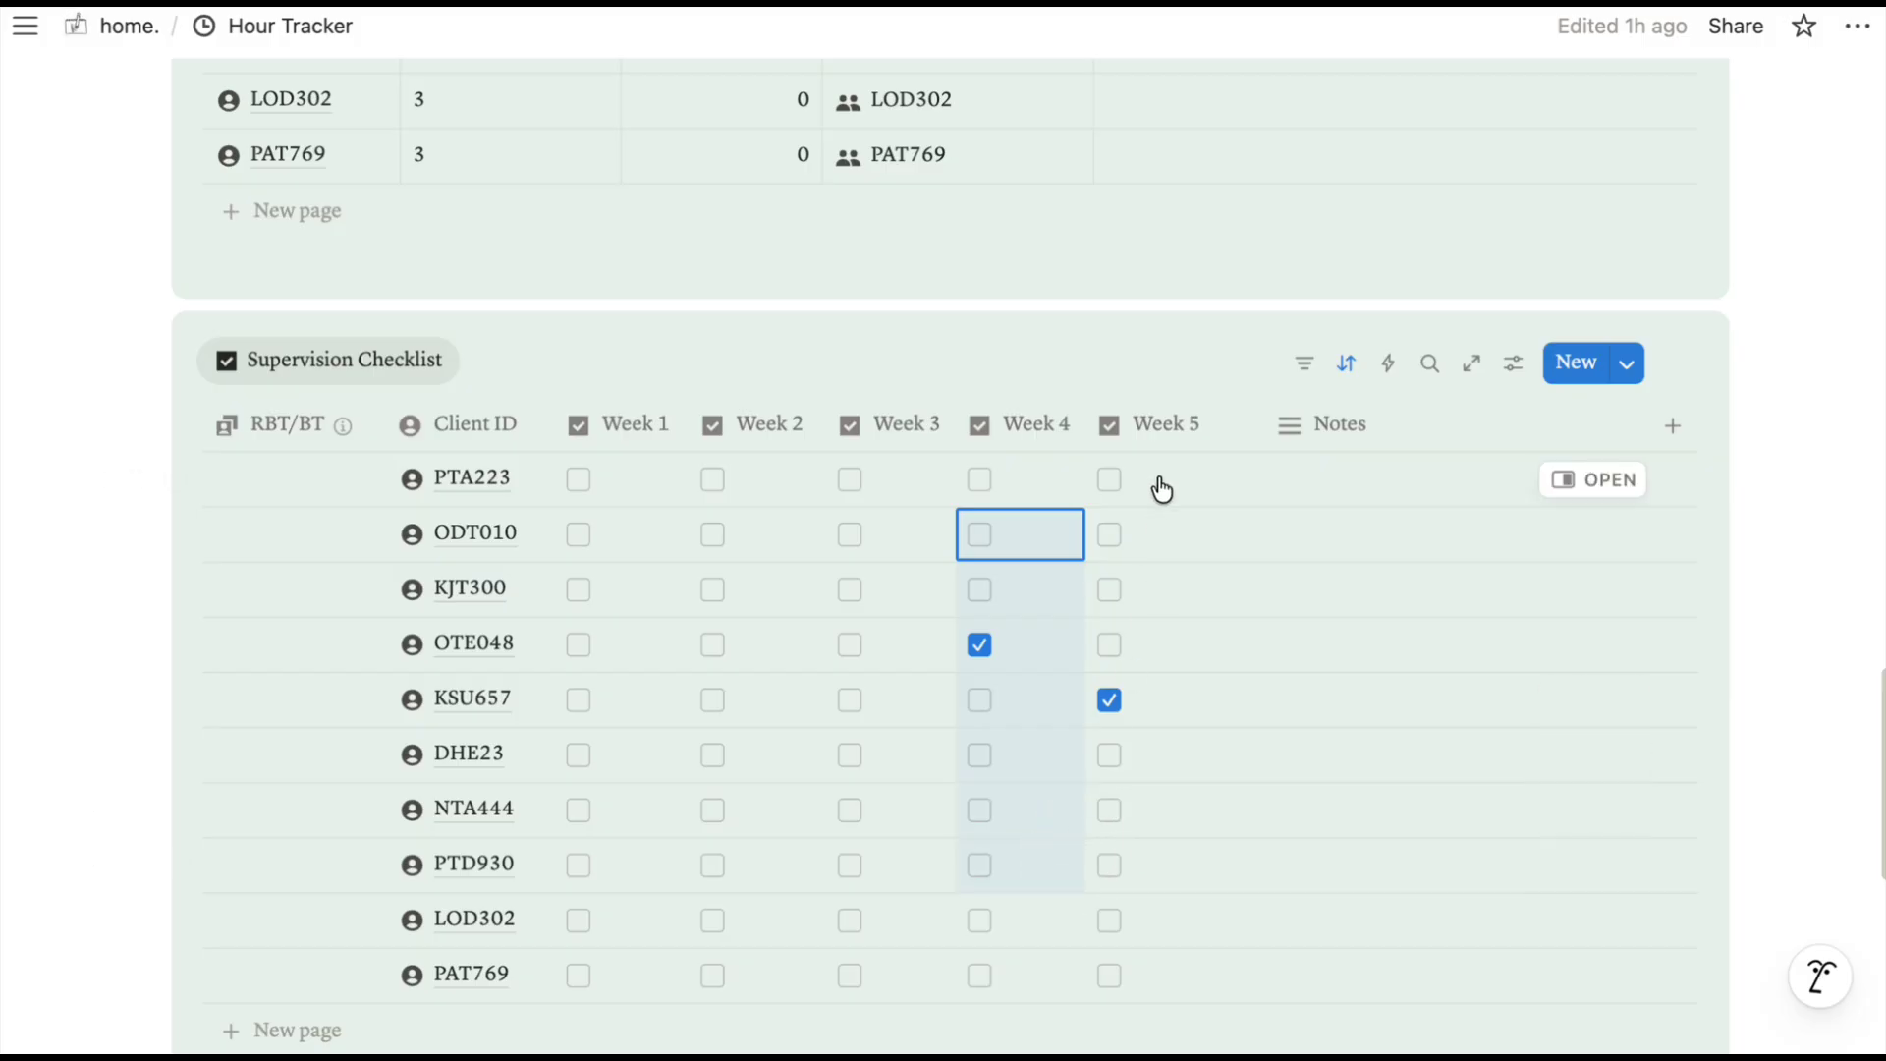
pyautogui.scroll(-7, 1031, 512)
# Expand Parent Training Billing and tick Week 1 for PTA223 and Week 2 for ODT010.
pyautogui.click(150, 539)
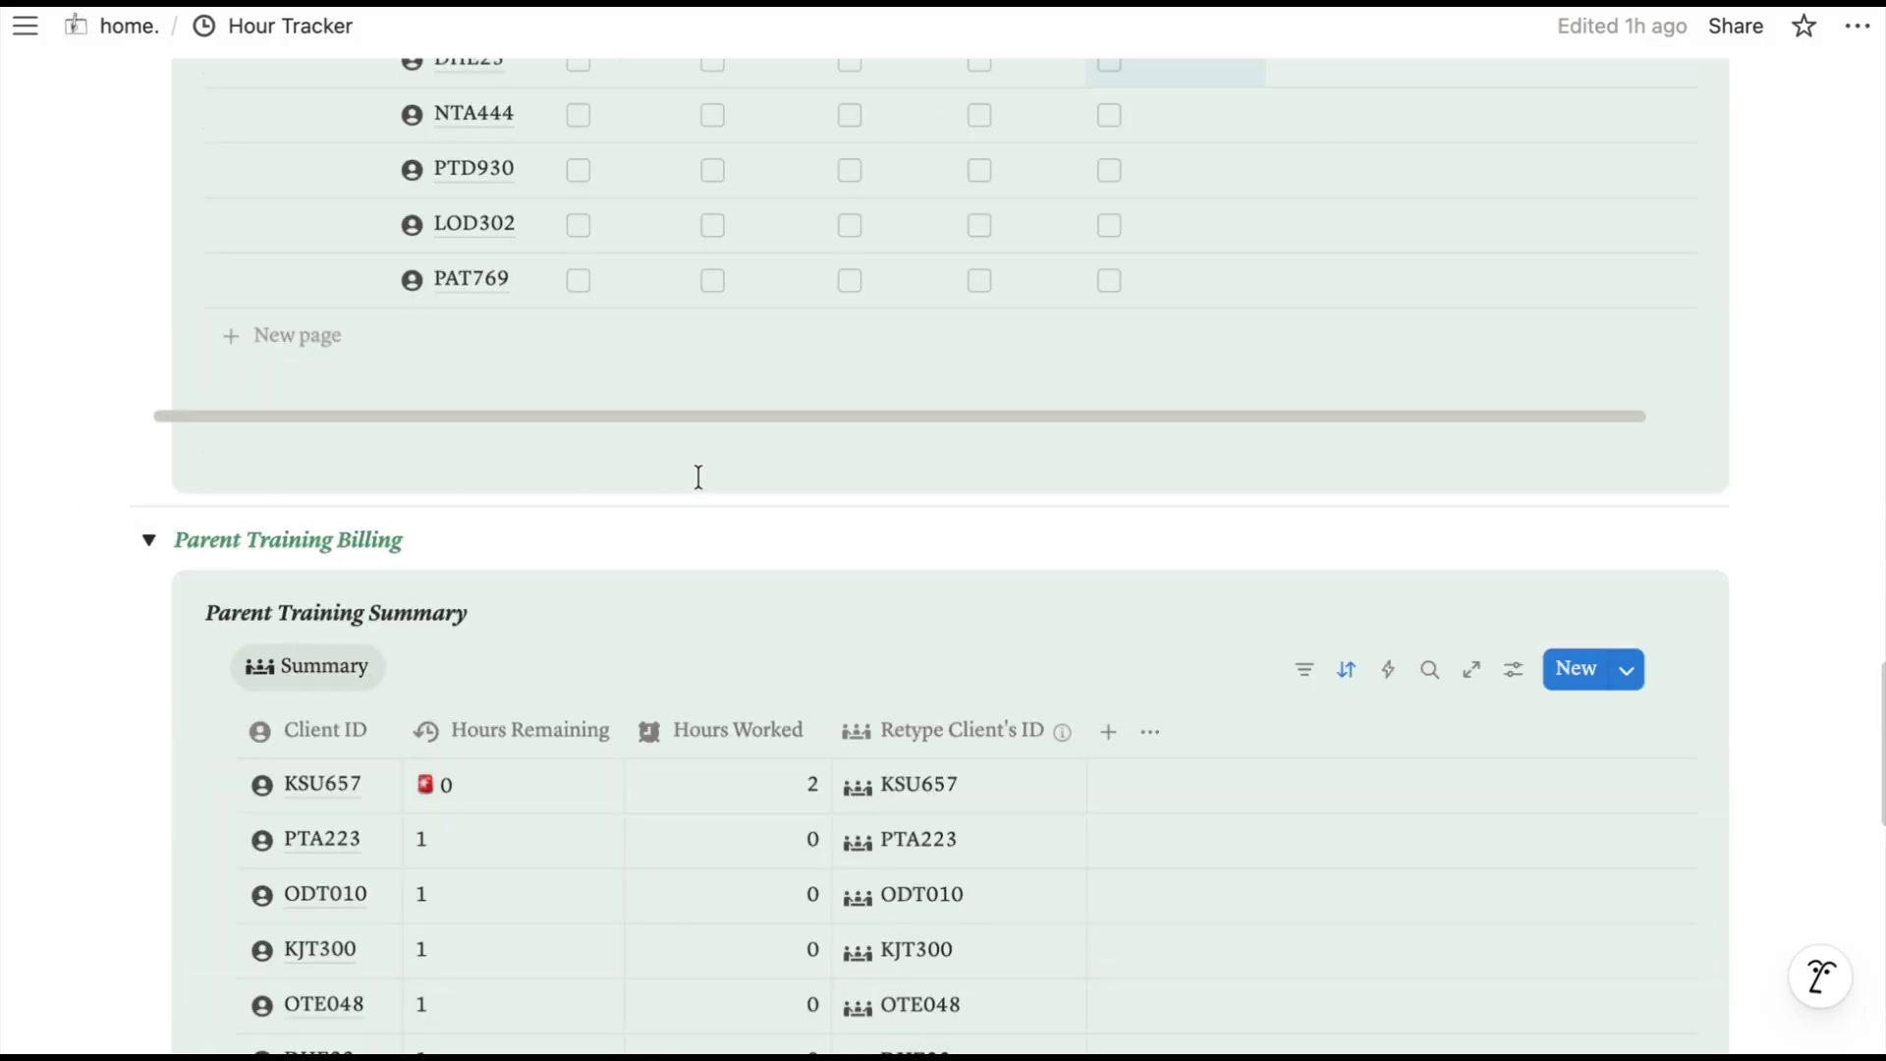
pyautogui.scroll(-1, 699, 477)
pyautogui.scroll(-10, 700, 481)
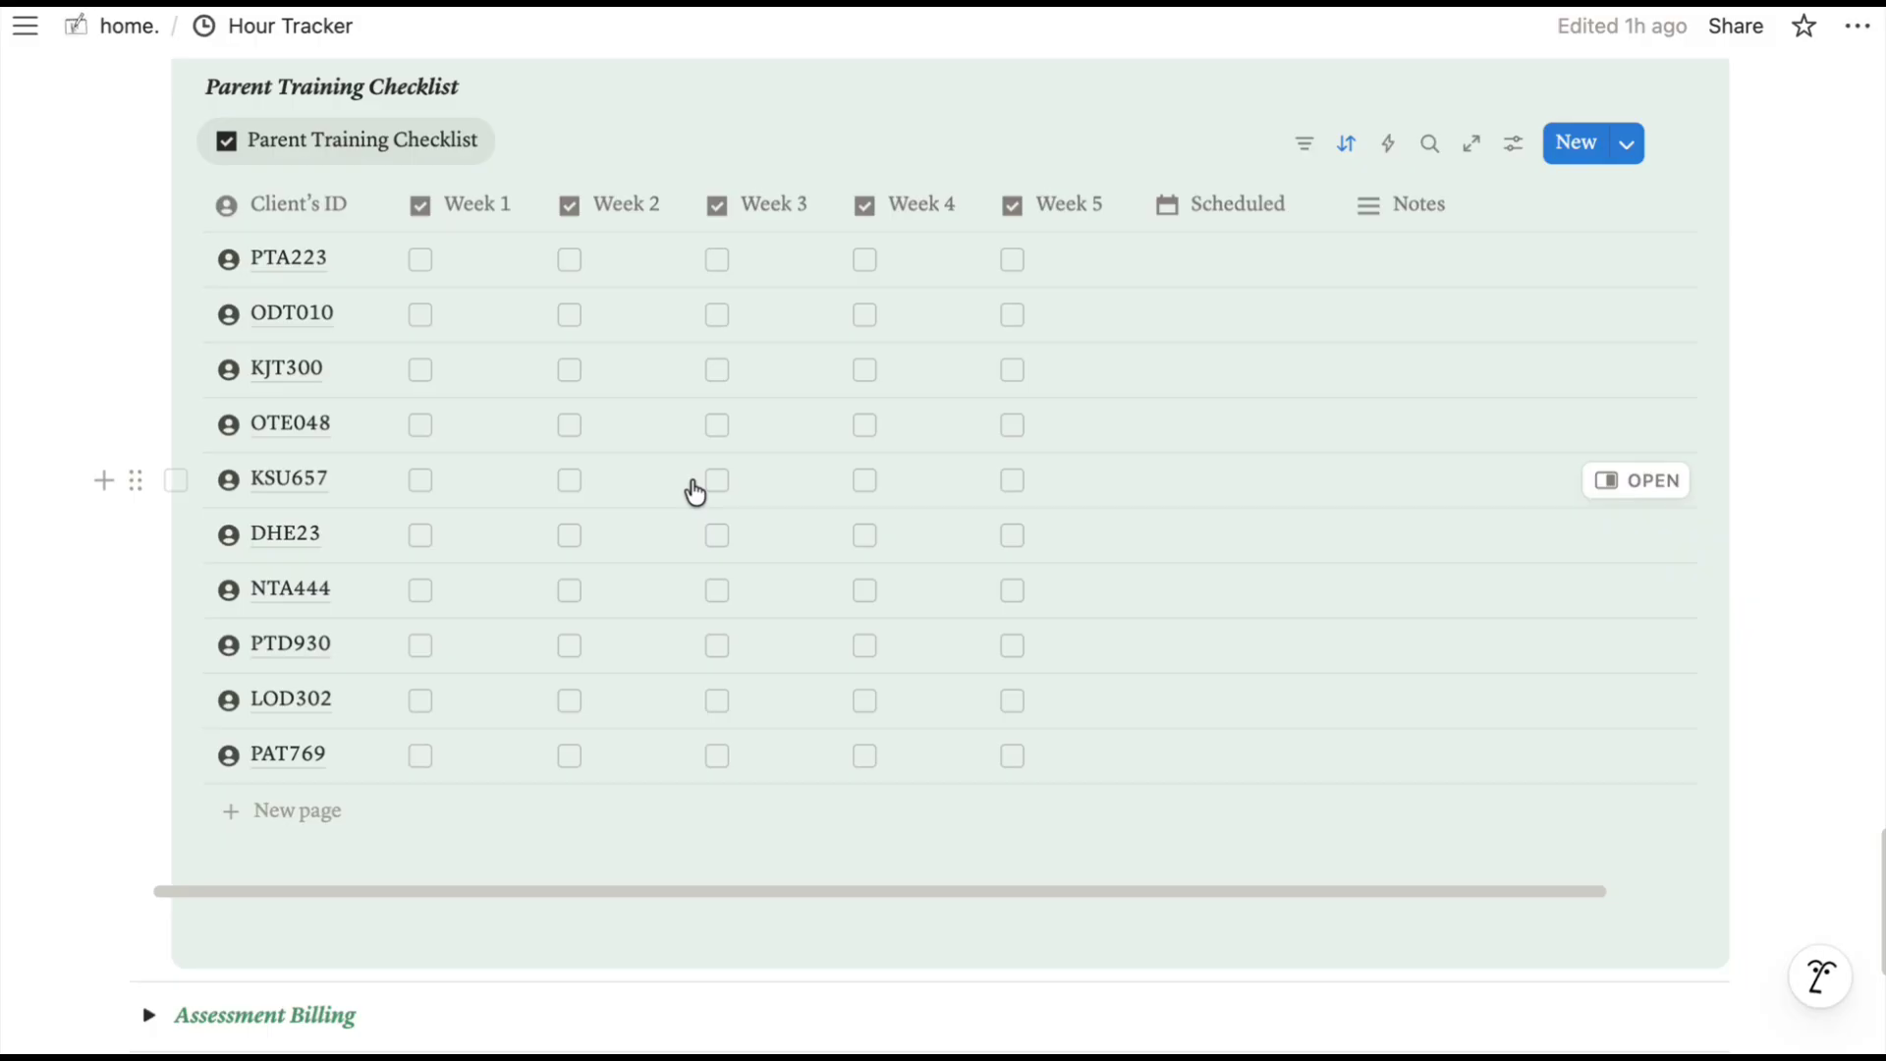
pyautogui.click(419, 258)
pyautogui.click(570, 316)
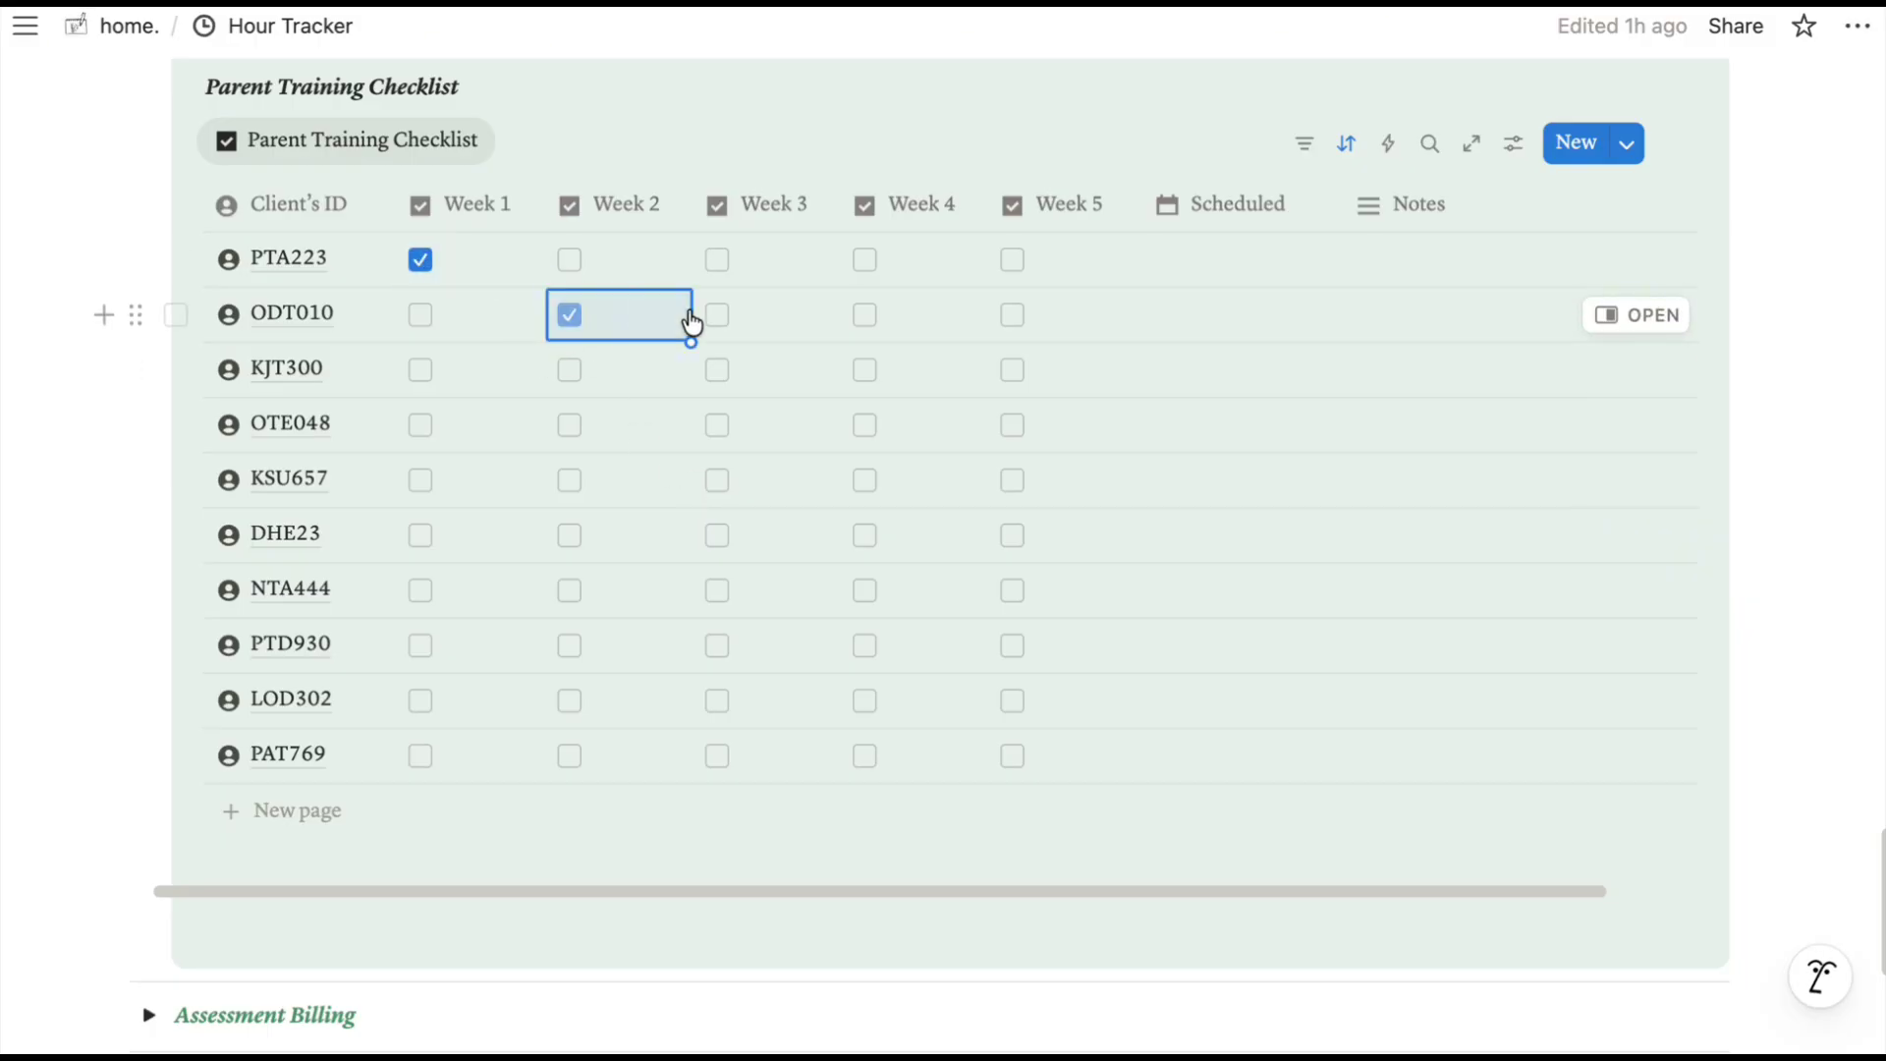
# Set Scheduled: PTA223 Scheduled, ODT010 Not scheduled, KJT300 Invitation Sent, OTE048 Completed.
pyautogui.click(1232, 281)
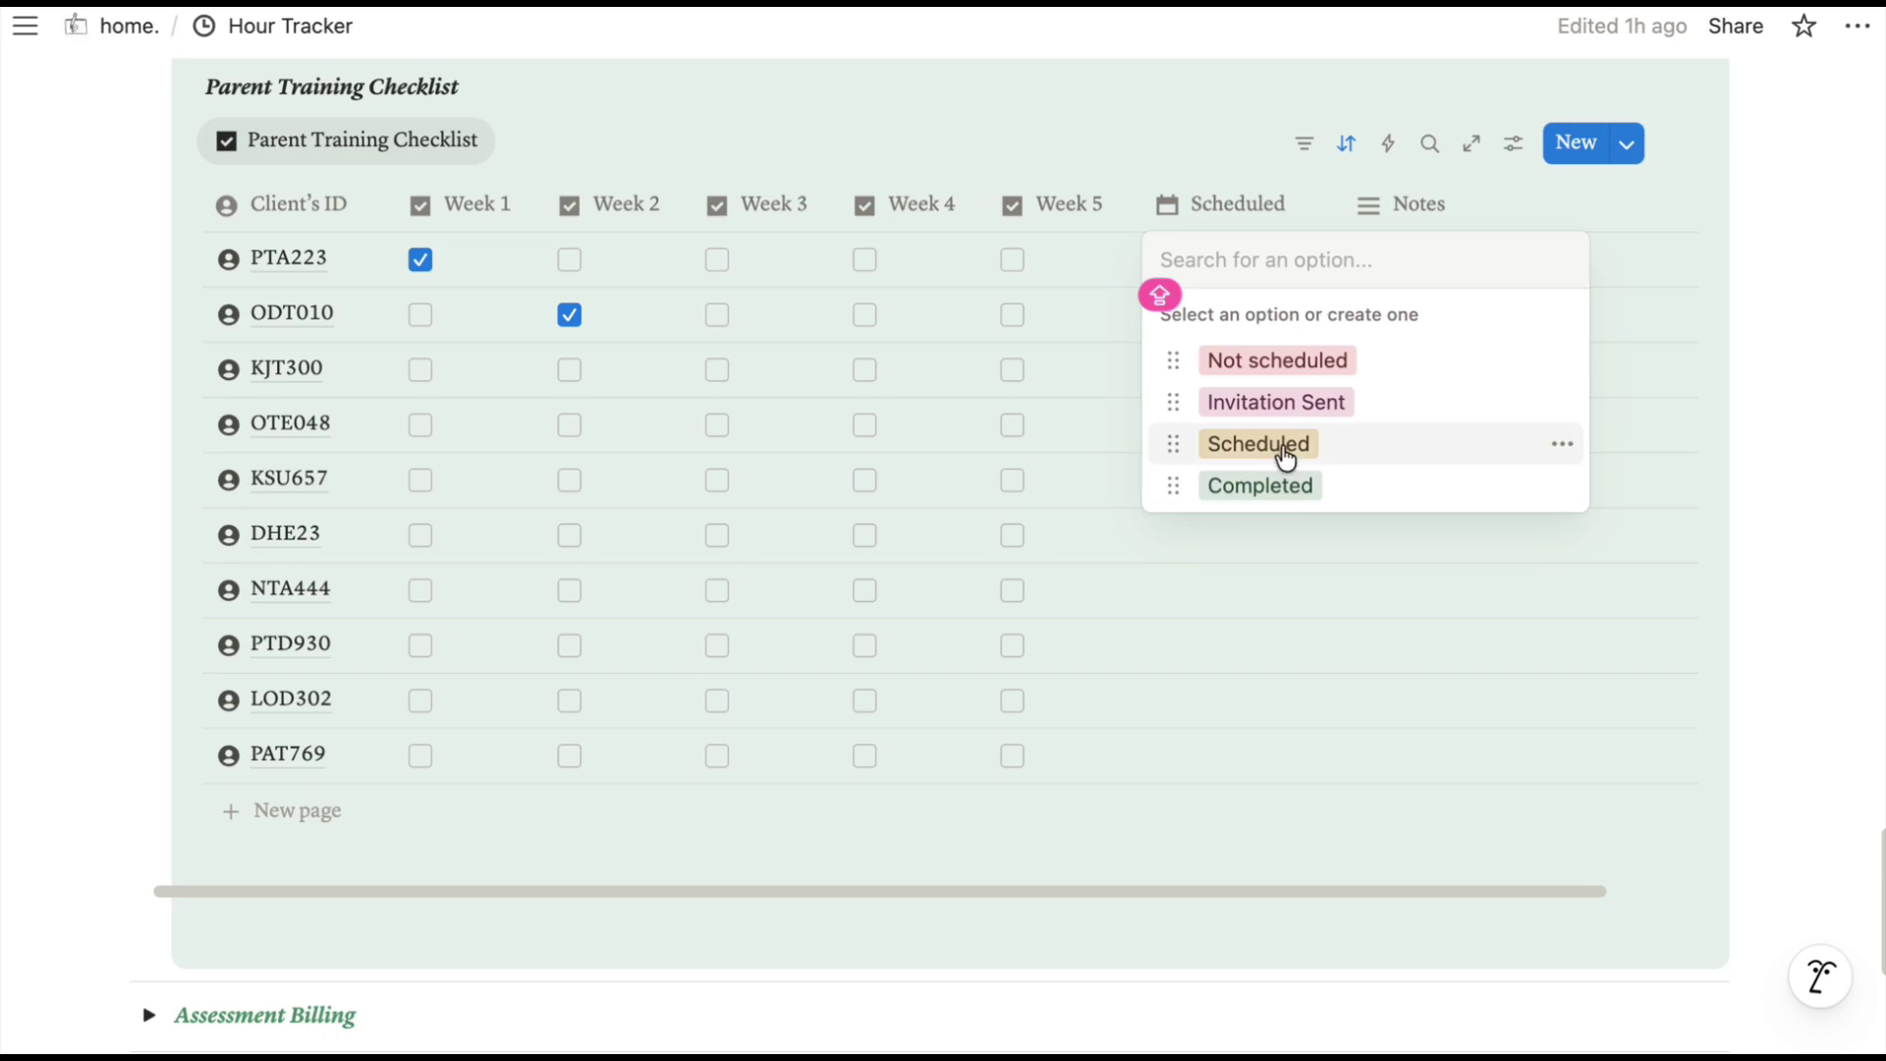
pyautogui.click(1282, 447)
pyautogui.click(1240, 316)
pyautogui.click(1281, 413)
pyautogui.click(1243, 589)
pyautogui.click(1221, 387)
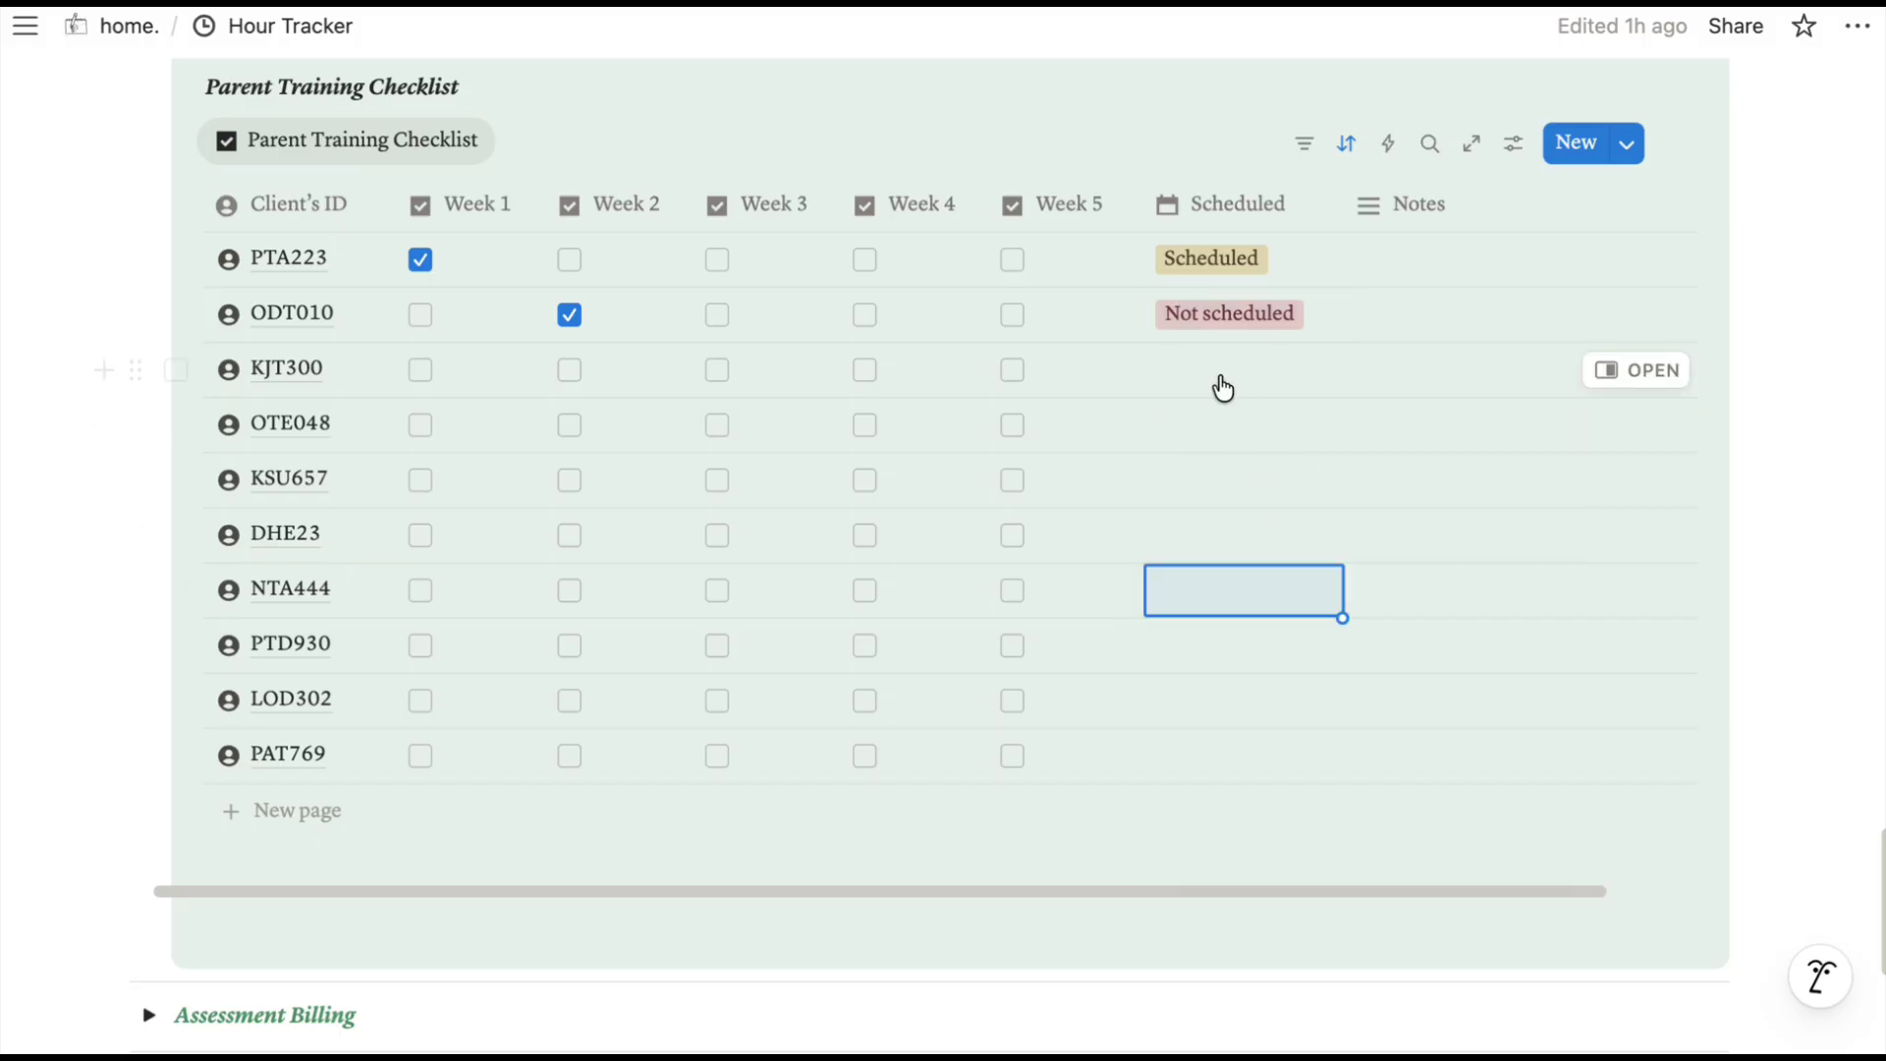
pyautogui.click(1223, 383)
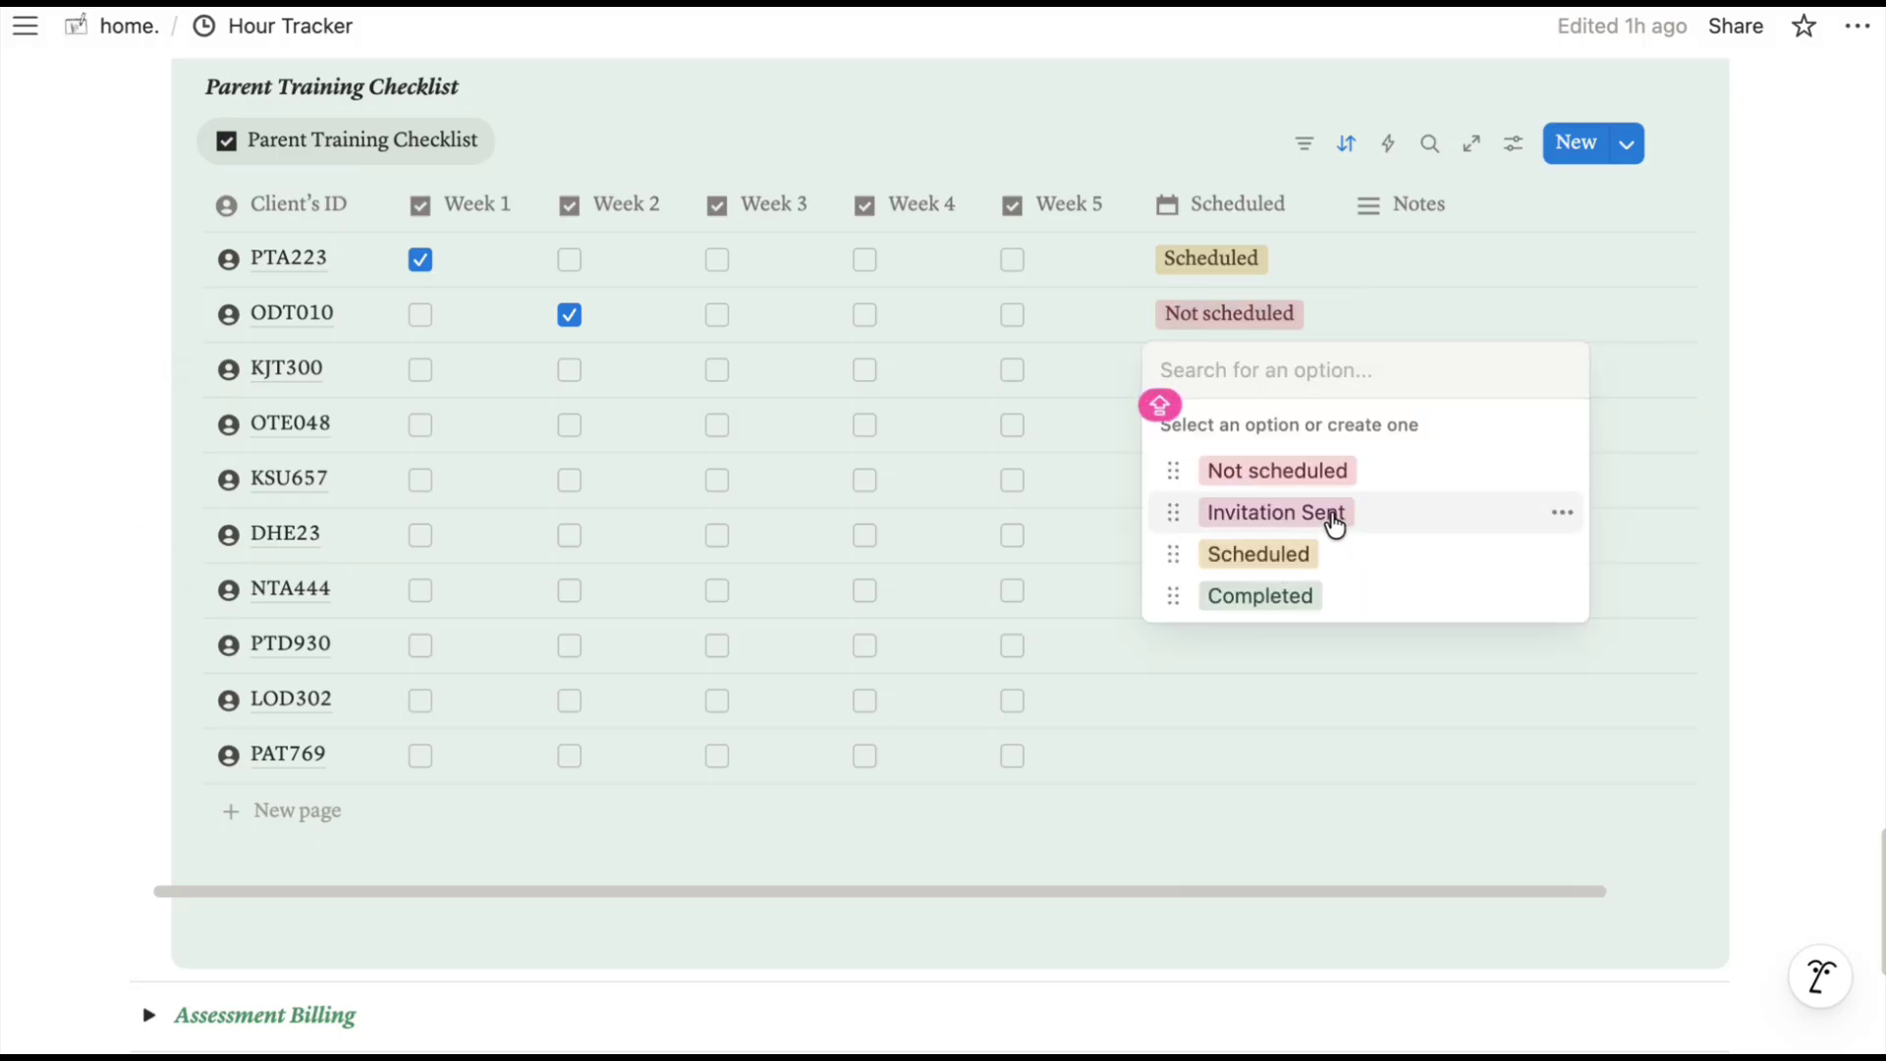
pyautogui.click(1334, 520)
pyautogui.click(1233, 438)
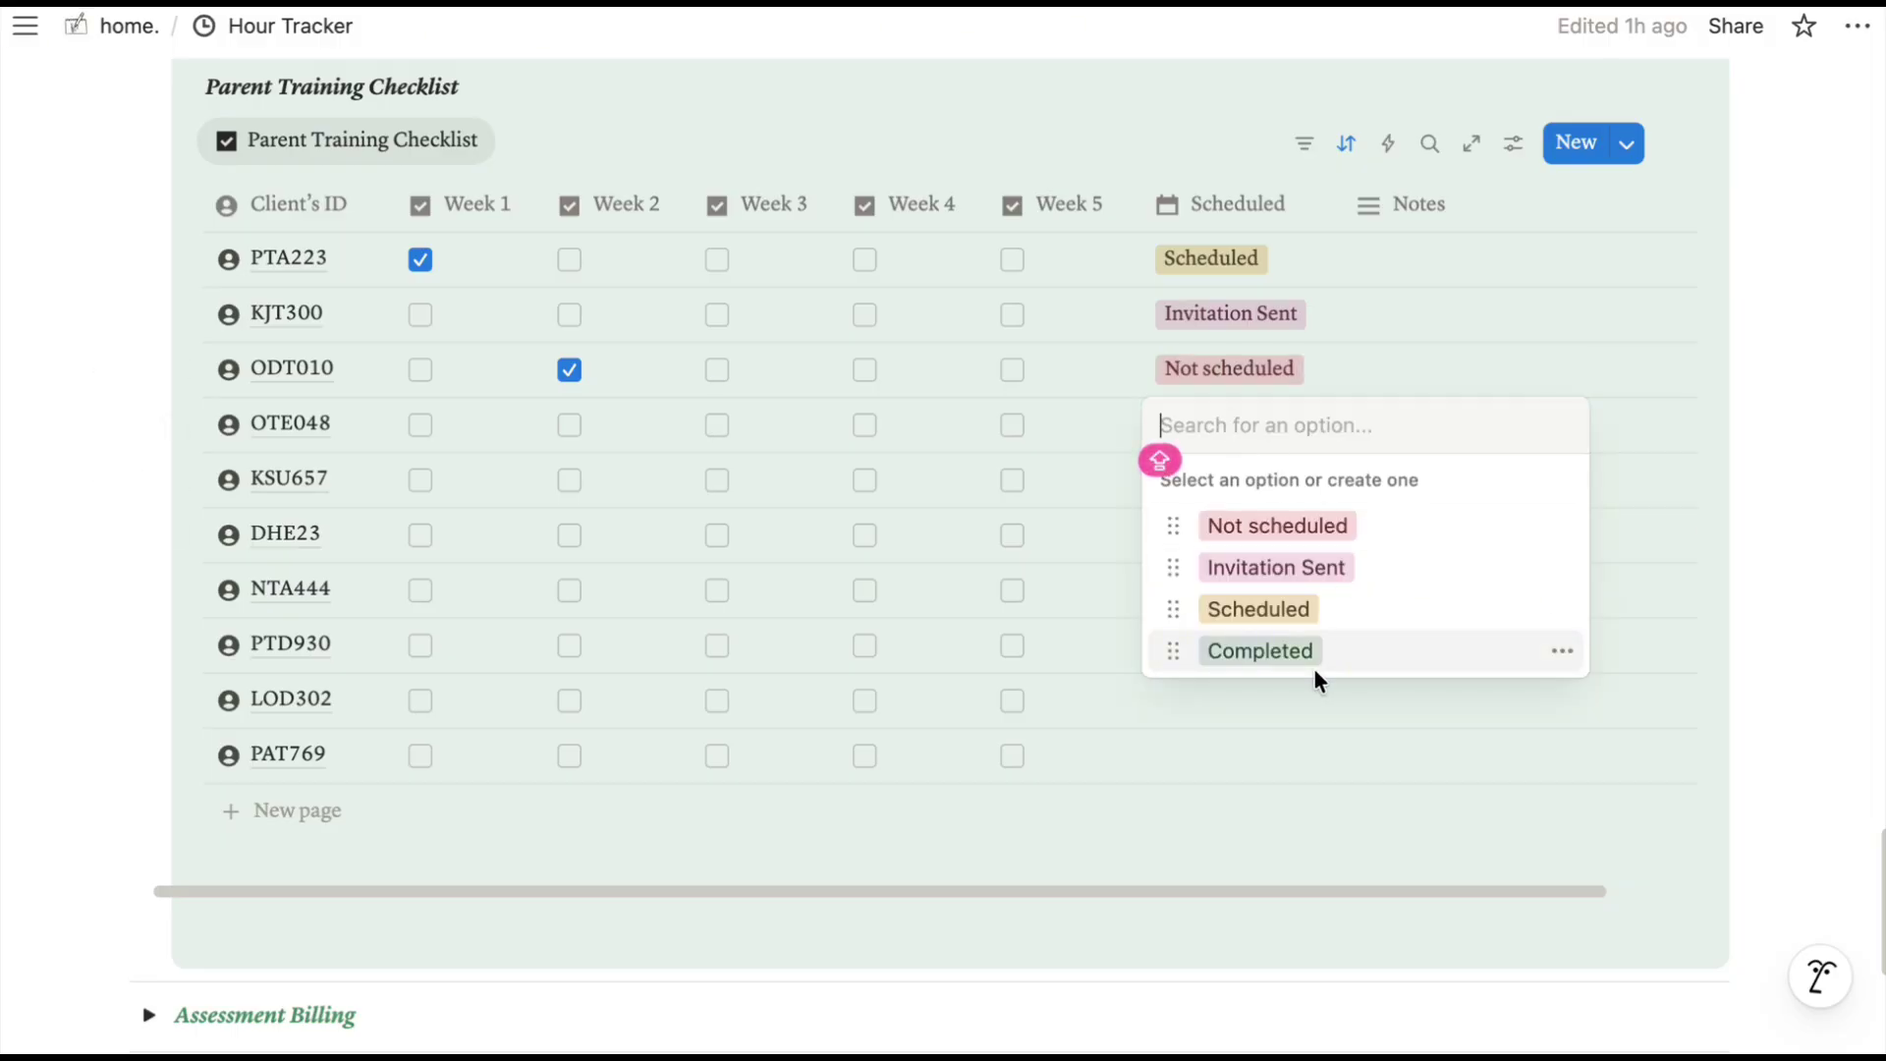
pyautogui.click(1267, 651)
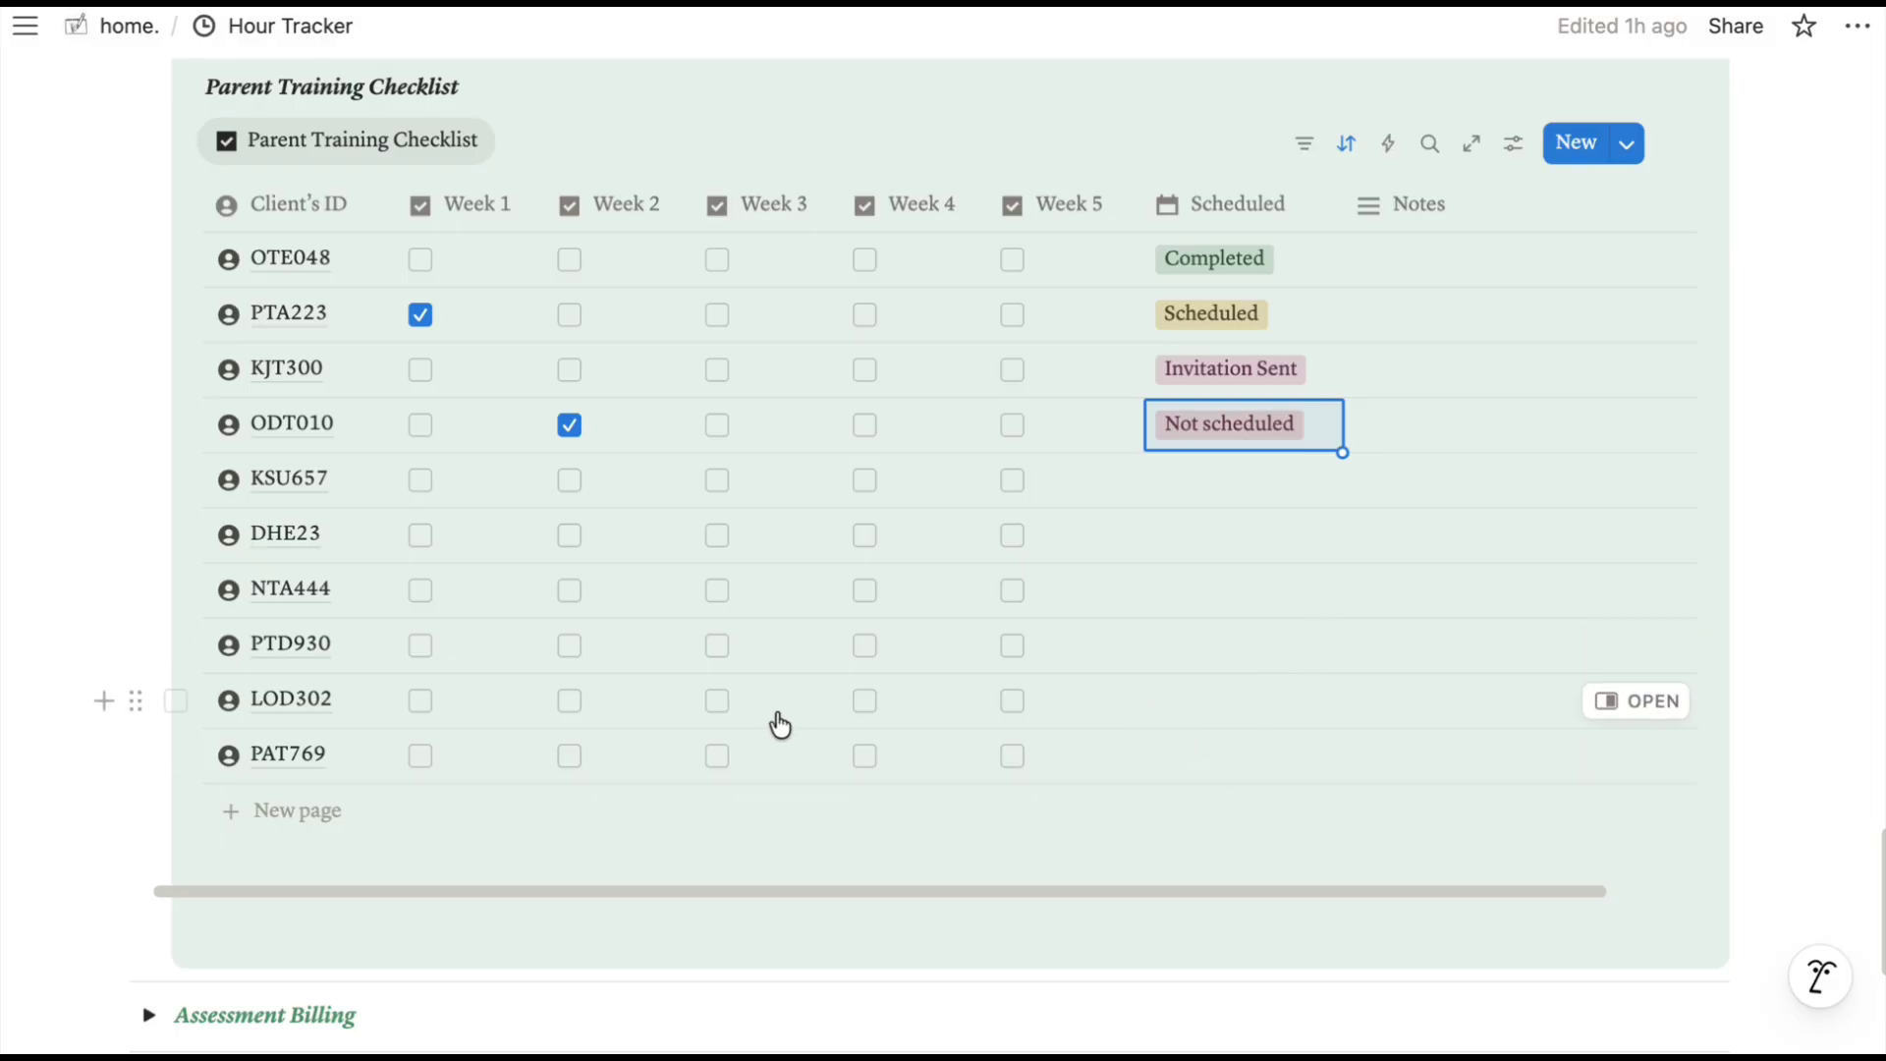
# Bring up the Rendered view of the hour entries.
pyautogui.click(419, 315)
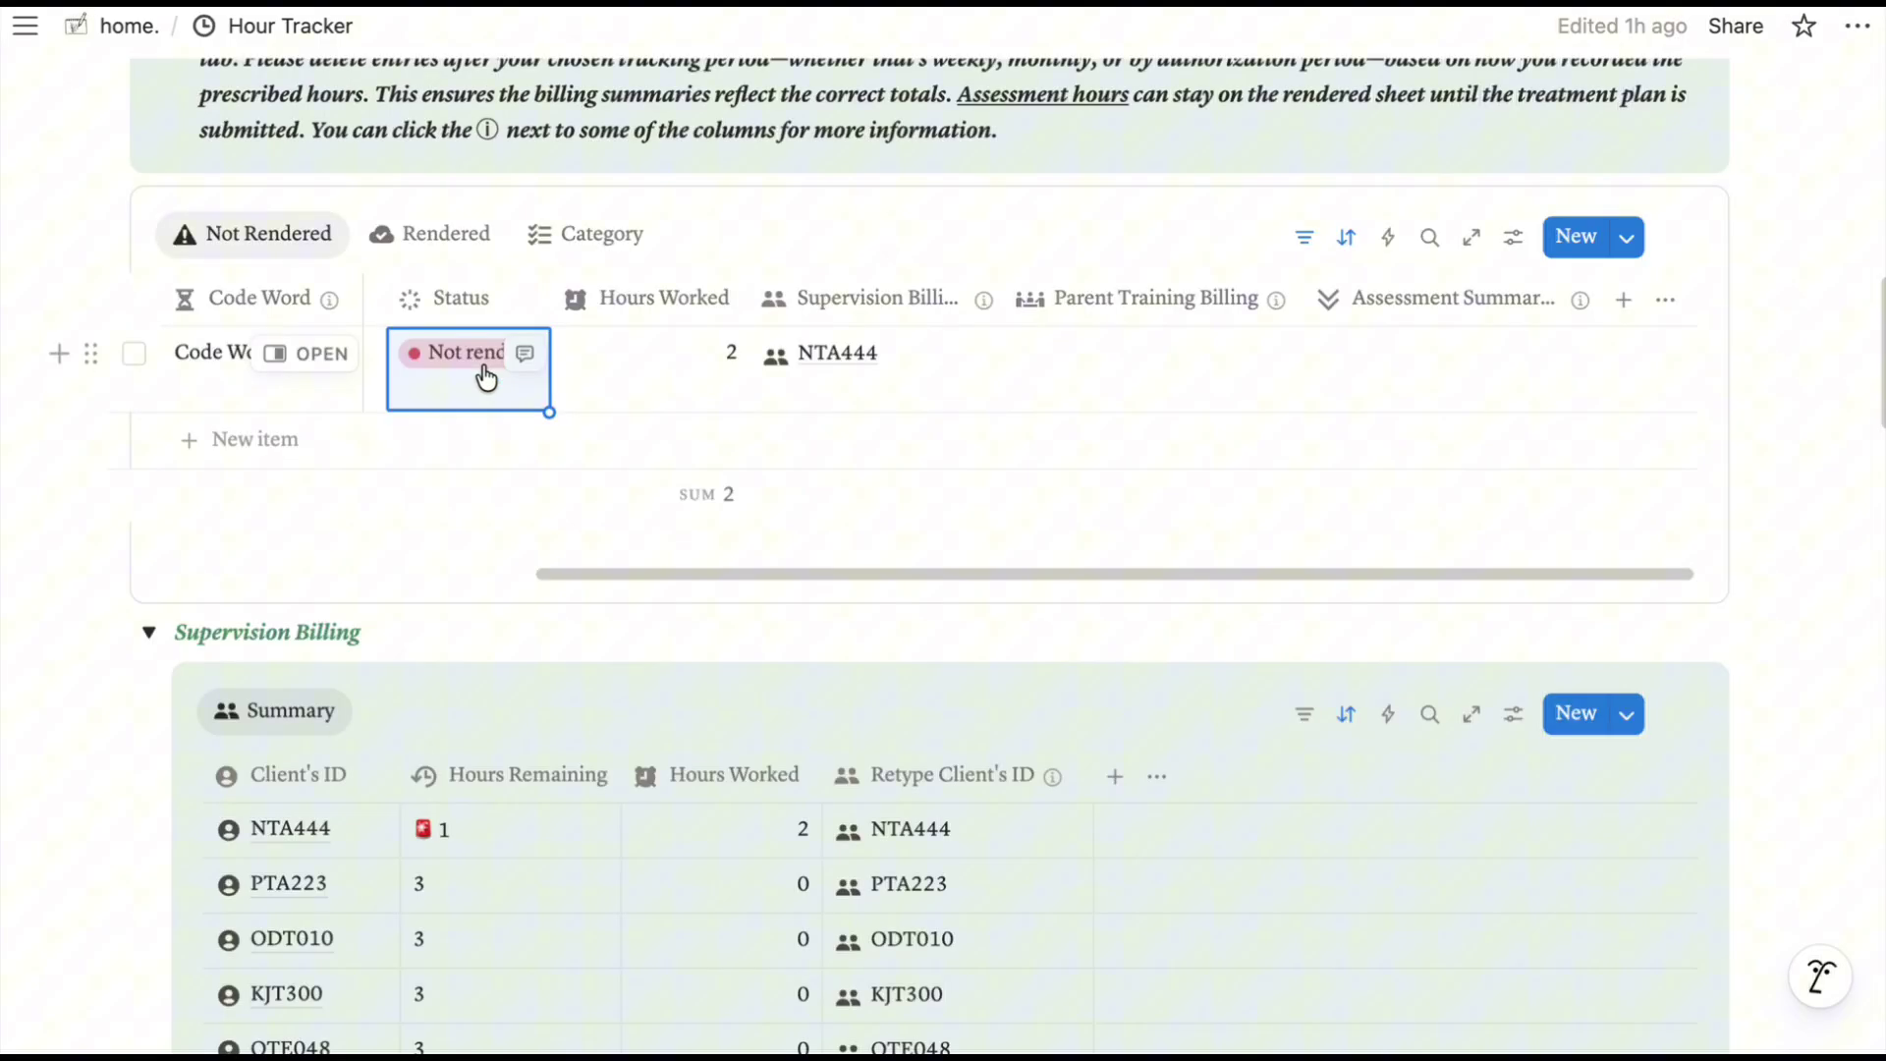
pyautogui.click(487, 376)
pyautogui.click(462, 560)
pyautogui.click(501, 236)
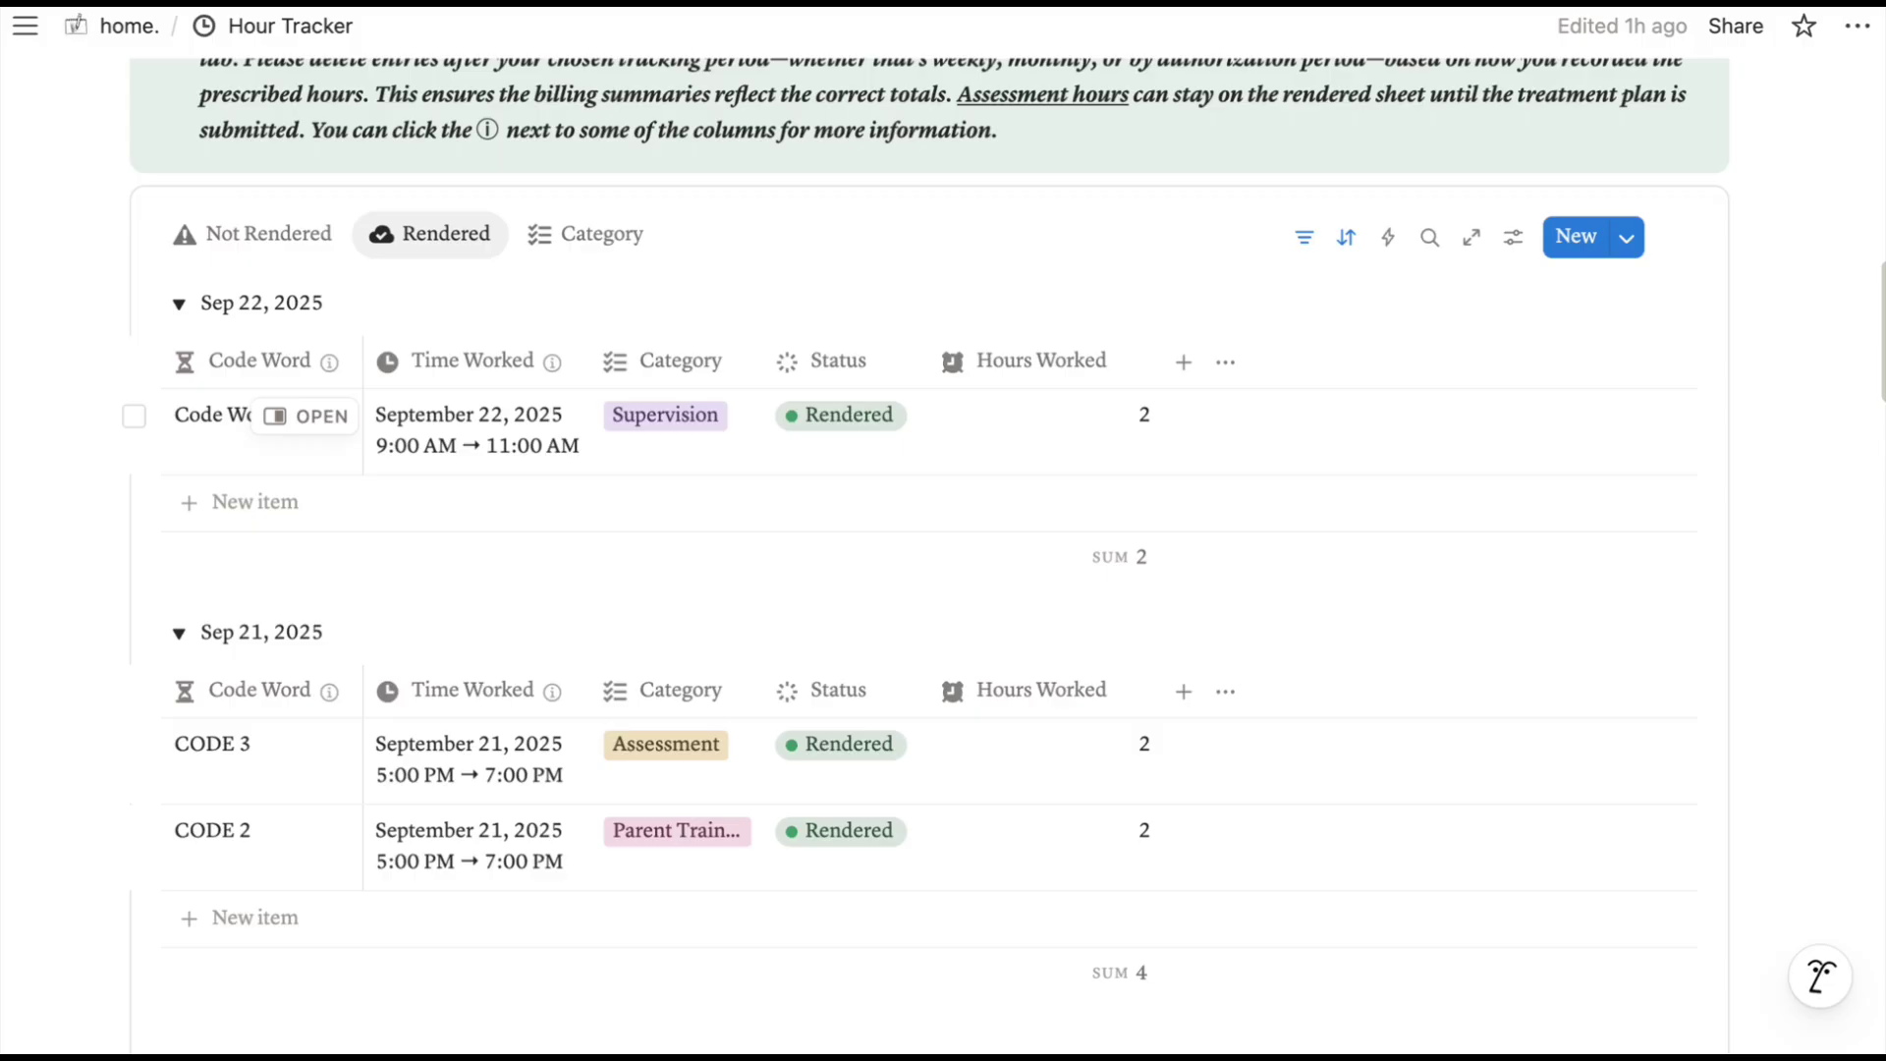
# Group the rendered hour entries by Category.
pyautogui.click(133, 415)
pyautogui.click(134, 832)
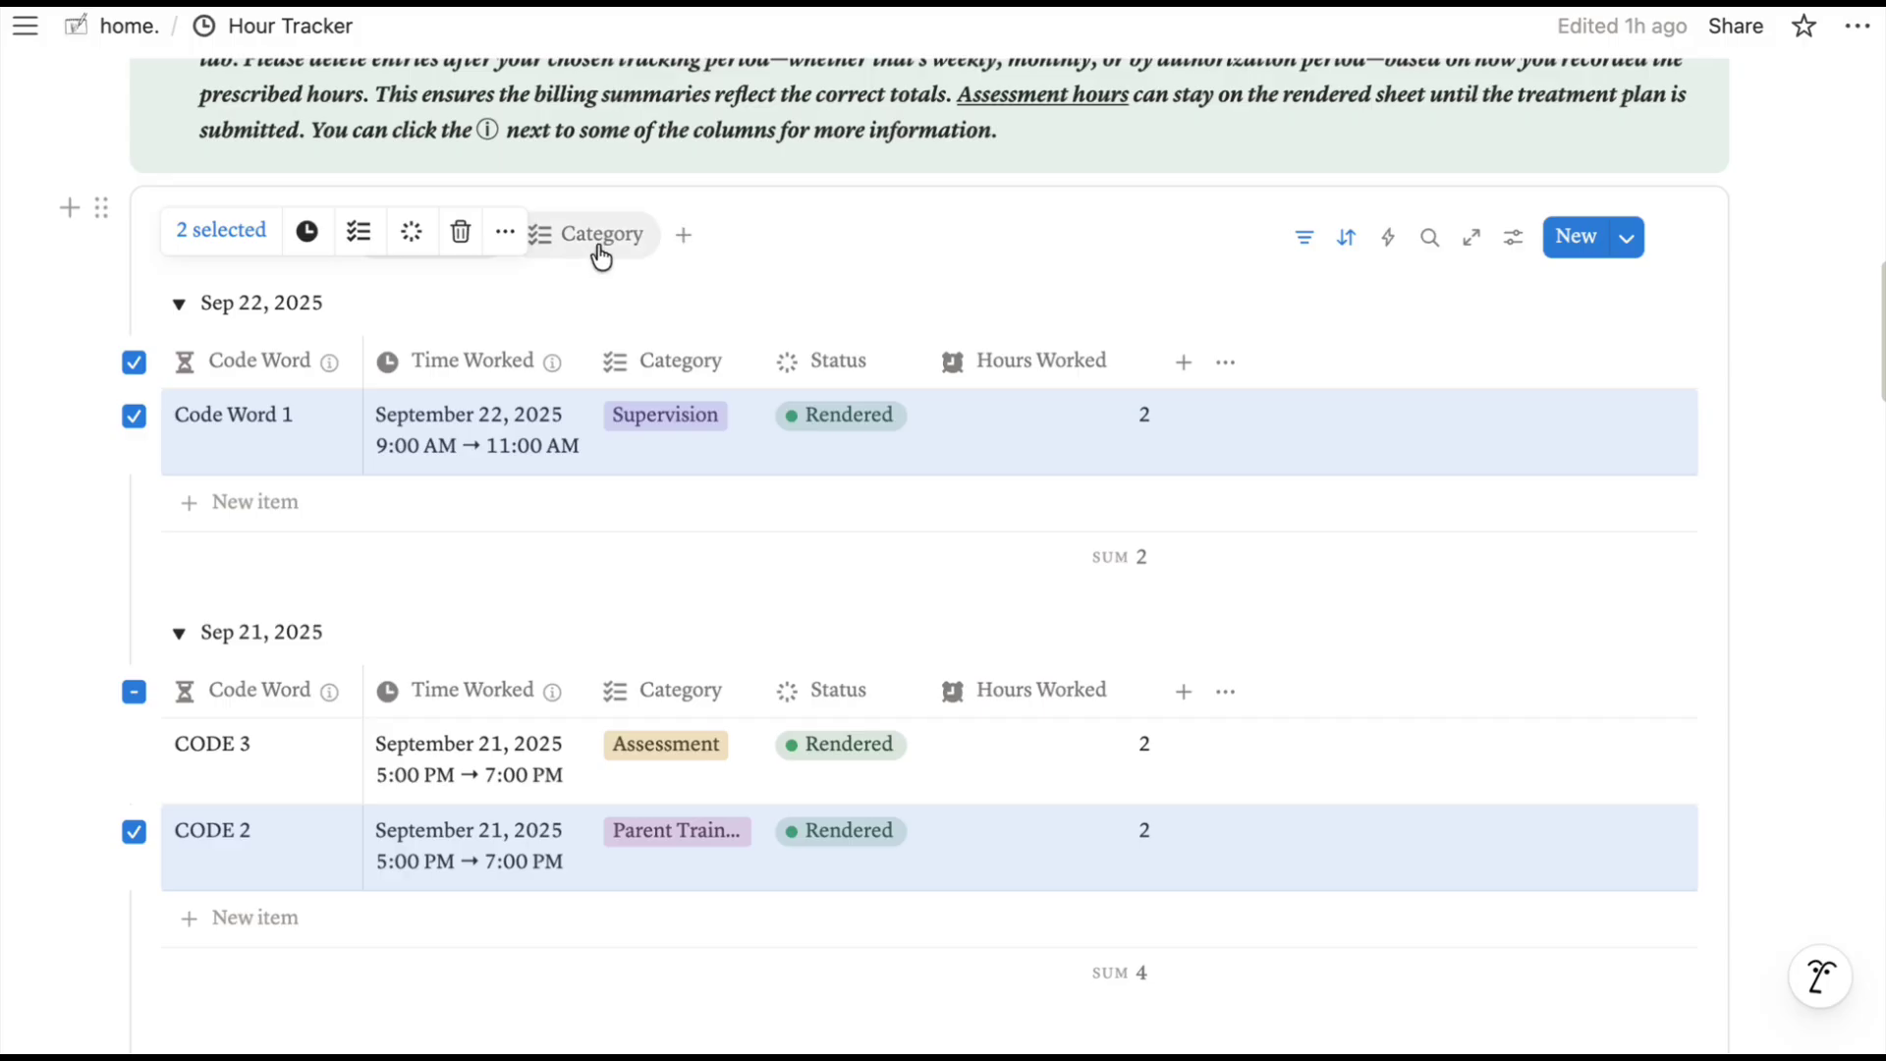
pyautogui.click(133, 363)
pyautogui.click(134, 692)
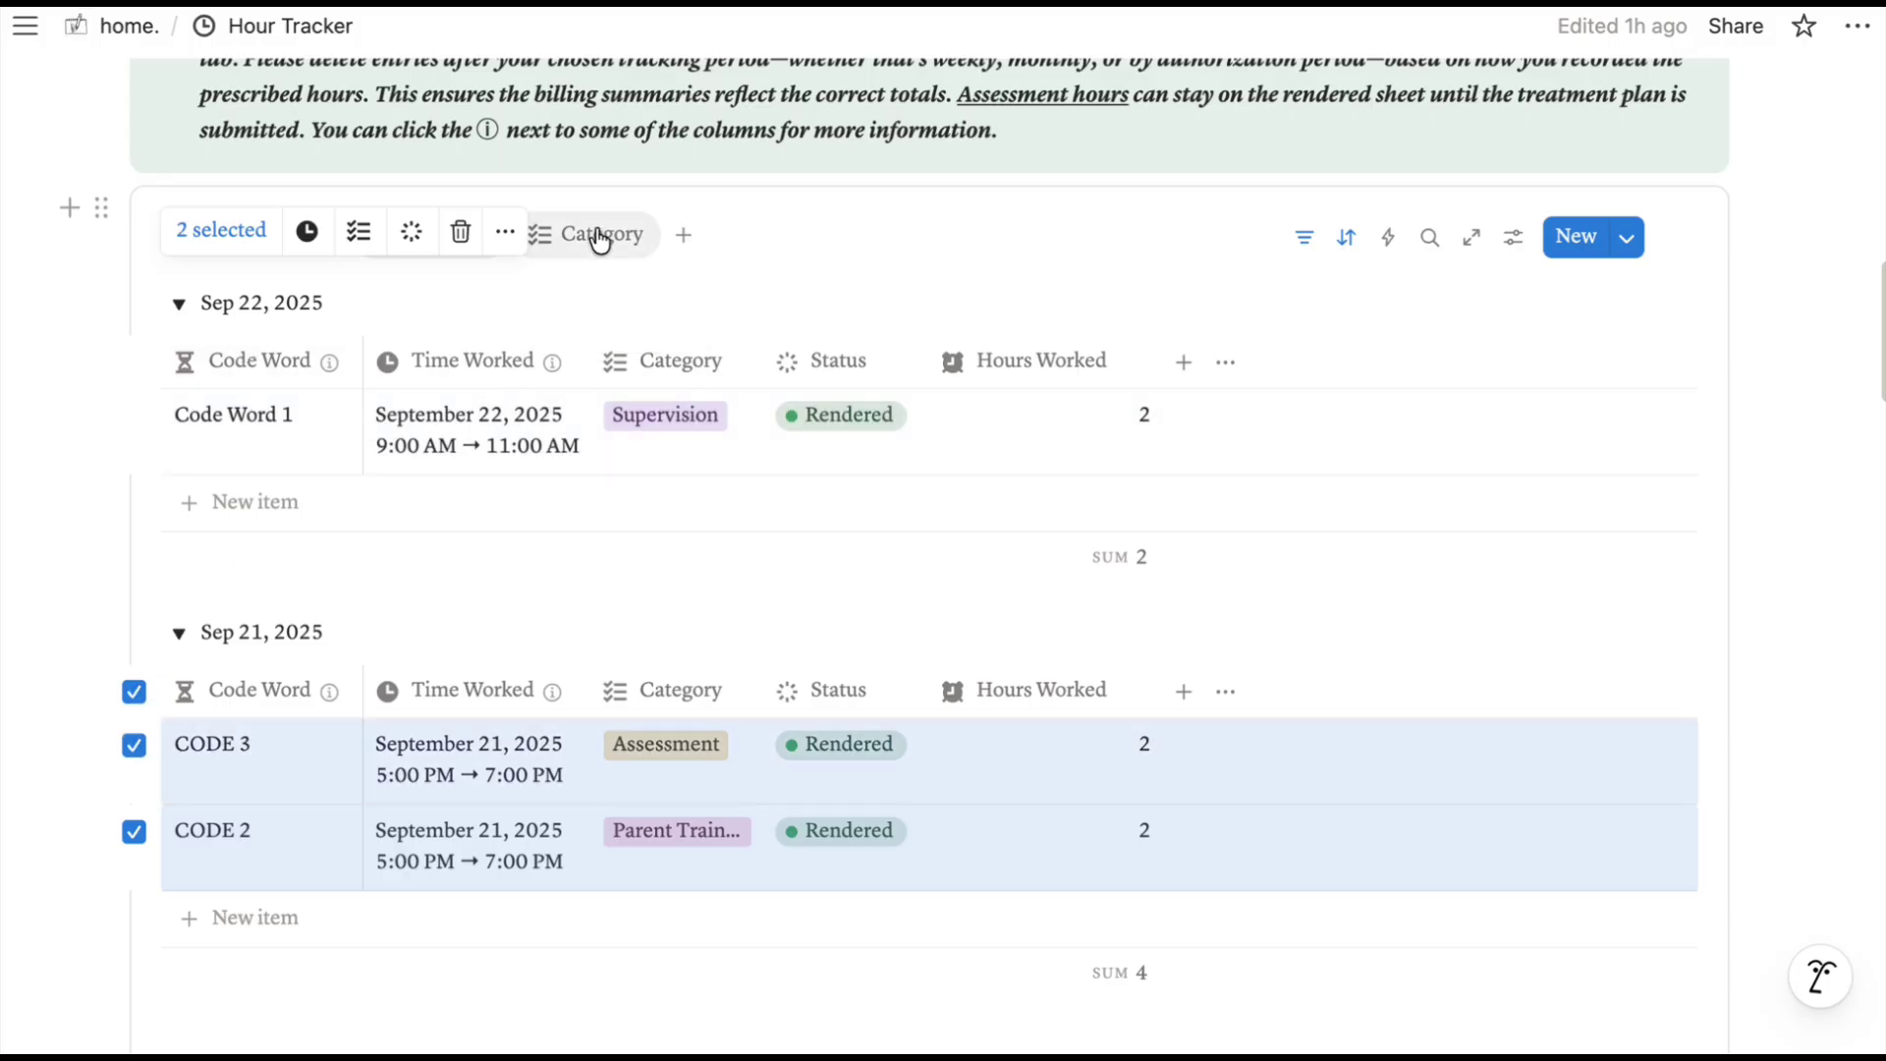
pyautogui.click(599, 234)
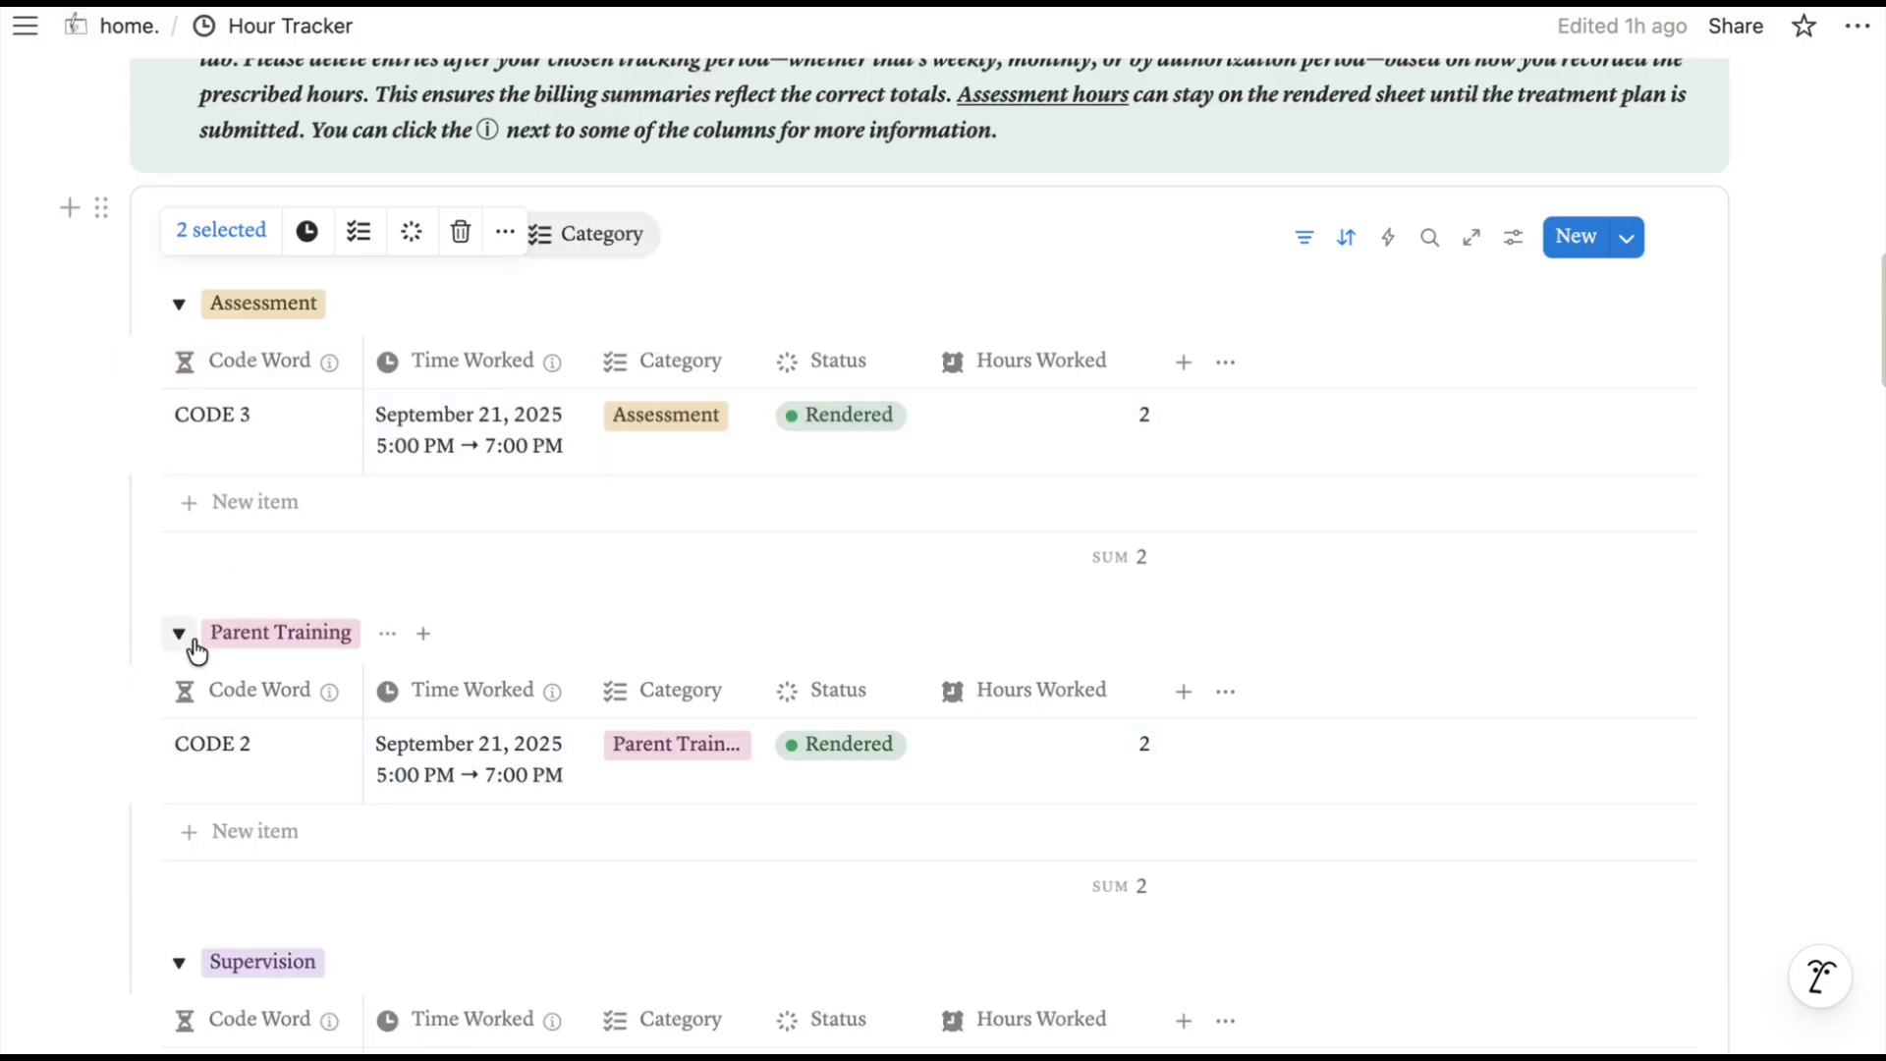
# Delete the Supervision entry Code Word 1 and select the Parent Training entry CODE 2.
pyautogui.click(133, 692)
pyautogui.scroll(-1, 228, 636)
pyautogui.scroll(-2, 134, 770)
pyautogui.click(133, 783)
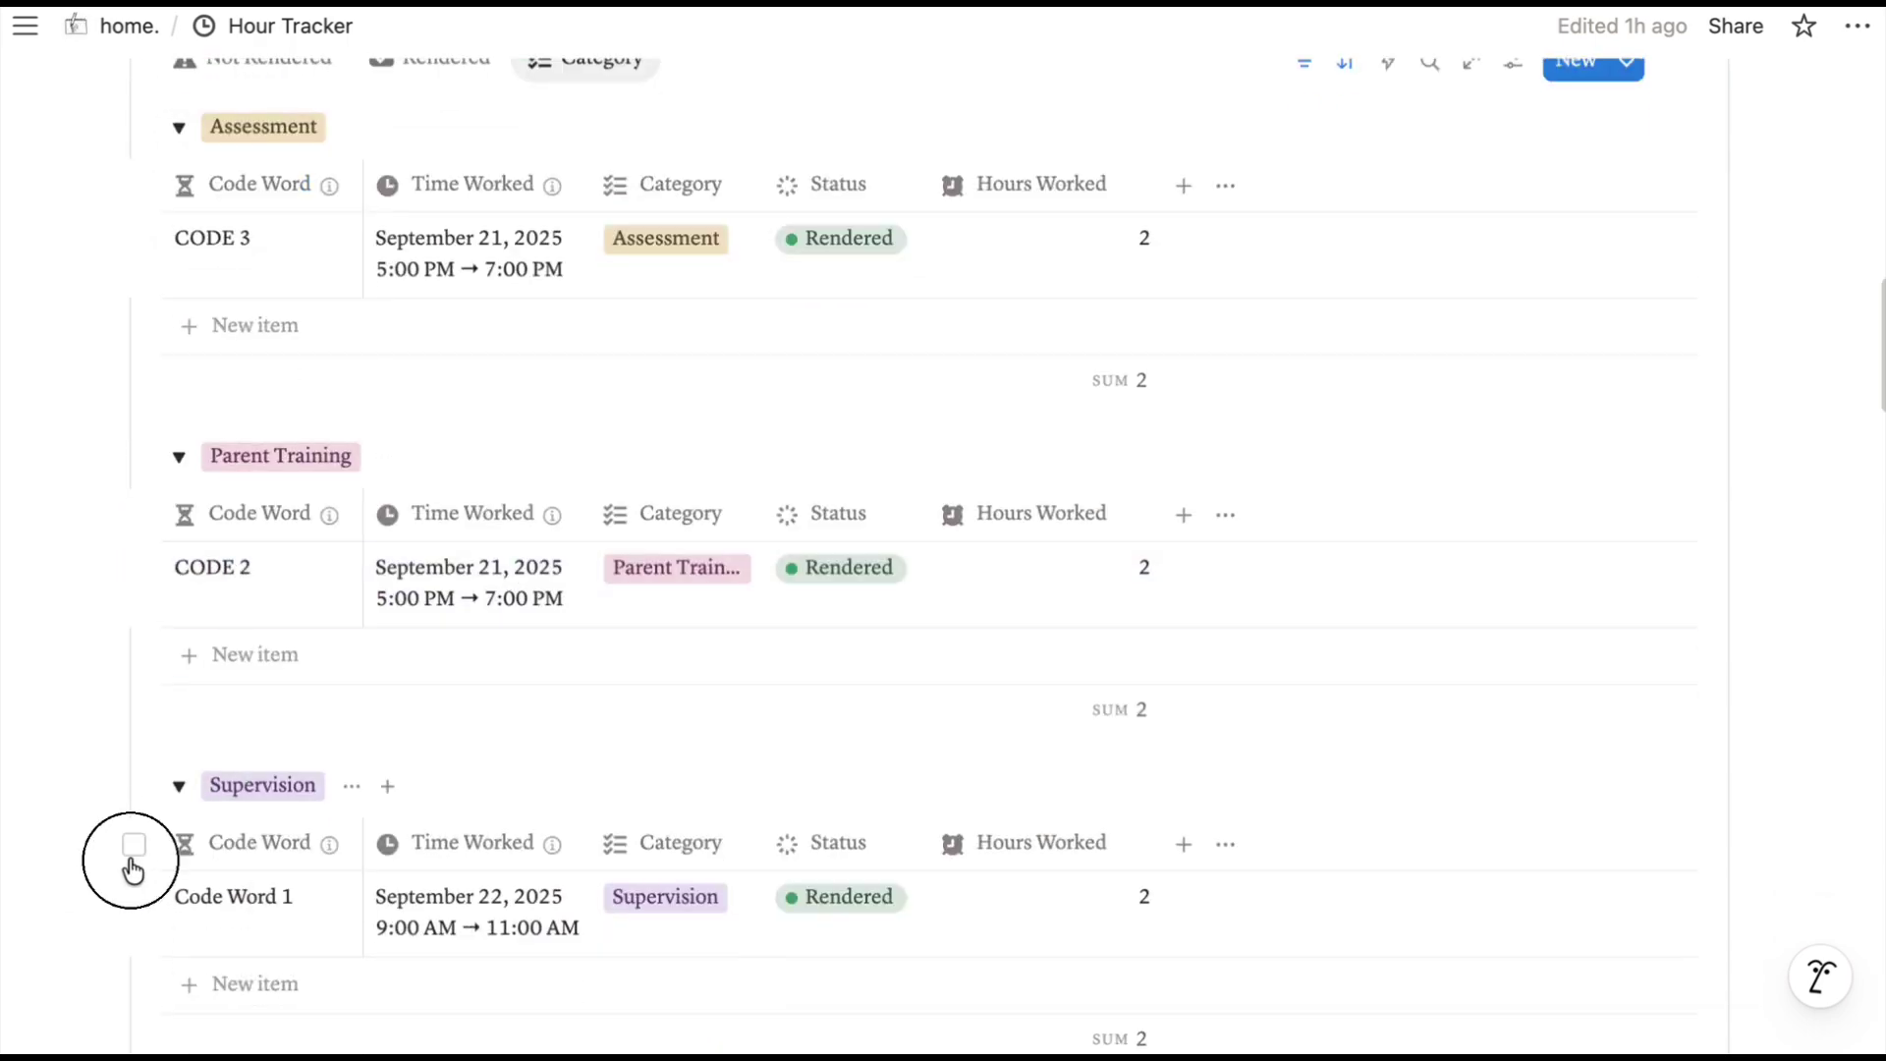
pyautogui.click(135, 850)
pyautogui.scroll(3, 503, 304)
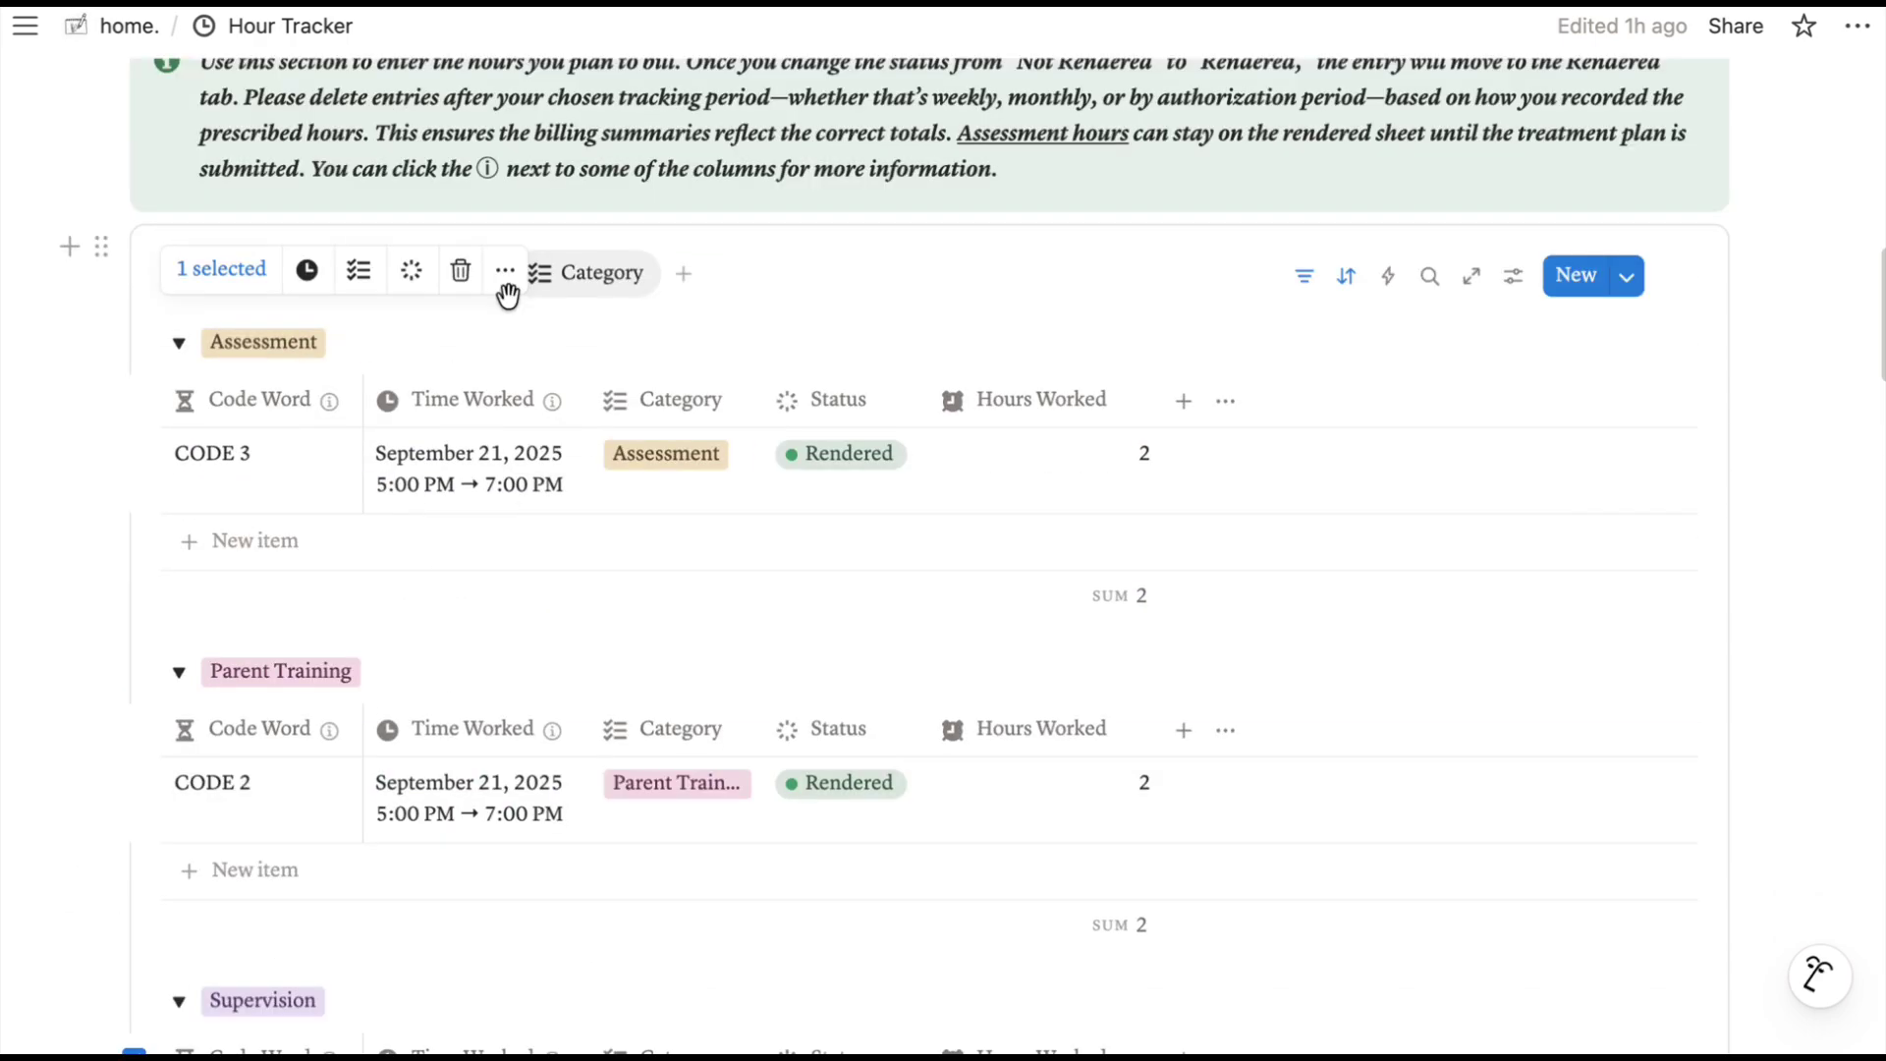
pyautogui.click(460, 272)
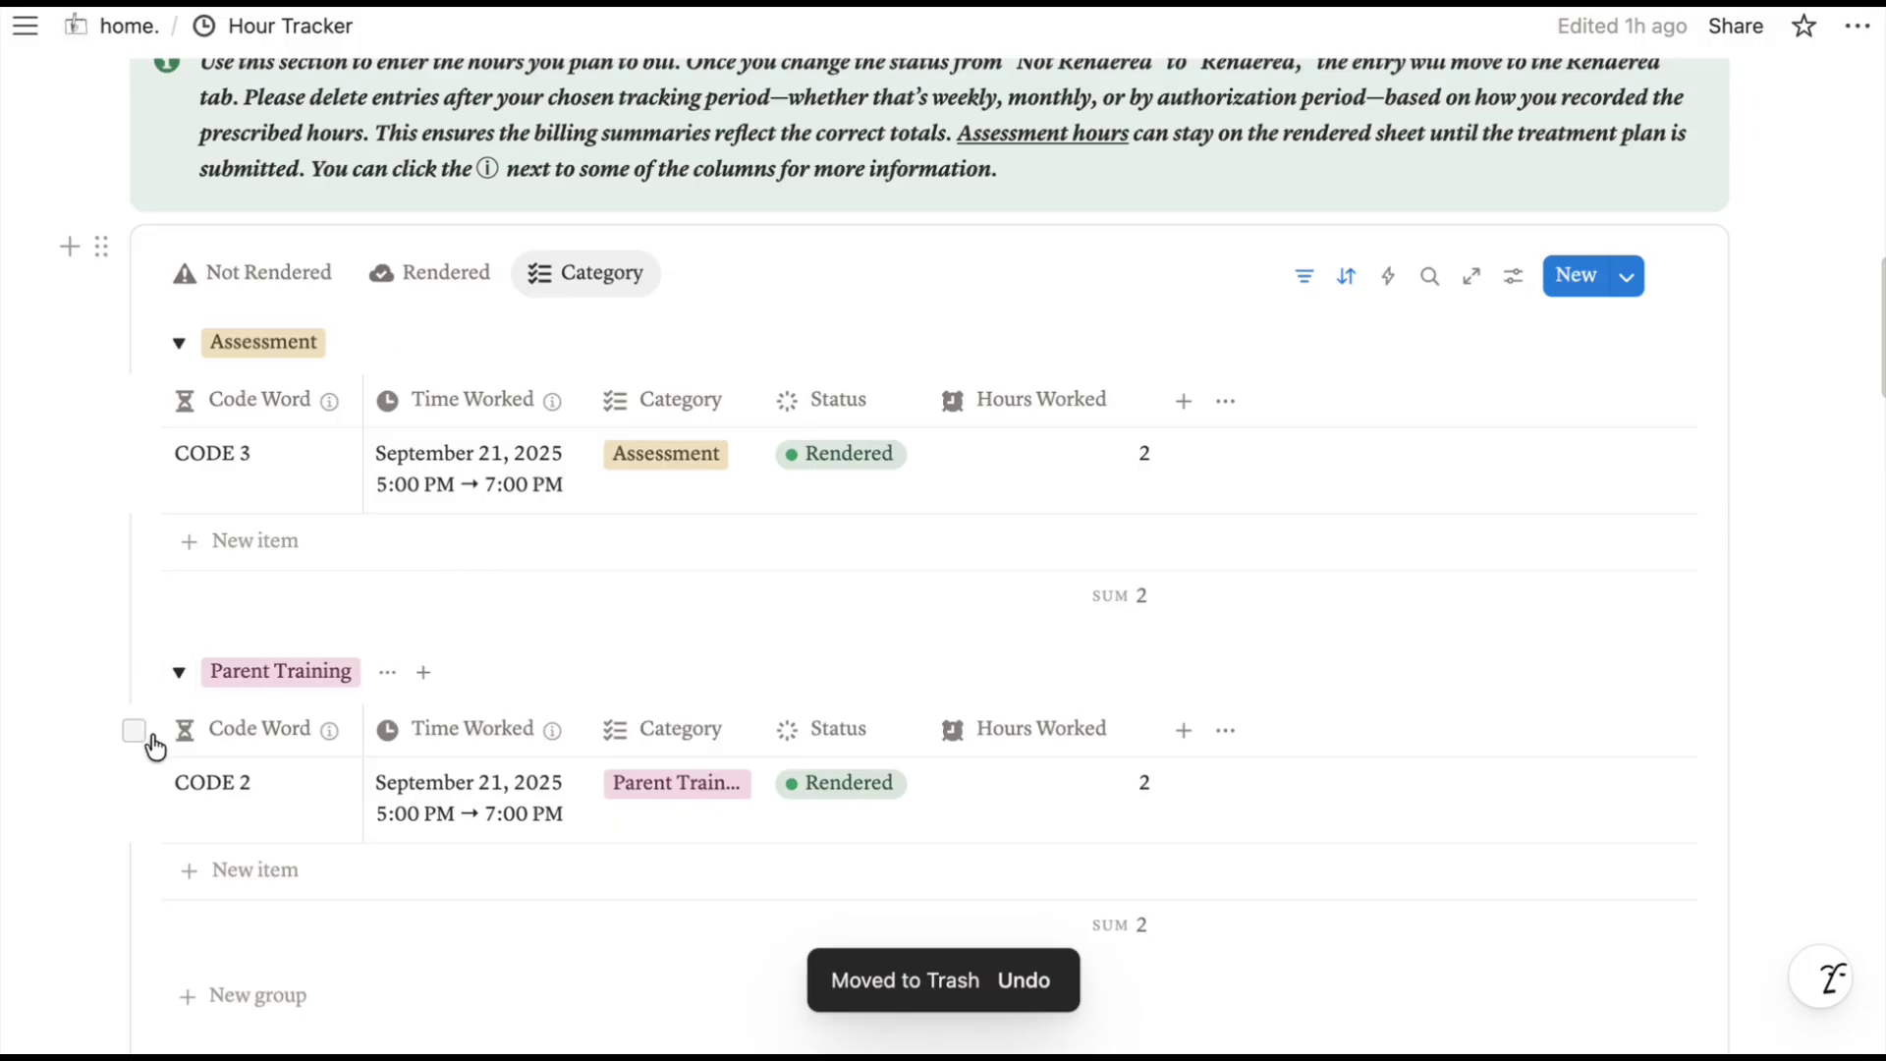
pyautogui.click(134, 729)
# Delete the CODE 2 entry and return to the top of the Hour Tracker page.
pyautogui.click(459, 271)
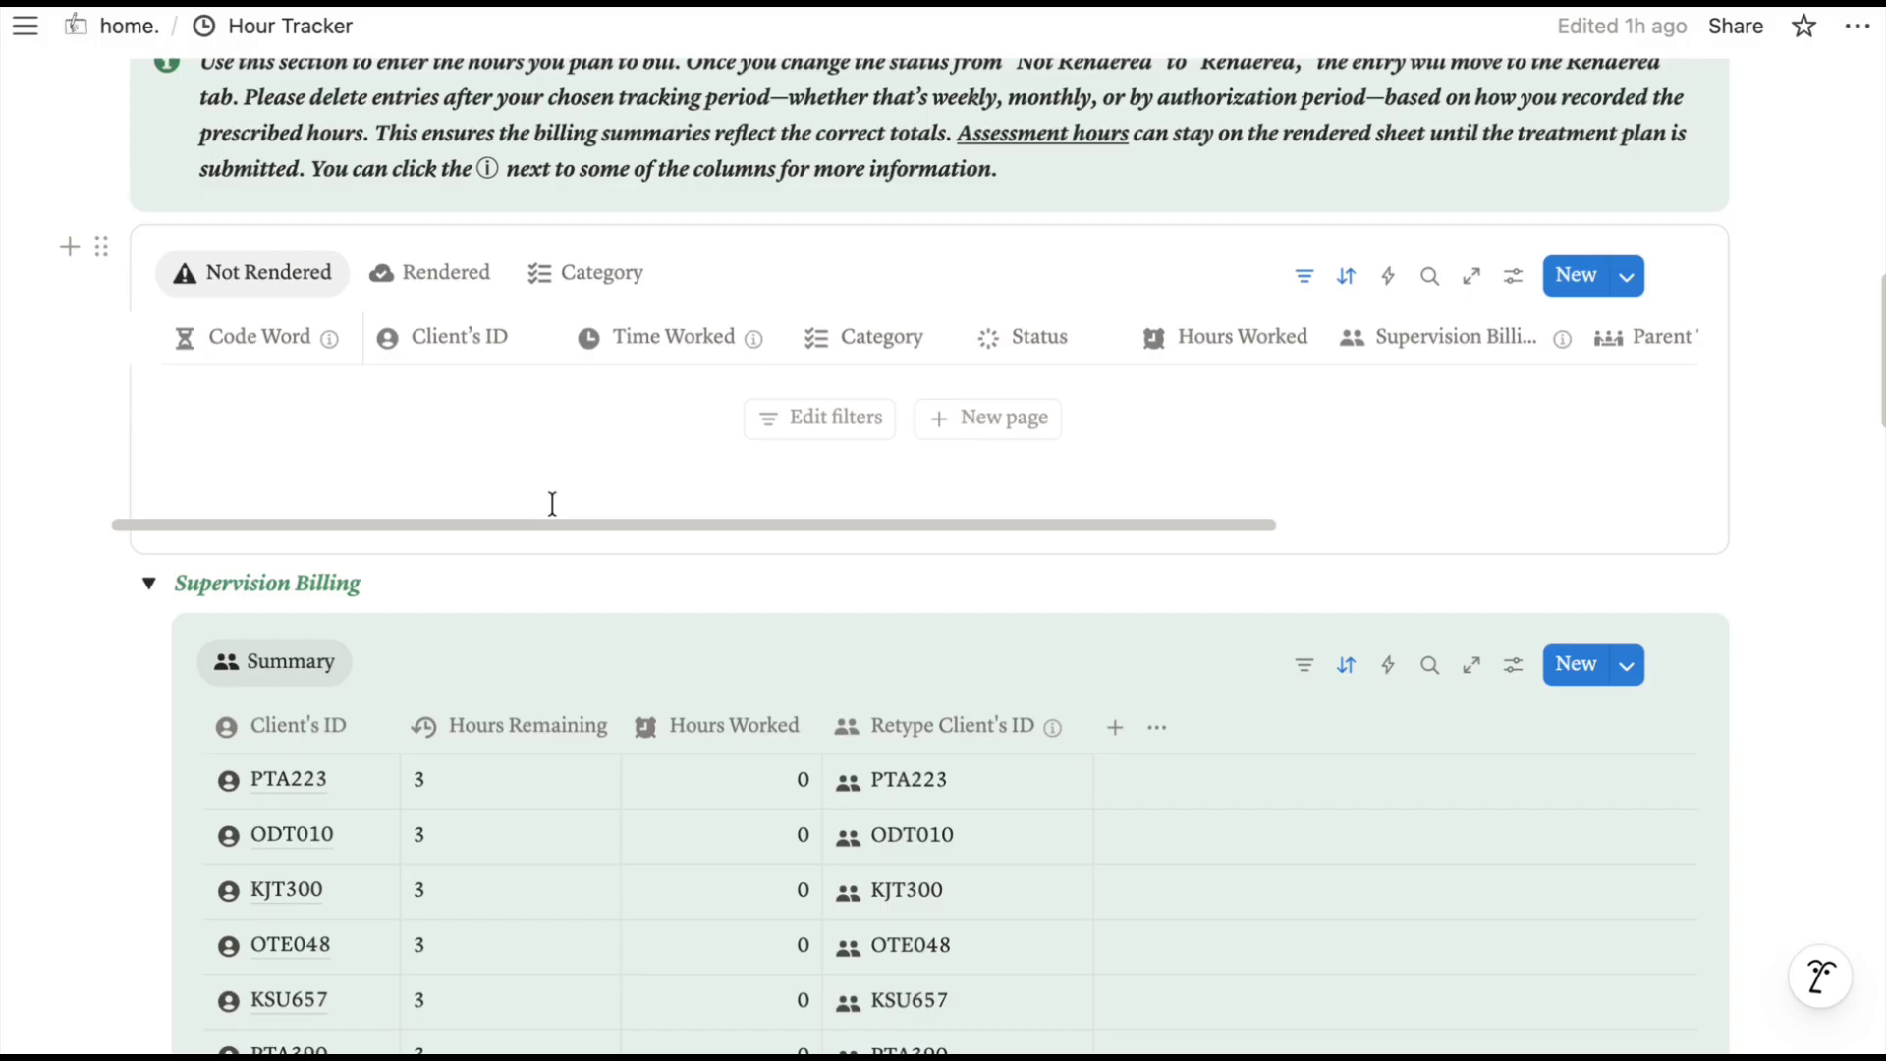
pyautogui.scroll(1, 1329, 556)
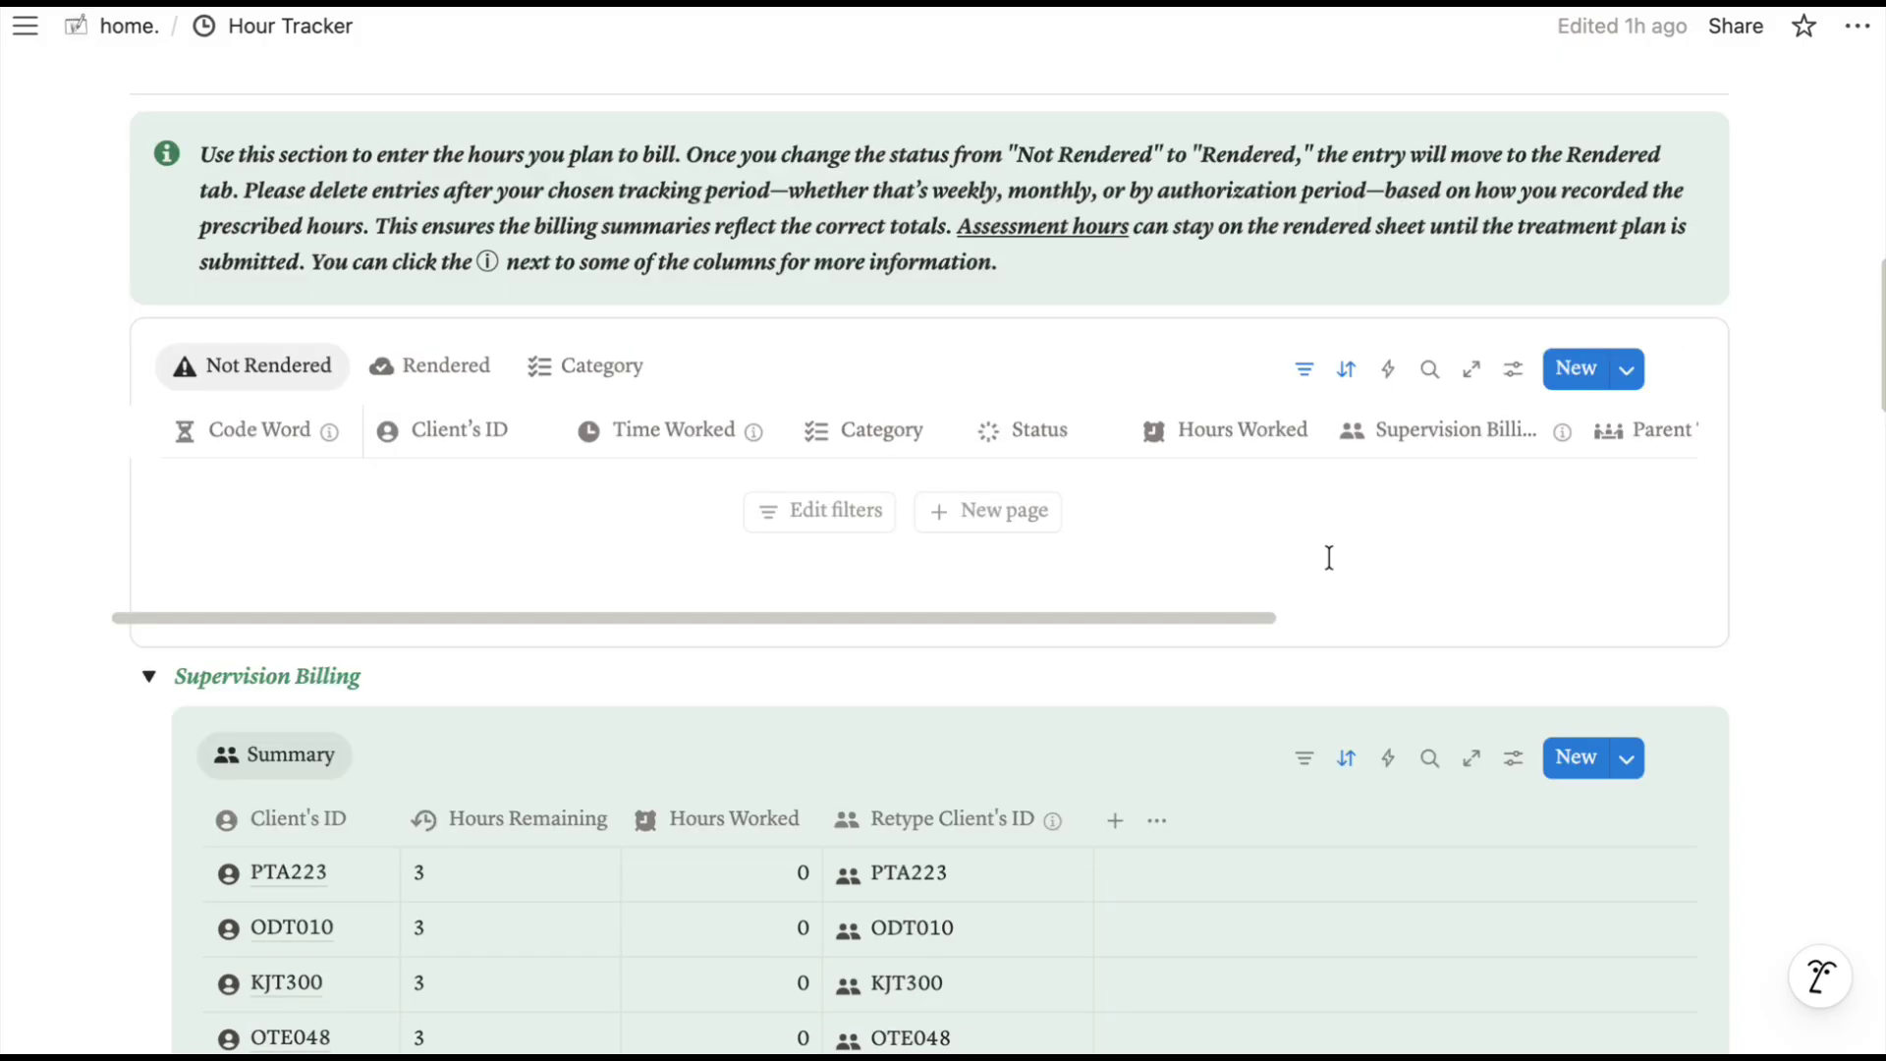
pyautogui.scroll(5, 1329, 557)
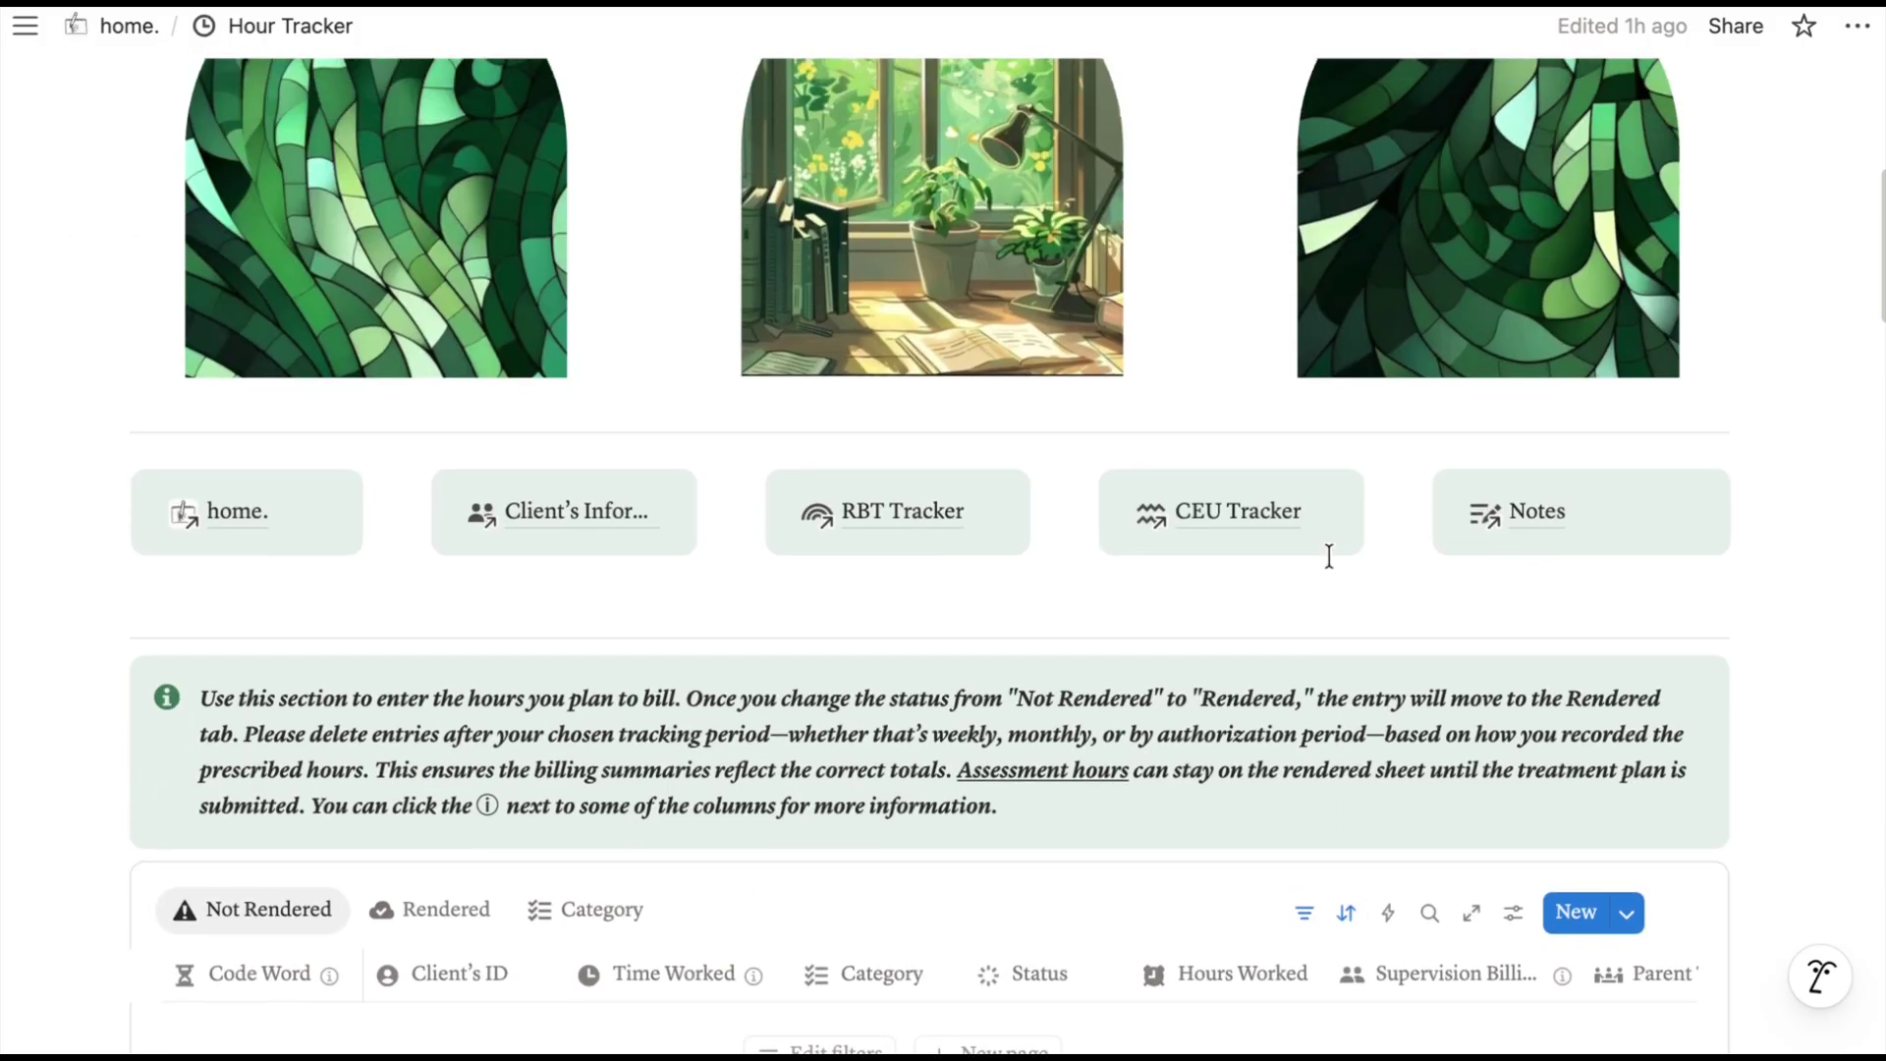
pyautogui.scroll(-1, 1329, 556)
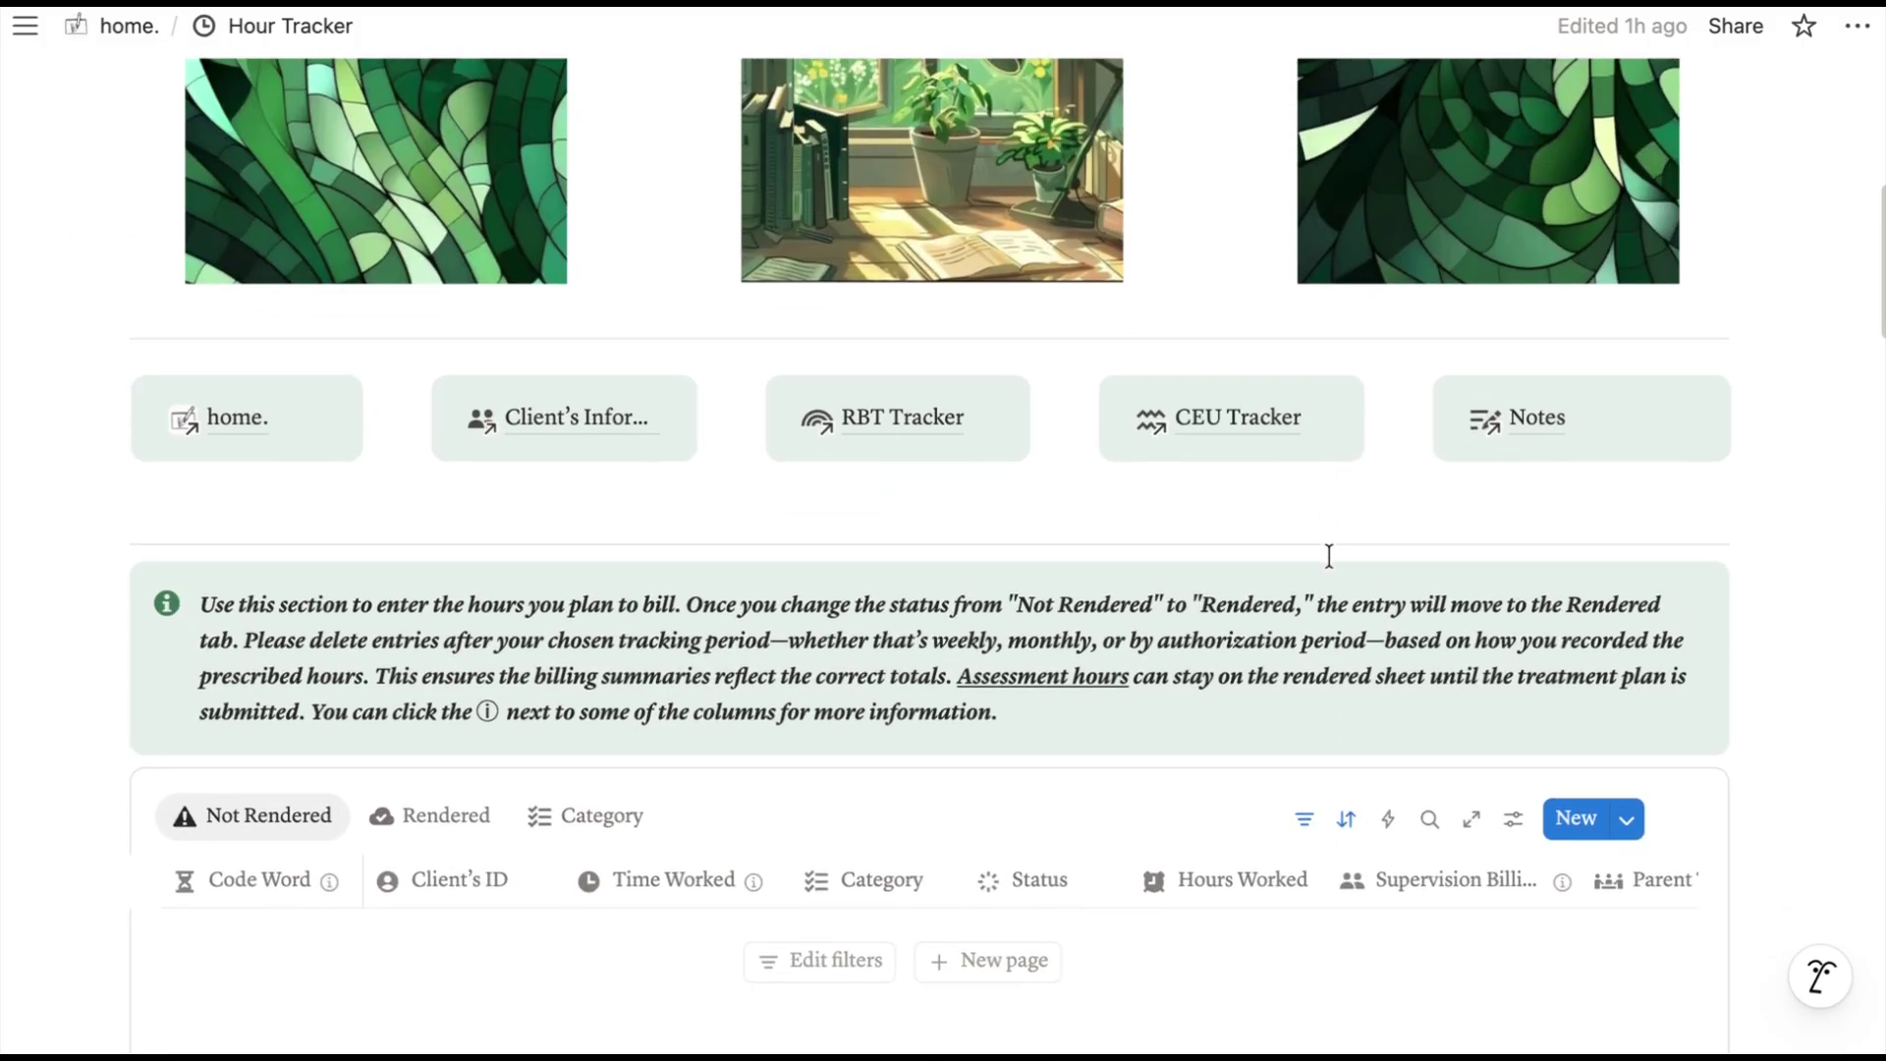